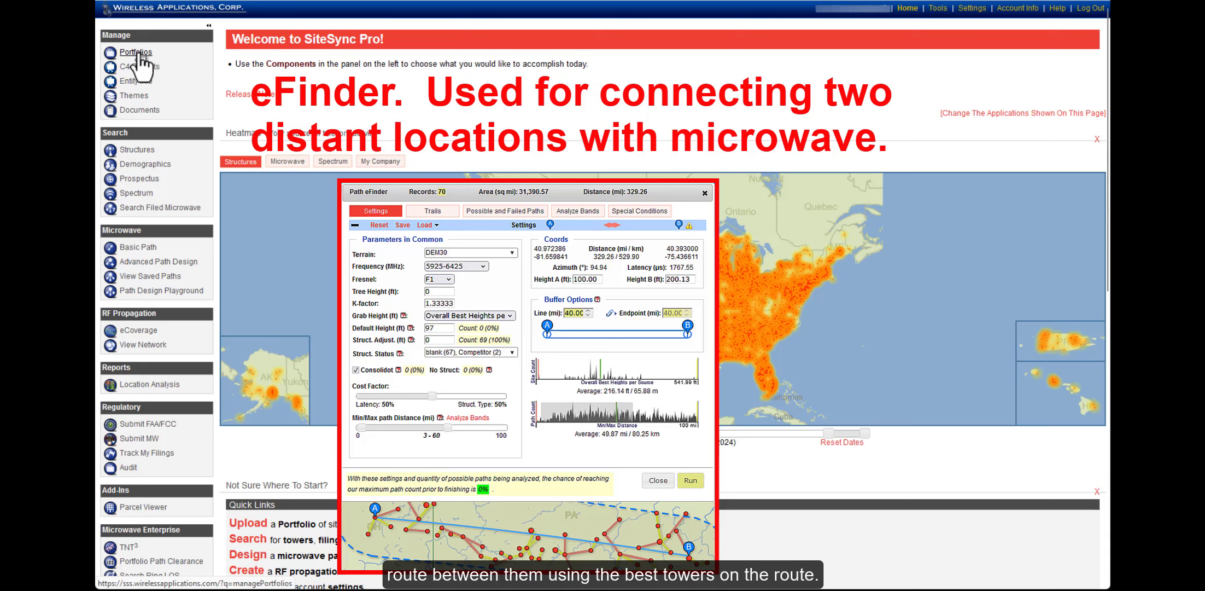
Open the Data_Centers_Worldwide3 favorite portfolio from Portfolios to map its 129 sites
left_click(137, 52)
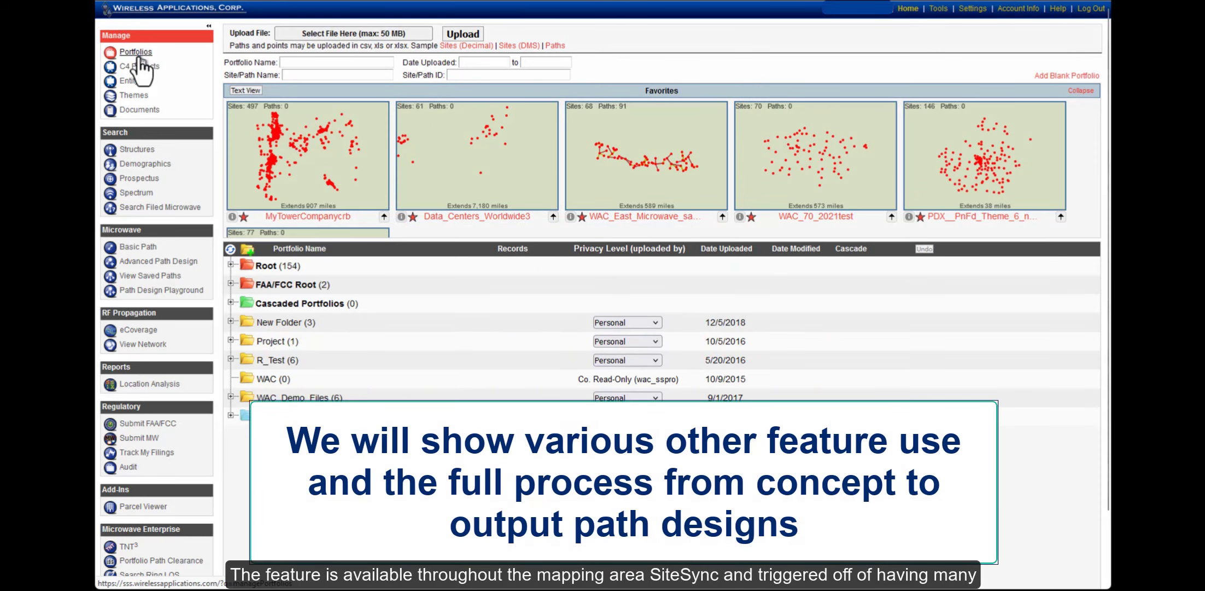
left_click(446, 126)
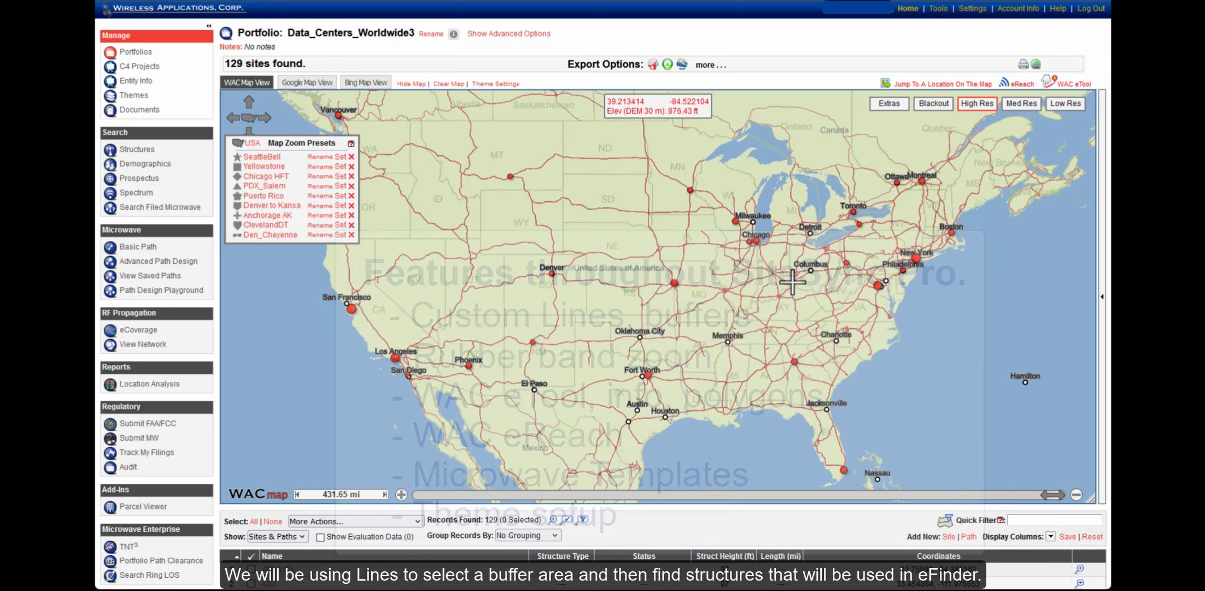
On the structures search map, turn on the Show Custom Lines layer under Extras
left_click(137, 149)
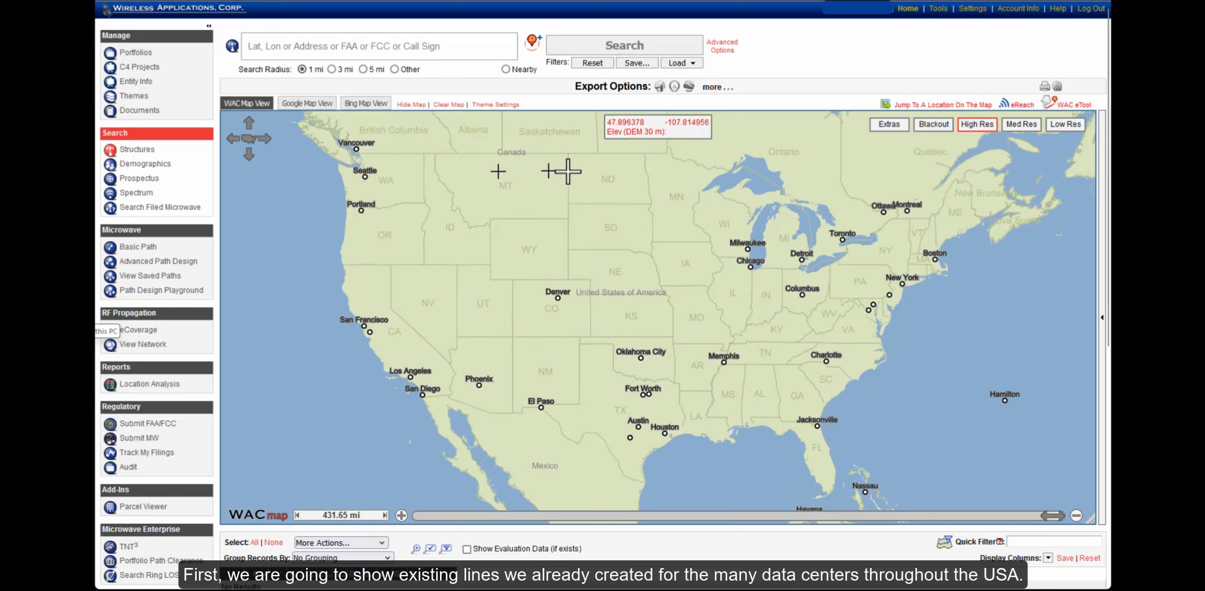
left_click(884, 129)
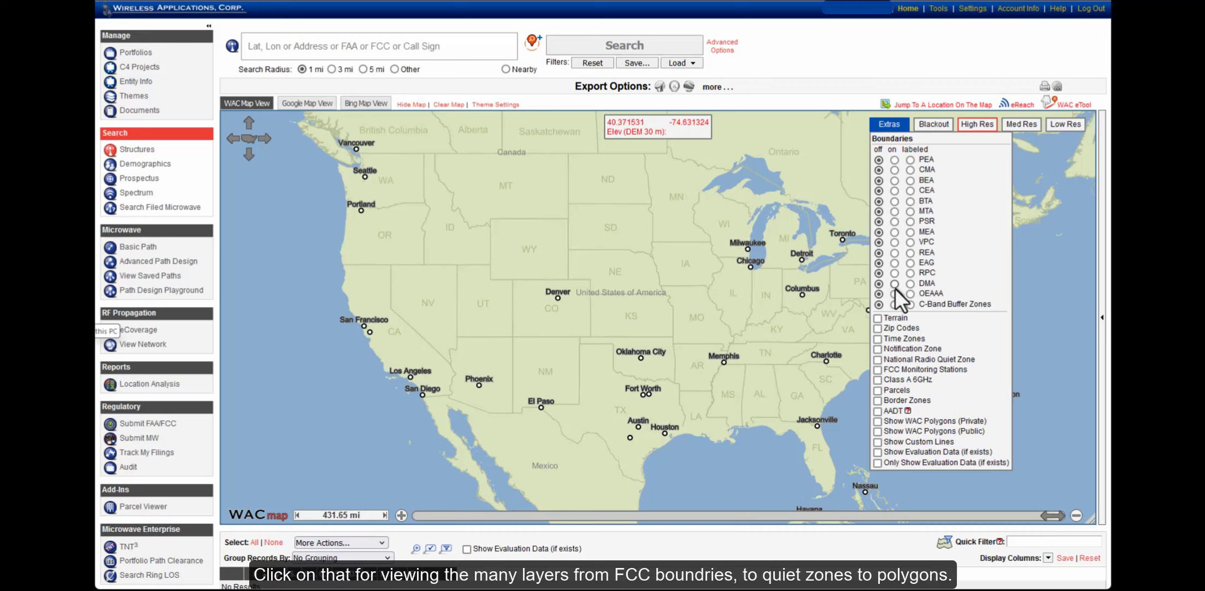
left_click(878, 442)
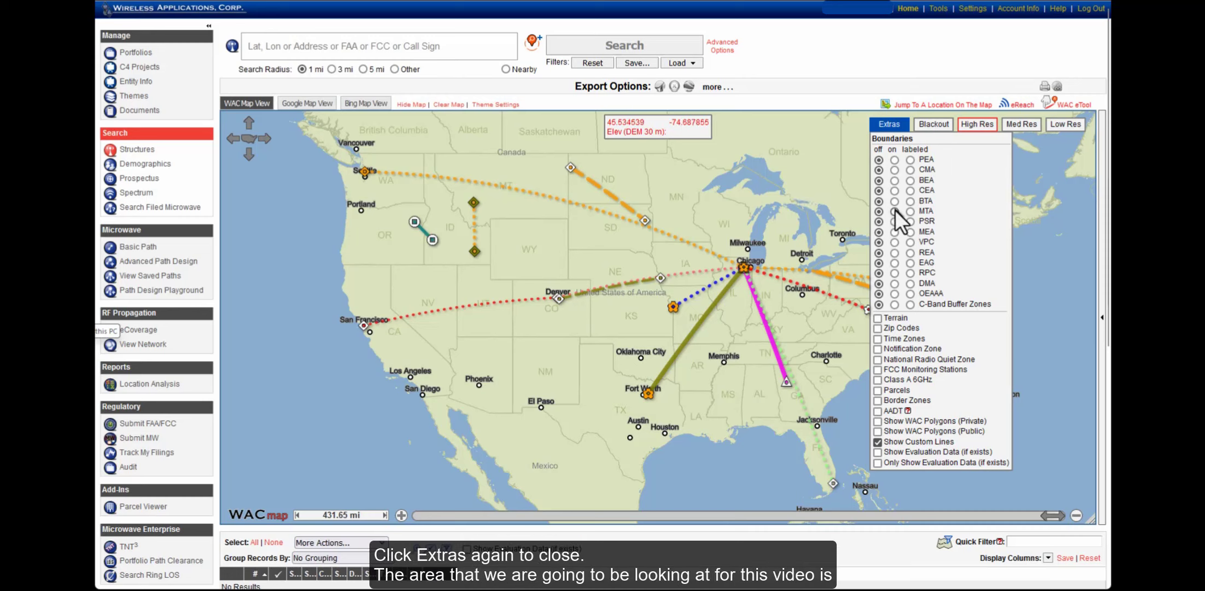
Close Extras, zoom to the Colorado–Kansas region, and switch on the WAC eTool
left_click(890, 126)
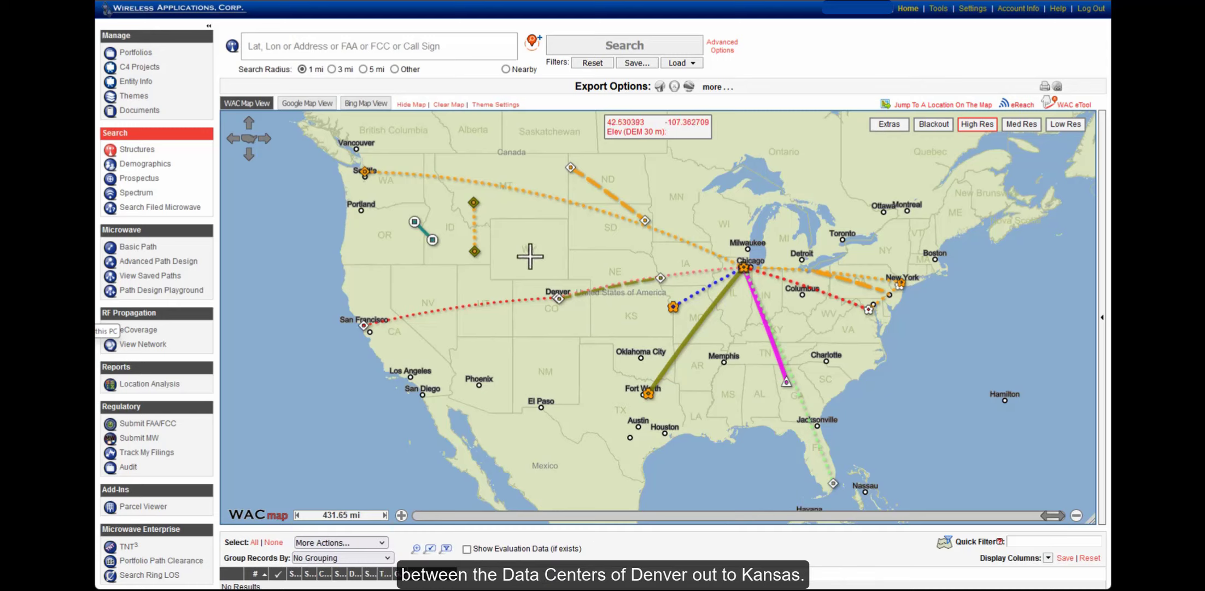
left_click_drag(526, 255, 692, 342)
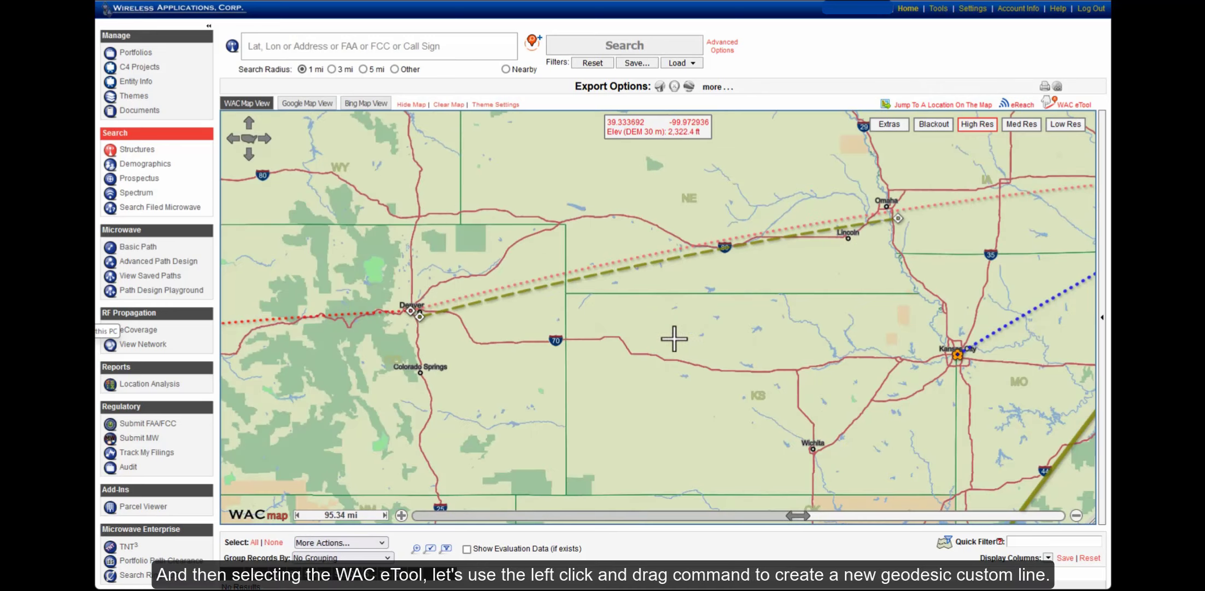
left_click(1072, 107)
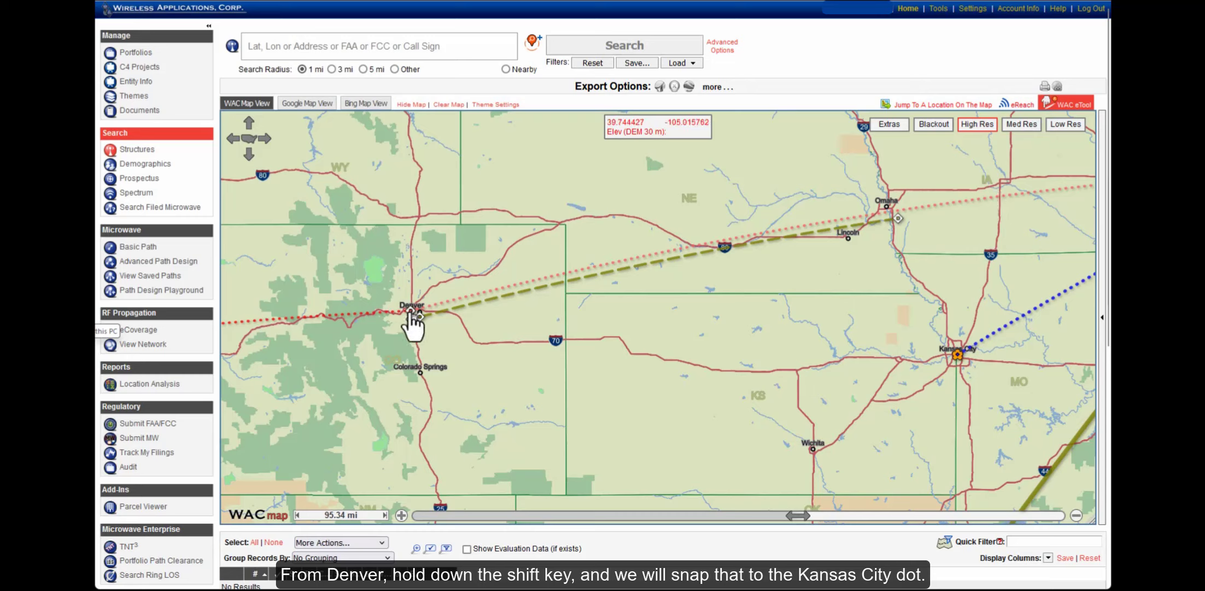
Draw the 558.71-mile Denver to Kansas City path and adjust endpoint A at Denver
mouse_move(411, 316)
left_mouse_down()
mouse_move(756, 327)
mouse_move(955, 363)
left_mouse_up()
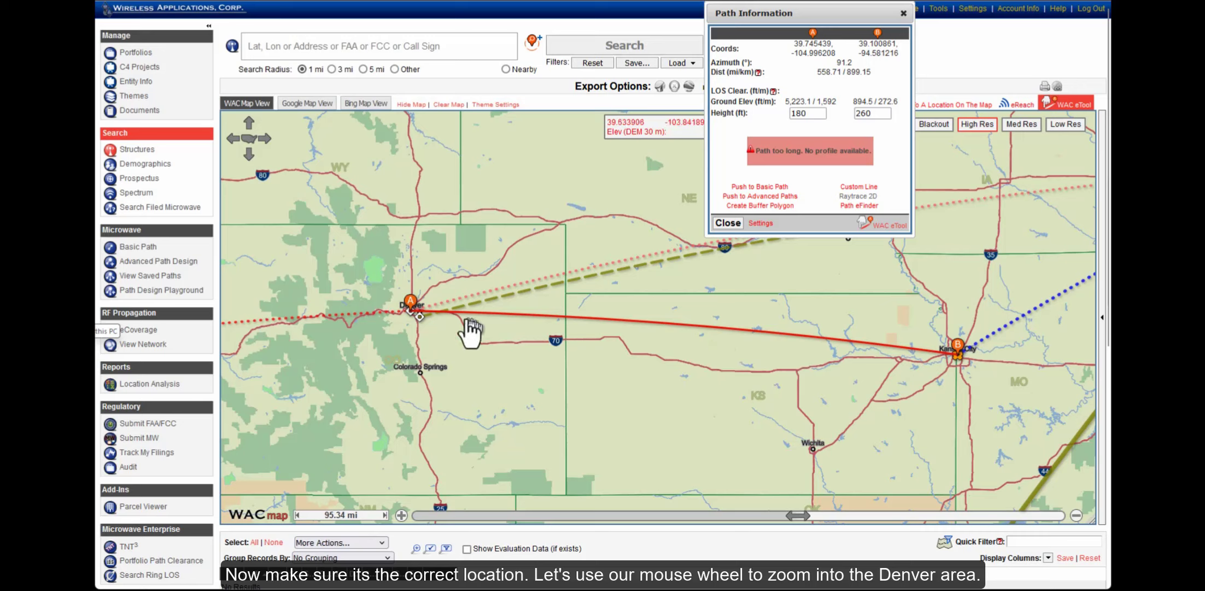
mouse_move(414, 305)
left_mouse_down()
mouse_move(416, 288)
mouse_move(411, 309)
left_mouse_up()
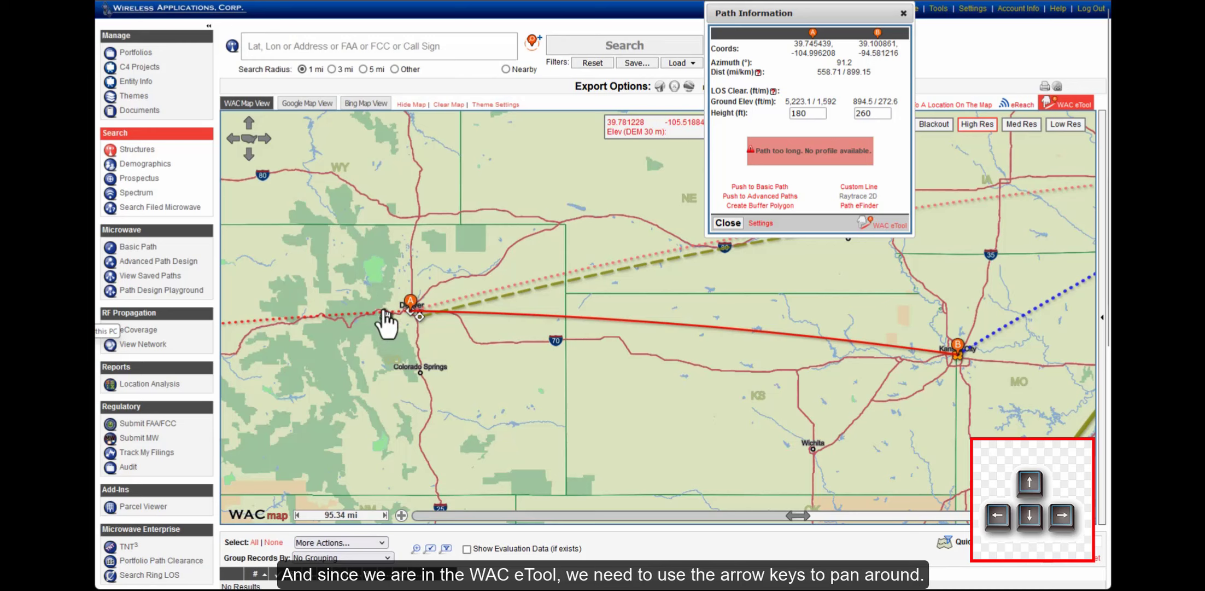
Zoom into Denver and switch the map to Google satellite imagery
scroll(385, 317, "up", 1)
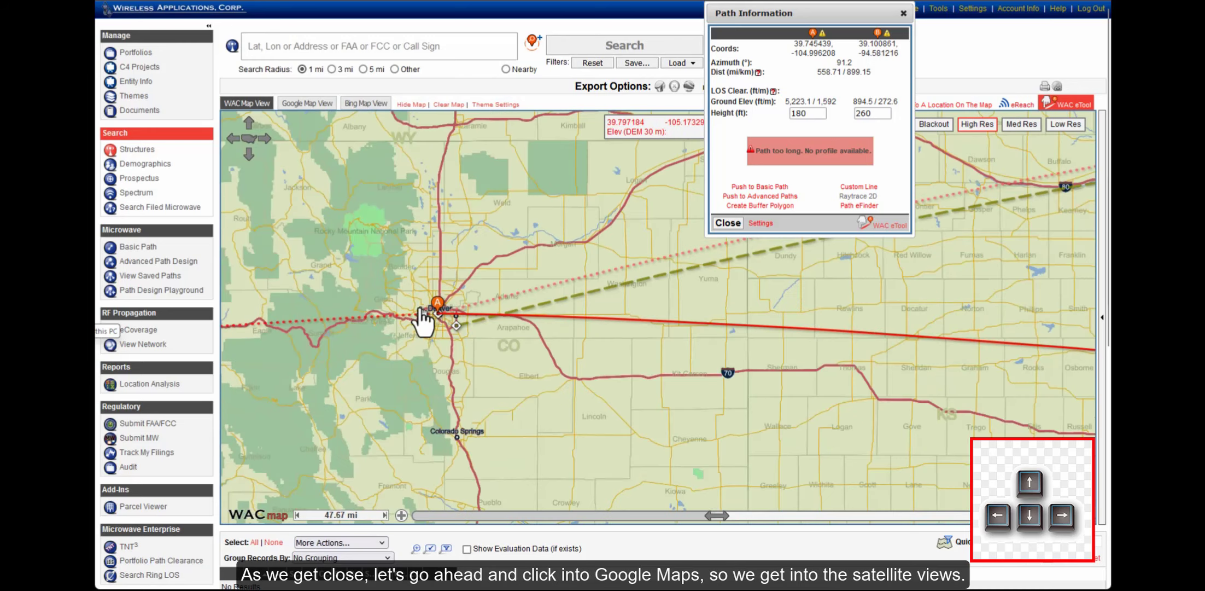
scroll(424, 322, "up", 1)
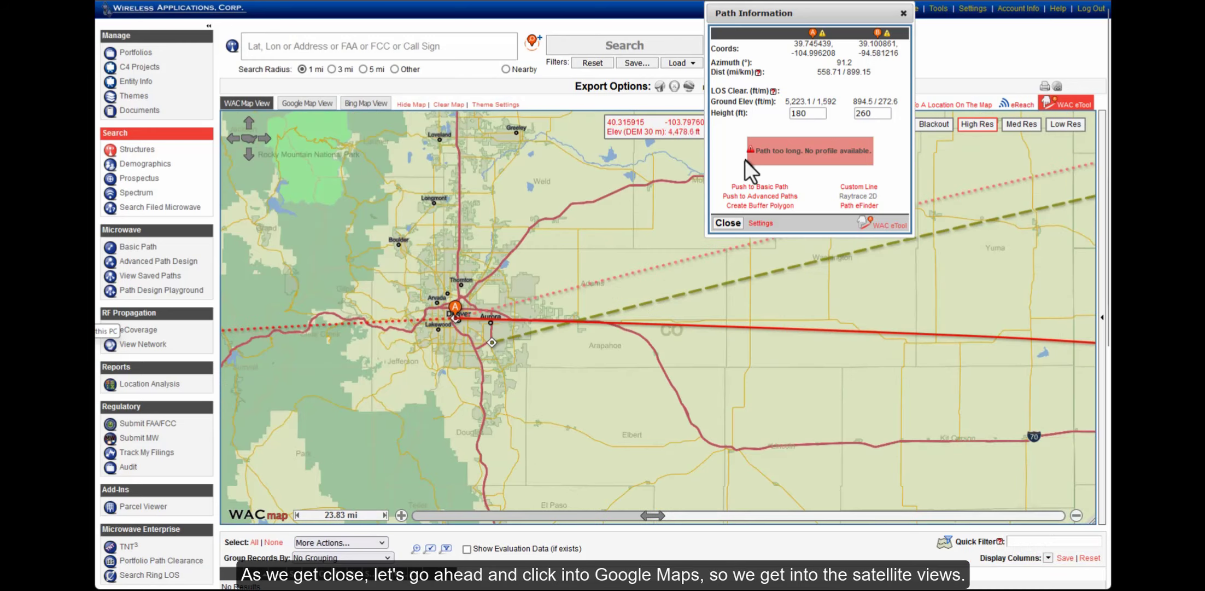
scroll(465, 303, "up", 1)
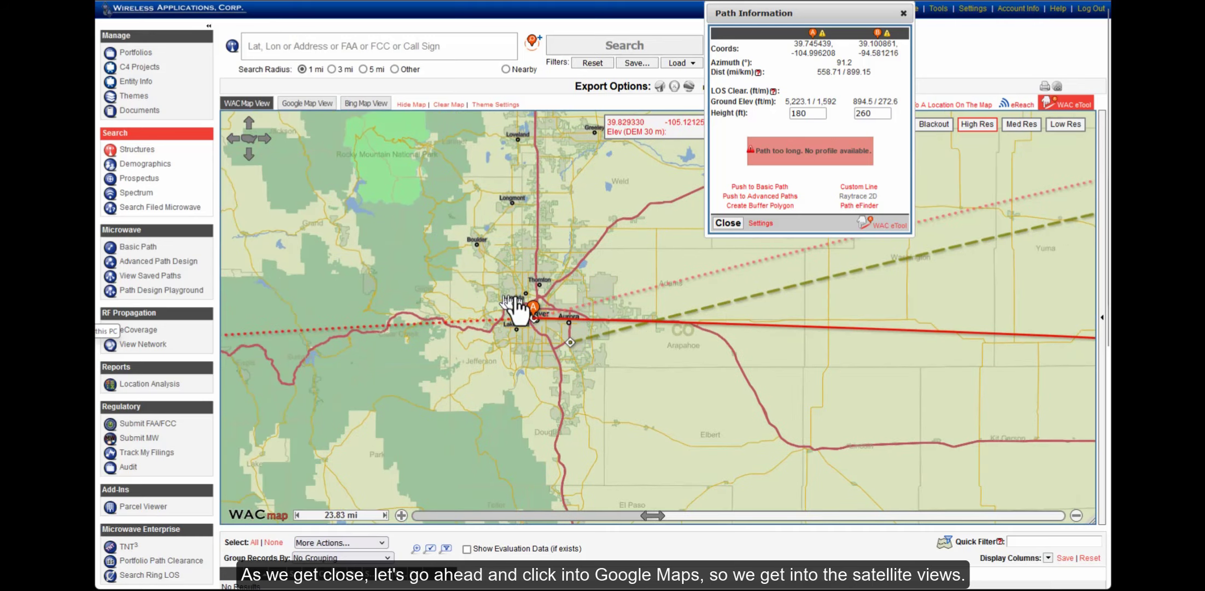
scroll(569, 328, "up", 1)
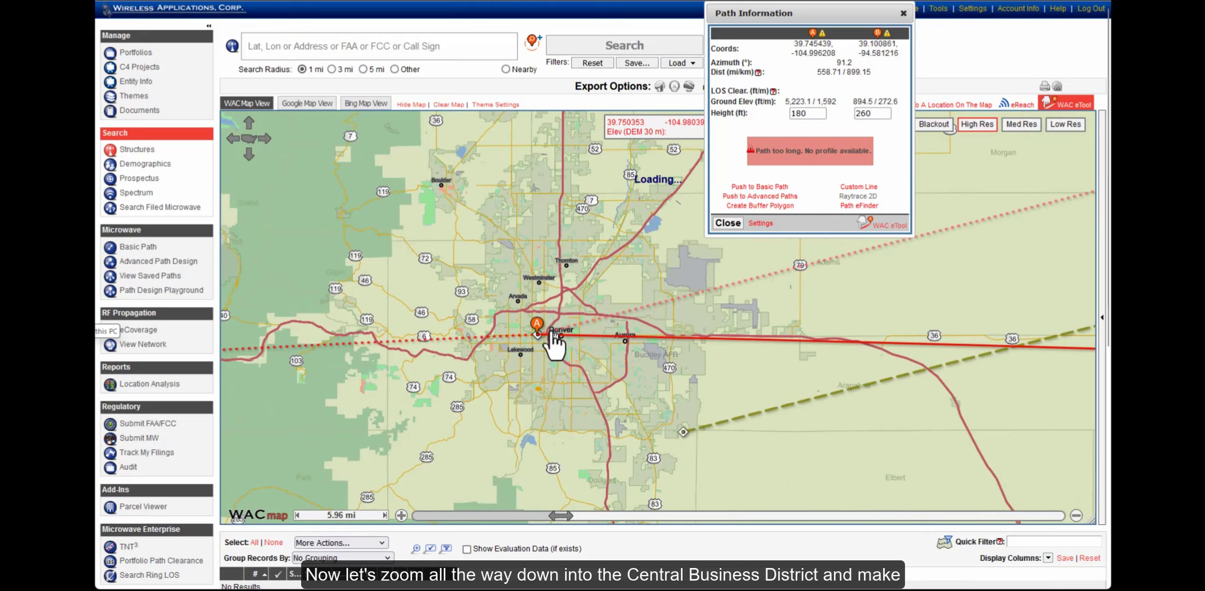
left_click(300, 105)
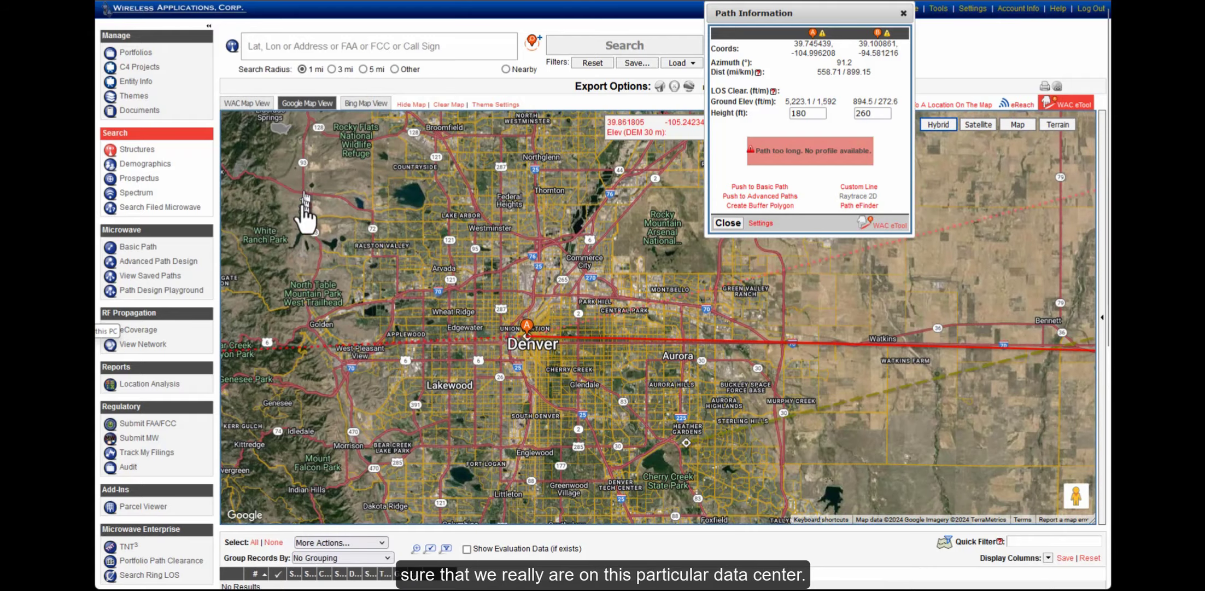
Zoom to endpoint A near 14th and Champa, moving Path Information to the upper left
scroll(528, 342, "up", 1)
scroll(527, 364, "up", 3)
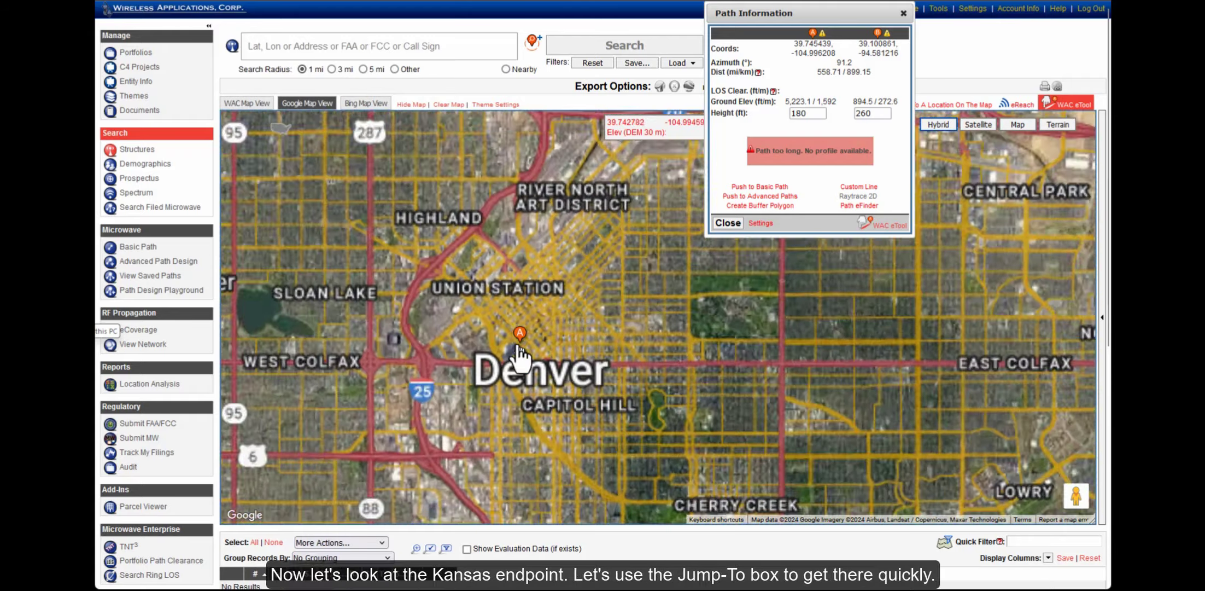
scroll(458, 265, "up", 1)
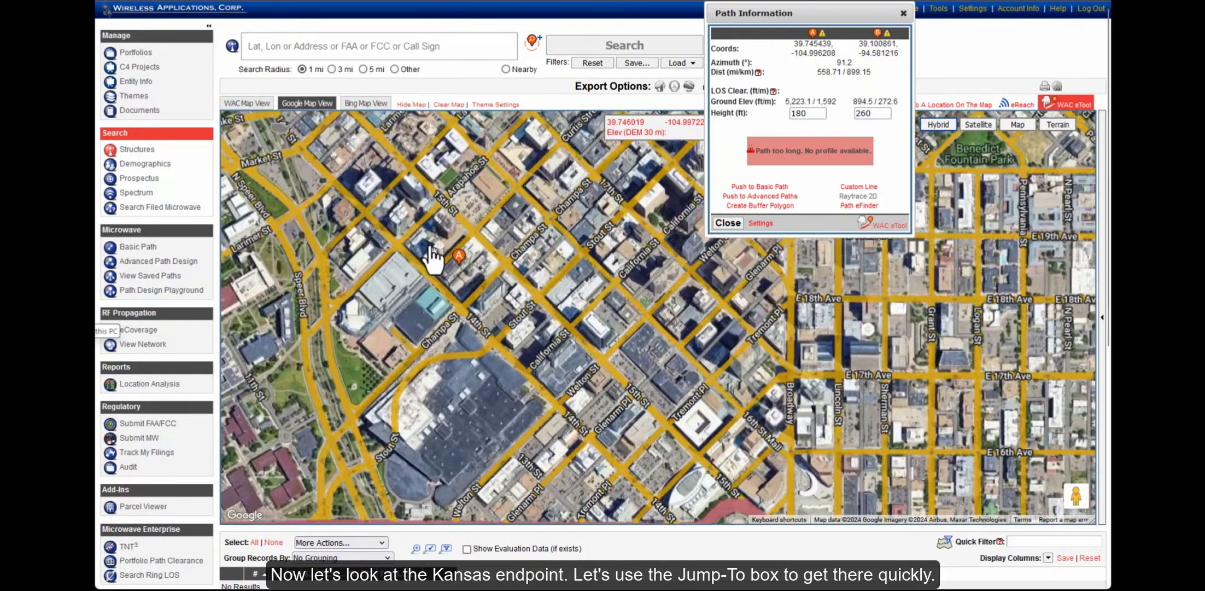
scroll(442, 285, "up", 1)
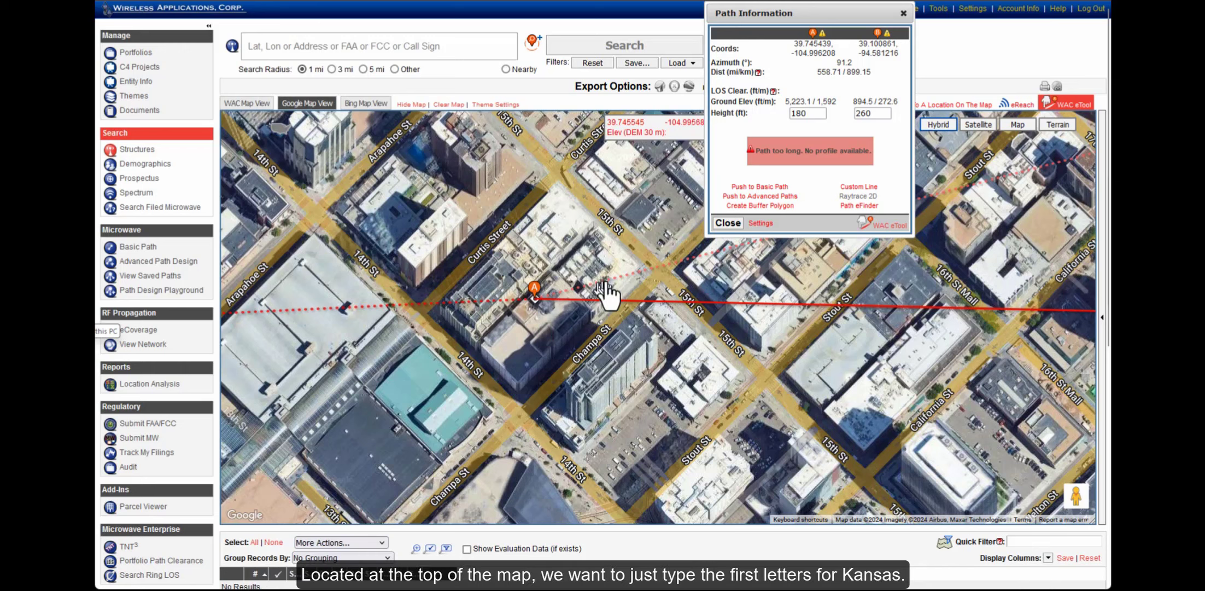
left_click_drag(874, 13, 437, 35)
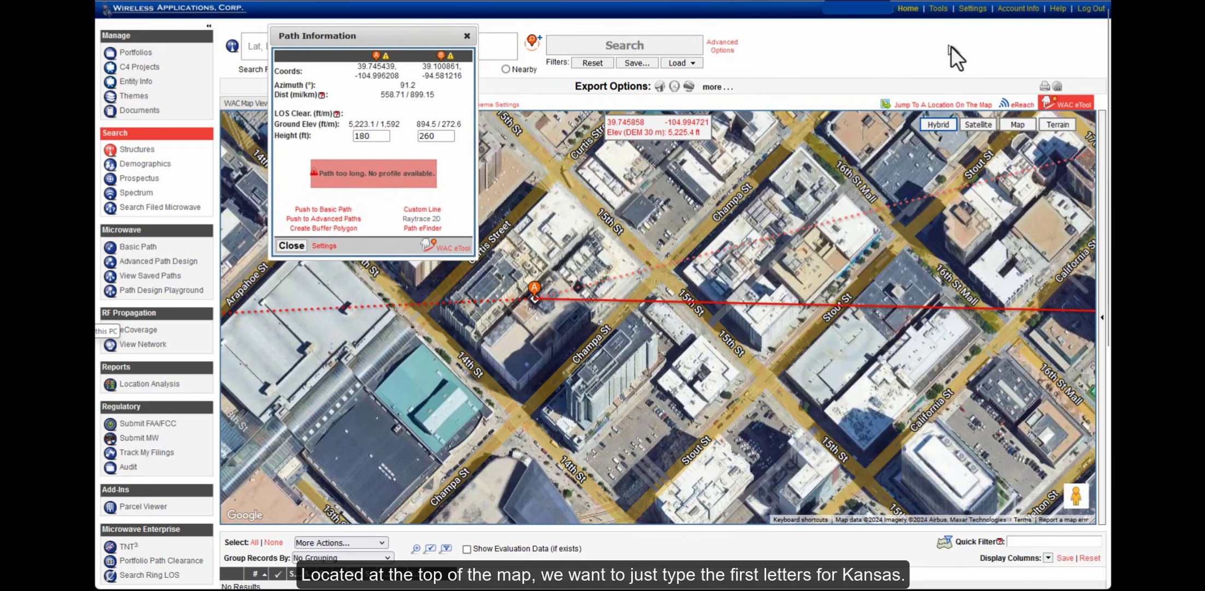
Jump to Kansas City, MO and zoom to endpoint B near E 11th St and Grand Blvd
left_click(923, 105)
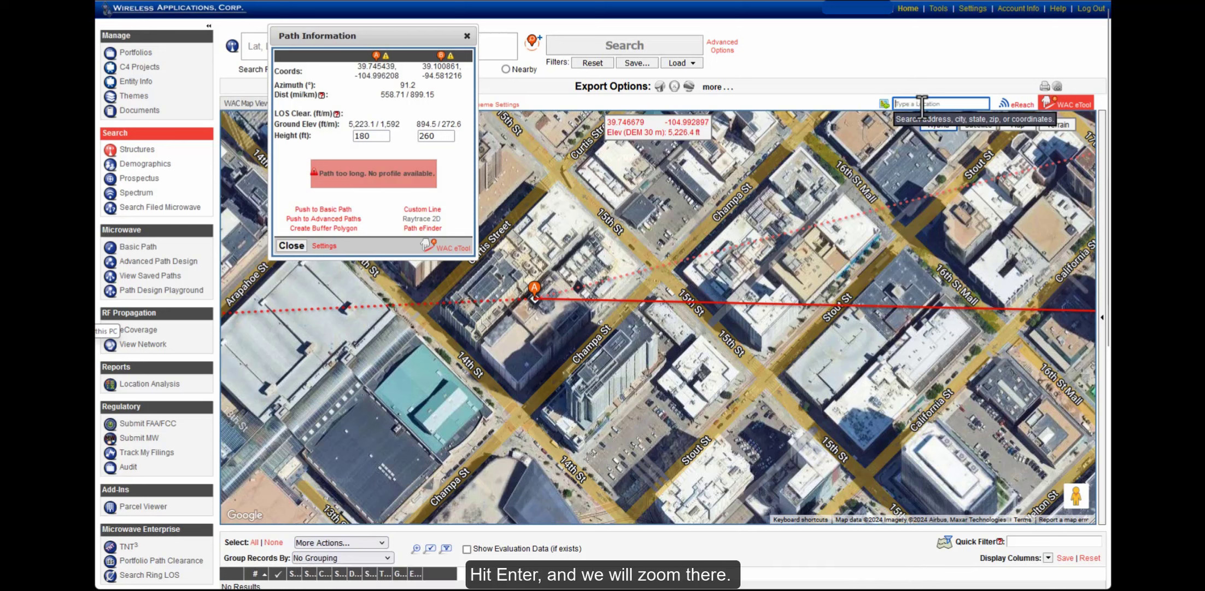
type("kansas")
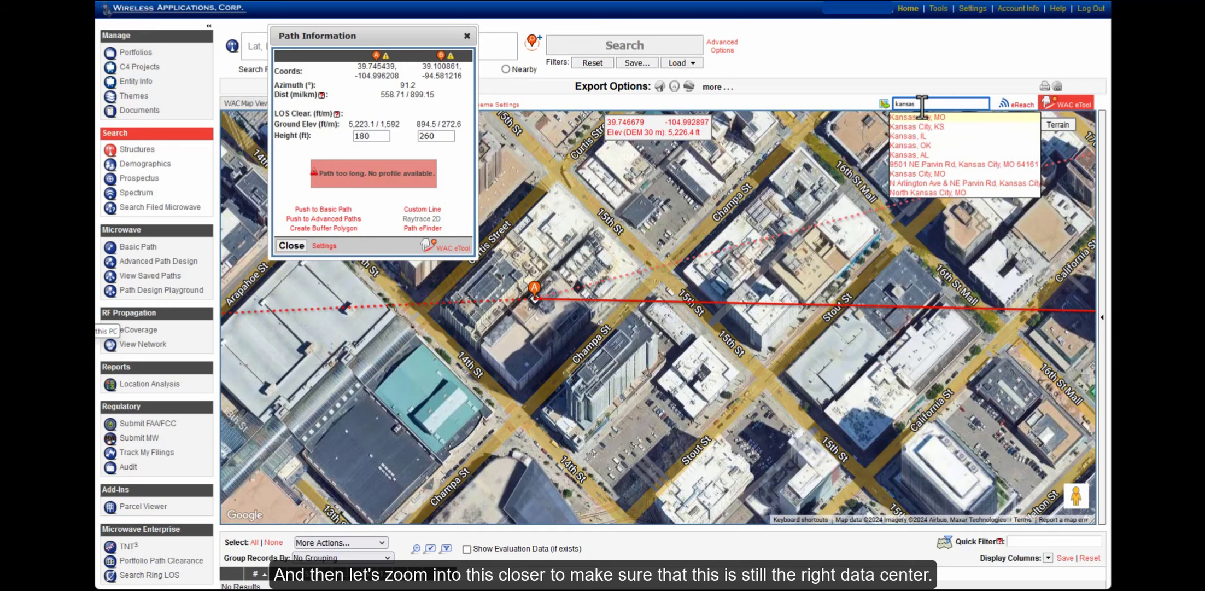
key("Return")
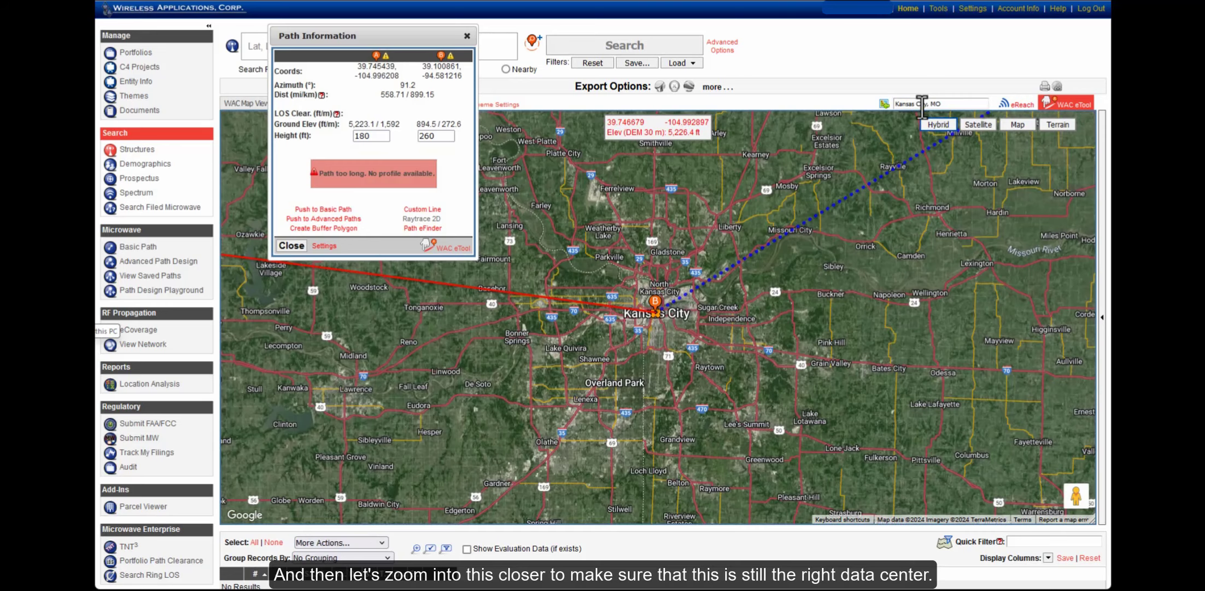
scroll(651, 327, "up", 1)
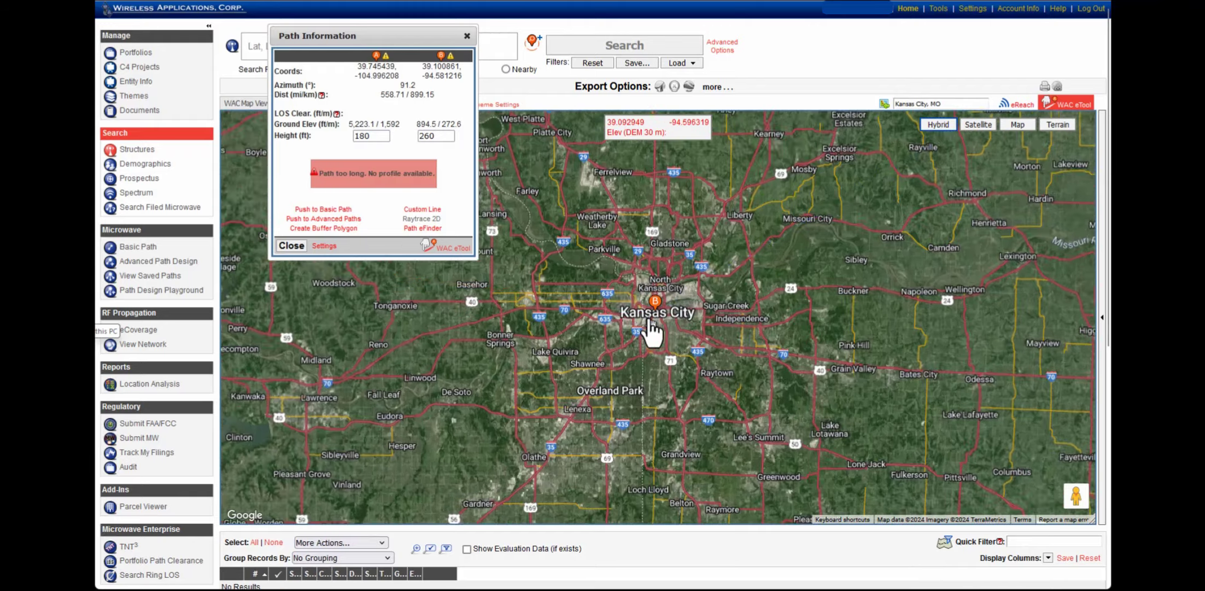
scroll(651, 322, "up", 2)
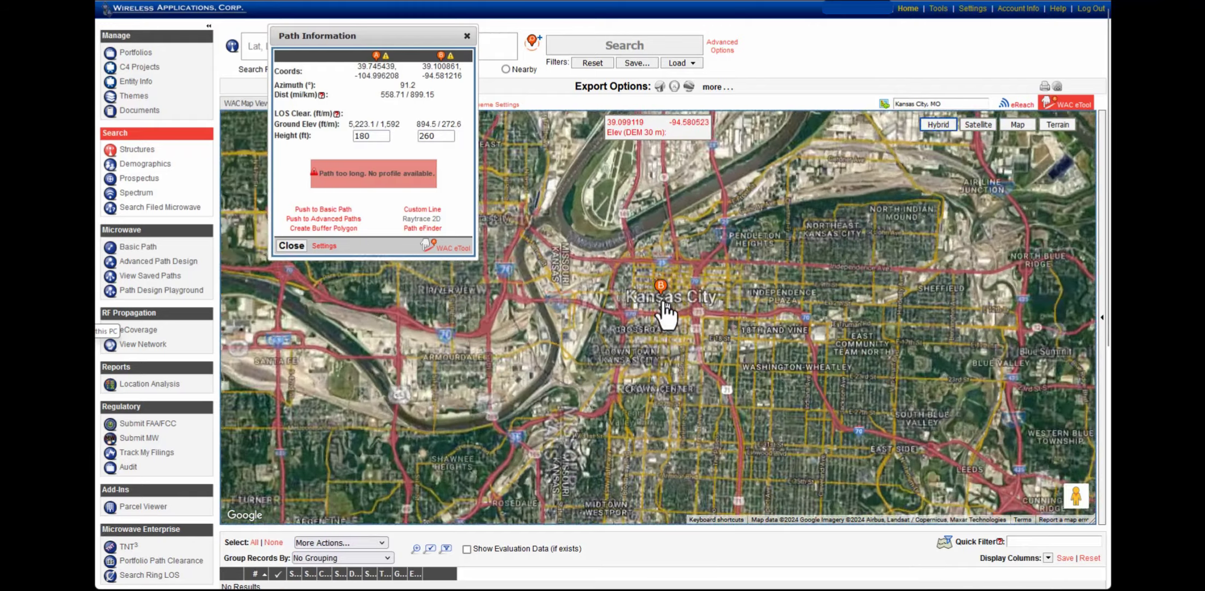
scroll(665, 315, "up", 1)
scroll(670, 315, "up", 1)
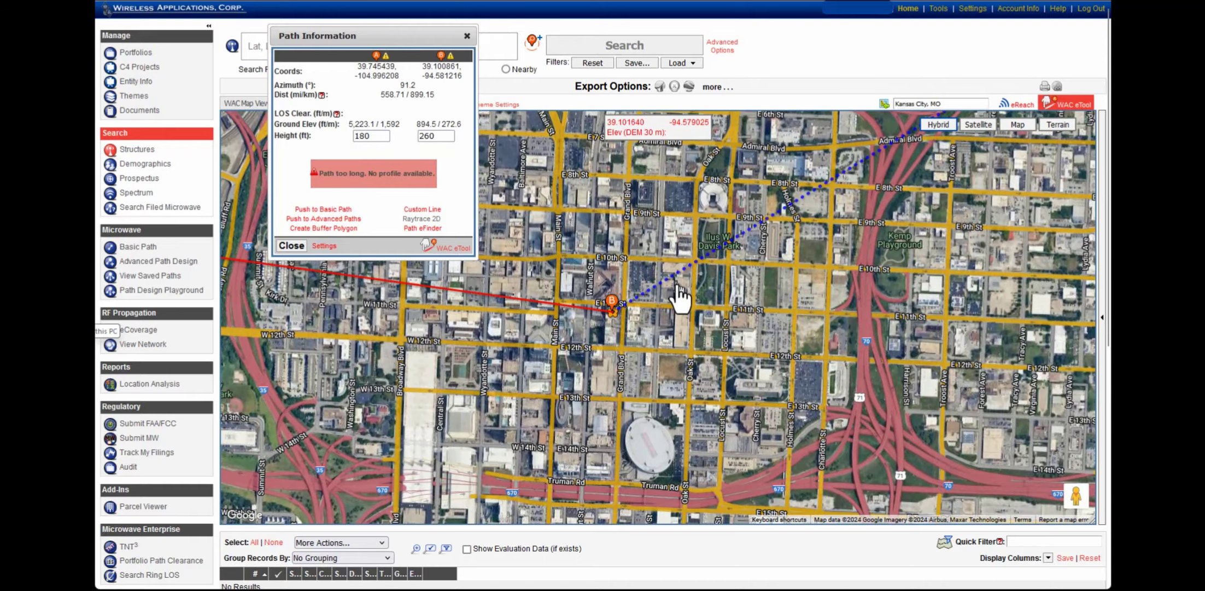
scroll(639, 322, "up", 1)
scroll(580, 335, "up", 1)
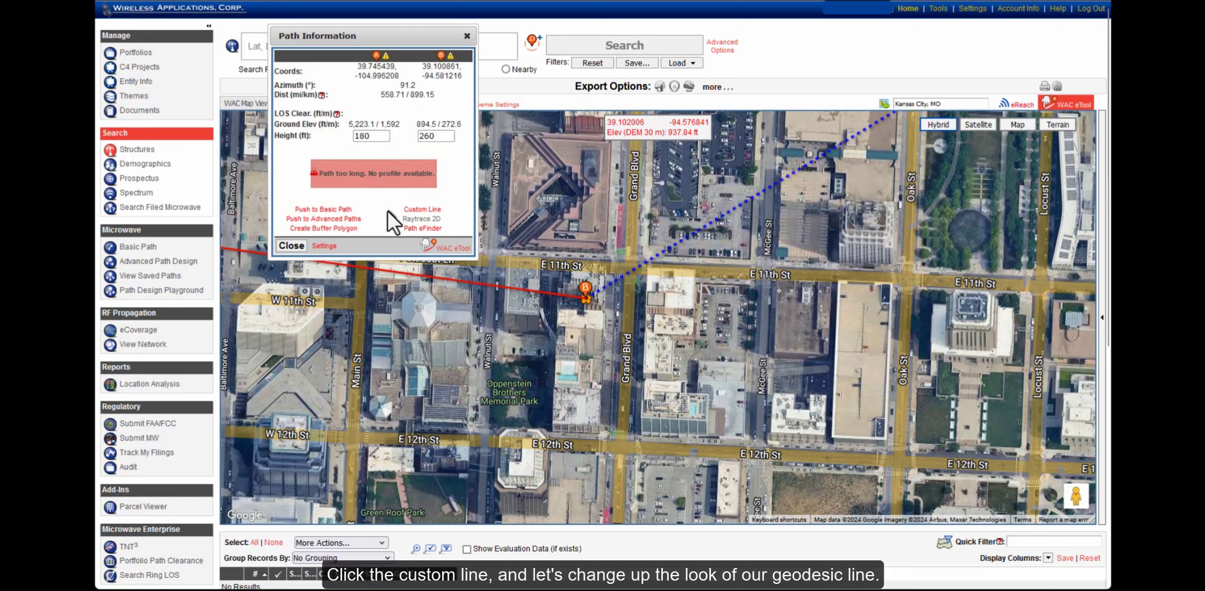
Convert the path to a custom line styled dashed, orange, 4 pixels thick
left_click(421, 210)
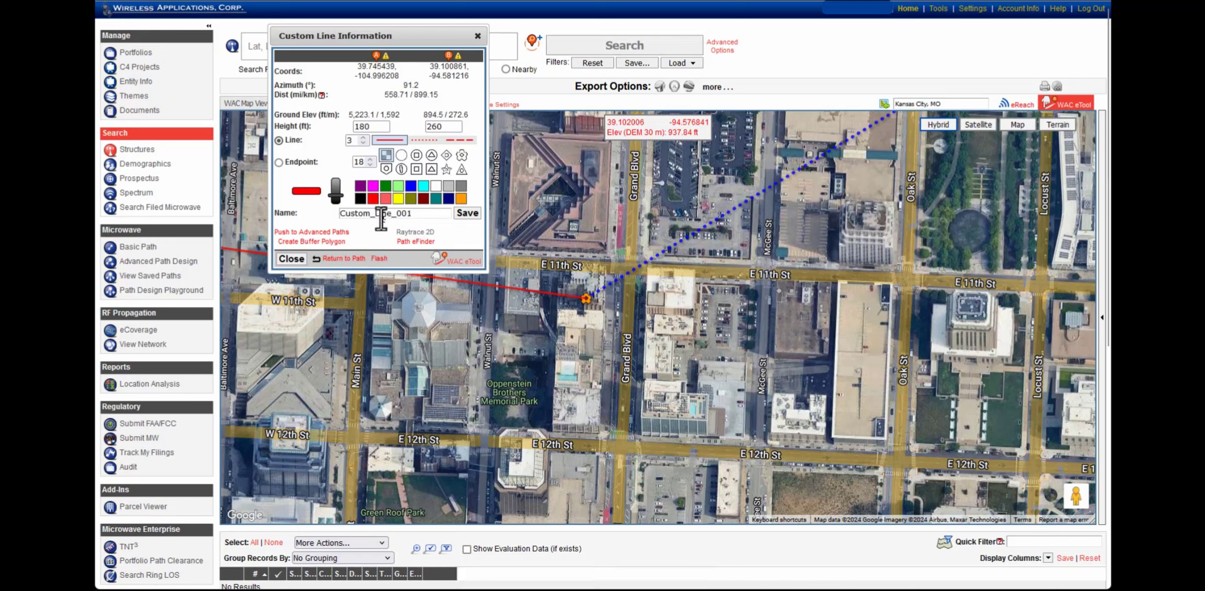
left_click(421, 141)
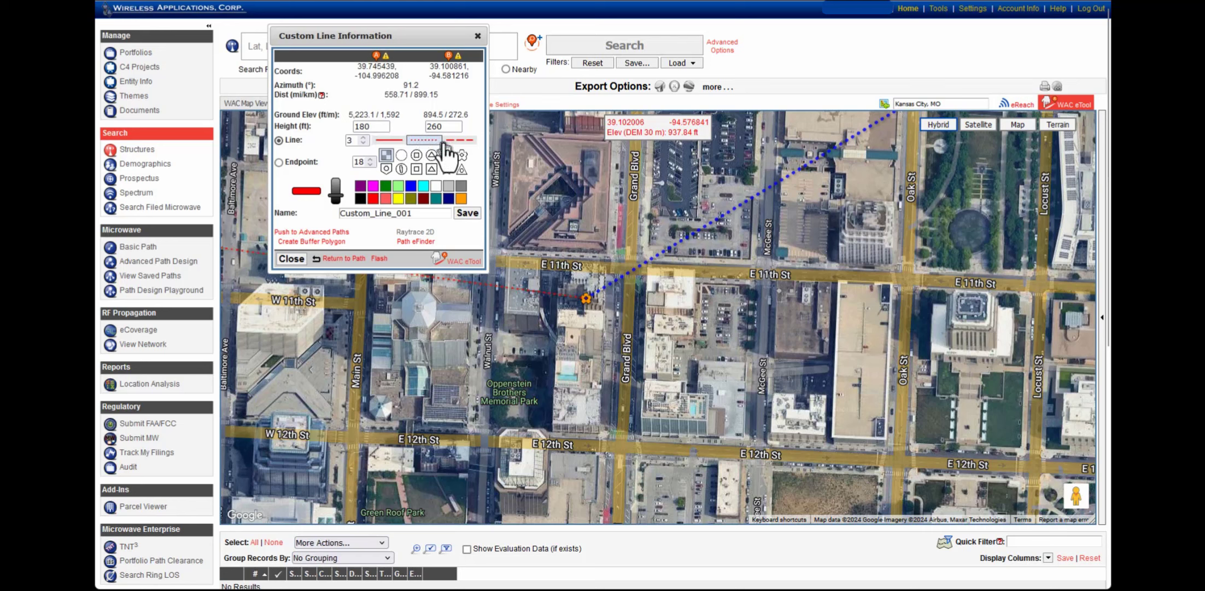
left_click(452, 141)
left_click(462, 198)
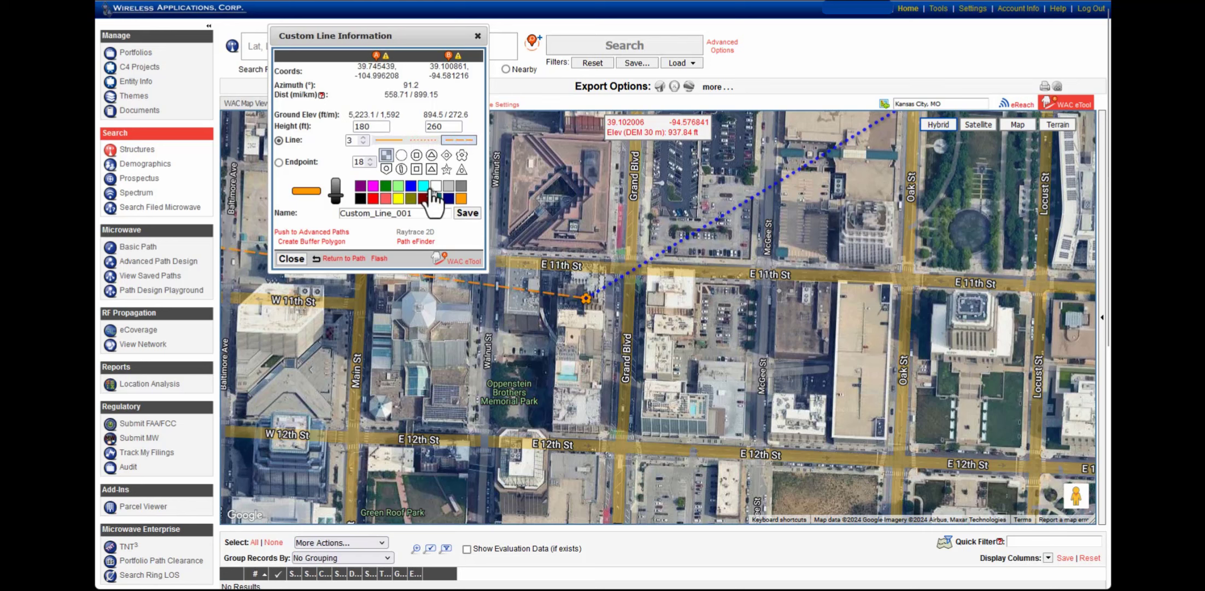
left_click(363, 138)
Give the line's endpoint an orange gear shape
left_click(279, 162)
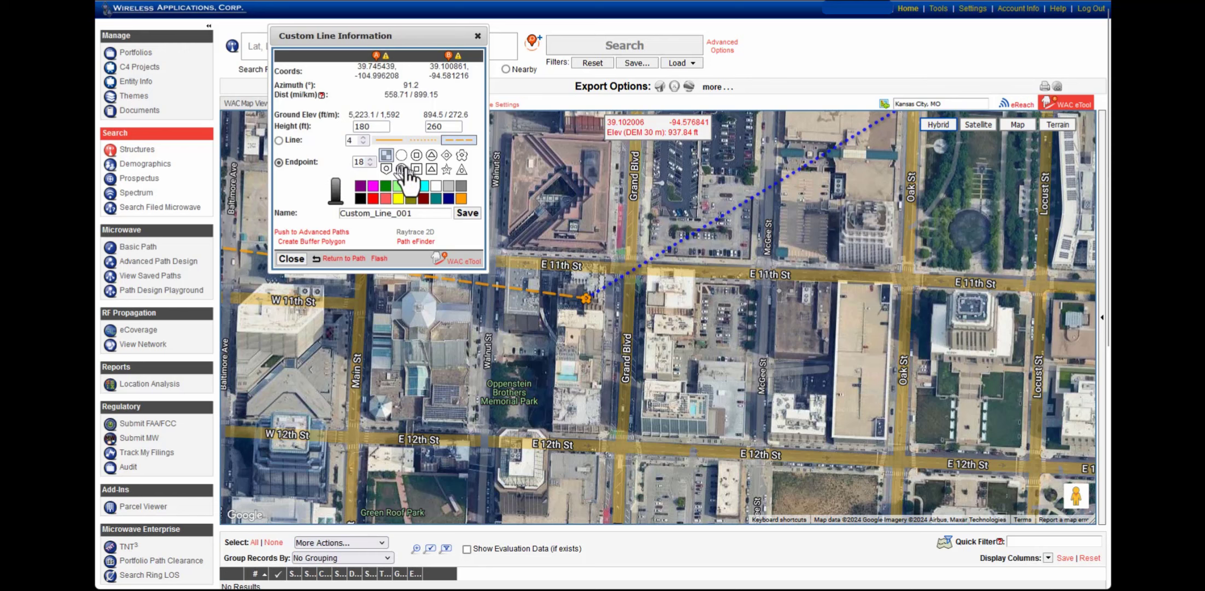
left_click(462, 156)
left_click(461, 199)
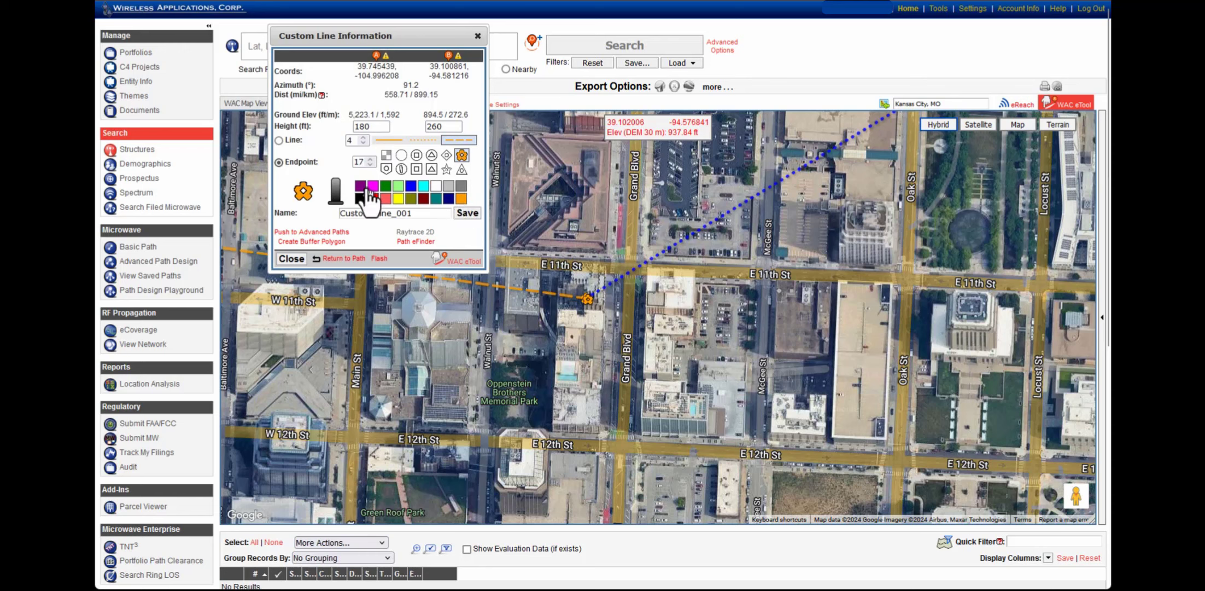
Rename the custom line 'Denver to Kansas' and save it
left_click_drag(415, 213, 329, 213)
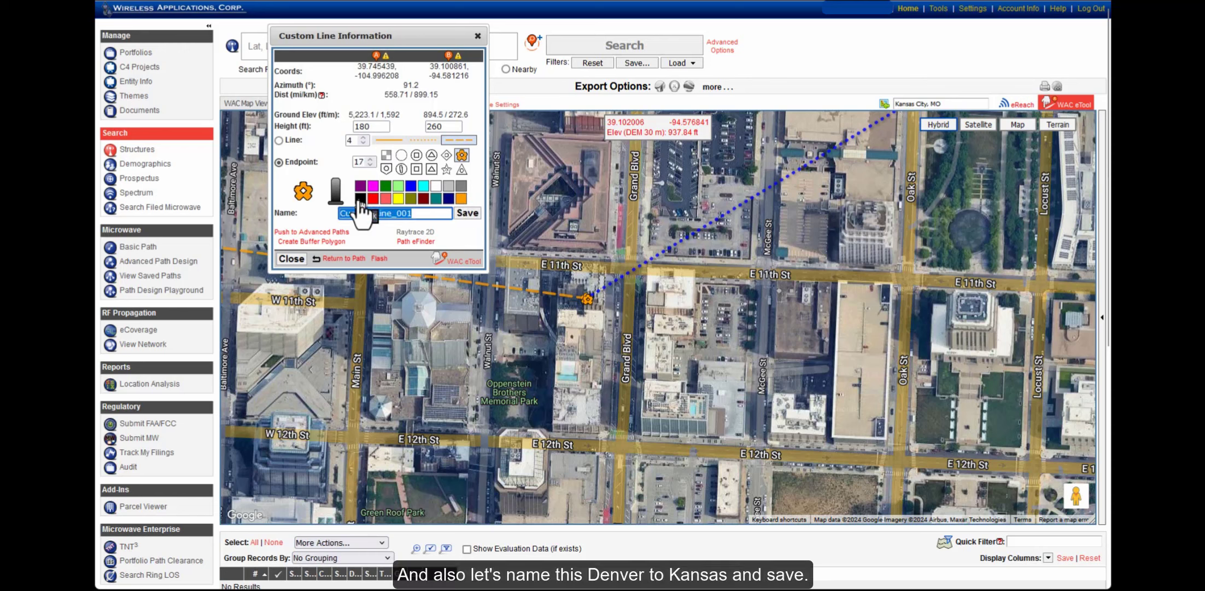
type("Denver to Kansas")
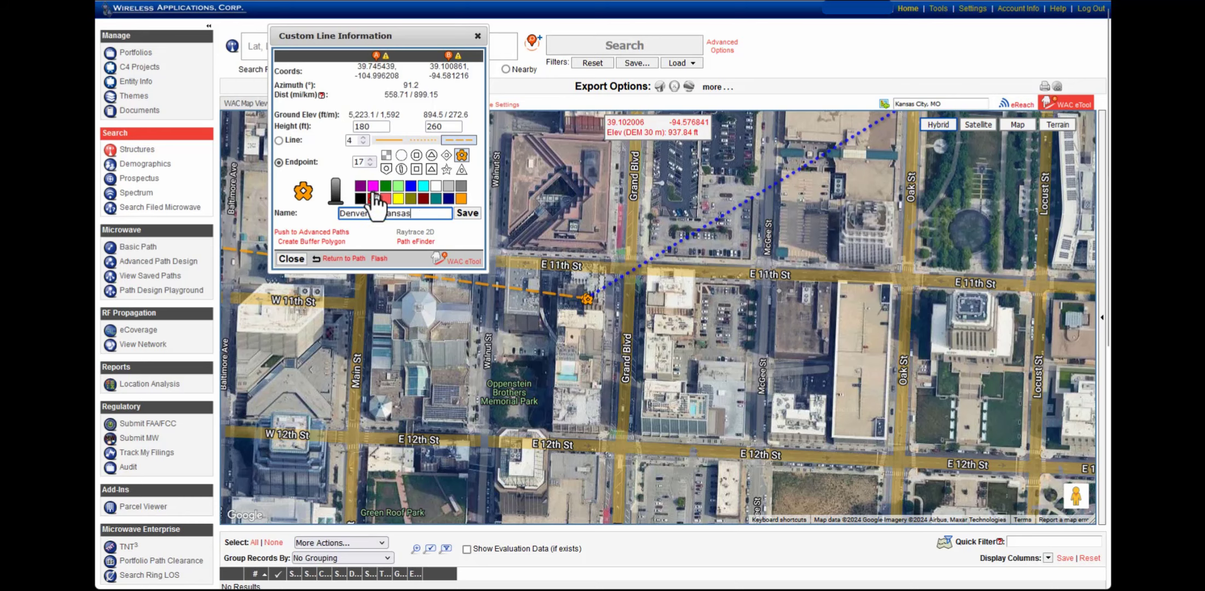
left_click(464, 214)
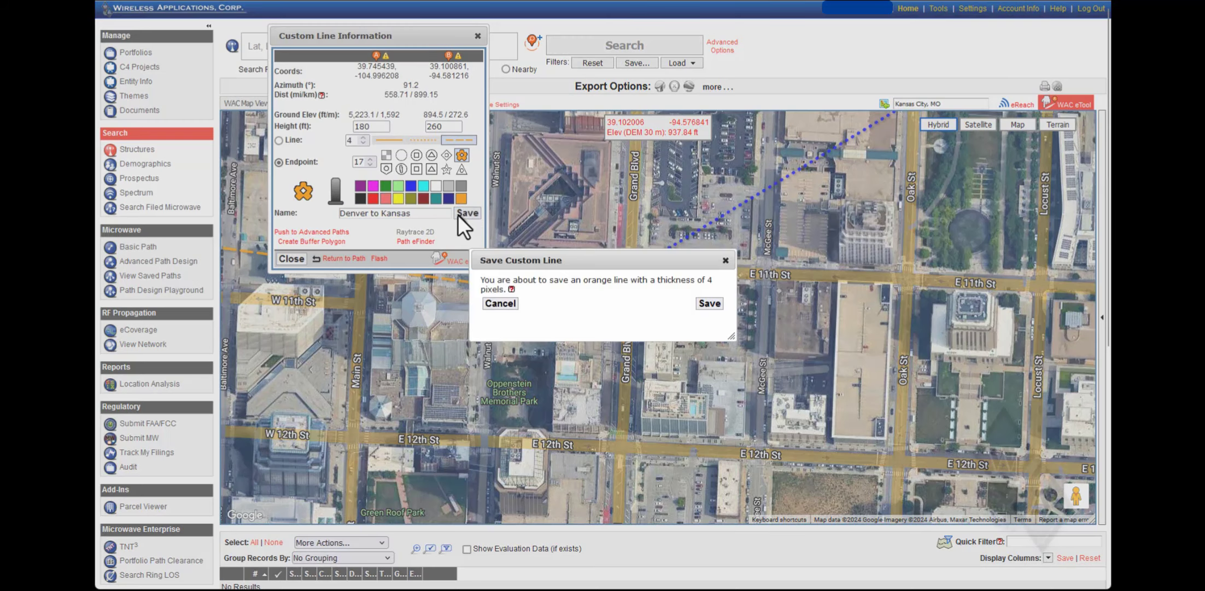
left_click(707, 306)
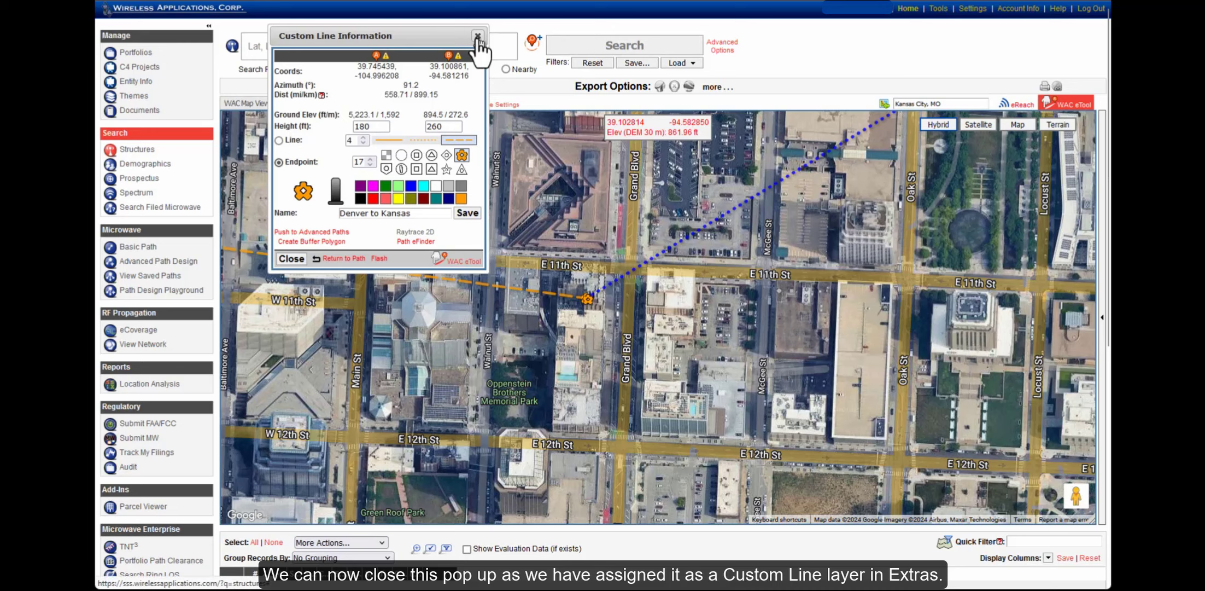
Close the line details and zoom from the USA view onto the Denver–Kansas line
left_click(478, 37)
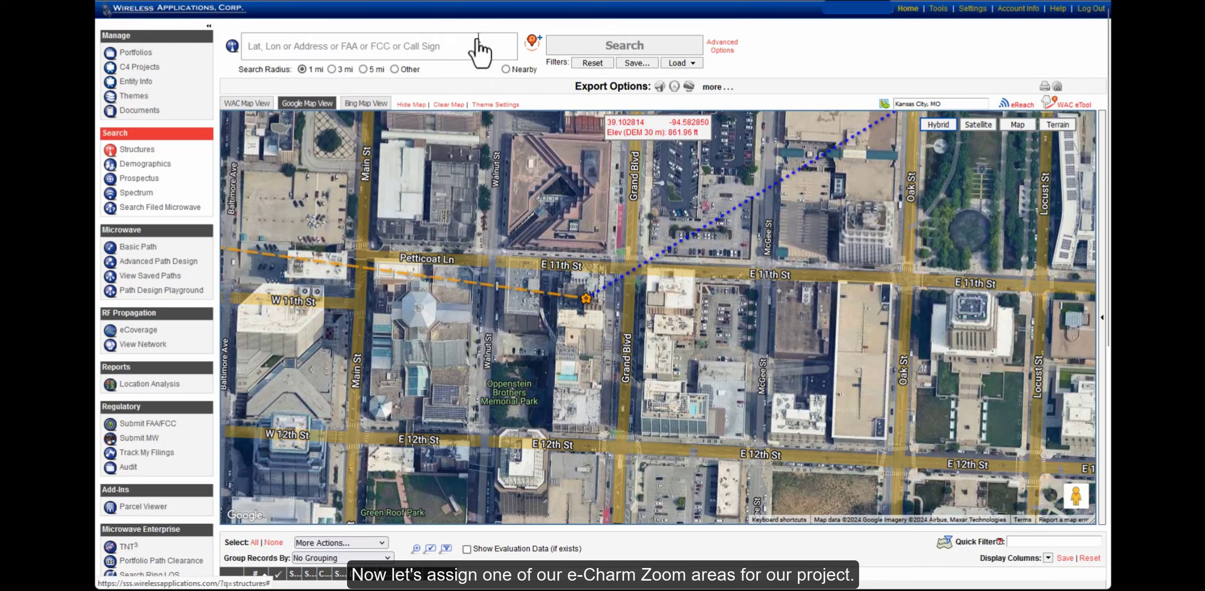
left_click(280, 129)
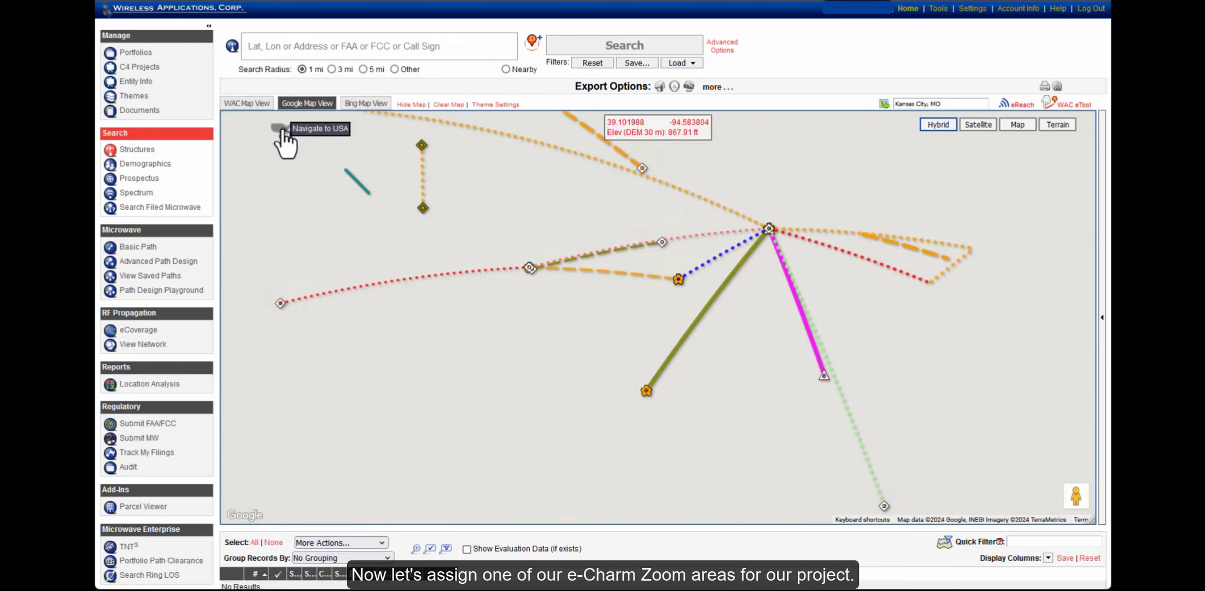
mouse_move(283, 132)
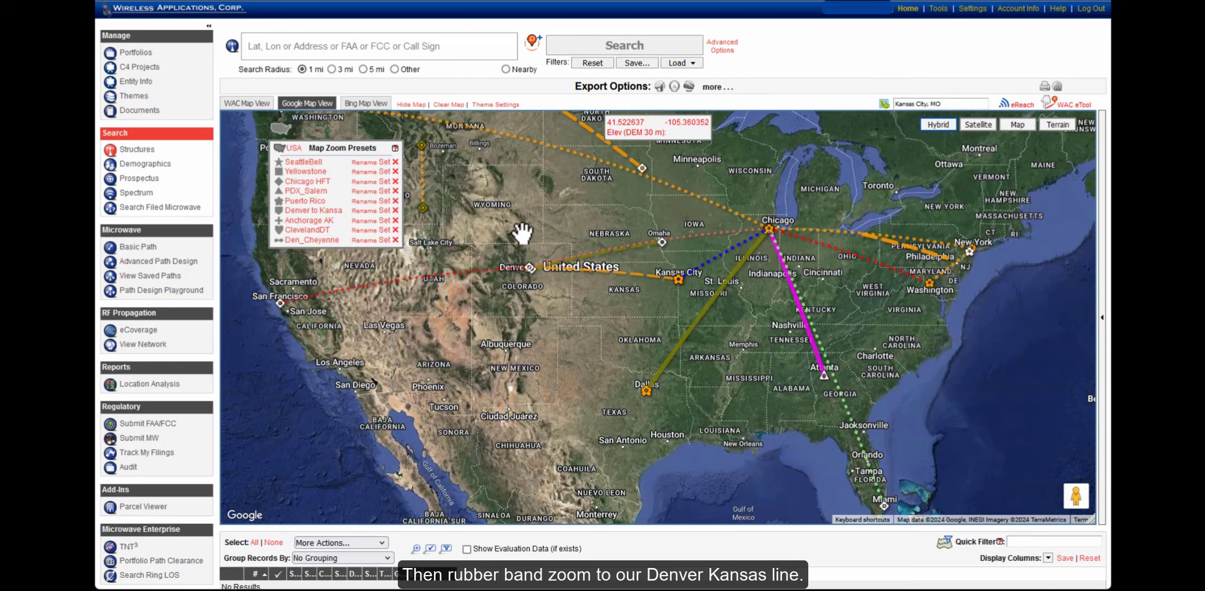
left_click_drag(523, 234, 532, 238)
left_click_drag(594, 281, 702, 320)
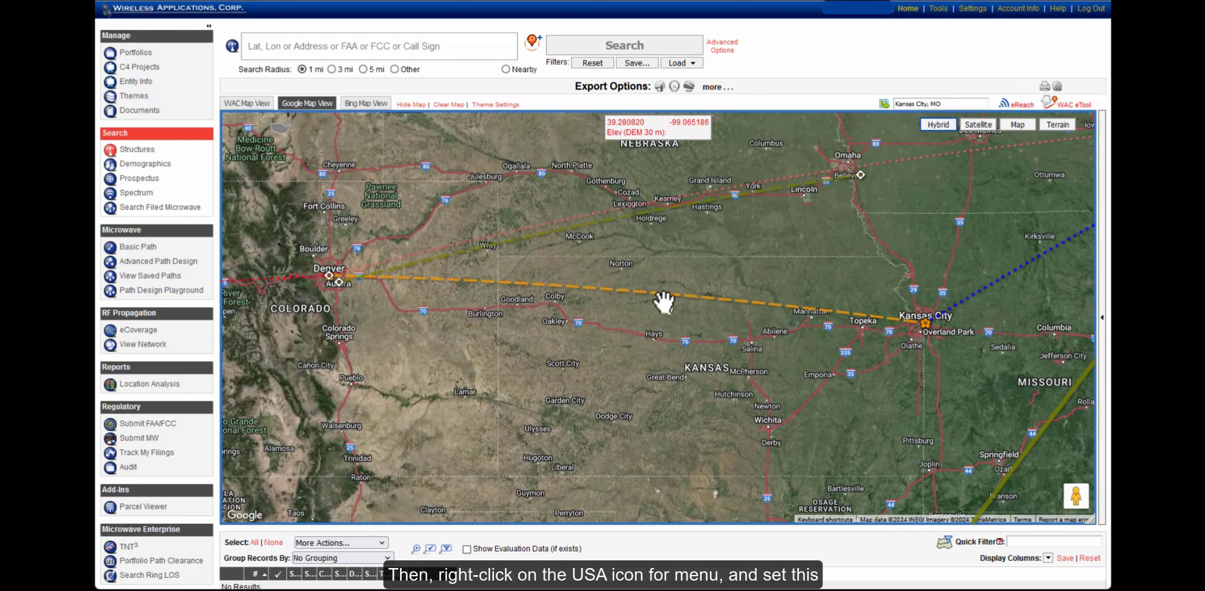
Store this view as map zoom preset 6, named 'Dnever to Kans'
right_click(280, 130)
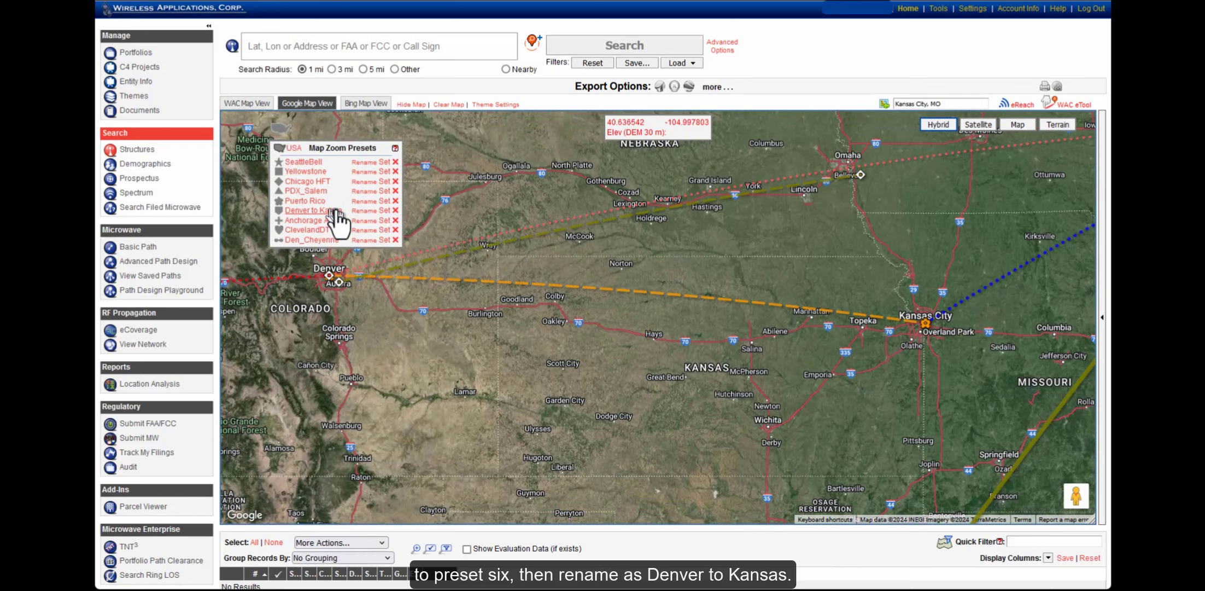
left_click(384, 210)
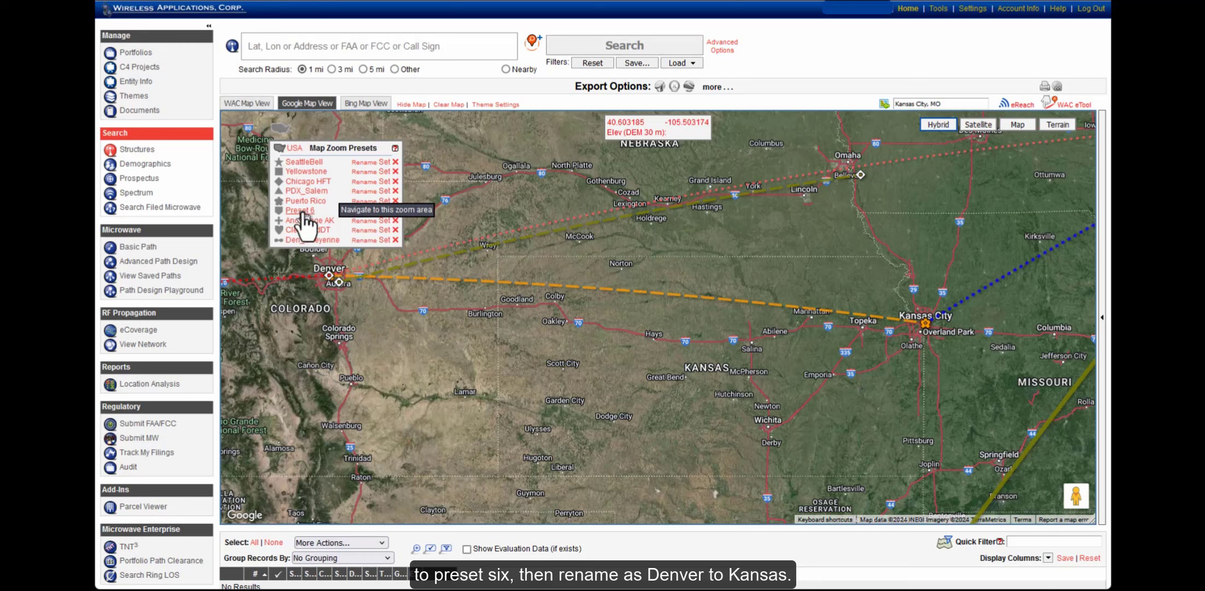
left_click(366, 211)
type("Dnev")
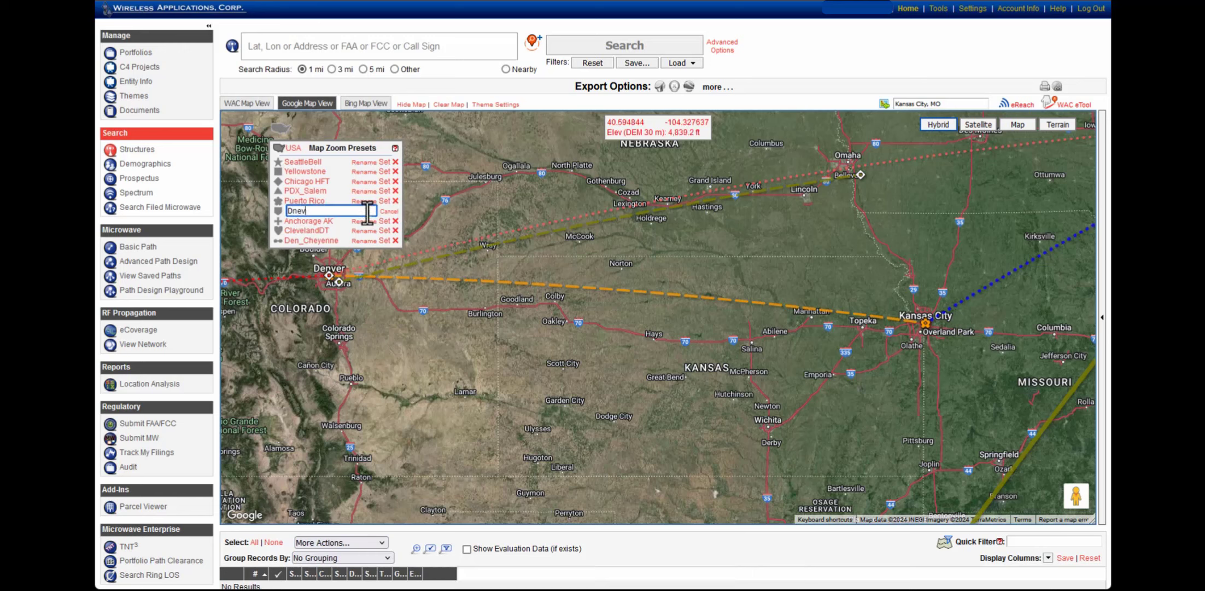
type("er to Kans")
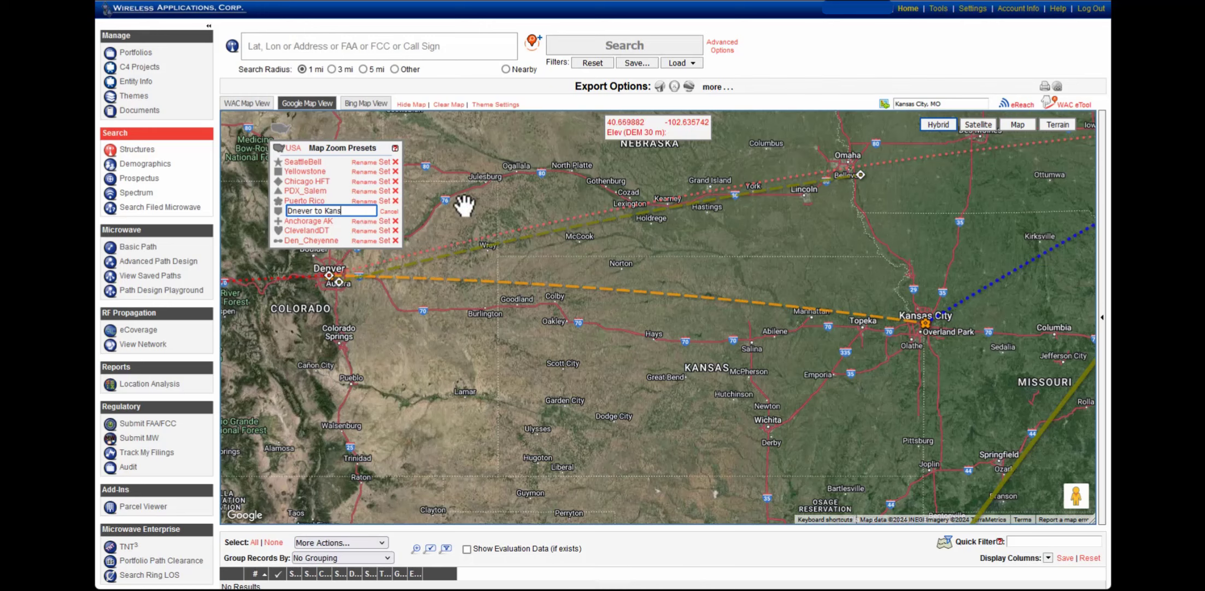
key("Return")
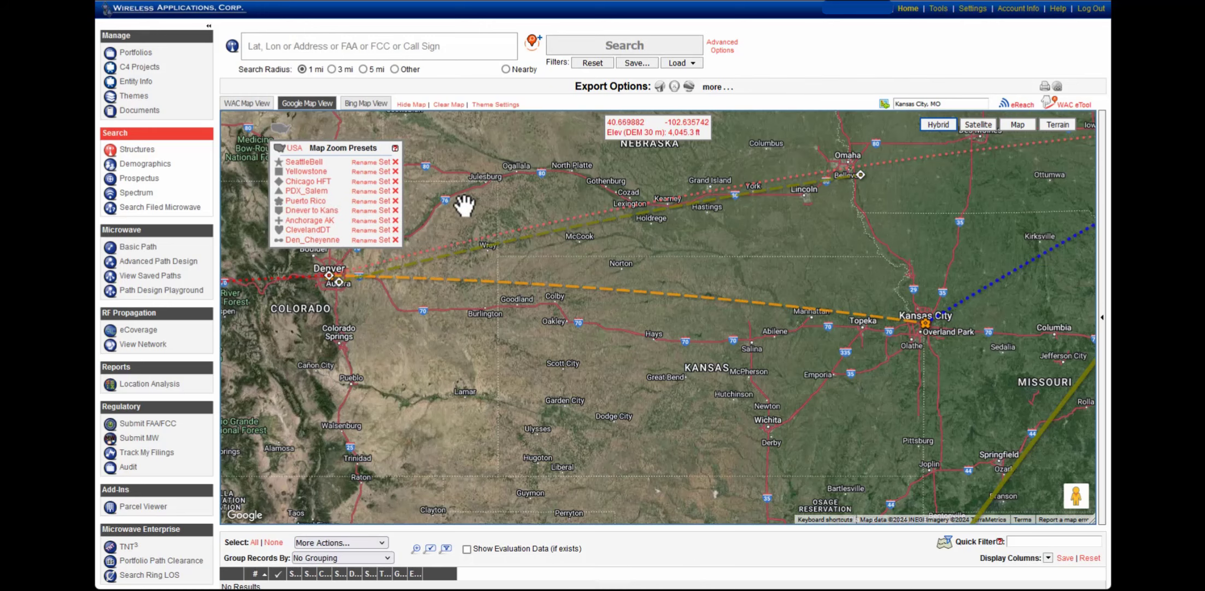
Recall the Denver–Kansas zoom preset, enable WAC eTool, and inspect a point on the orange line
left_click(287, 132)
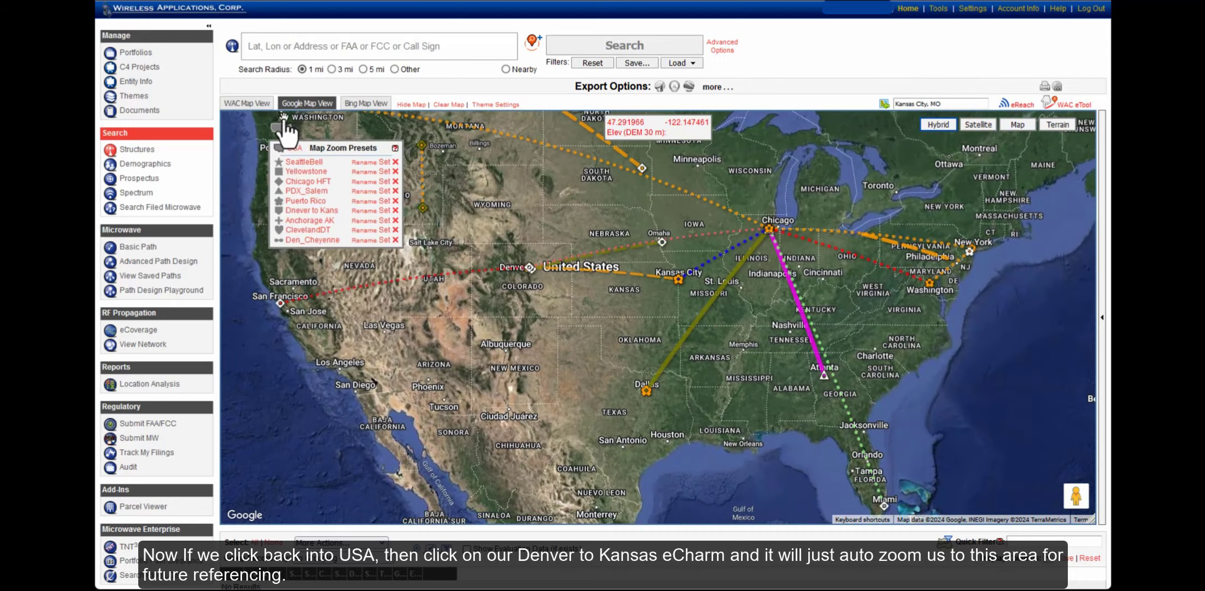
left_click(312, 212)
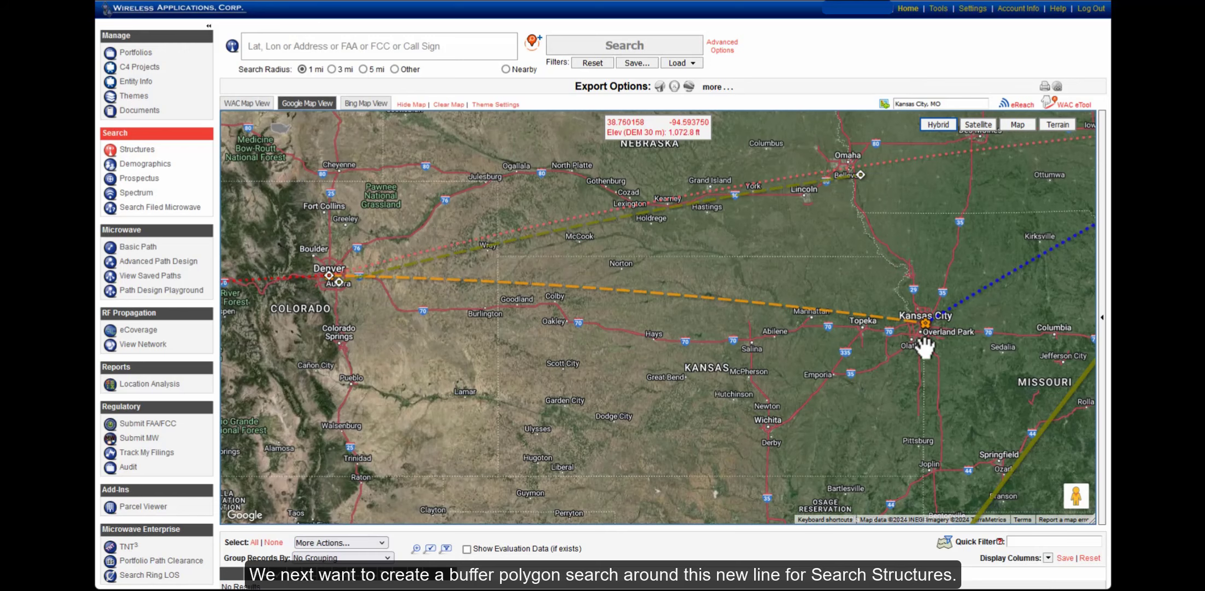
left_click(1068, 106)
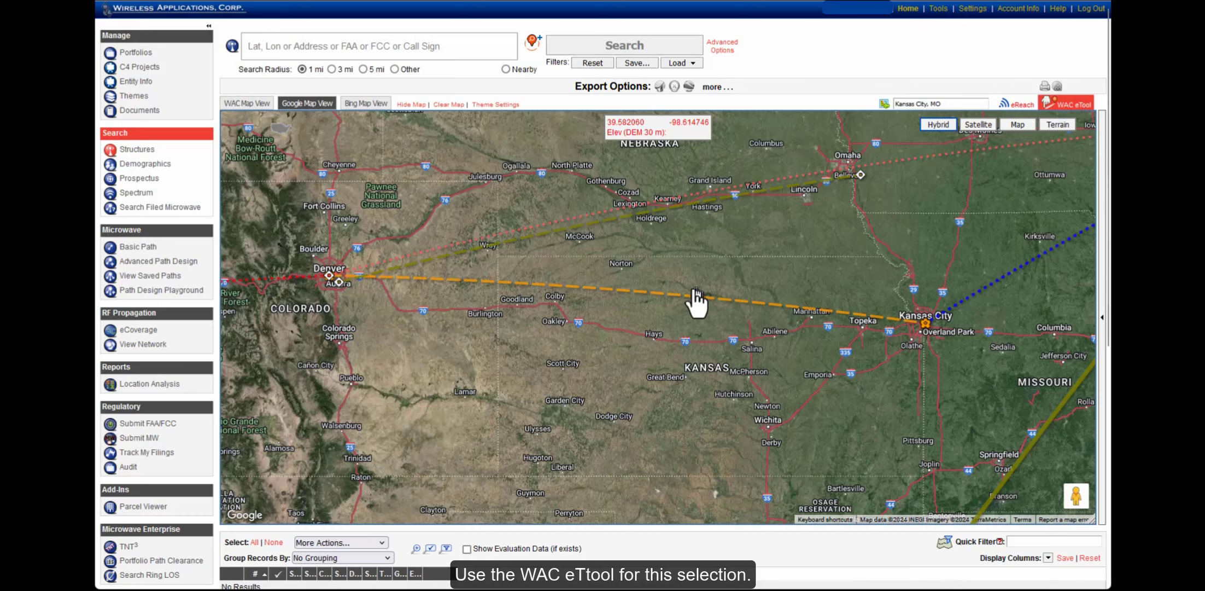
left_click(649, 293)
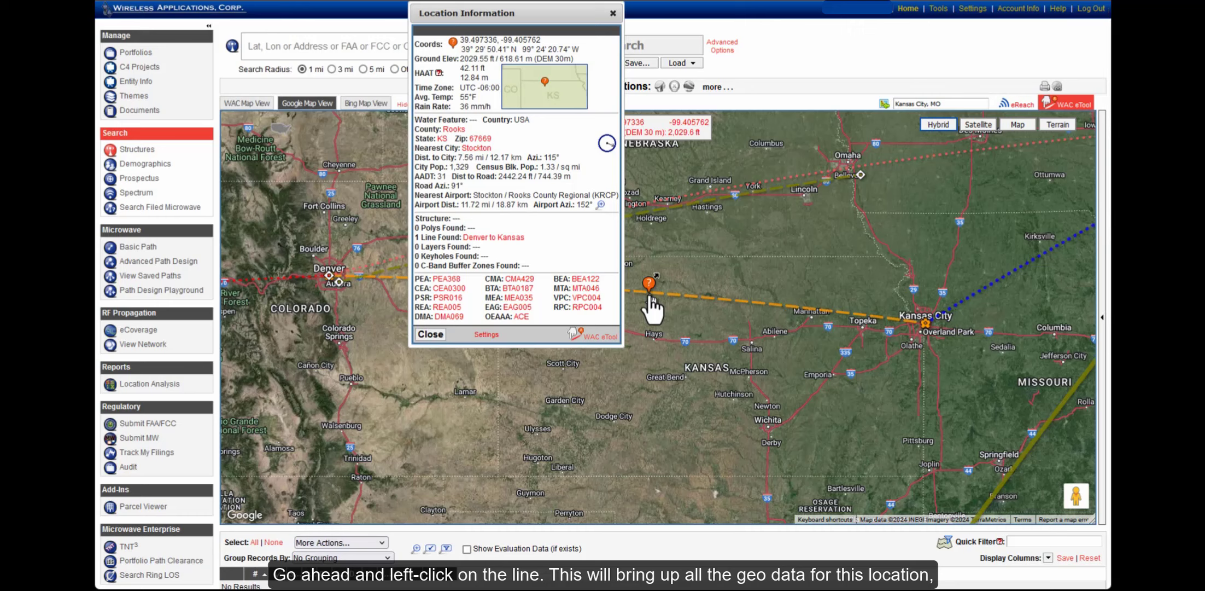
Open the Denver to Kansas line's details and create a 1-mile buffer polygon around it
left_click(482, 238)
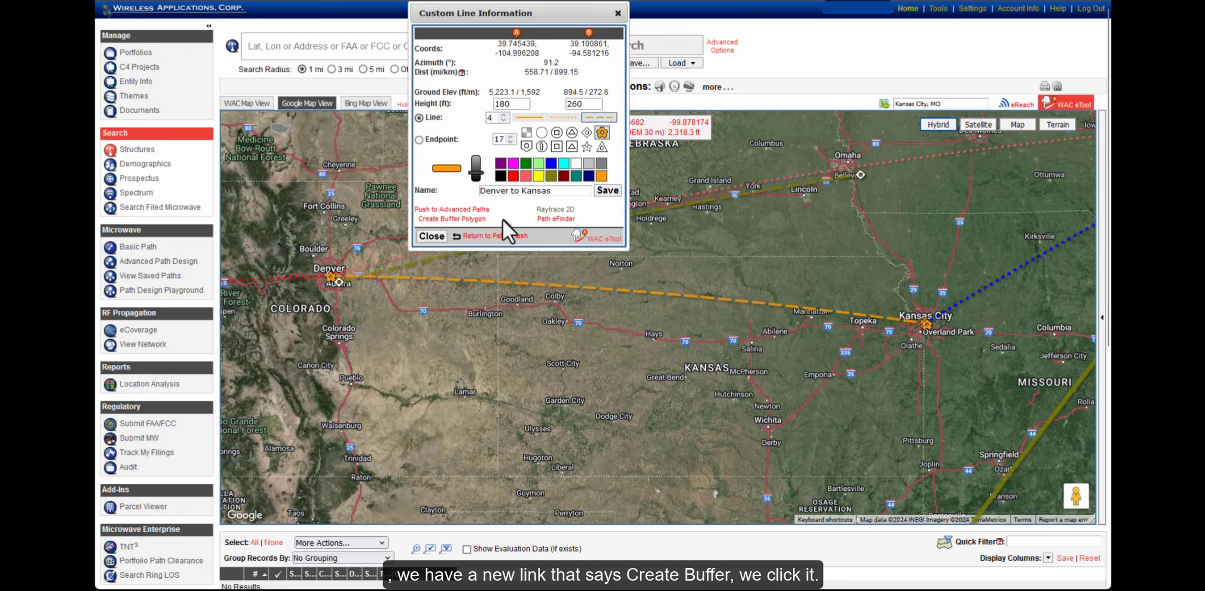
left_click(438, 219)
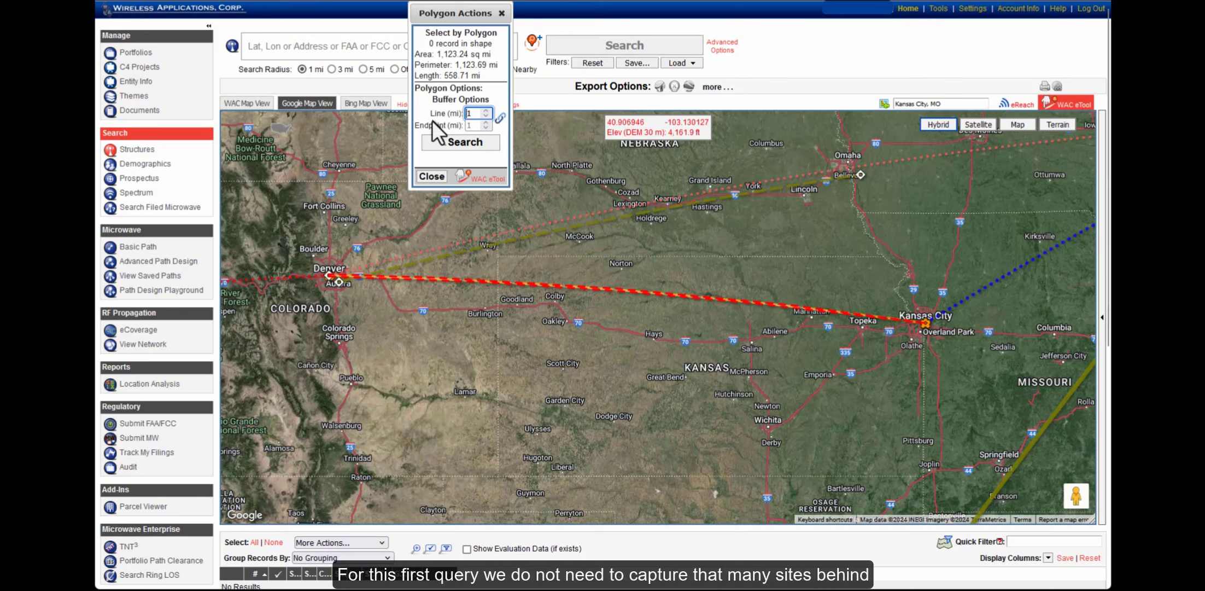
Unlink the buffers, set the line buffer to 7 miles, and search, finding 5,488 records
left_click_drag(425, 126, 476, 127)
left_click(499, 121)
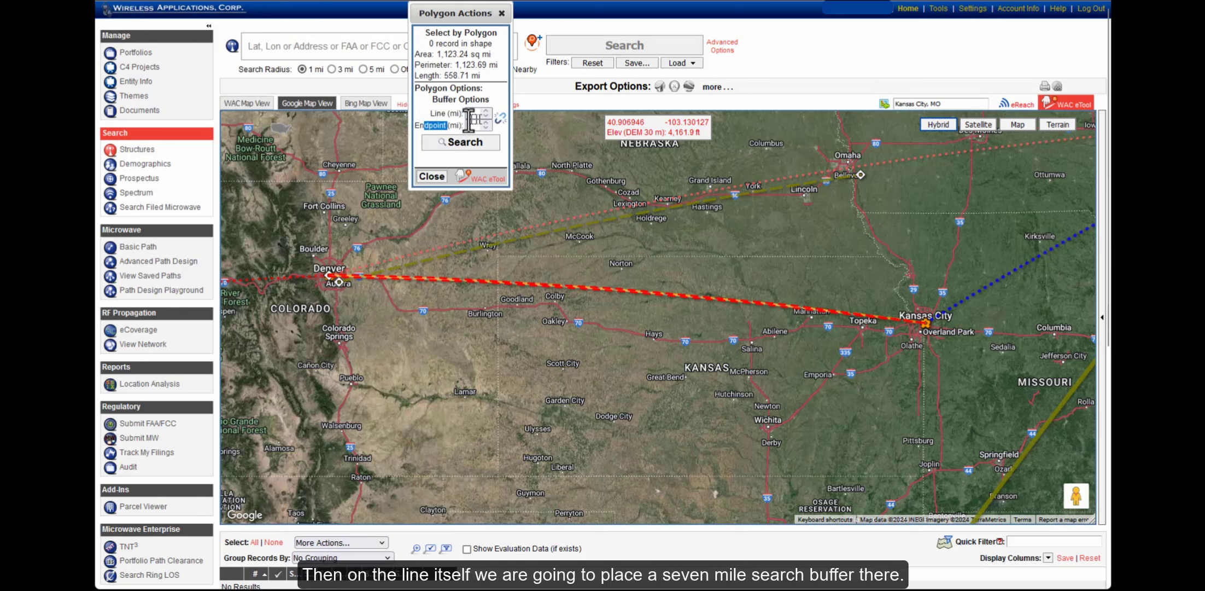
left_click_drag(436, 113, 462, 116)
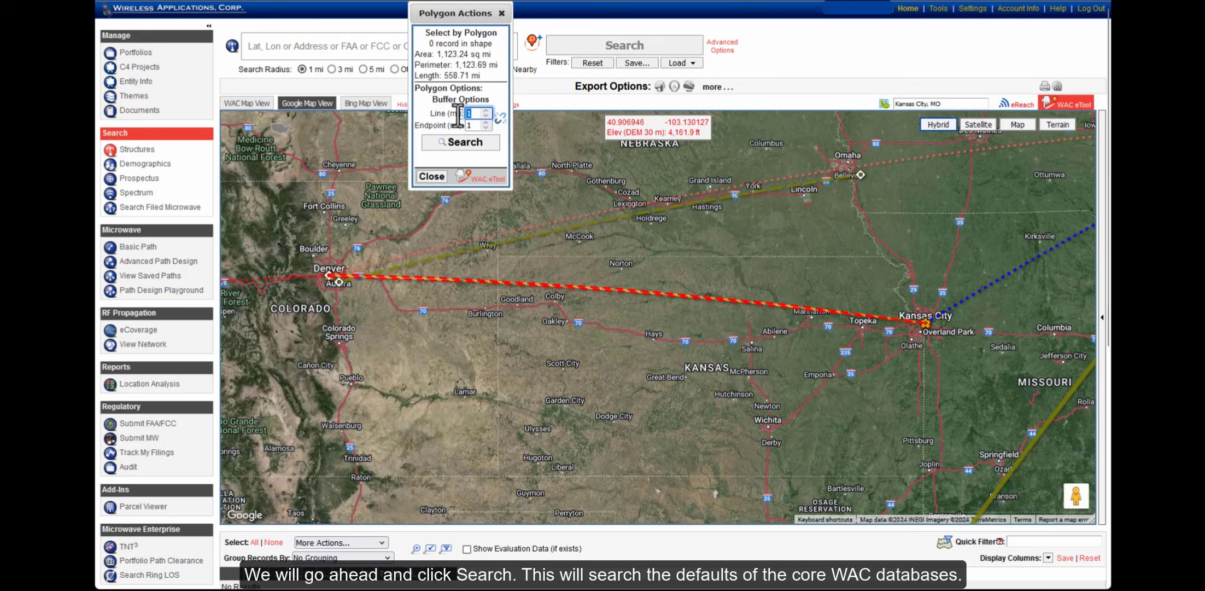
type("7")
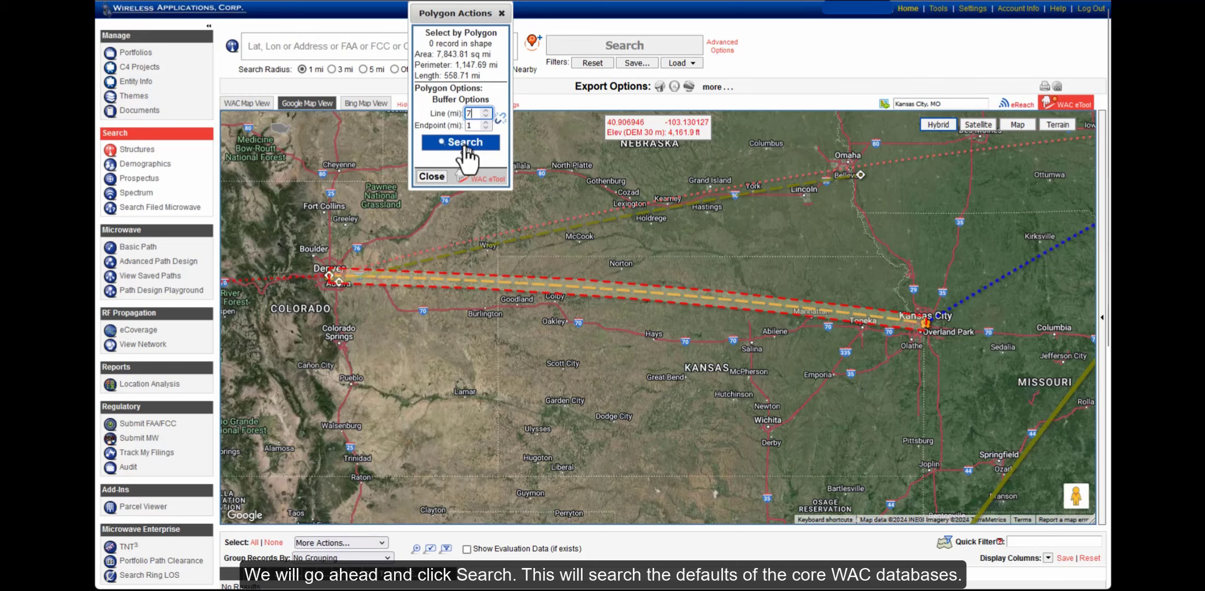
left_click(464, 143)
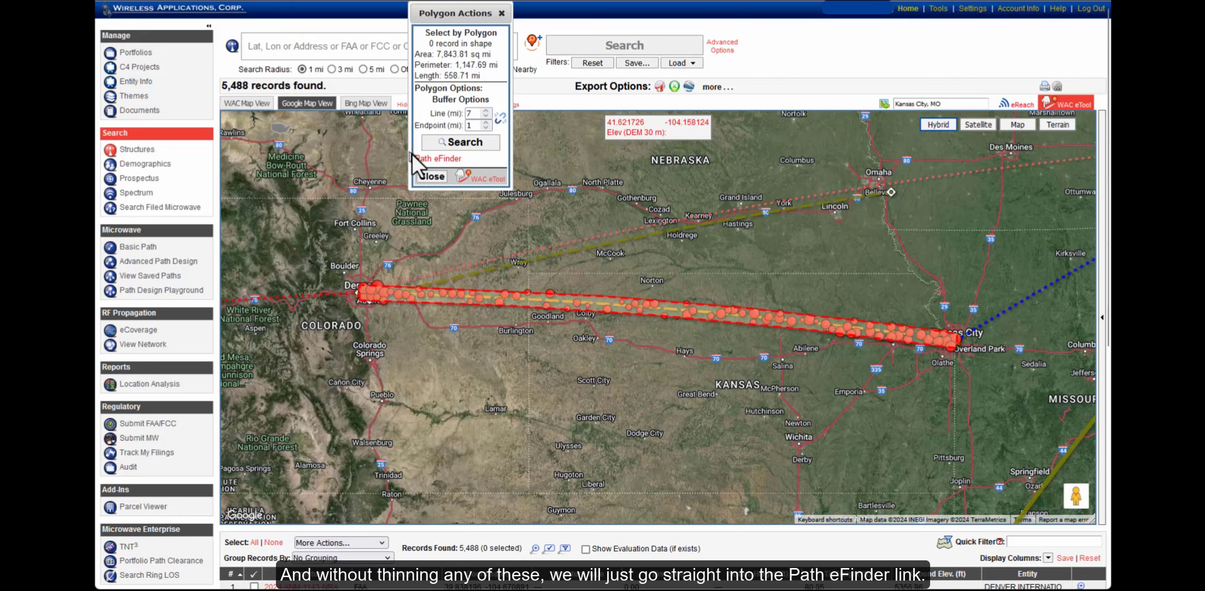
Open Path eFinder on the found records and run the trail search
left_click(428, 162)
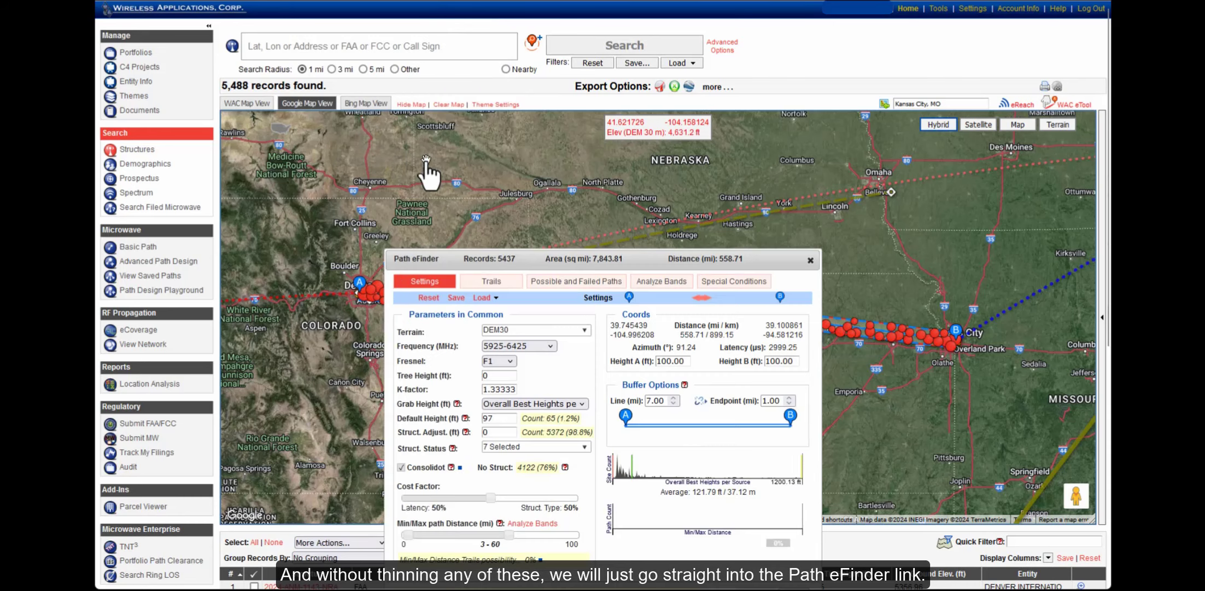
left_click_drag(656, 266, 536, 138)
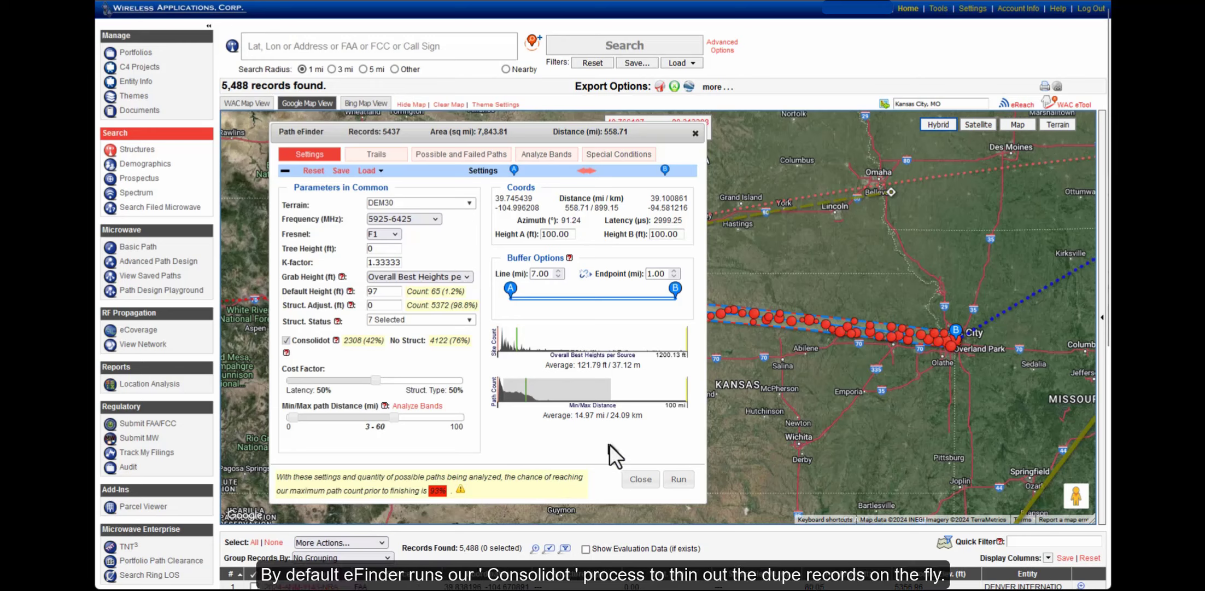
left_click(679, 480)
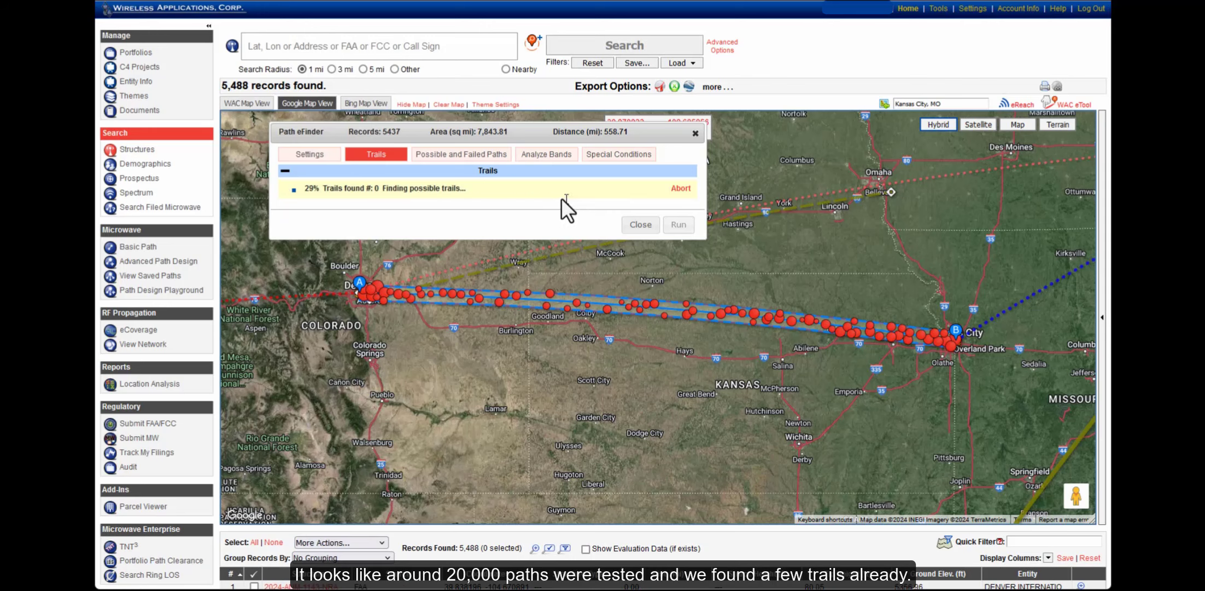
Pan the map to the kinked stretch near St. Francis and move the eFinder panel left
left_click_drag(551, 186, 576, 186)
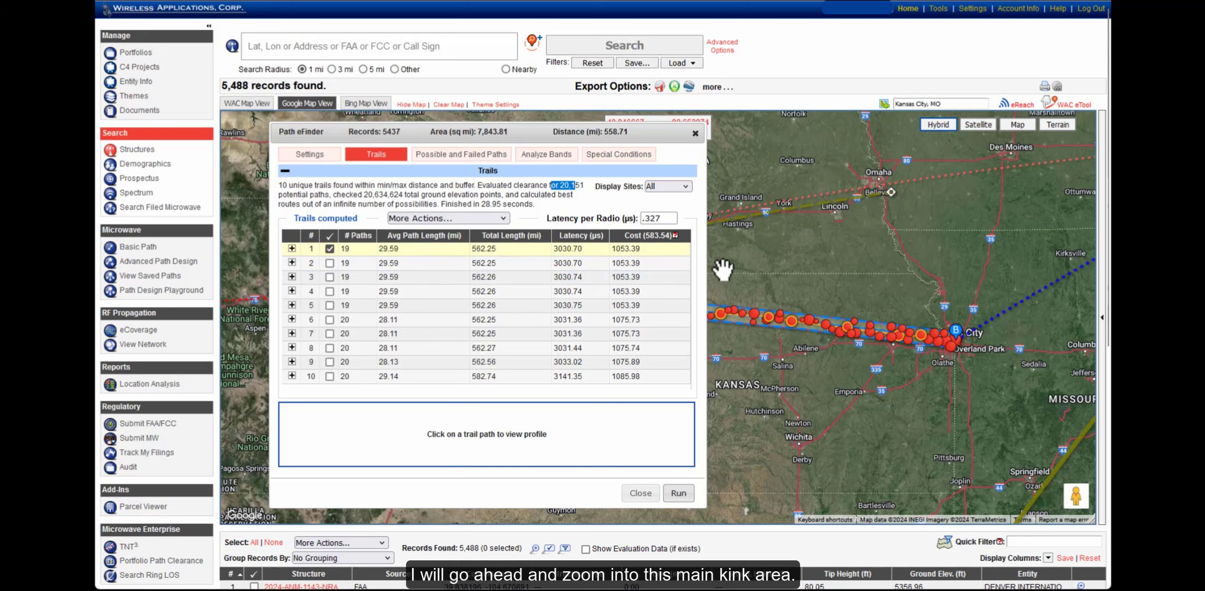
left_click_drag(731, 269, 903, 267)
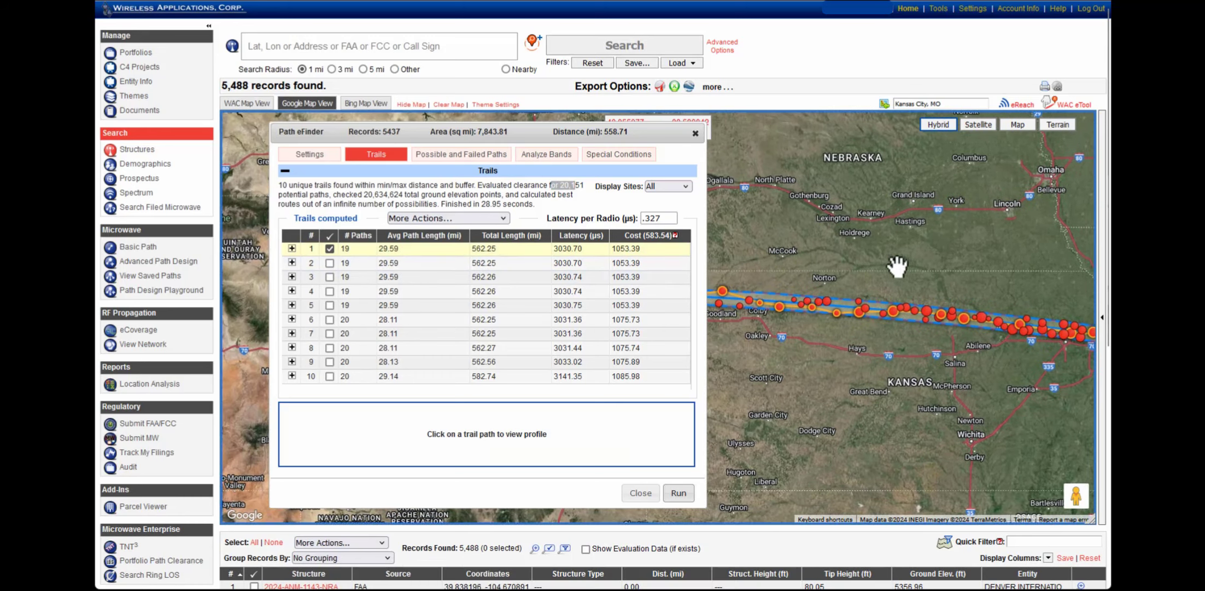
left_click_drag(651, 134, 538, 154)
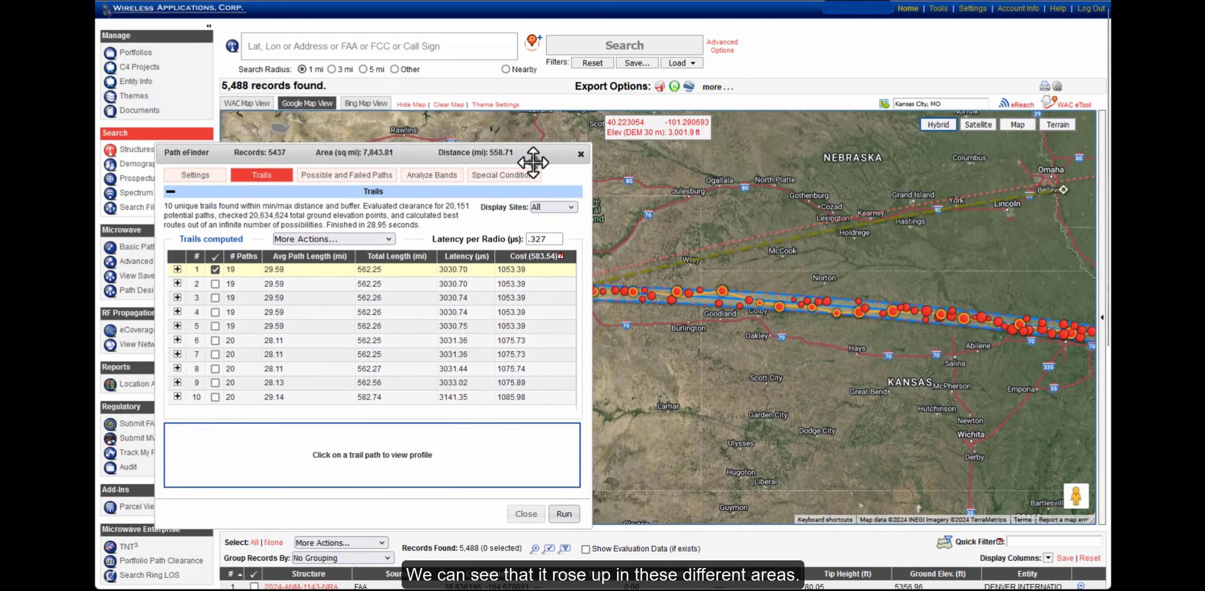
mouse_move(373, 270)
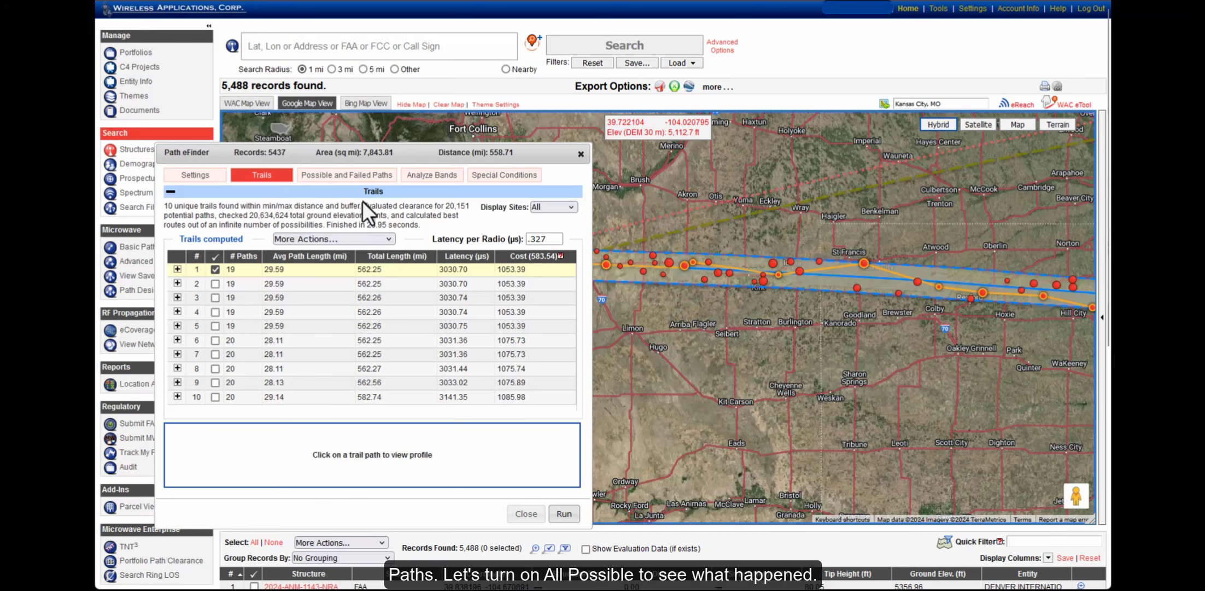
Overlay all 7232 possible paths and open the four-site cluster details near St. Francis
left_click(355, 183)
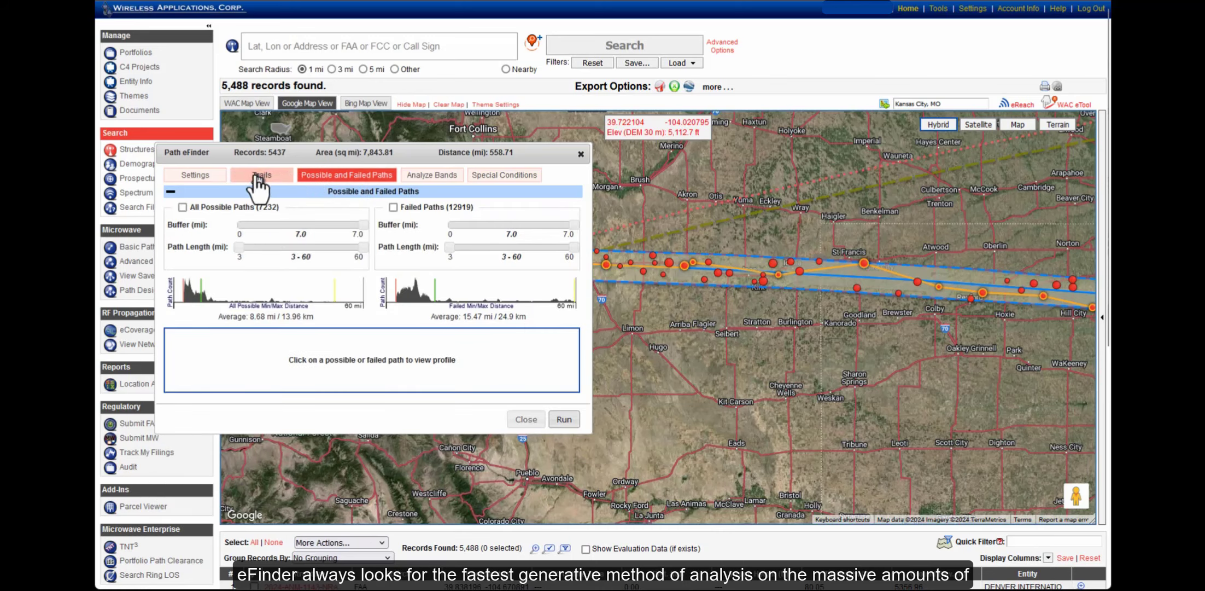
left_click(224, 210)
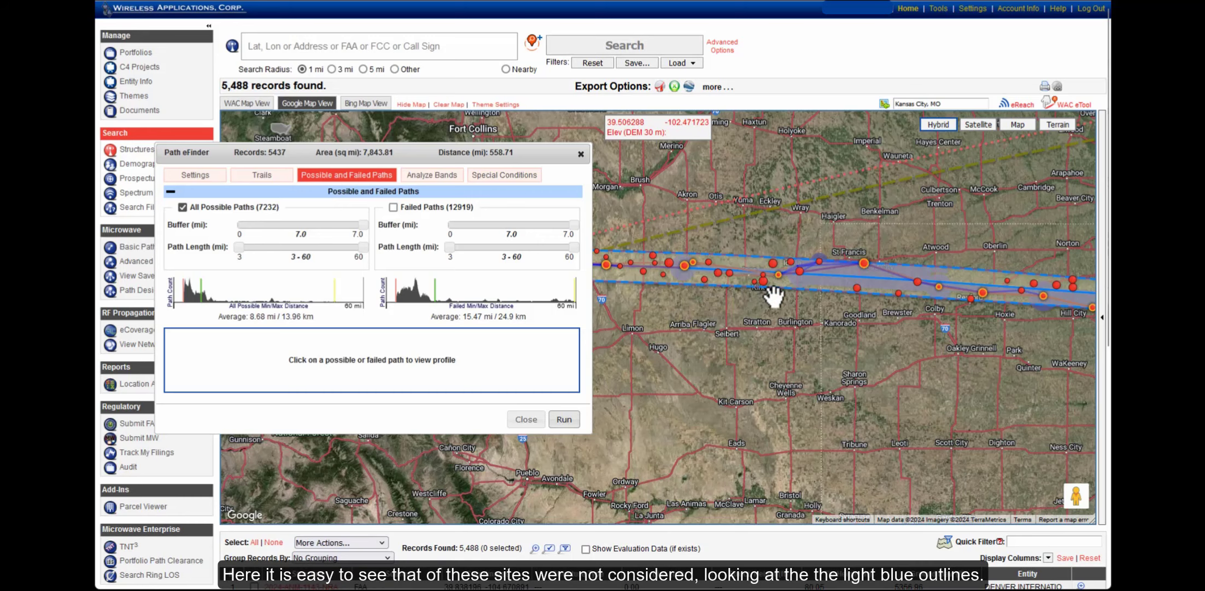
scroll(774, 295, "up", 1)
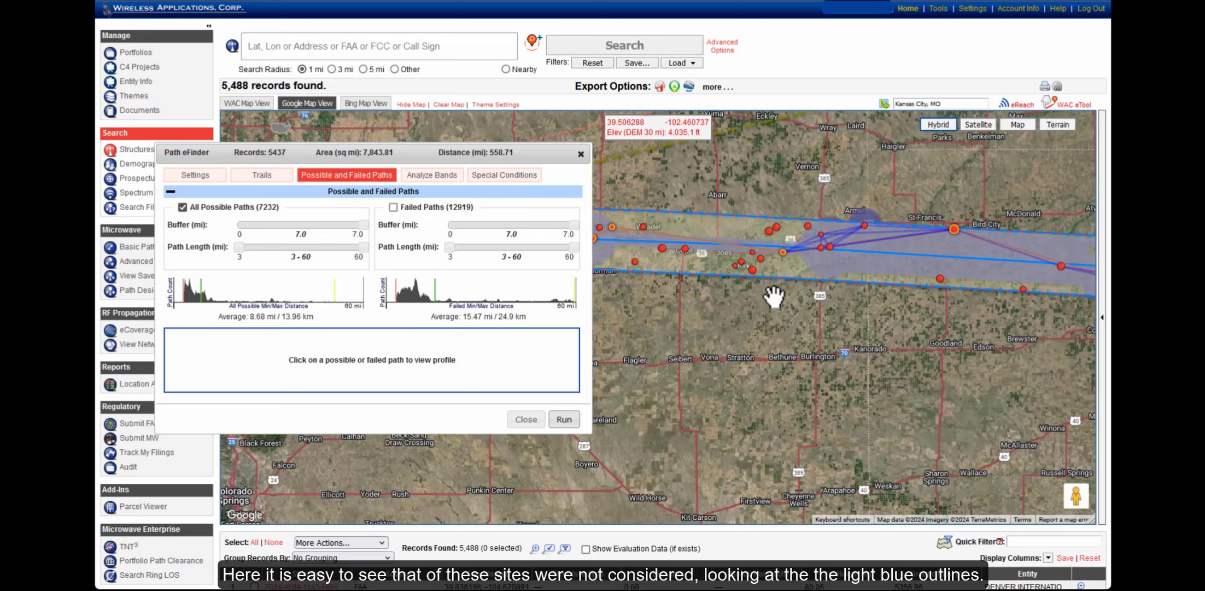
left_click_drag(979, 336, 899, 346)
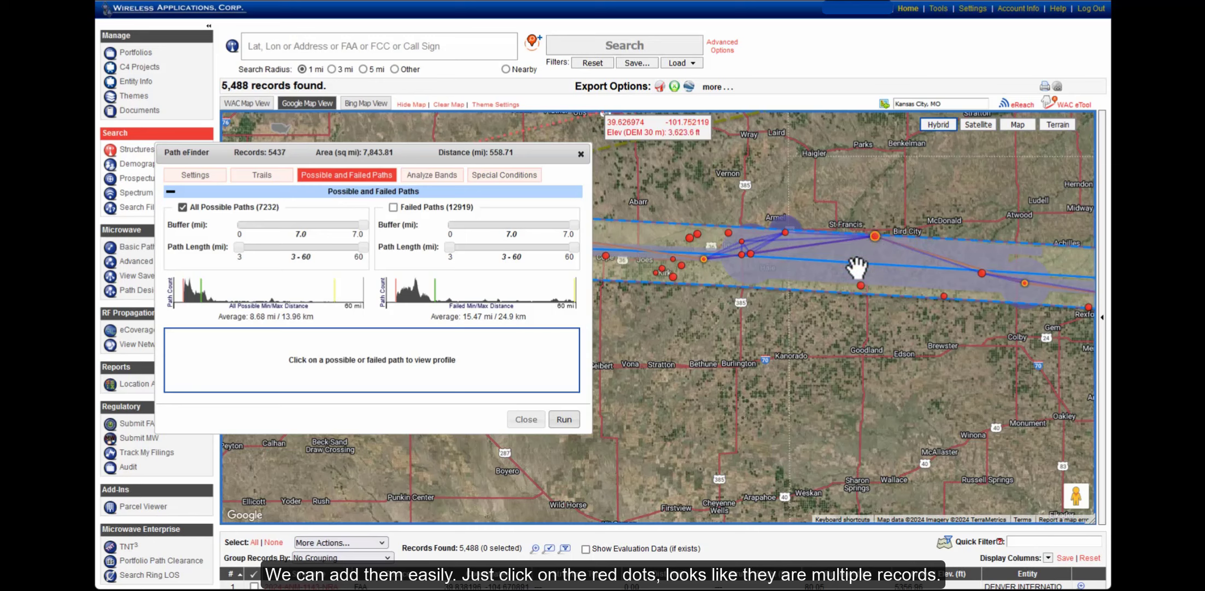
left_click(861, 286)
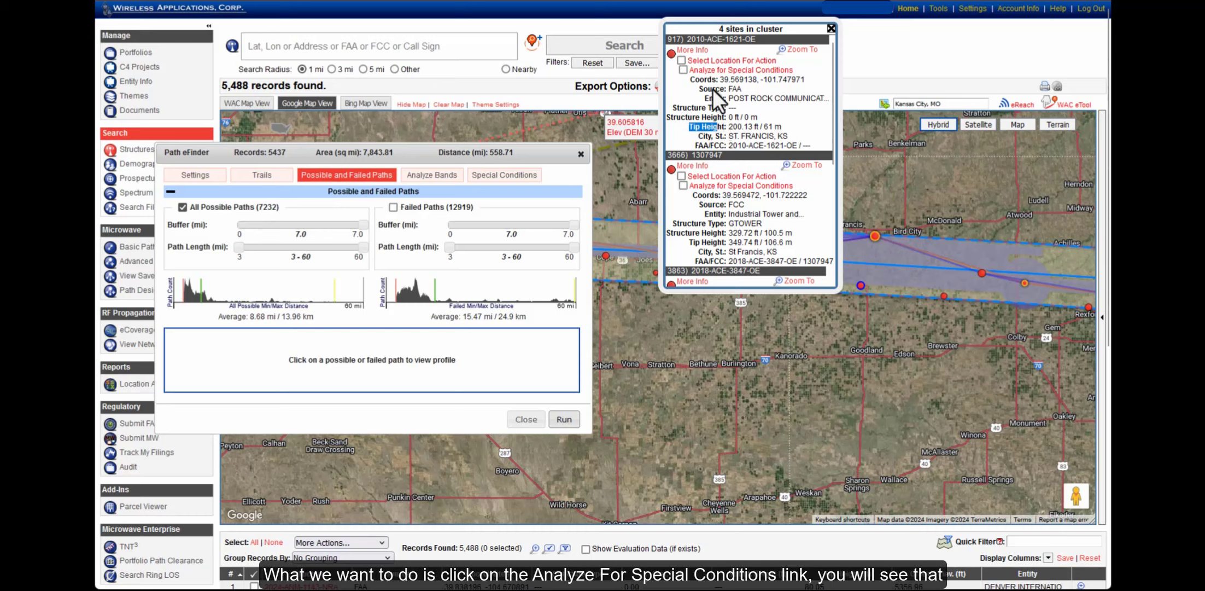
Add sites 2010-ACE-1621-OE, 1307947, 2018-ACE-3847-OE and 1274882 to Special Conditions, then close the popup
left_click(688, 71)
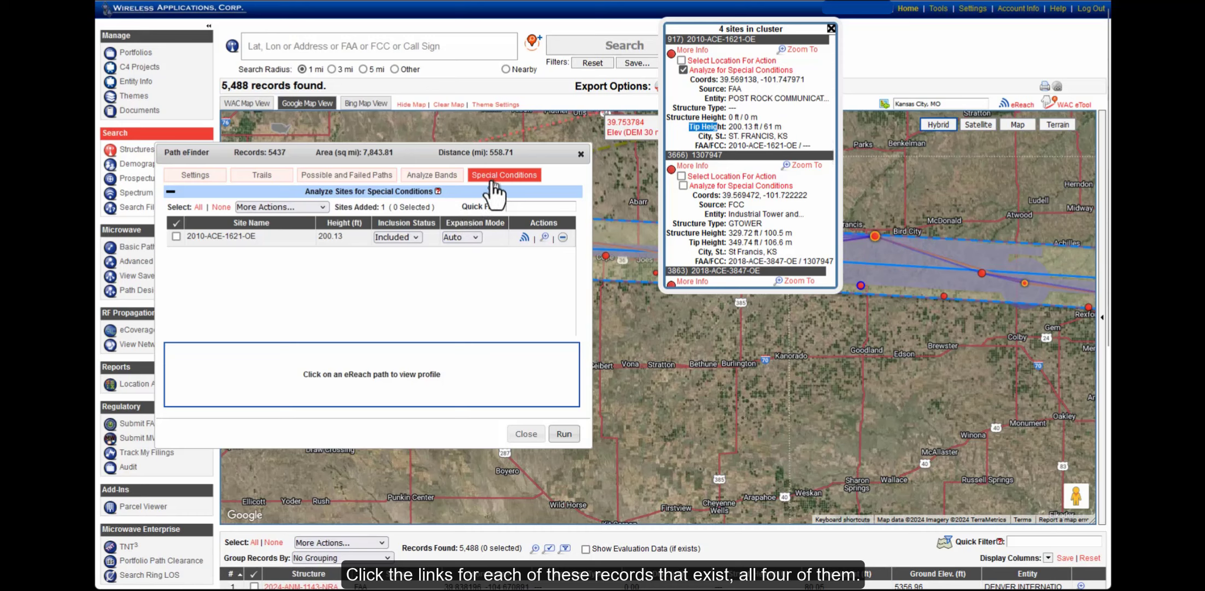
left_click(682, 186)
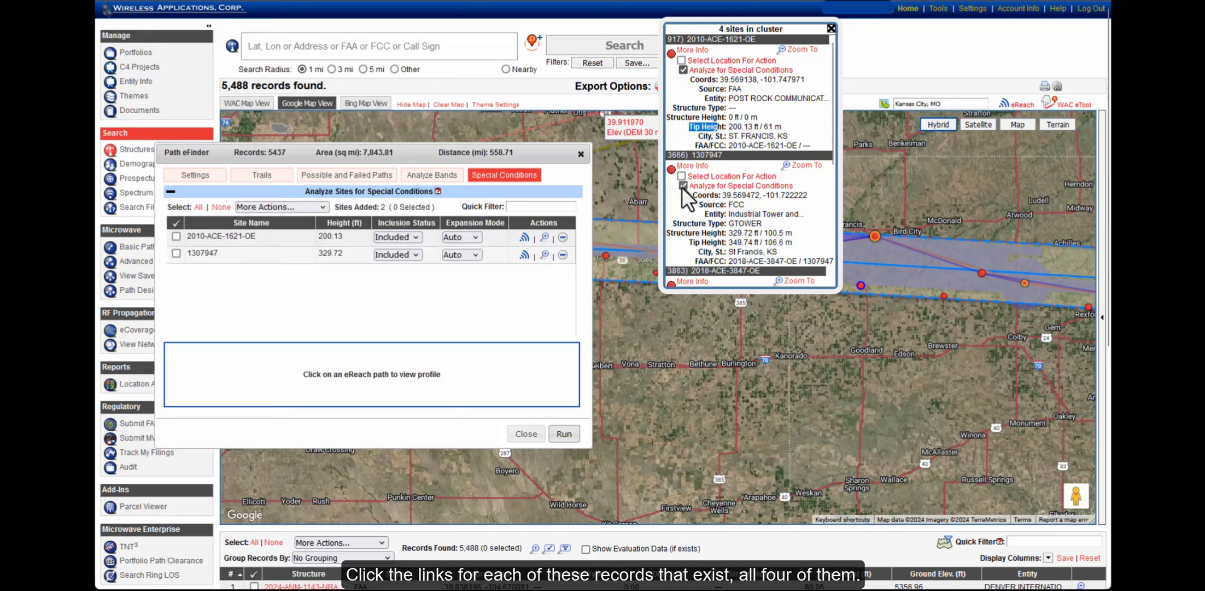
scroll(684, 187, "down", 3)
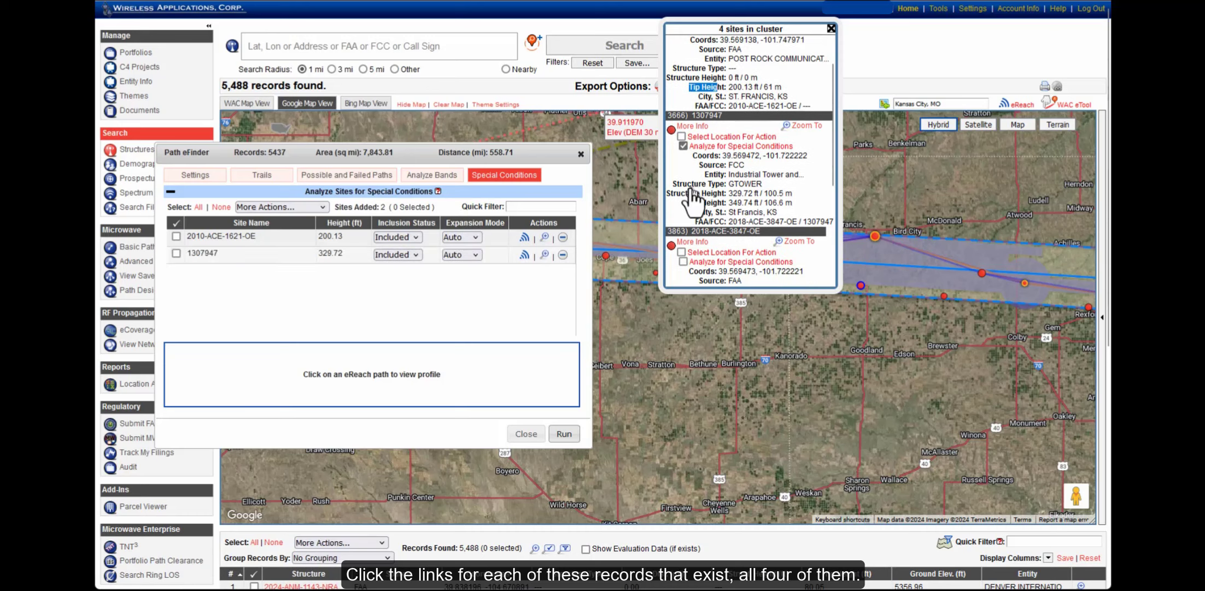
left_click(683, 143)
left_click(683, 258)
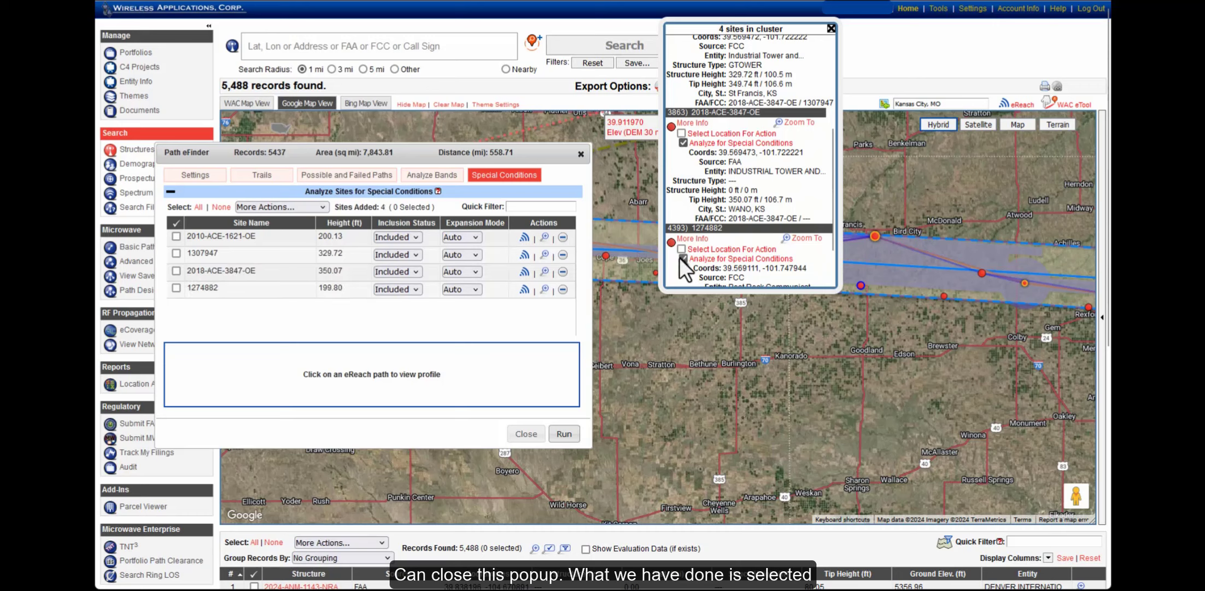
left_click(831, 28)
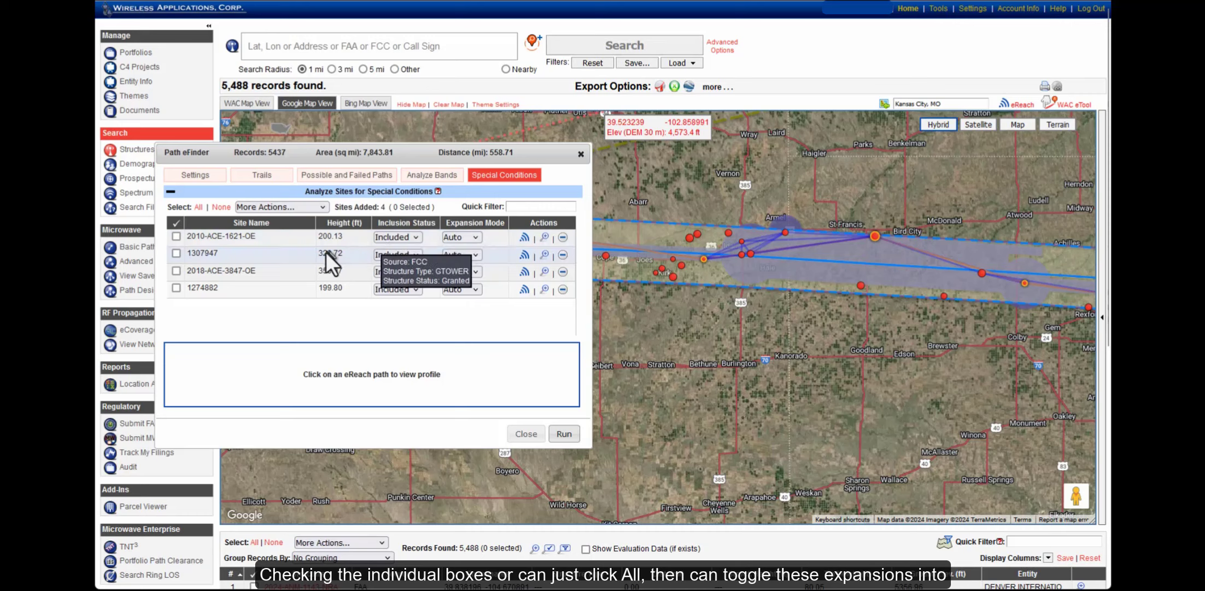
Switch all four special-condition sites to Forced expansion and re-run Path eFinder
left_click(199, 207)
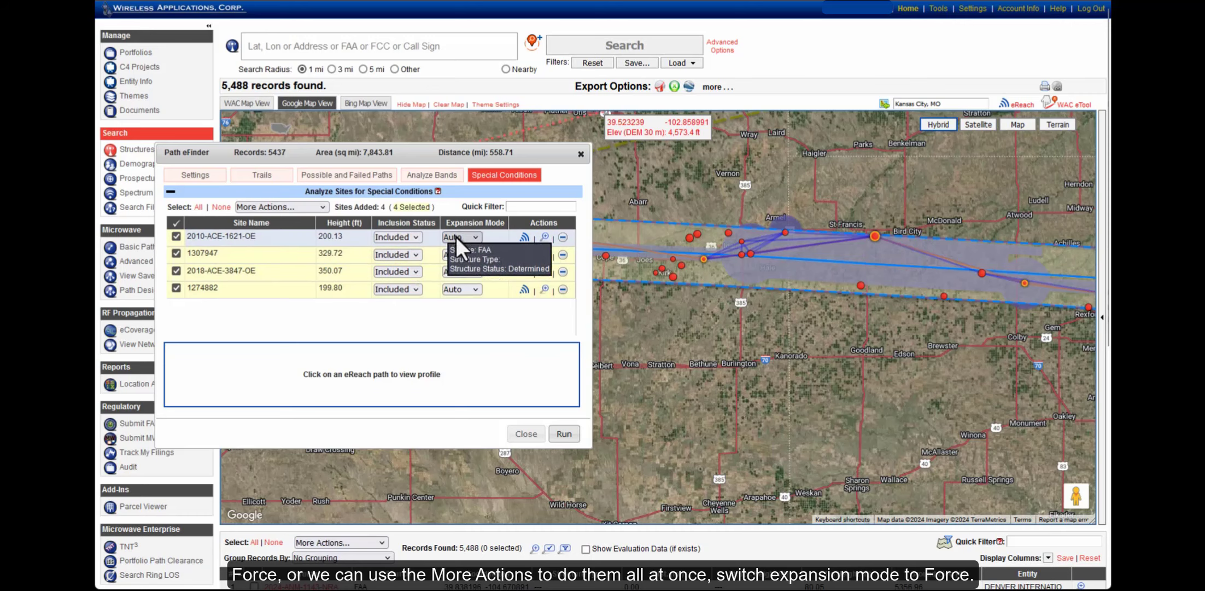
left_click(298, 209)
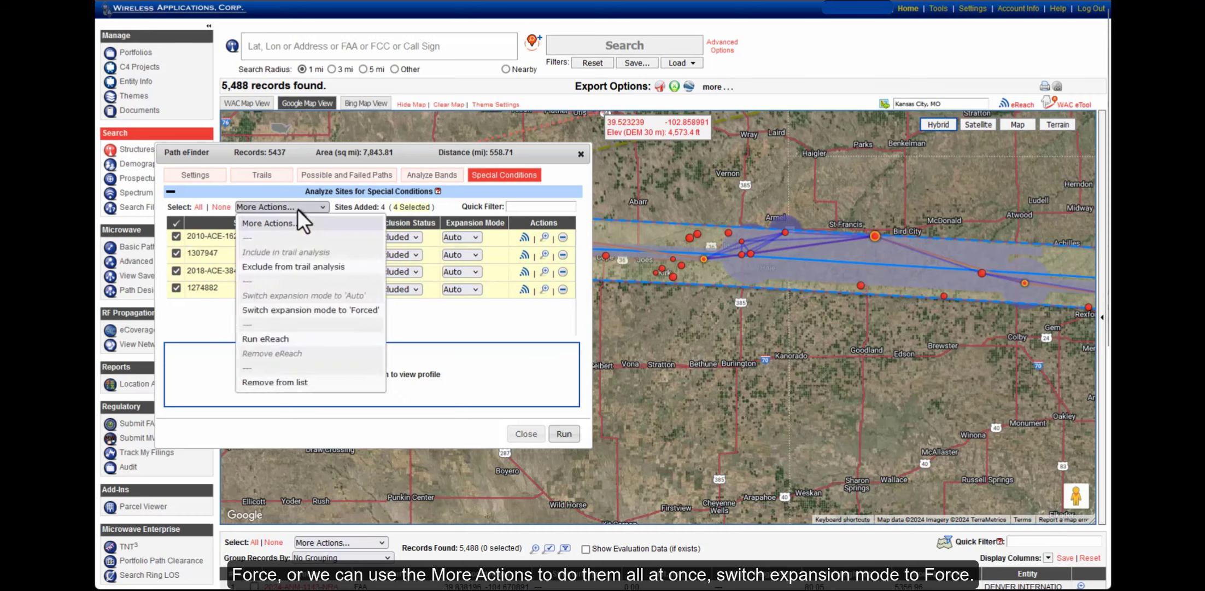
left_click(290, 311)
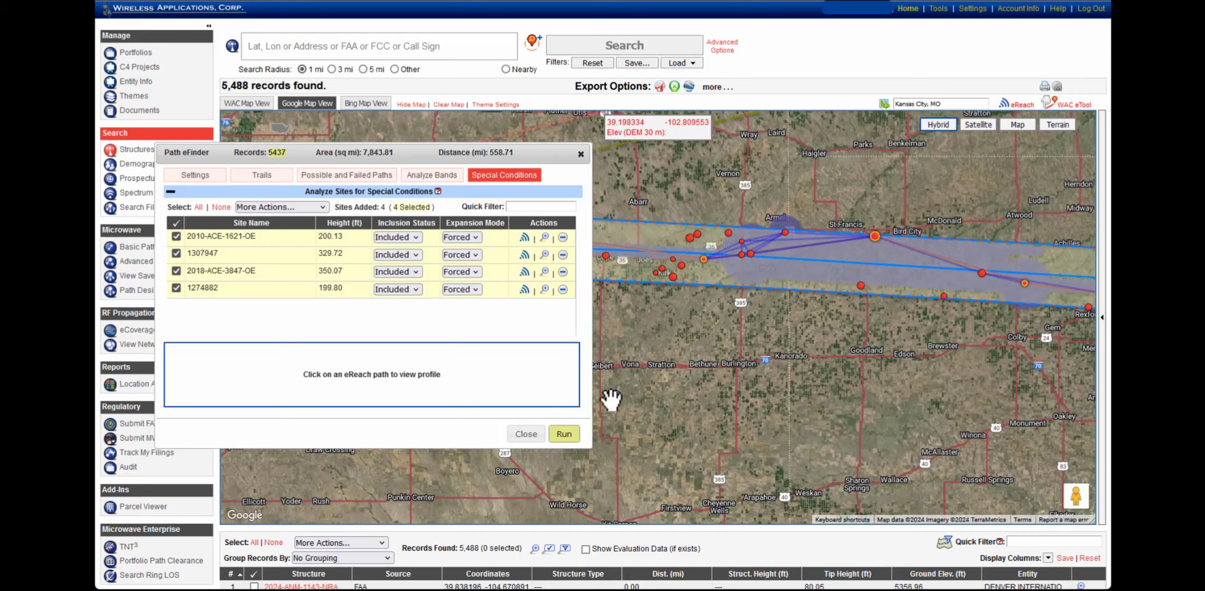
left_click(564, 434)
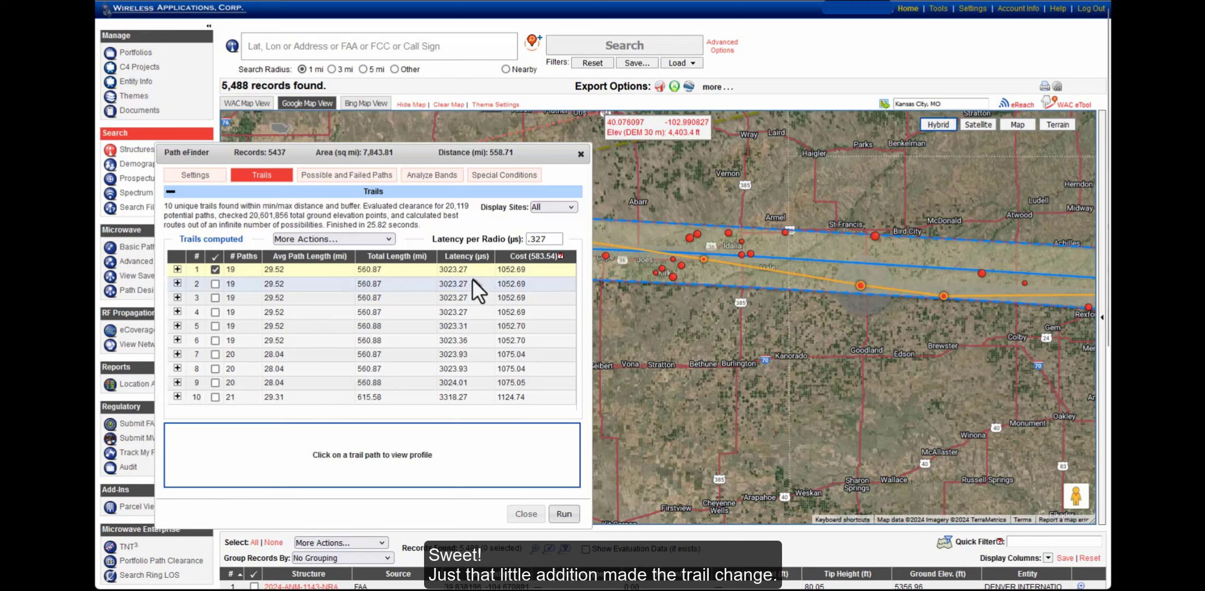
Overlay the rerun's 7217 possible paths and pan the map toward Goodland
mouse_move(369, 269)
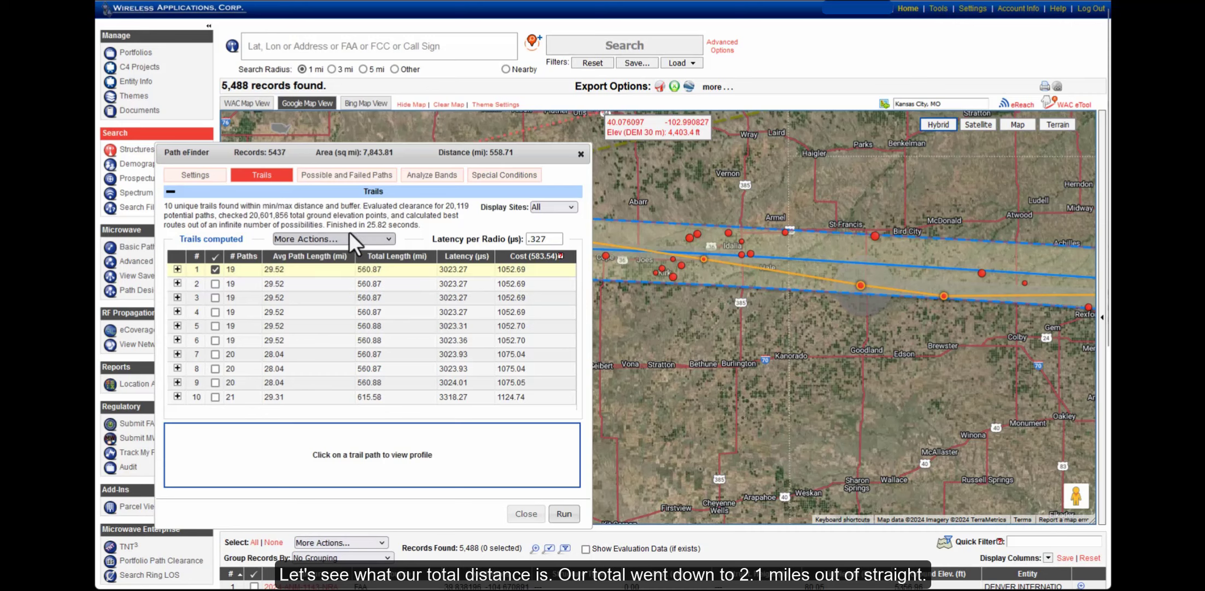
left_click(344, 177)
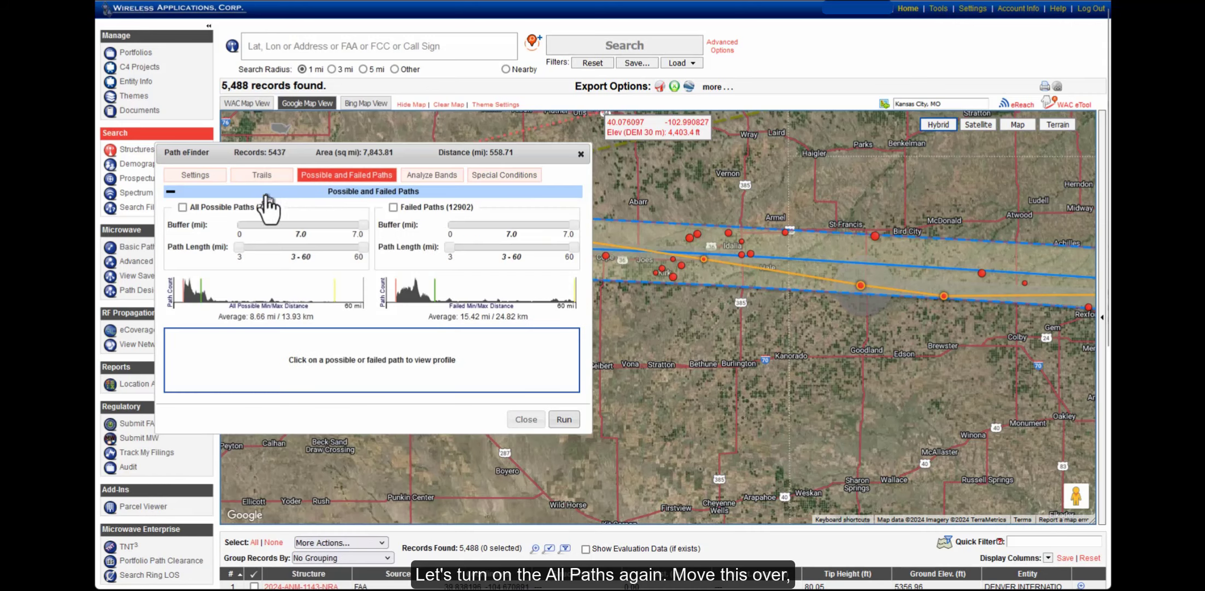
left_click(204, 215)
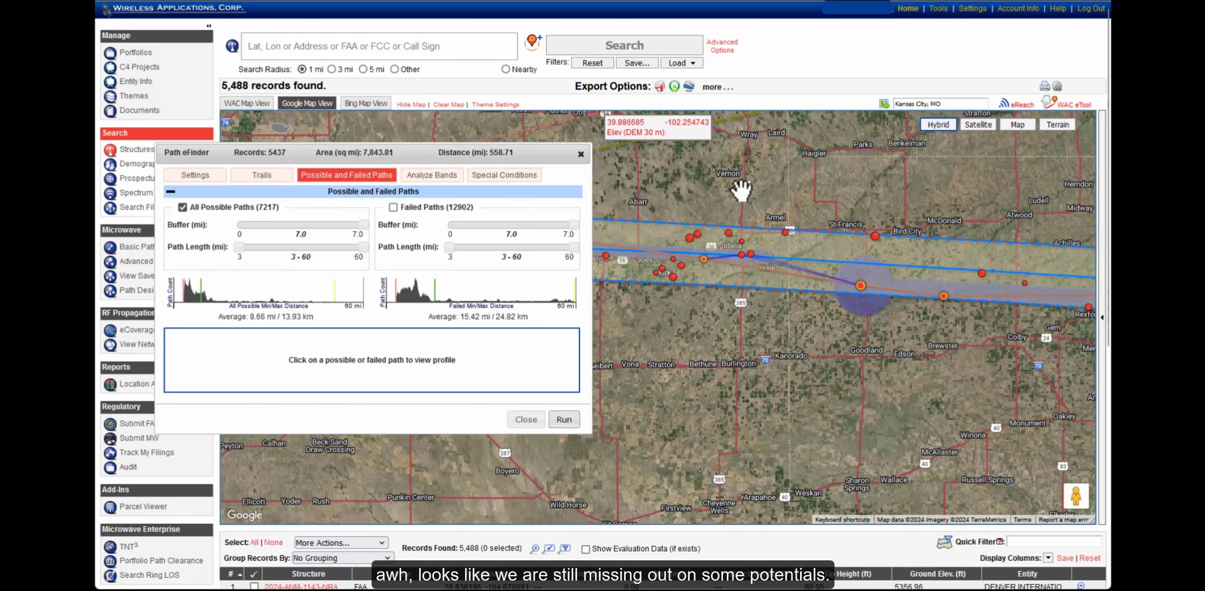
left_click_drag(741, 192, 794, 202)
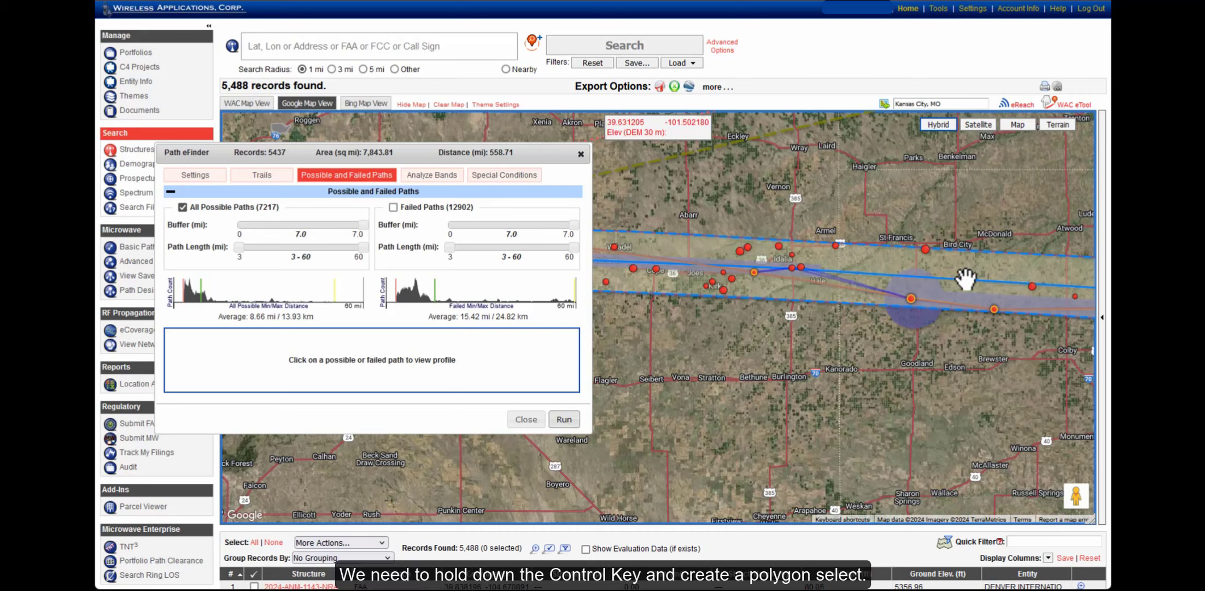
Draw a WAC eTool polygon around the St. Francis–Bird City sites, capturing 55 records
left_click(1070, 108)
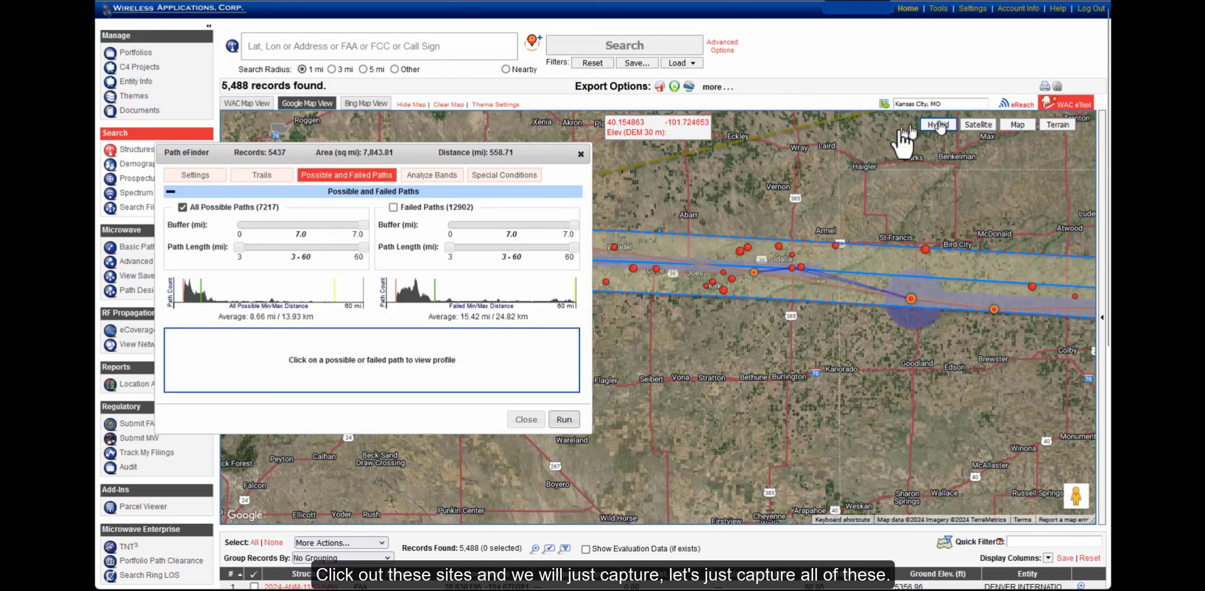
left_click(707, 227)
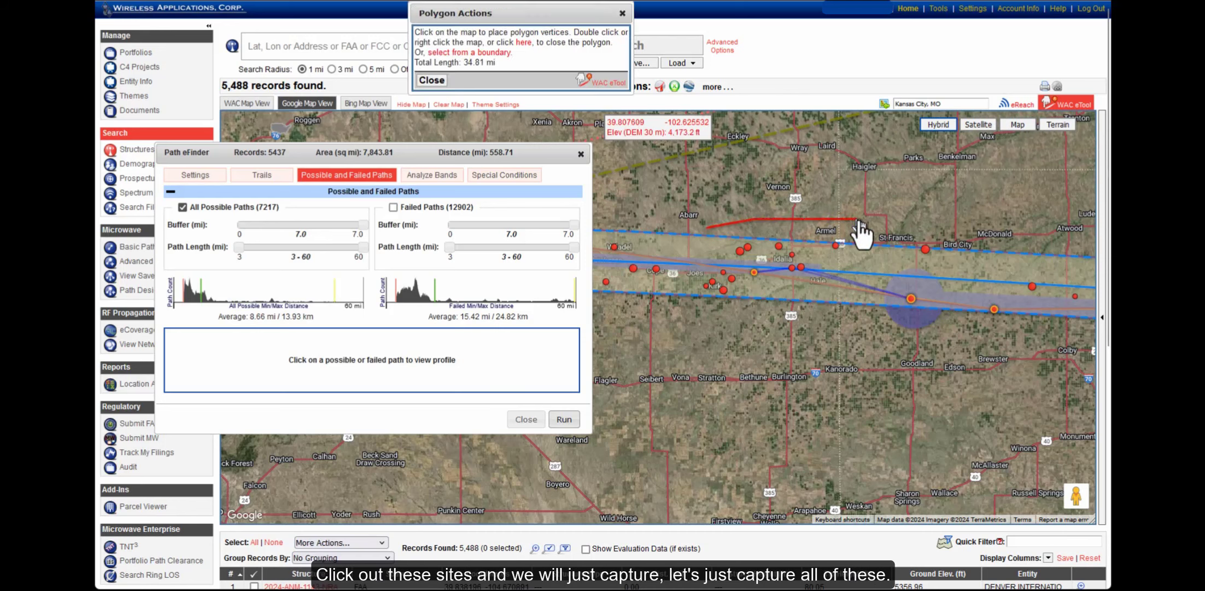
left_click(902, 219)
left_click(942, 245)
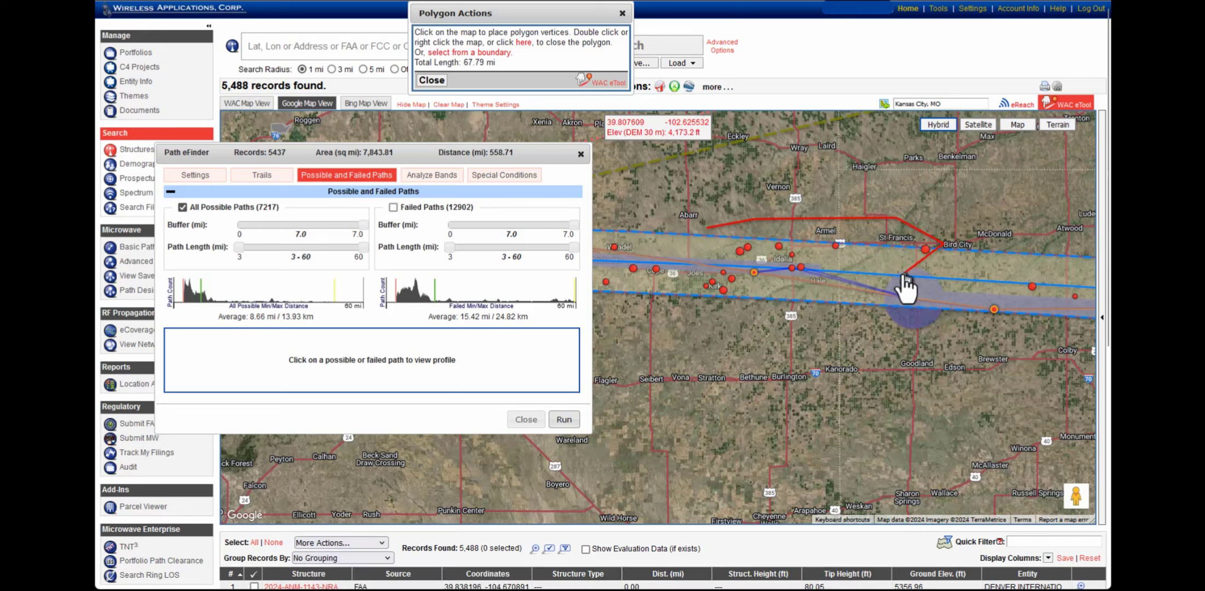
left_click(900, 273)
left_click(1064, 263)
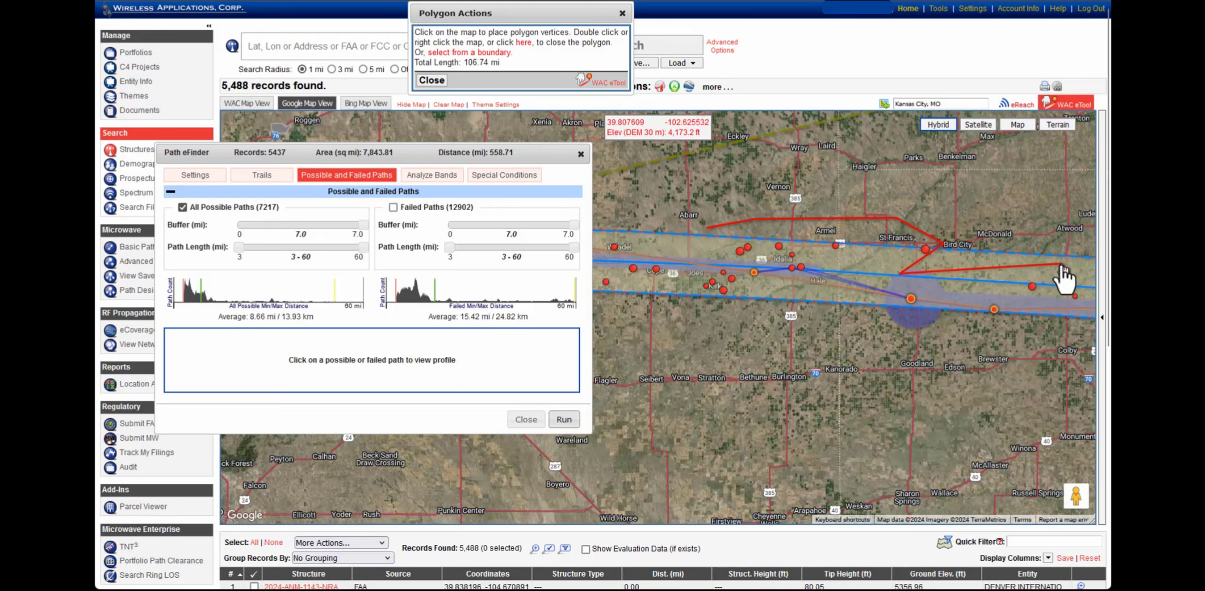
left_click(1081, 299)
left_click(1040, 332)
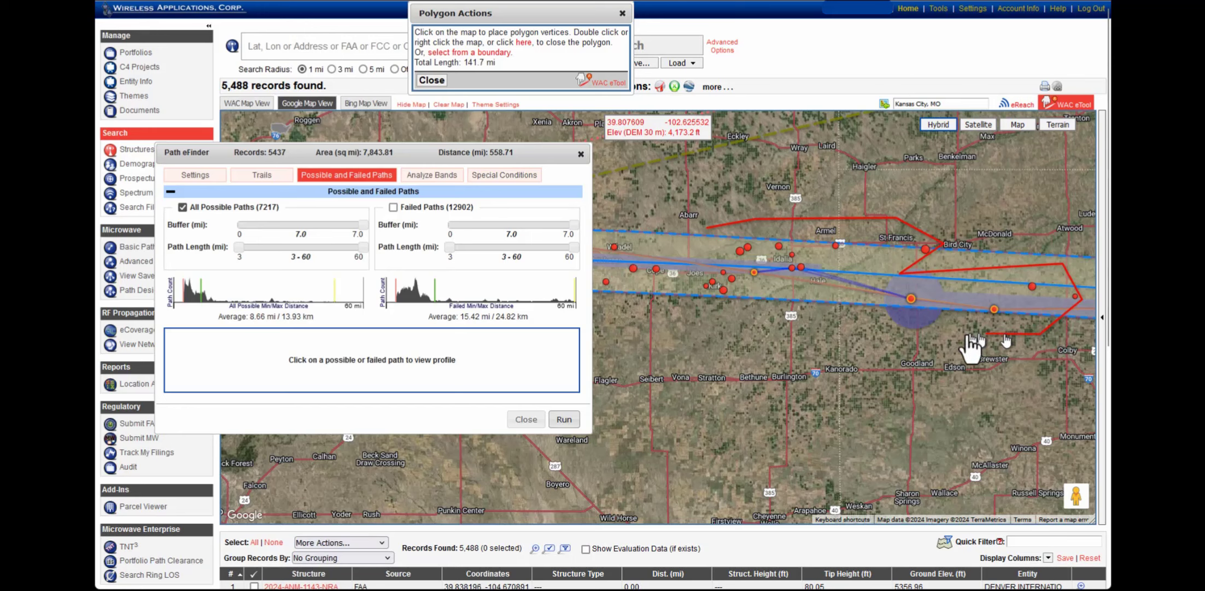
double_click(682, 311)
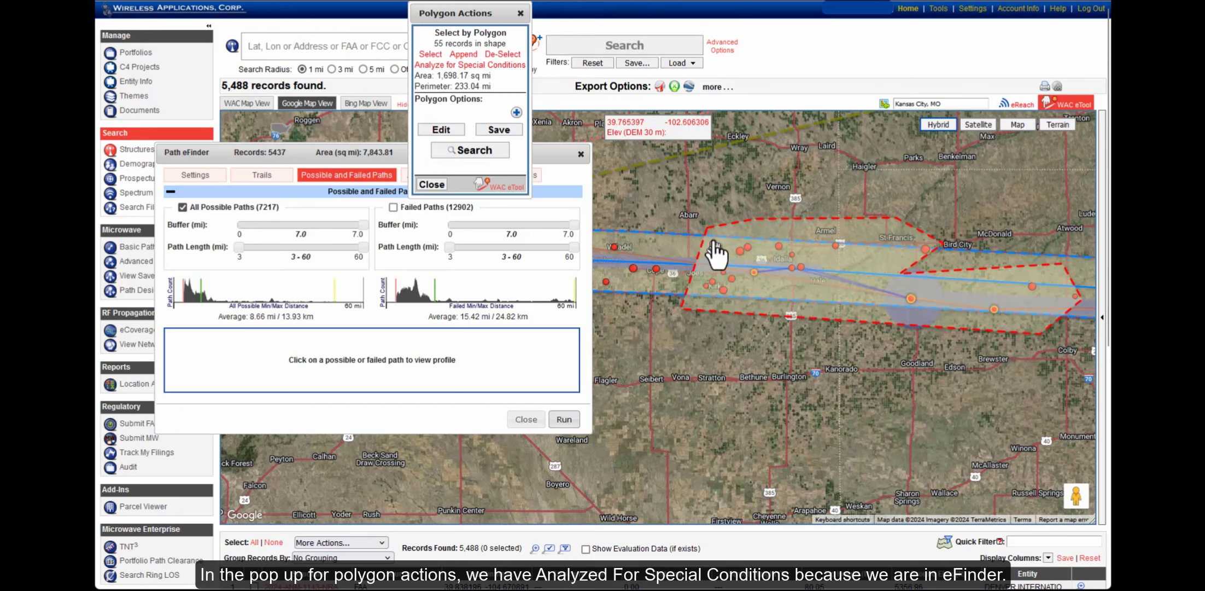
Send the 55 enclosed sites to Special Conditions analysis and select them all
left_click(461, 66)
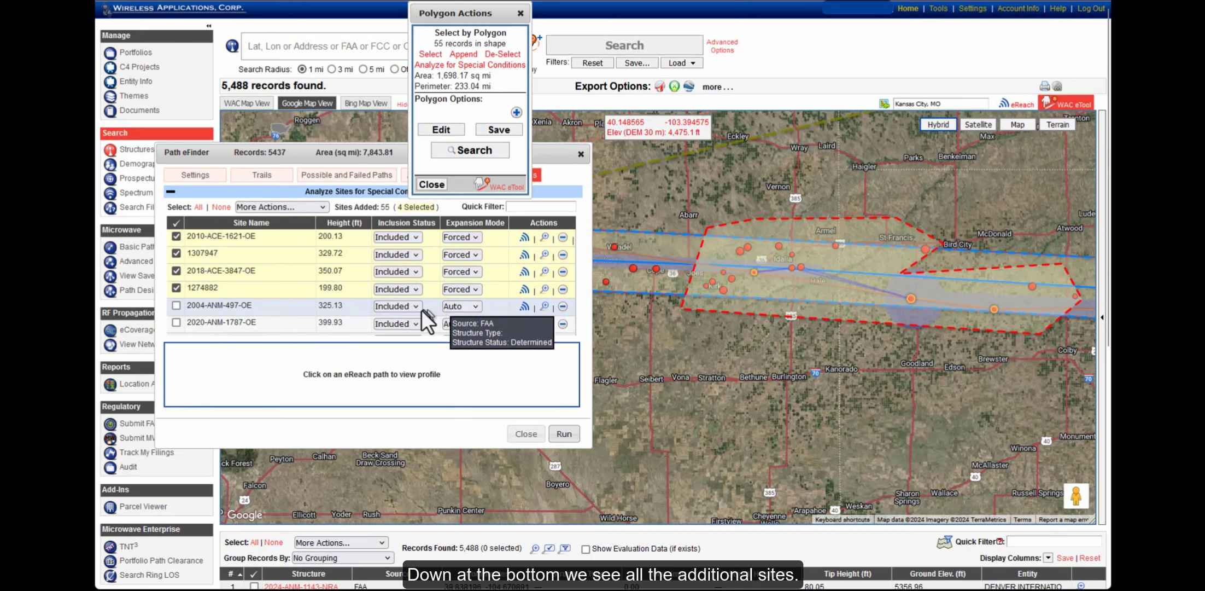
scroll(235, 298, "down", 1)
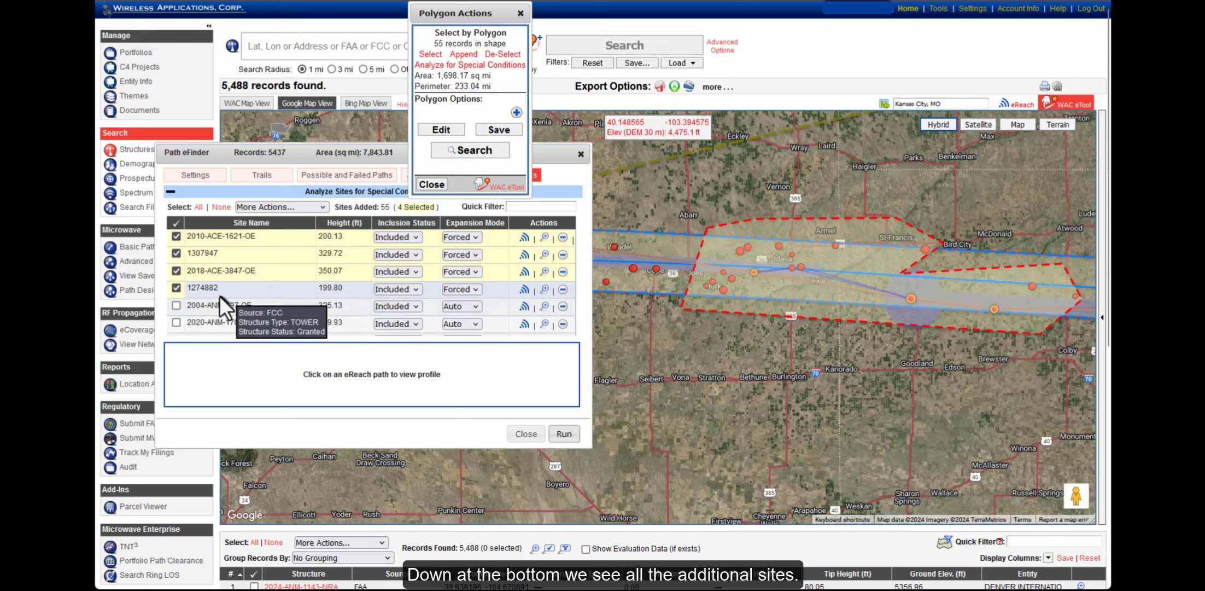
scroll(223, 290, "down", 5)
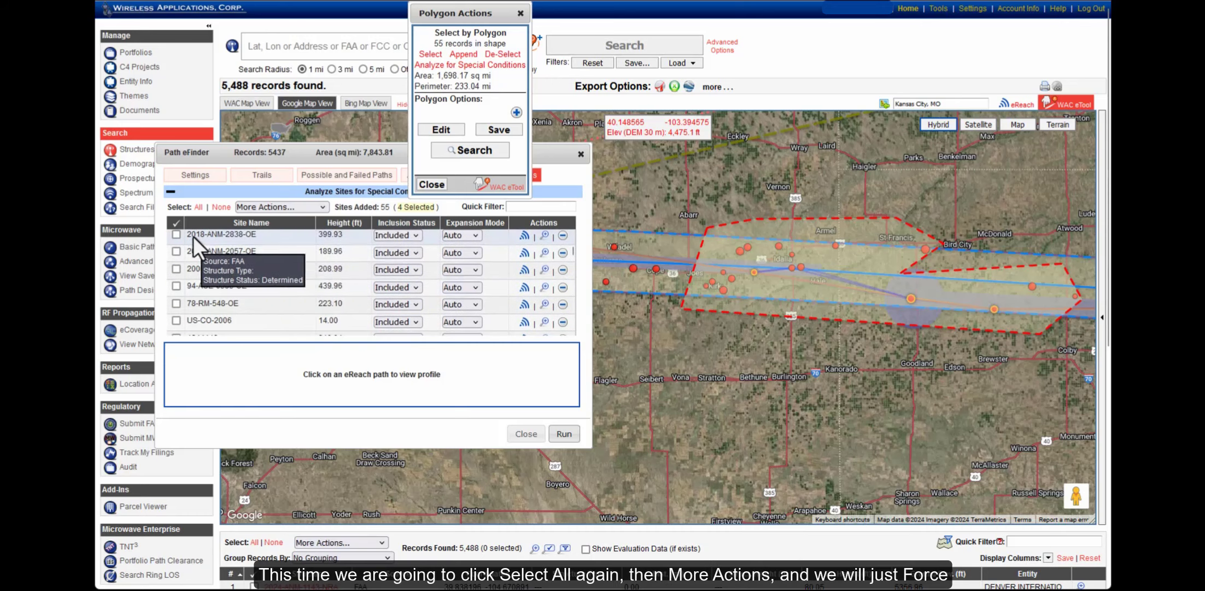
left_click(198, 208)
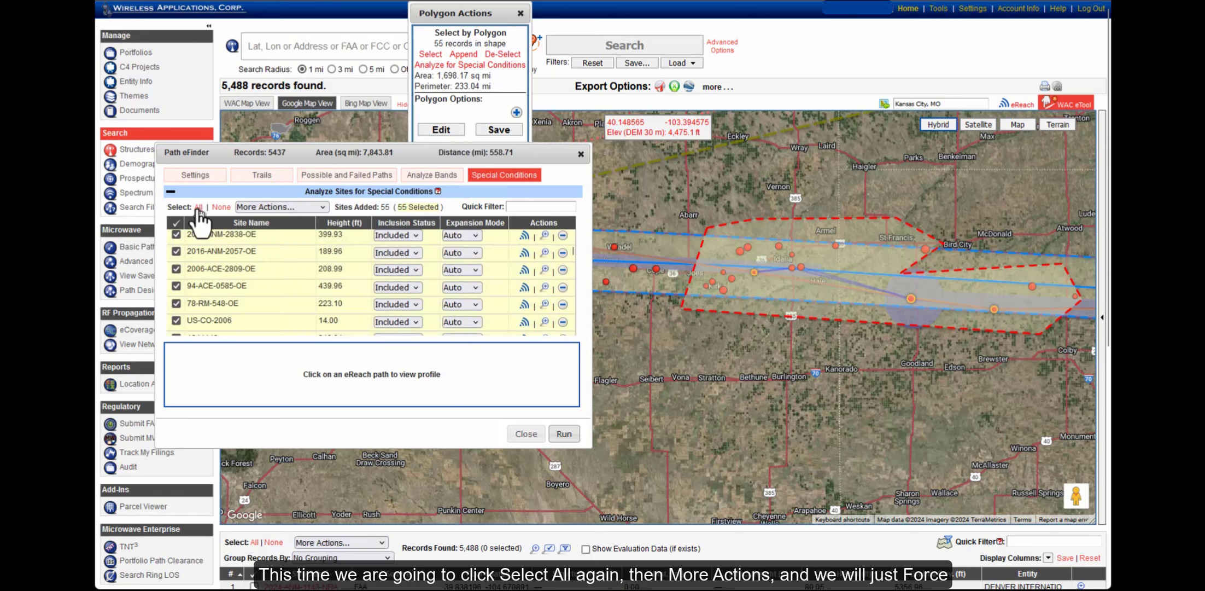
Force expansion on all 55 sites and re-run Path eFinder, giving a 559.81 mi best trail
left_click(269, 207)
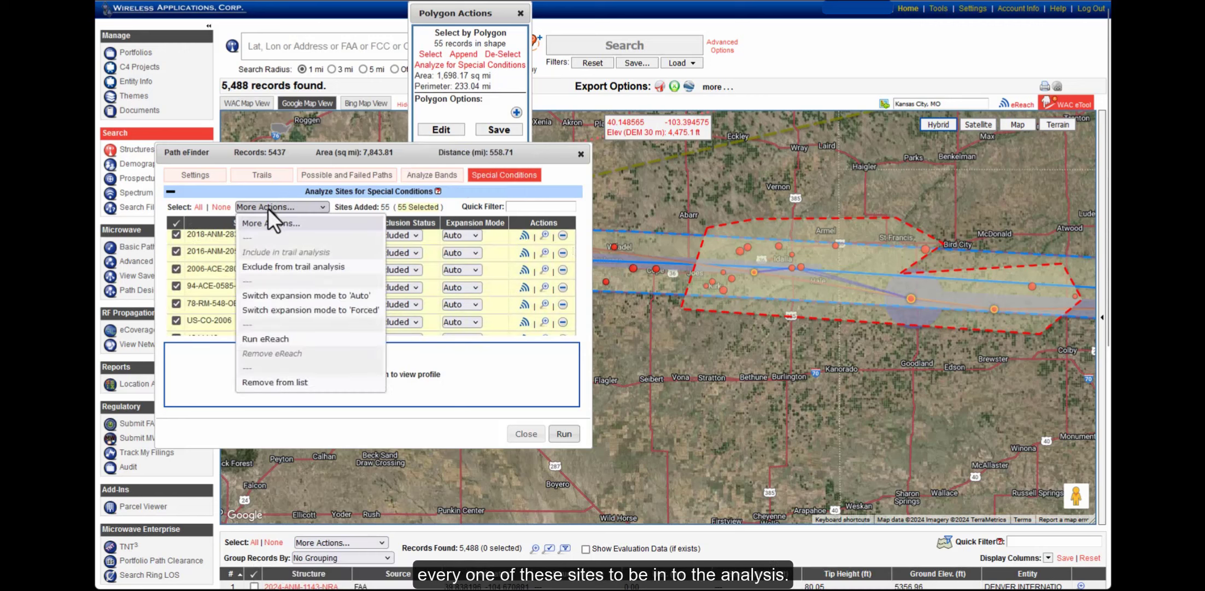
left_click(302, 310)
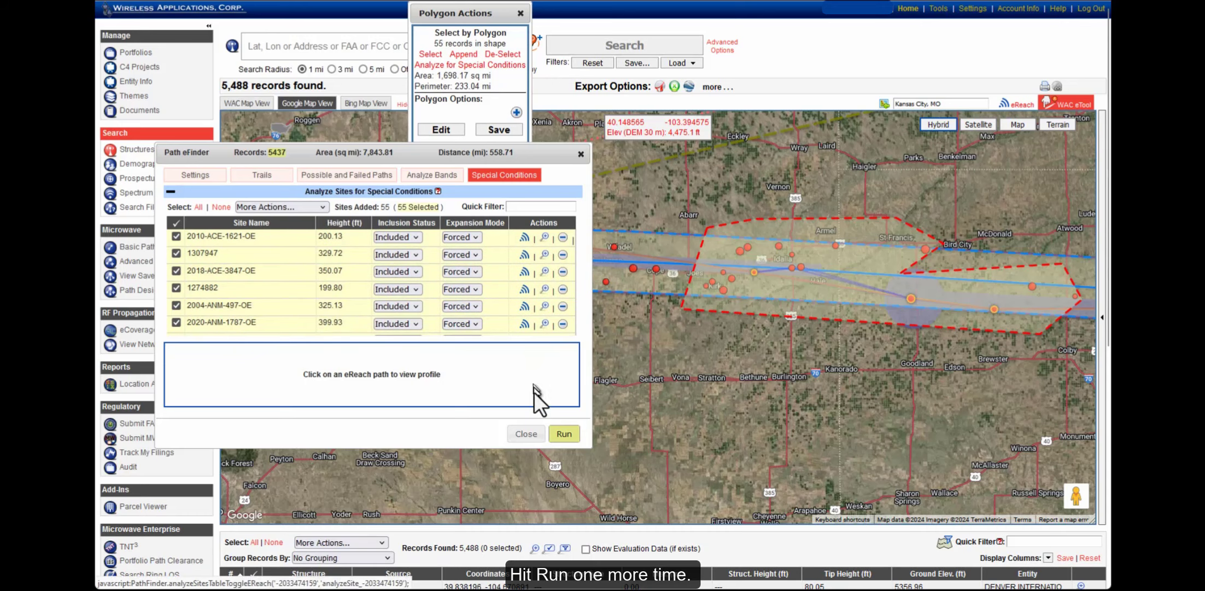
left_click(564, 434)
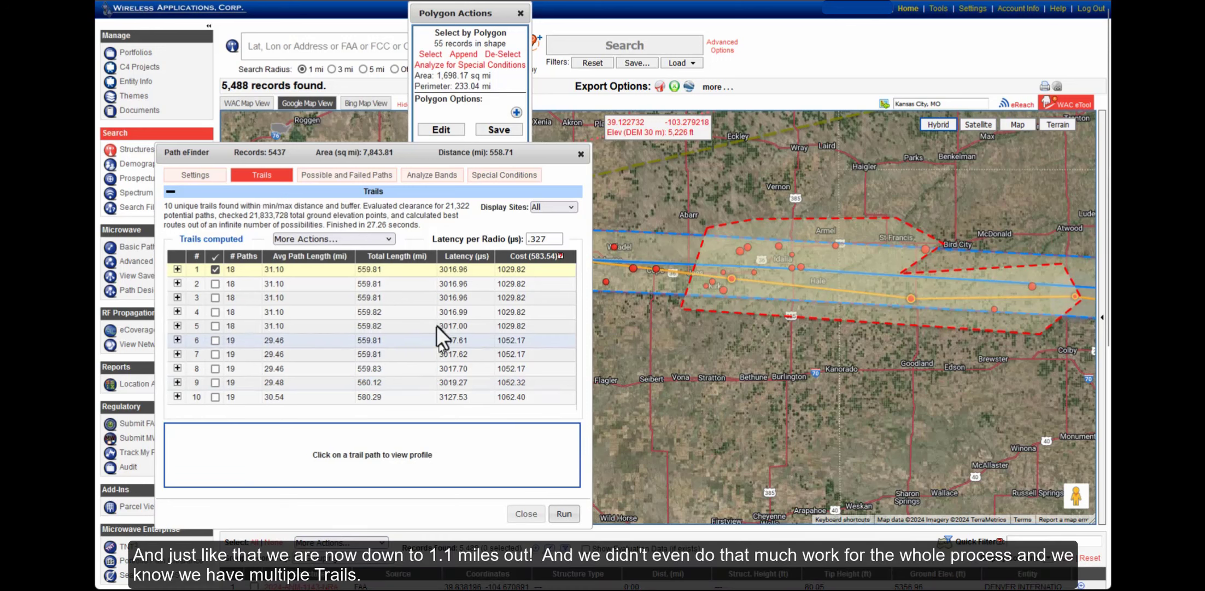
mouse_move(373, 267)
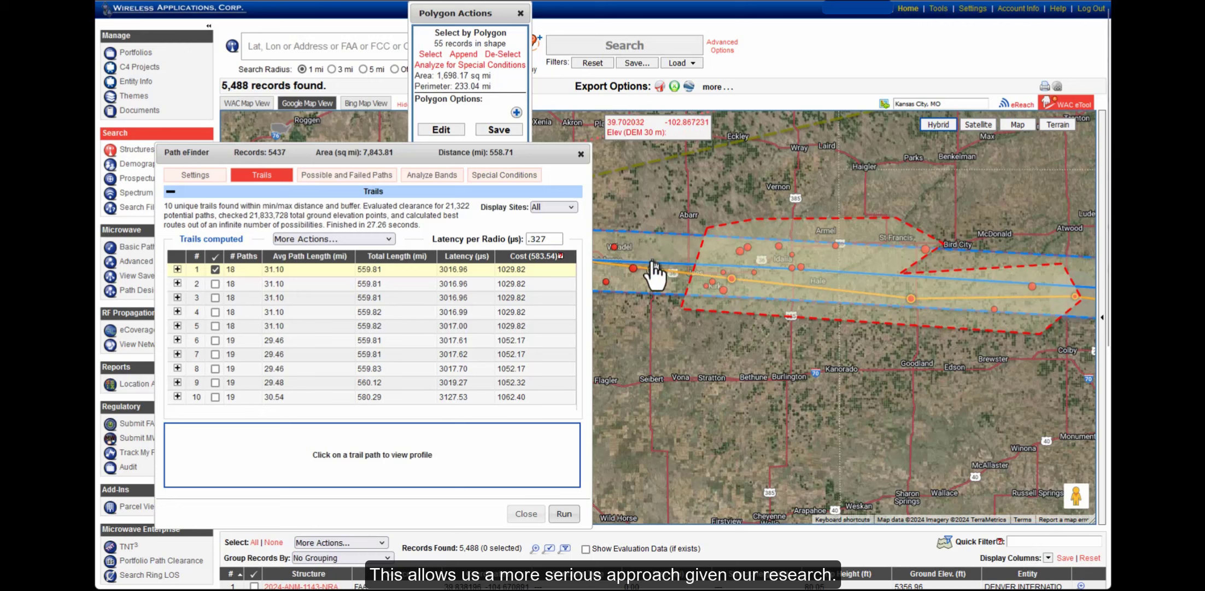
Close the Polygon Actions and Path eFinder windows and select all 5,488 structure records
left_click(520, 13)
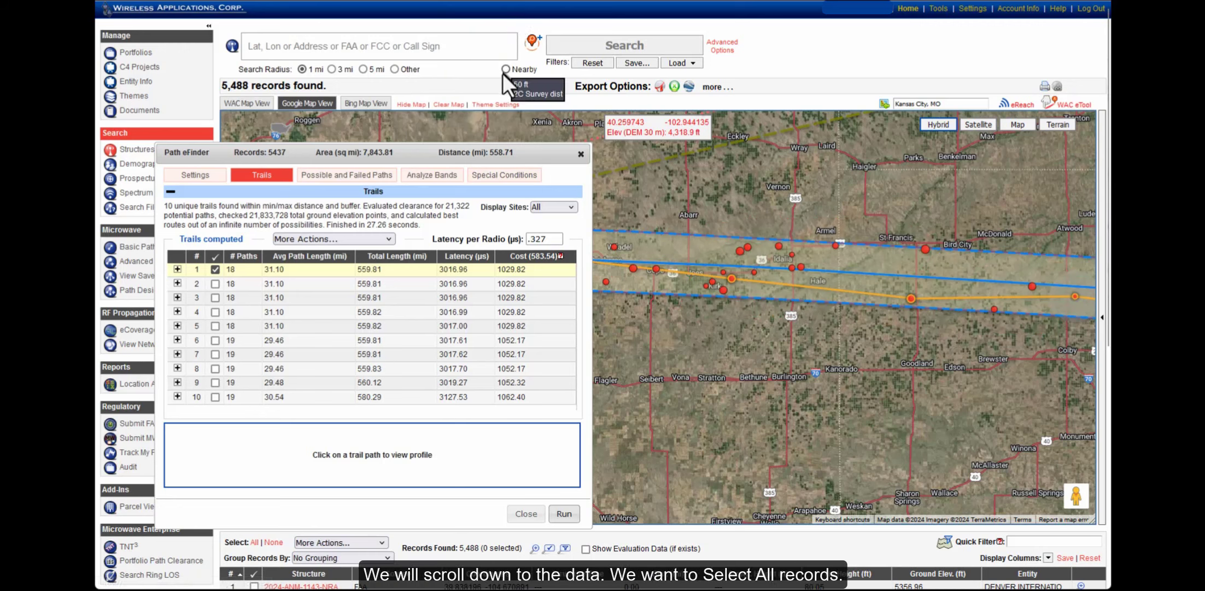
left_click(581, 154)
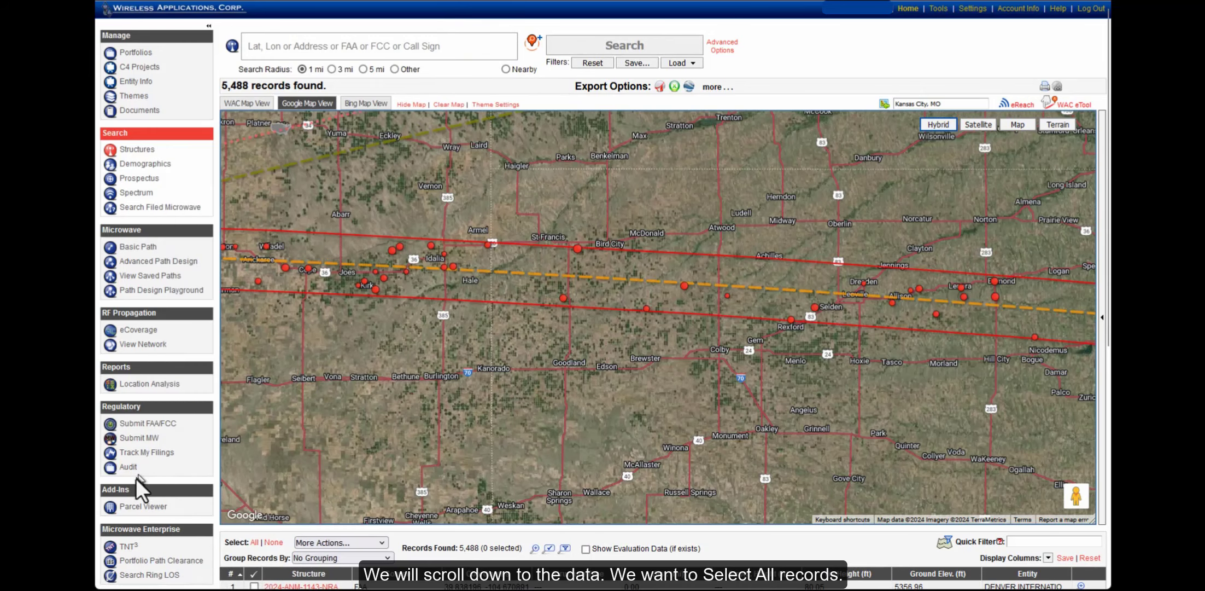
scroll(160, 487, "down", 3)
scroll(161, 487, "down", 3)
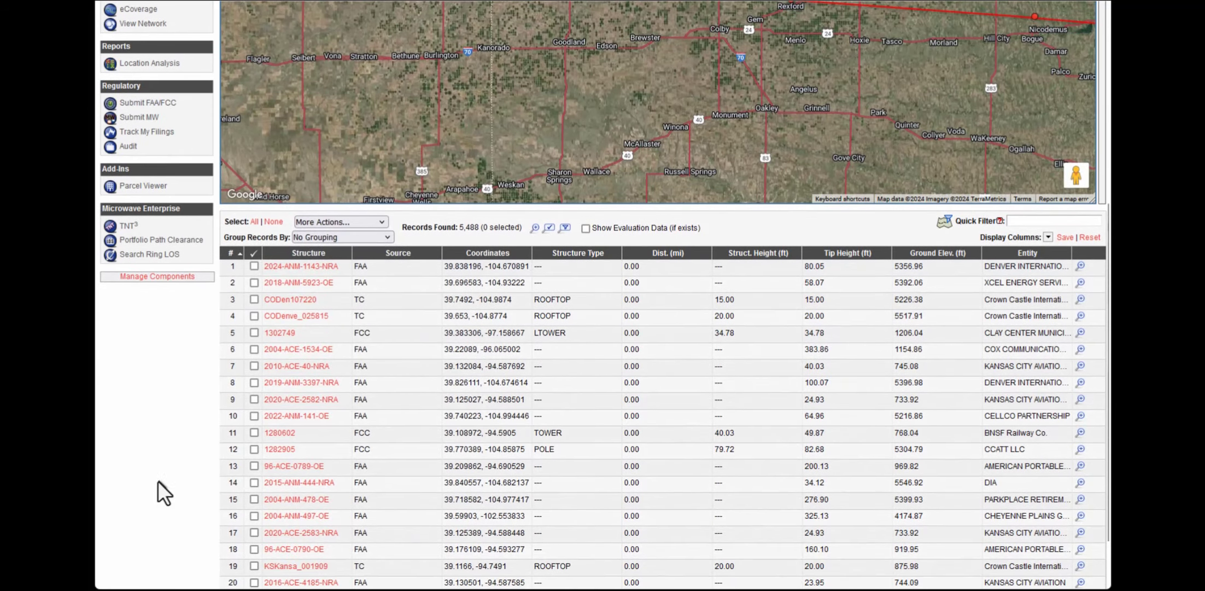
left_click(254, 221)
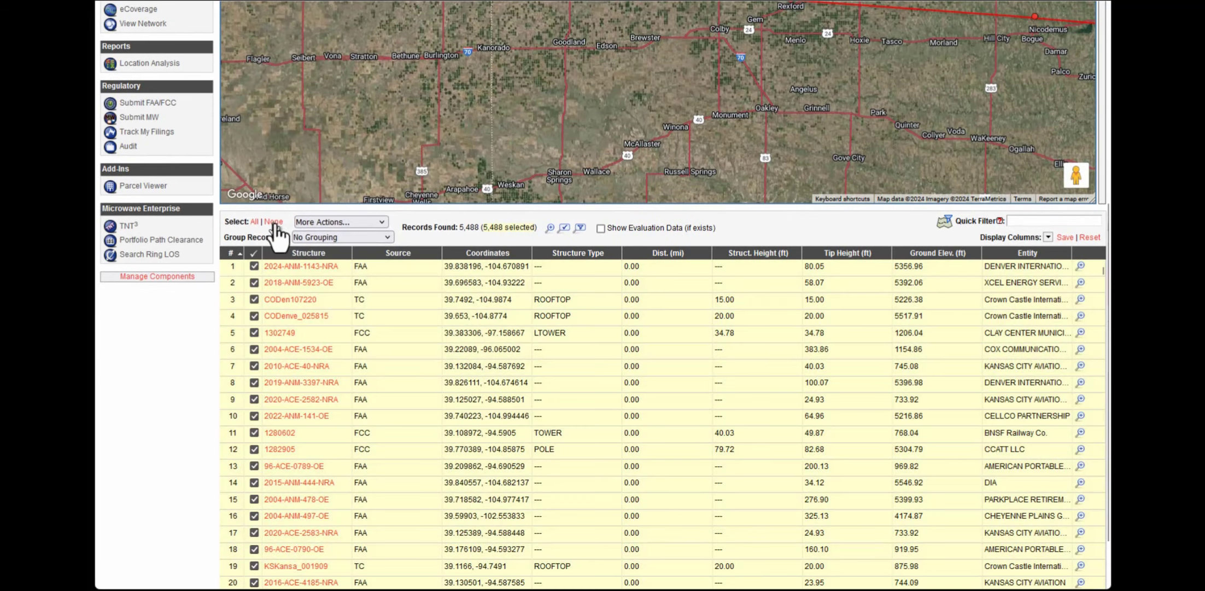
left_click(316, 221)
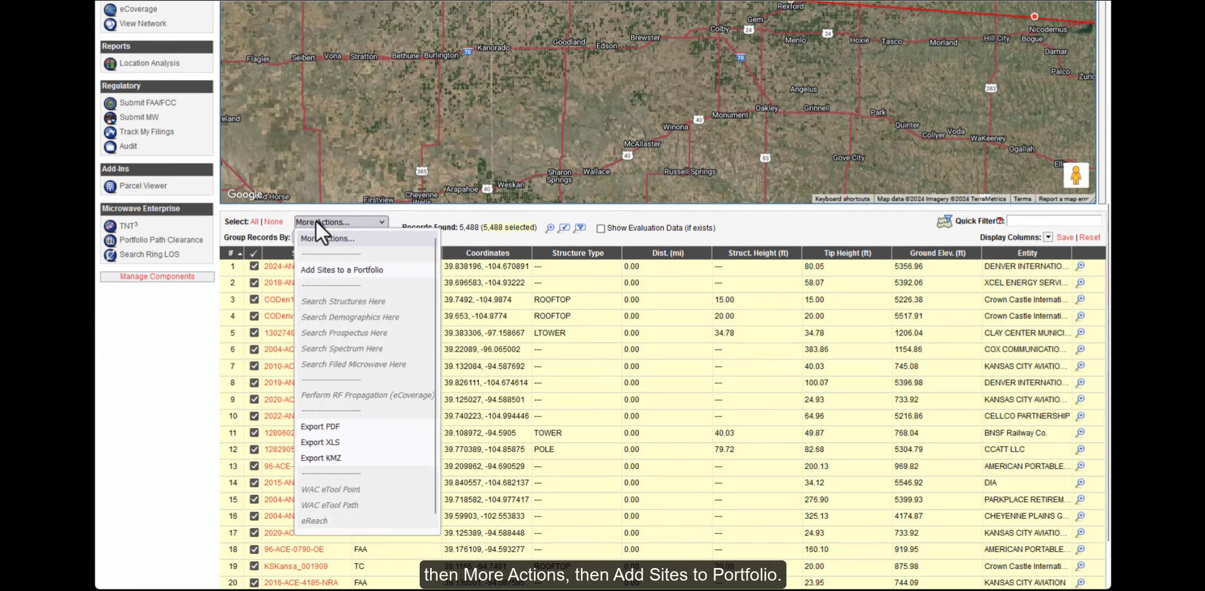
Save the selected sites to a new 'Denver to Kansas' portfolio, consolidating sites within 50 ft
left_click(337, 270)
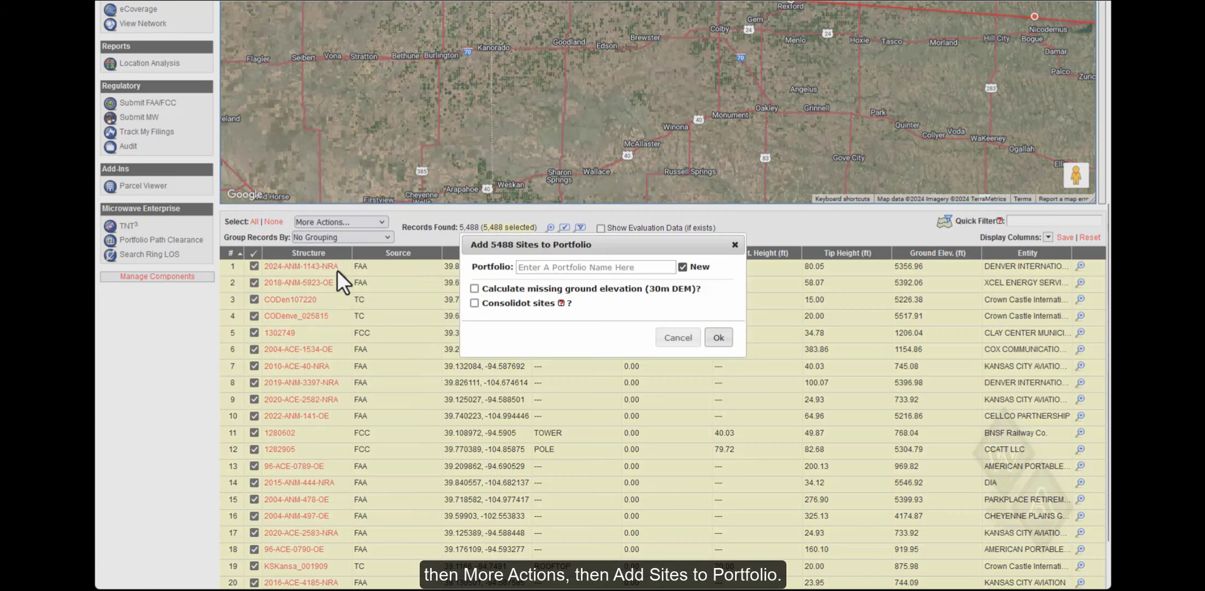
left_click(543, 268)
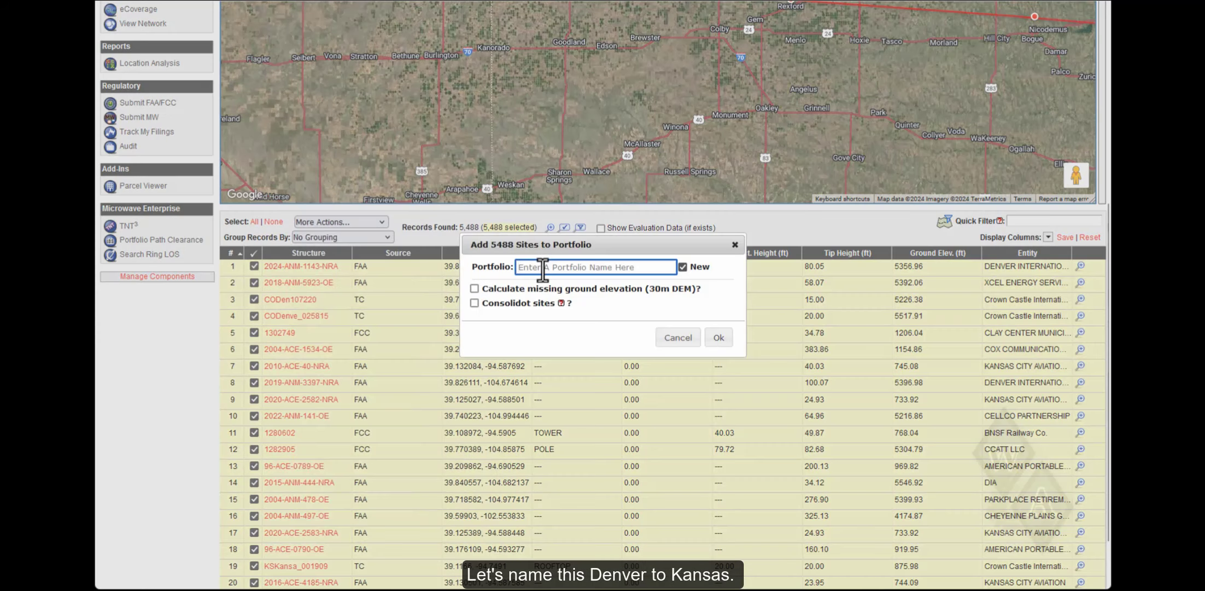
type("Denver to Kansas")
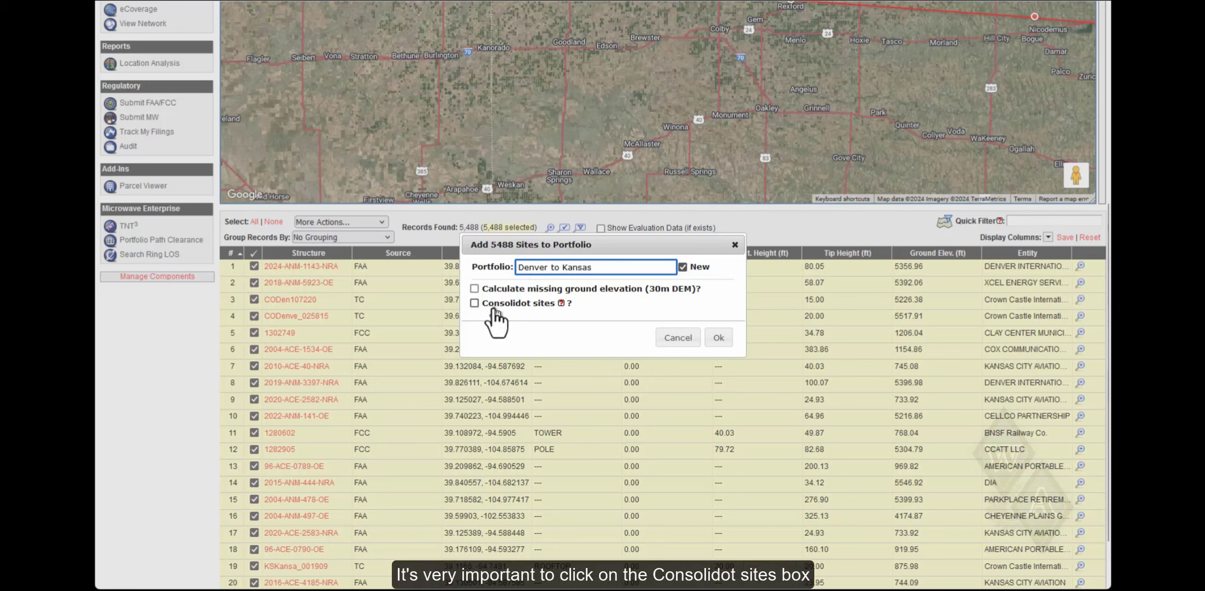
left_click(475, 303)
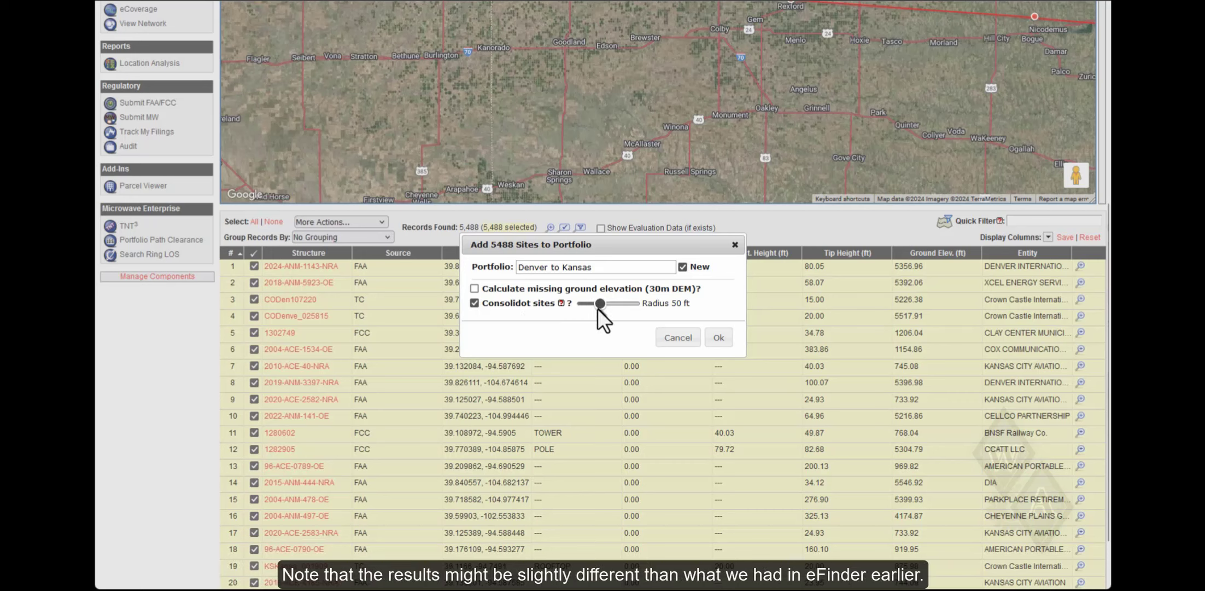
left_click(719, 338)
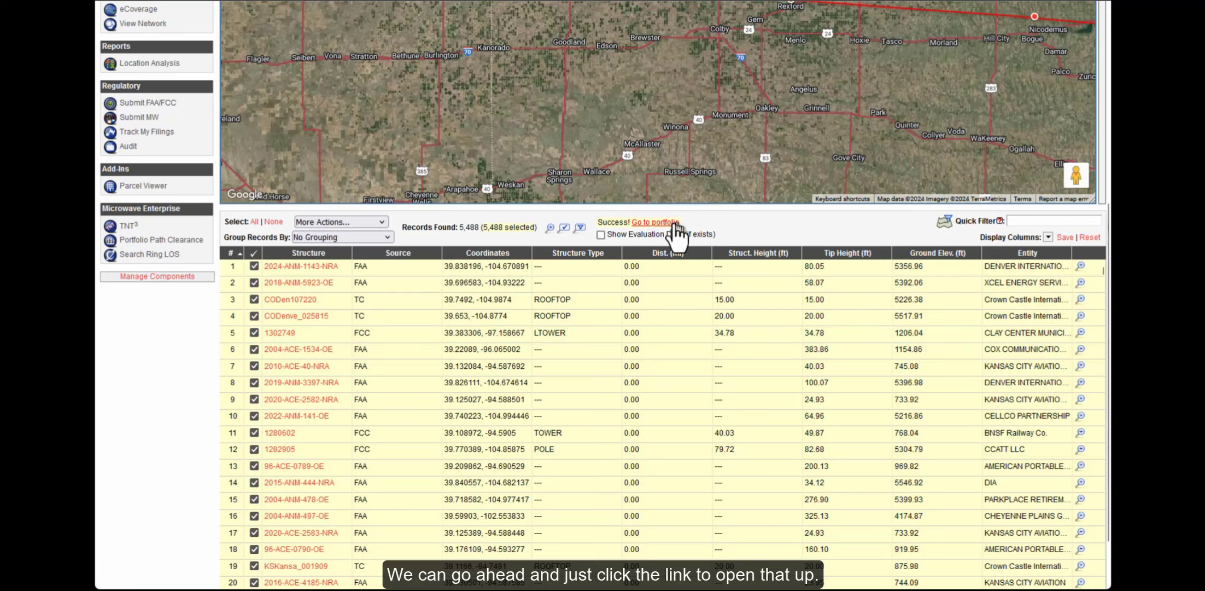
Open the new Denver to Kansas portfolio of 3,157 sites and show its route line's details
left_click(653, 223)
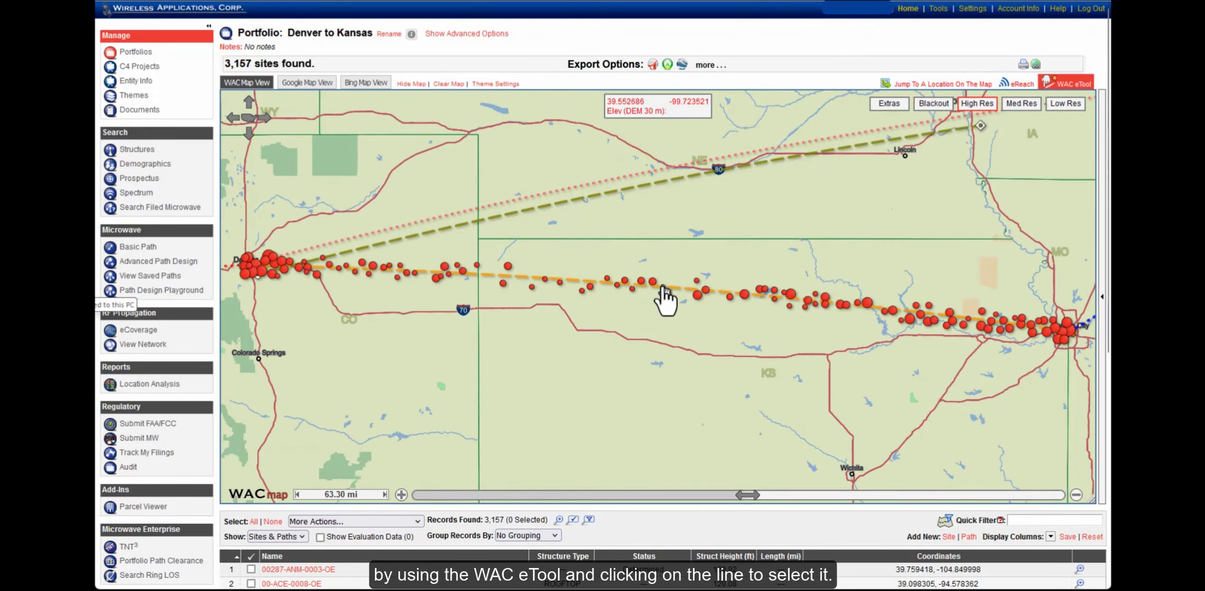
left_click(664, 288)
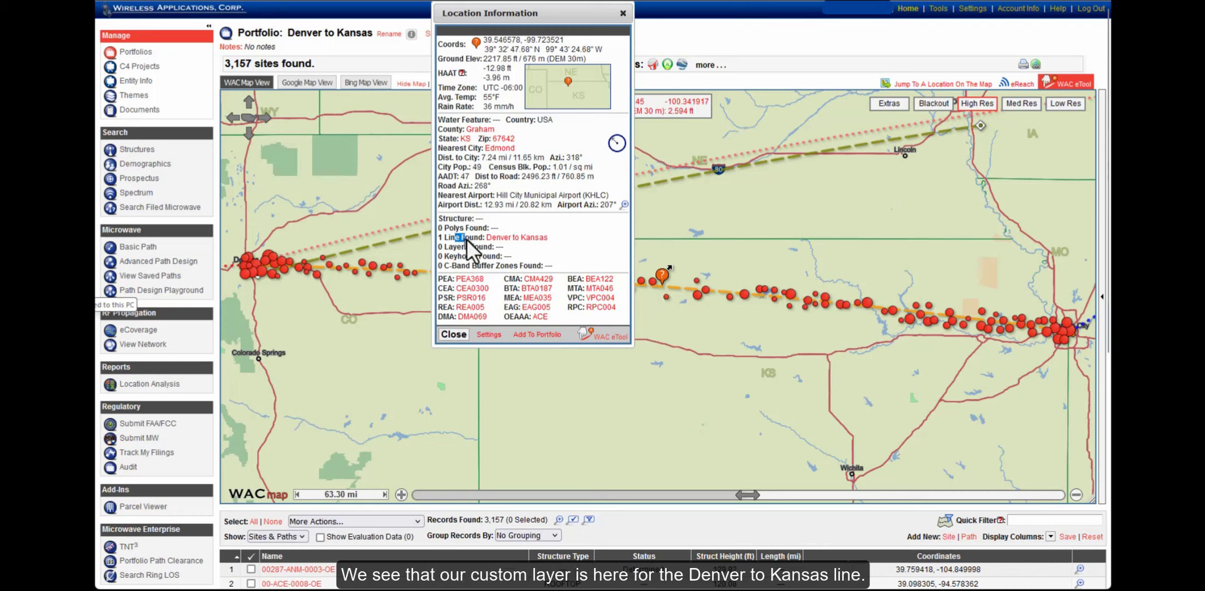
left_click(507, 238)
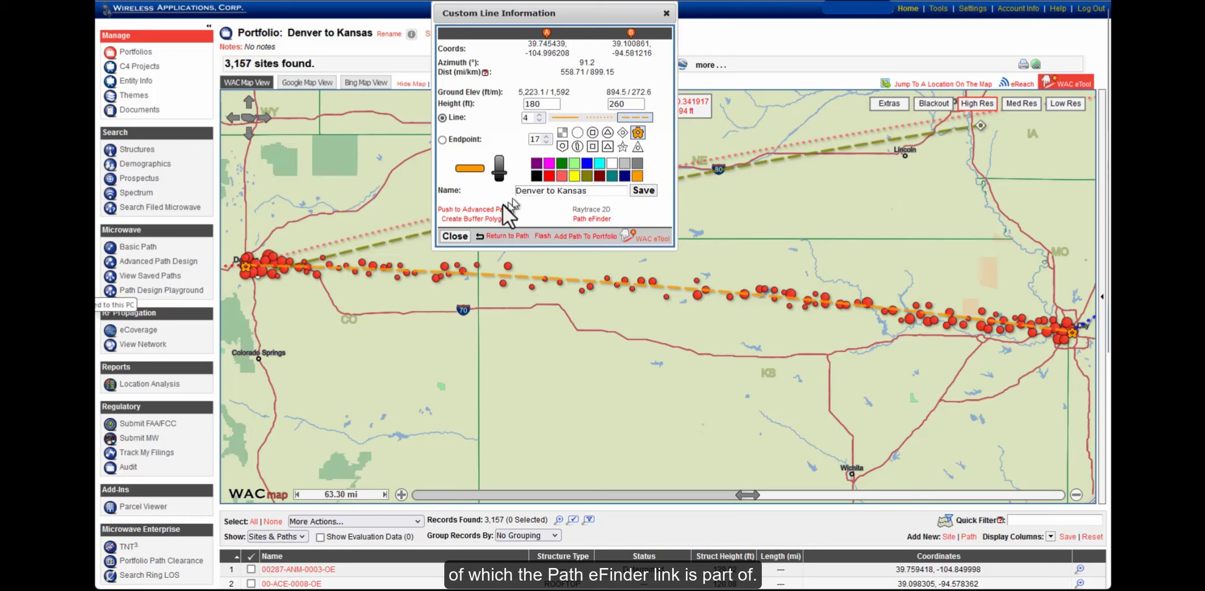
Run Path eFinder on the Denver to Kansas line with a 7-mile line buffer
left_click(593, 220)
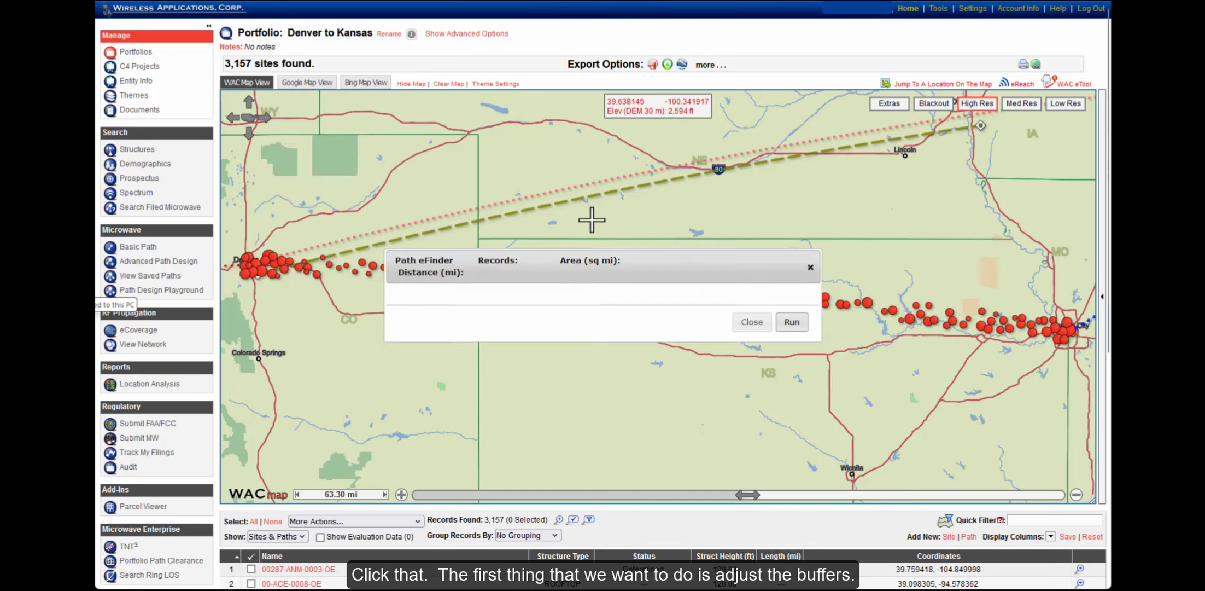
left_click_drag(640, 261, 478, 74)
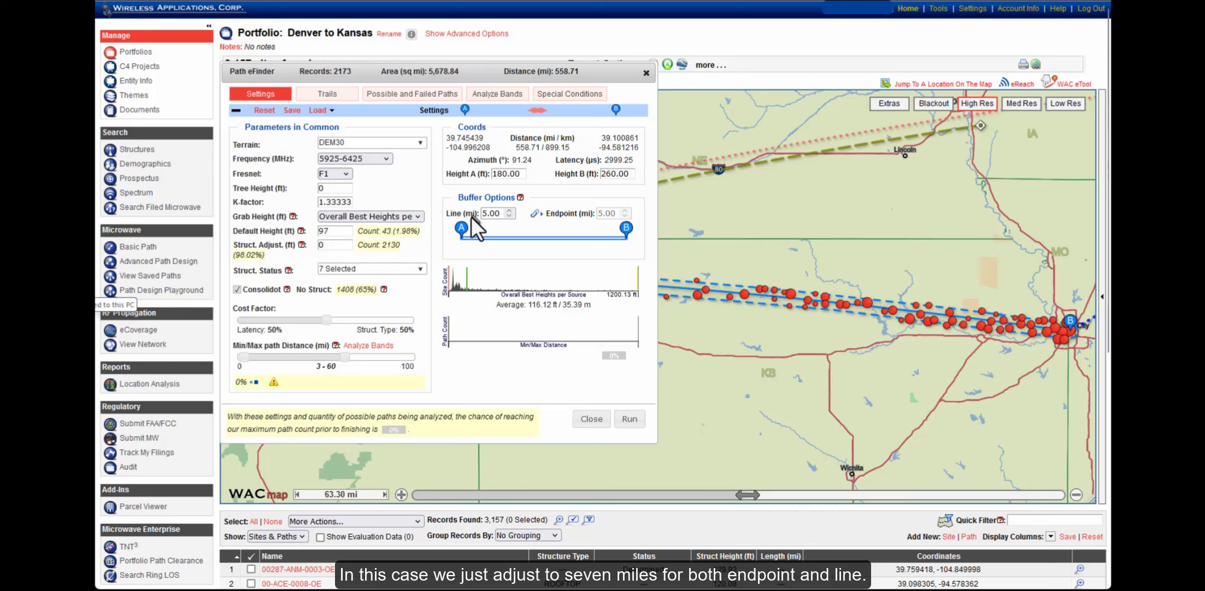
left_click(487, 214)
type("7")
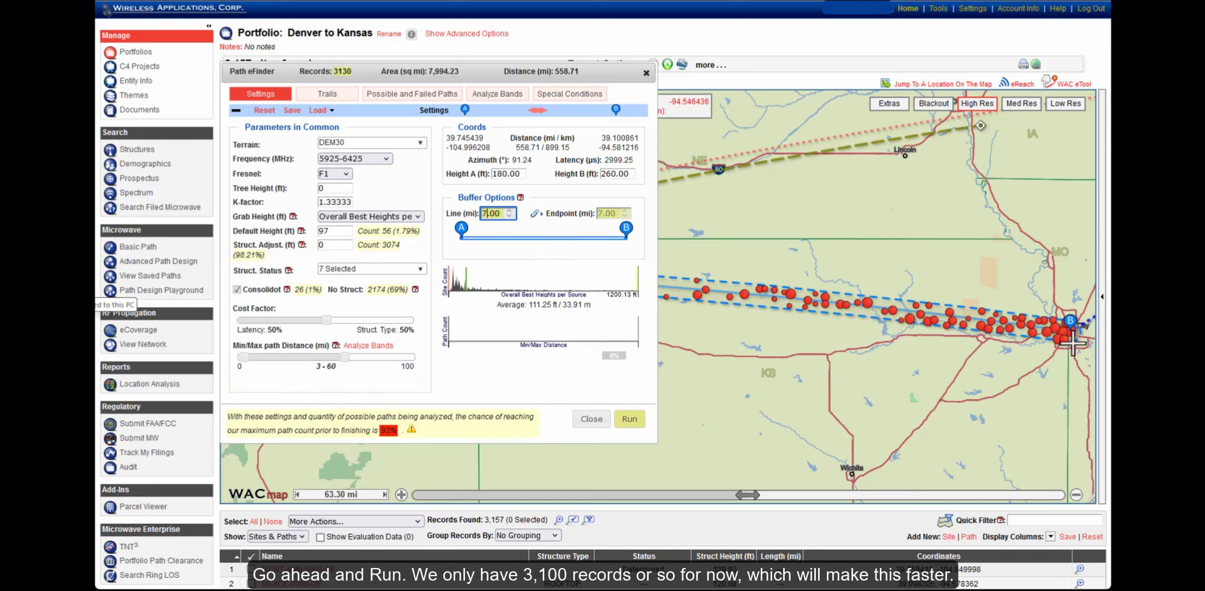
left_click(631, 419)
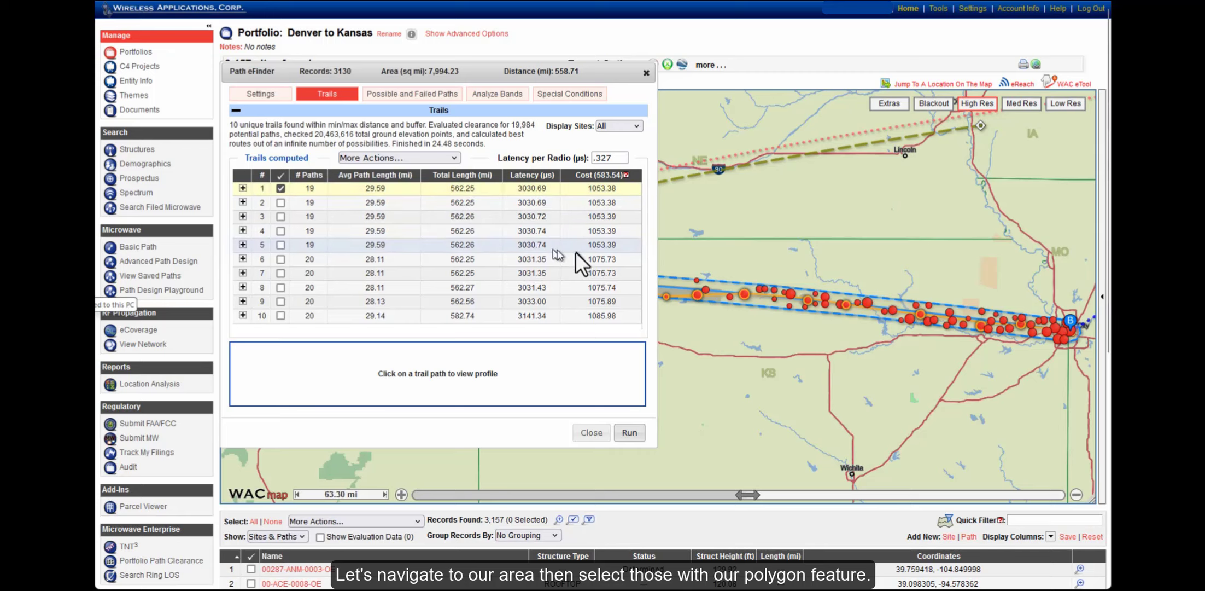
Draw a polygon around the eastern Kansas corridor and send its 30 sites to Special Conditions analysis
left_click_drag(705, 250, 999, 253)
left_click_drag(697, 226, 924, 353)
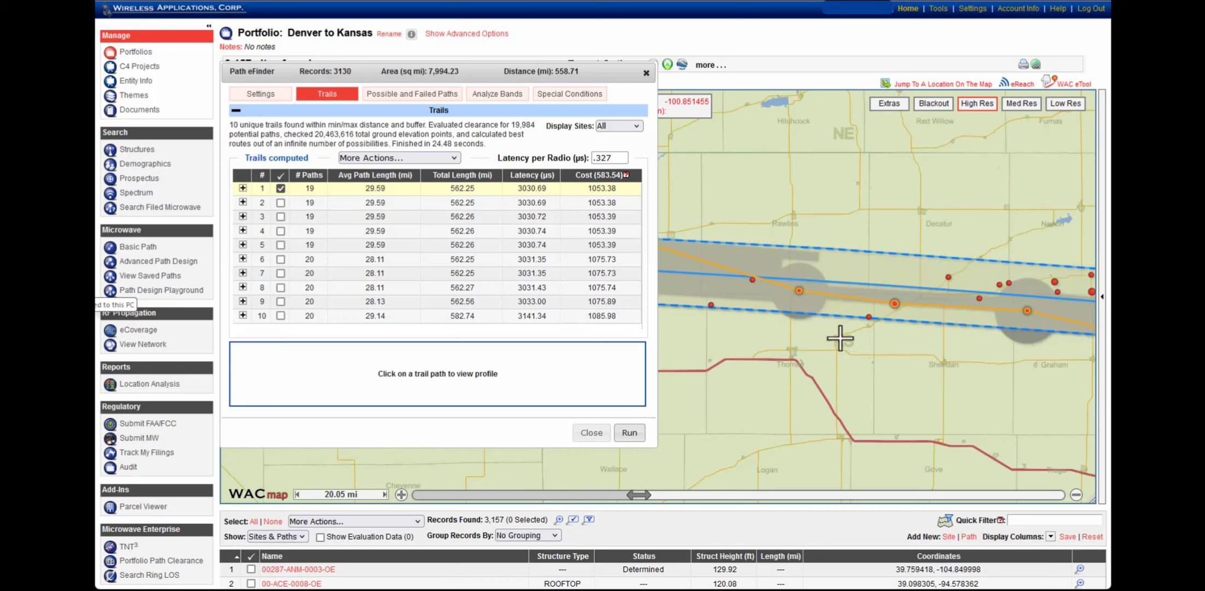
left_click_drag(593, 80, 505, 133)
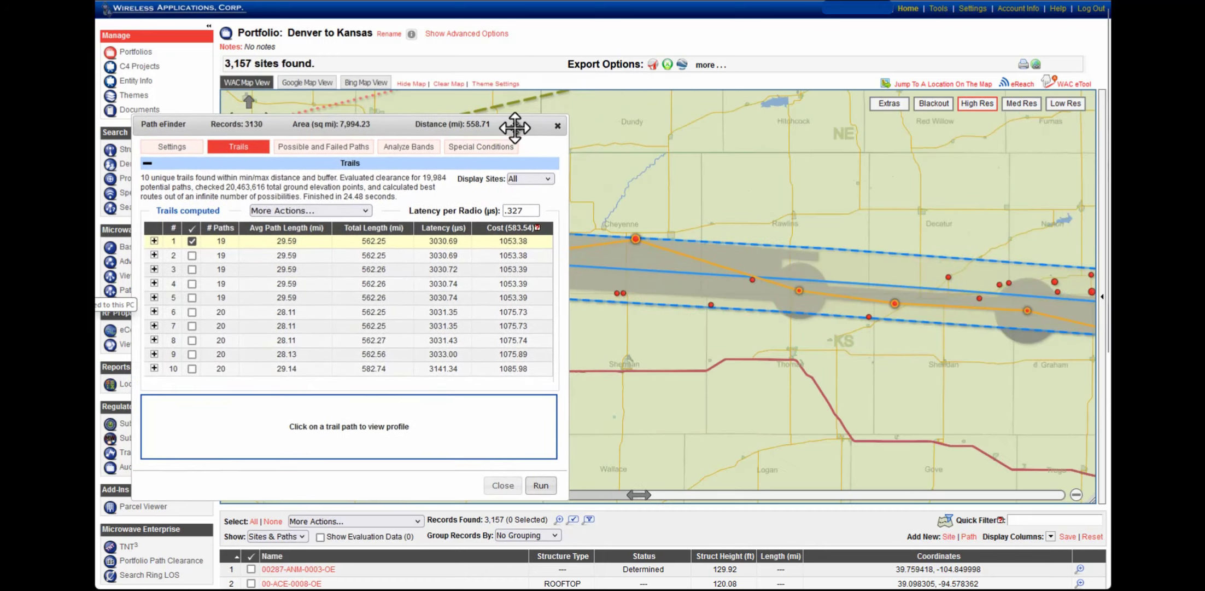
scroll(732, 193, "down", 1)
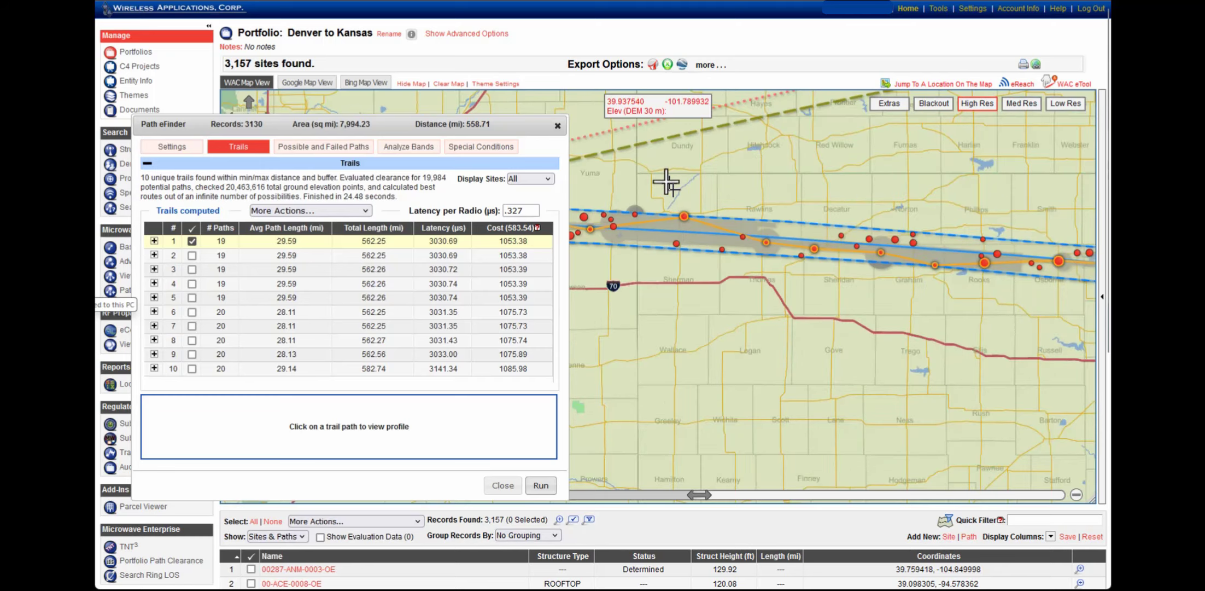
left_click_drag(667, 184, 780, 223)
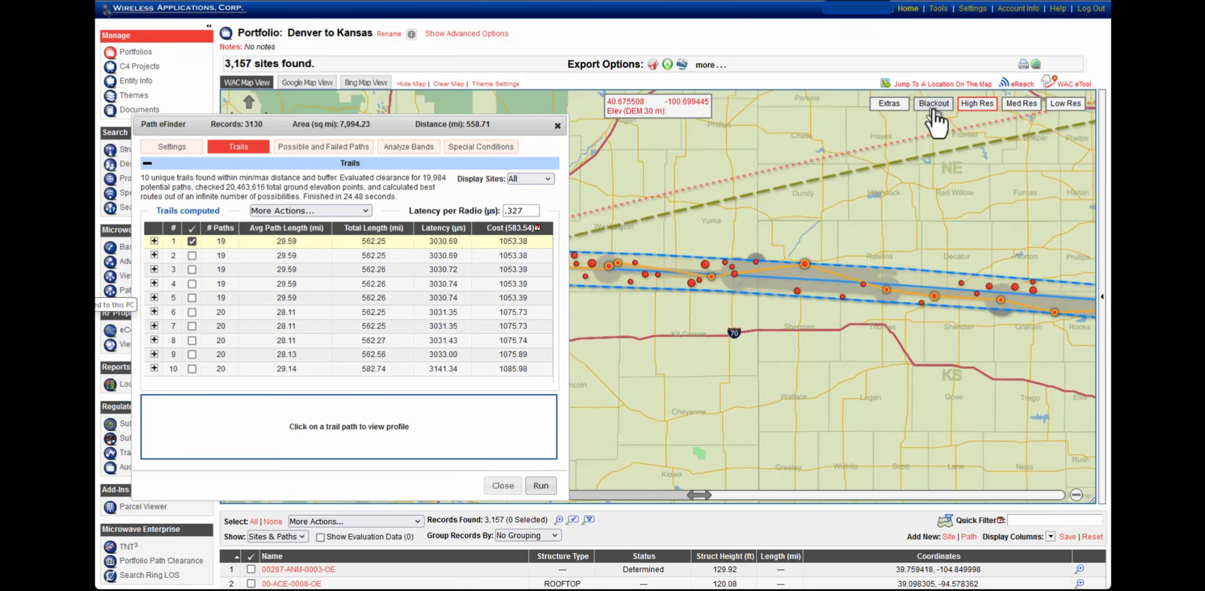
left_click(1075, 84)
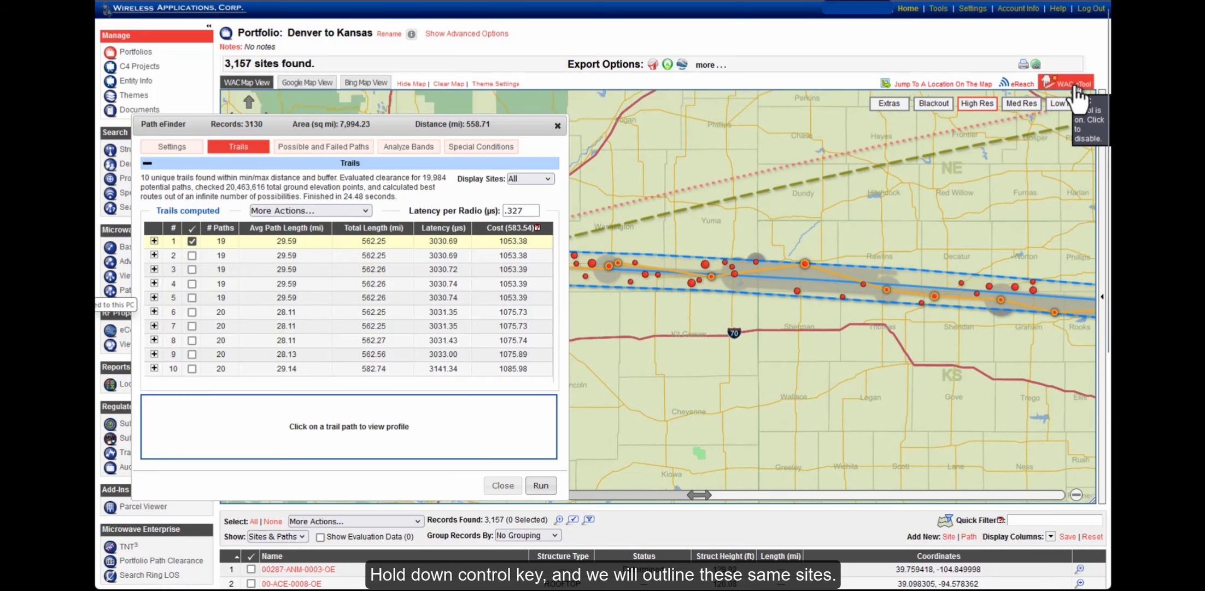
left_click(691, 227)
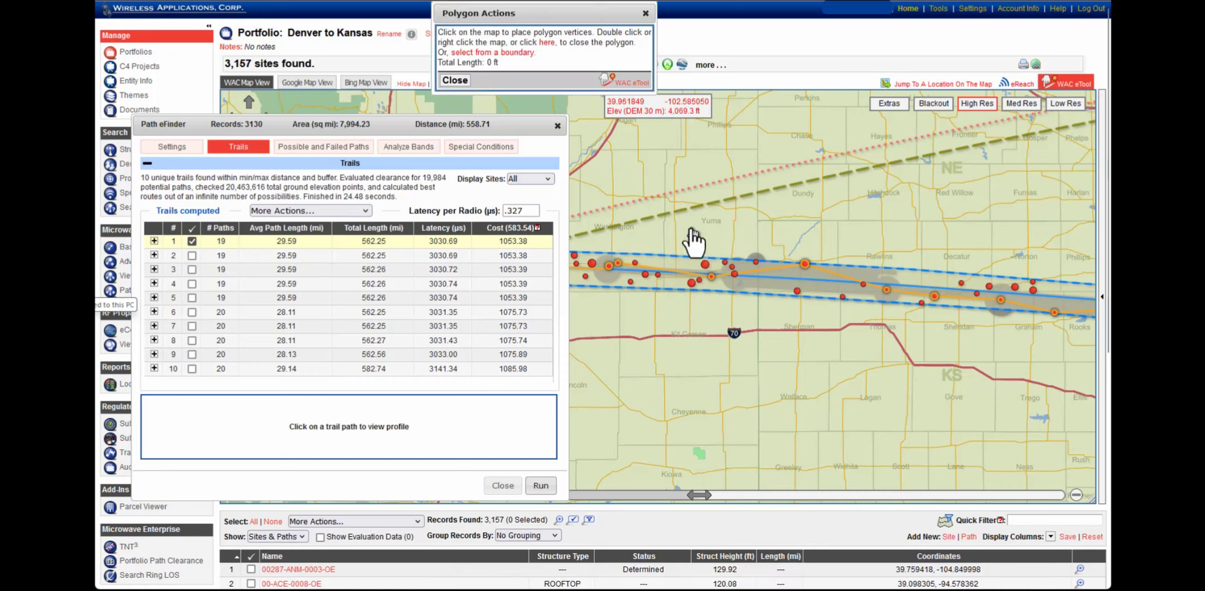
left_click(967, 251)
left_click(951, 337)
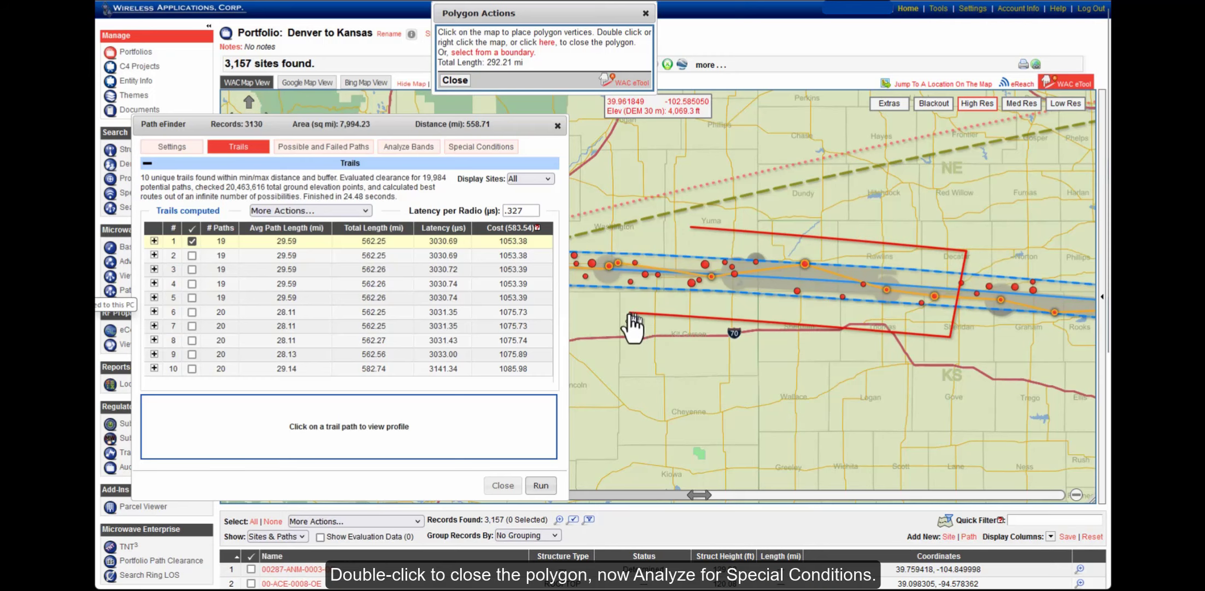
left_click(661, 301)
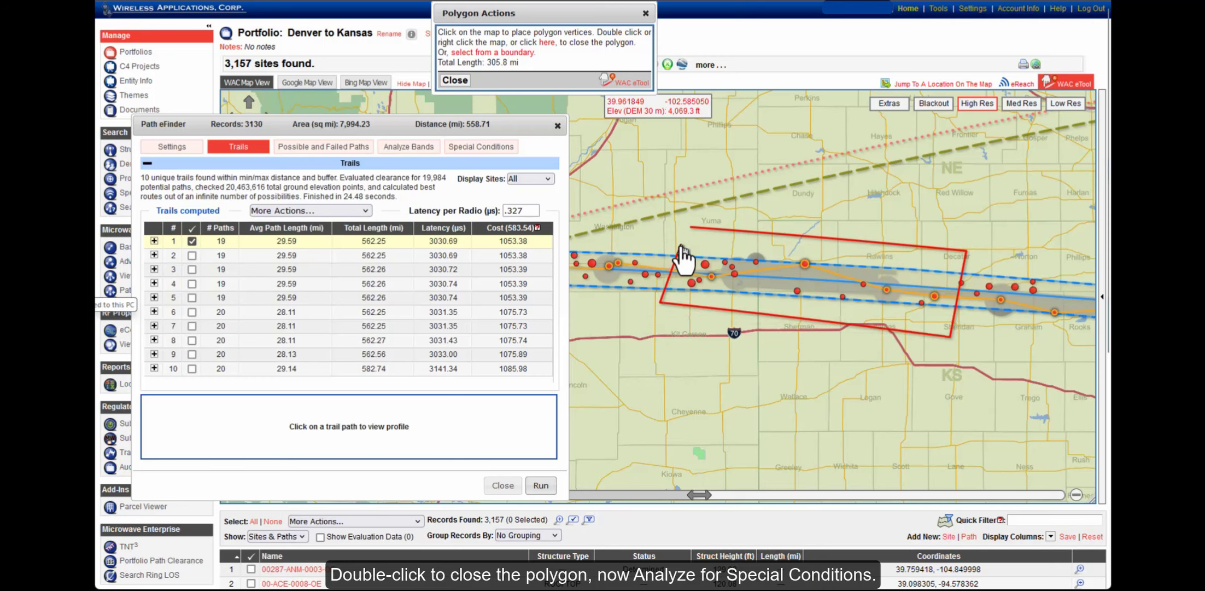
double_click(682, 248)
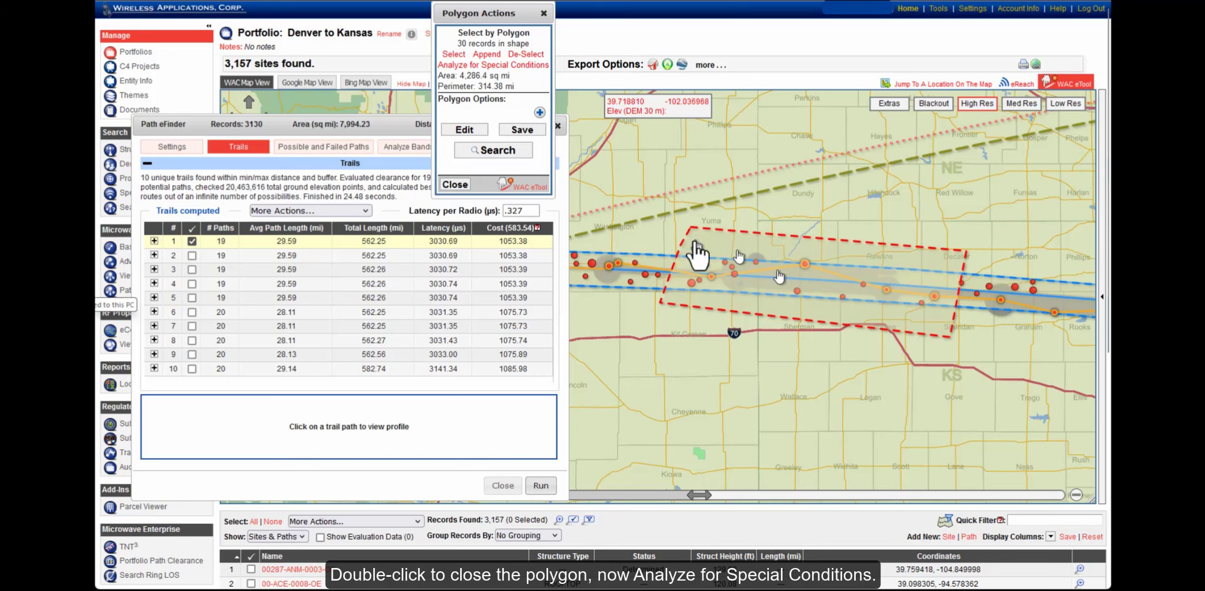
left_click(499, 70)
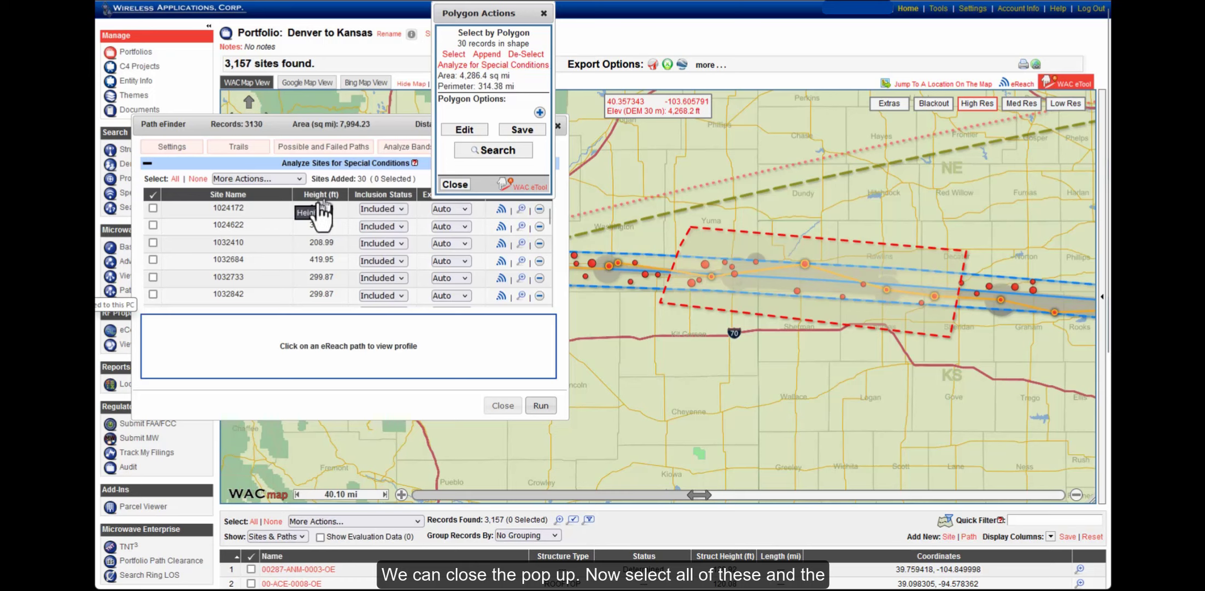
Switch all 30 Special Conditions sites to Forced expansion mode and re-run Path eFinder
left_click(543, 14)
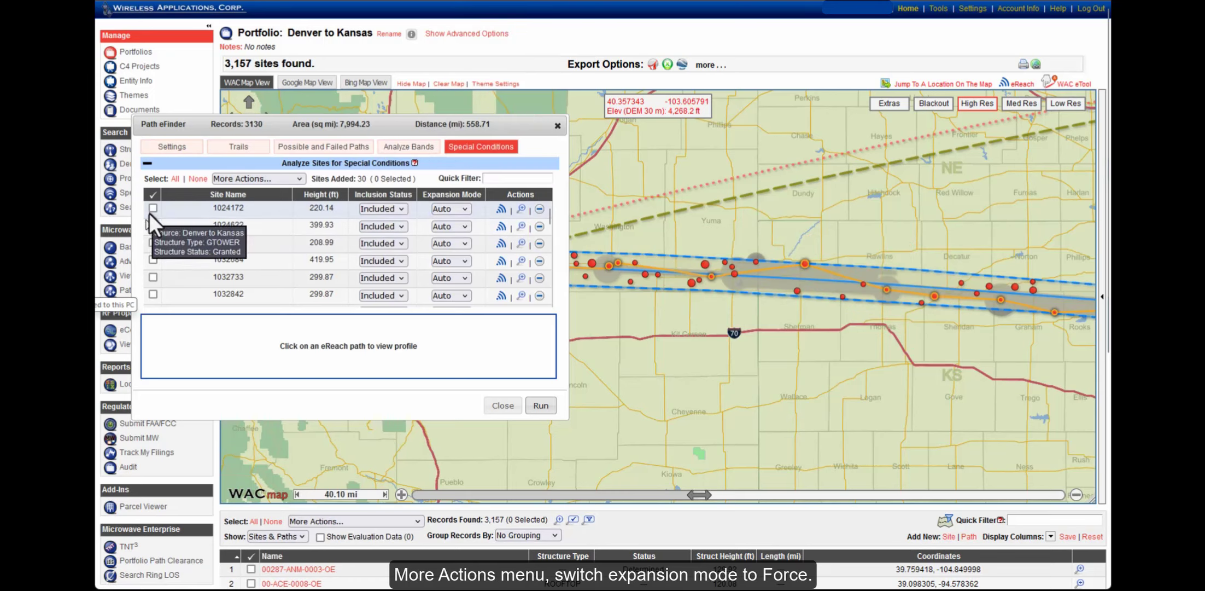
left_click(175, 179)
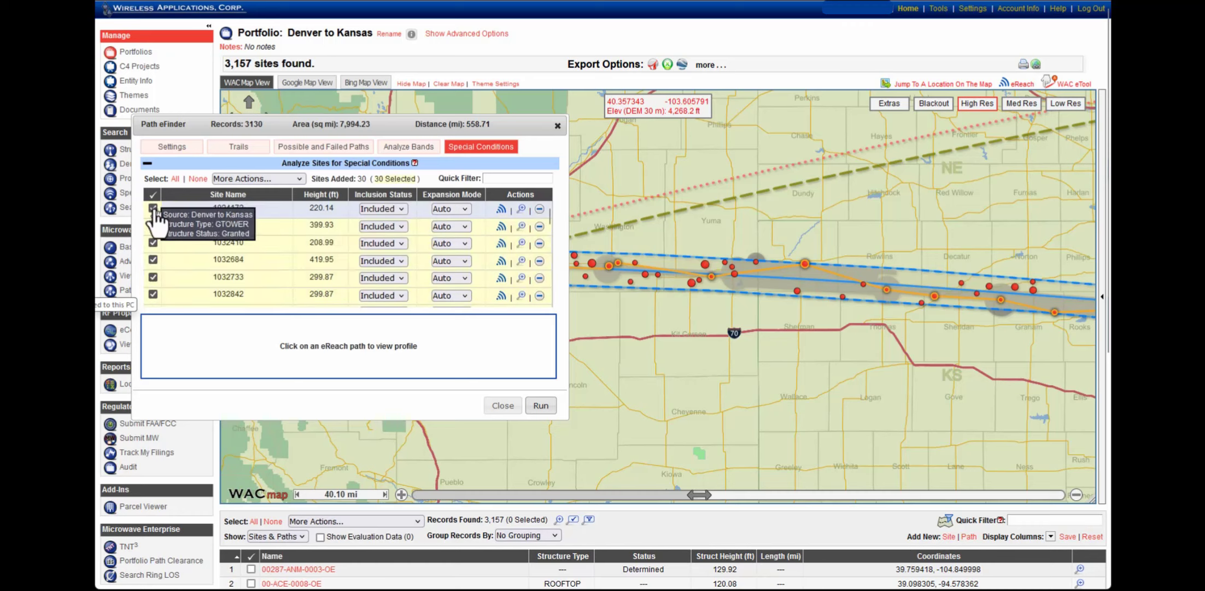
left_click(254, 182)
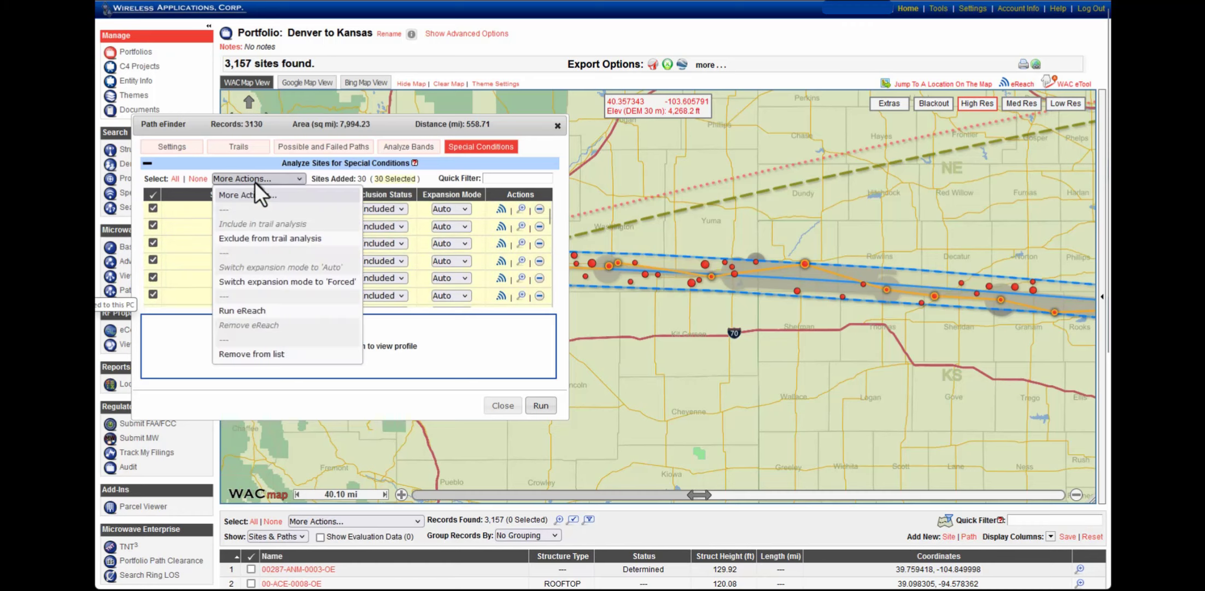
left_click(300, 282)
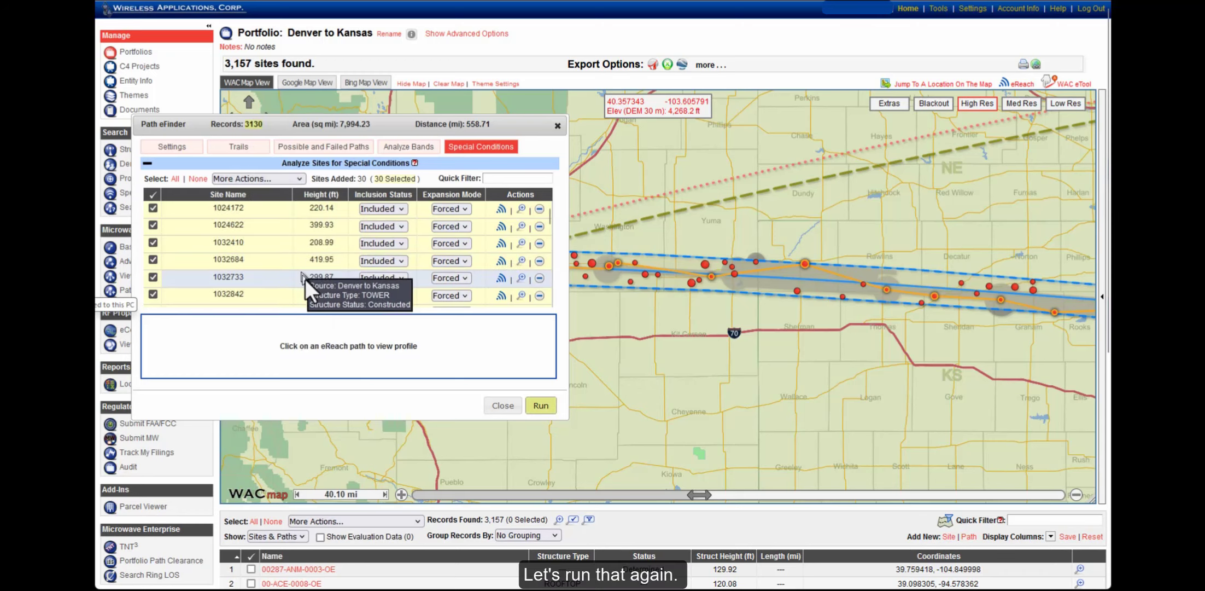
left_click(538, 406)
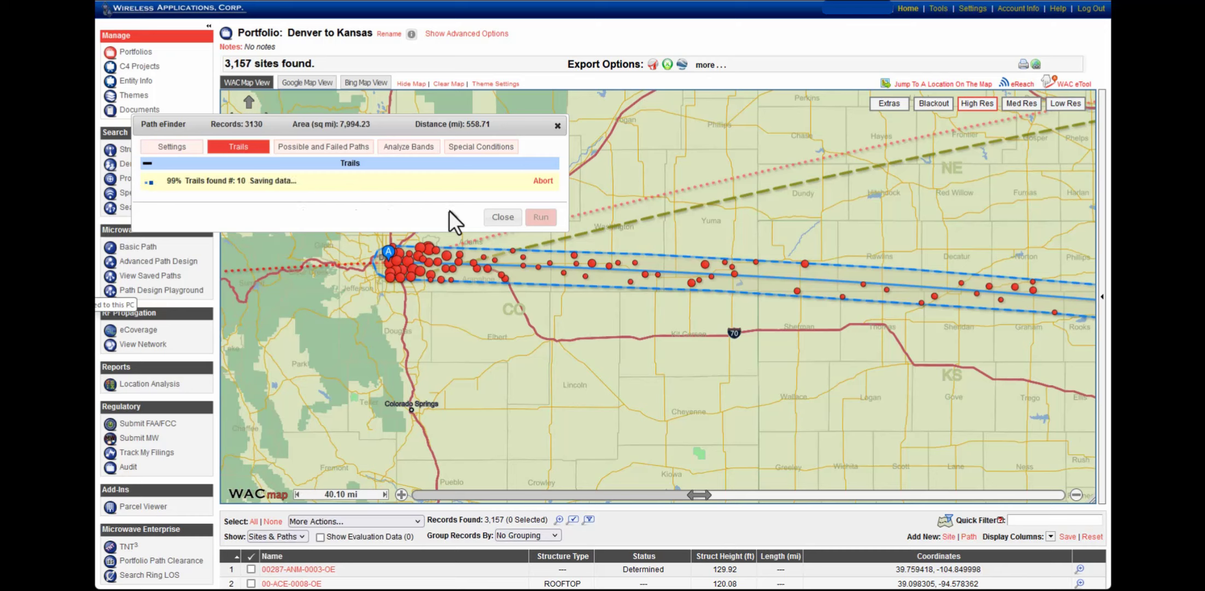
Wait for the rerun to finish and review its 10 trails, best 559.81 mi at cost 1029.82
mouse_move(381, 239)
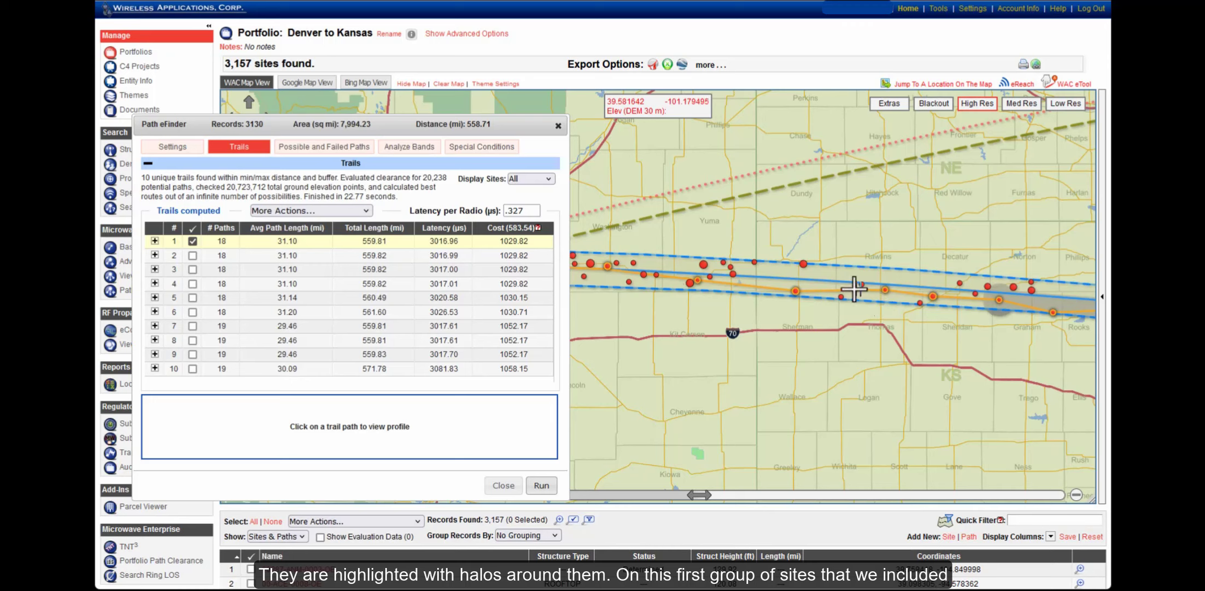
Open the full record for site 1274882 and view its location on Google, then Bing, imagery
left_click(796, 289)
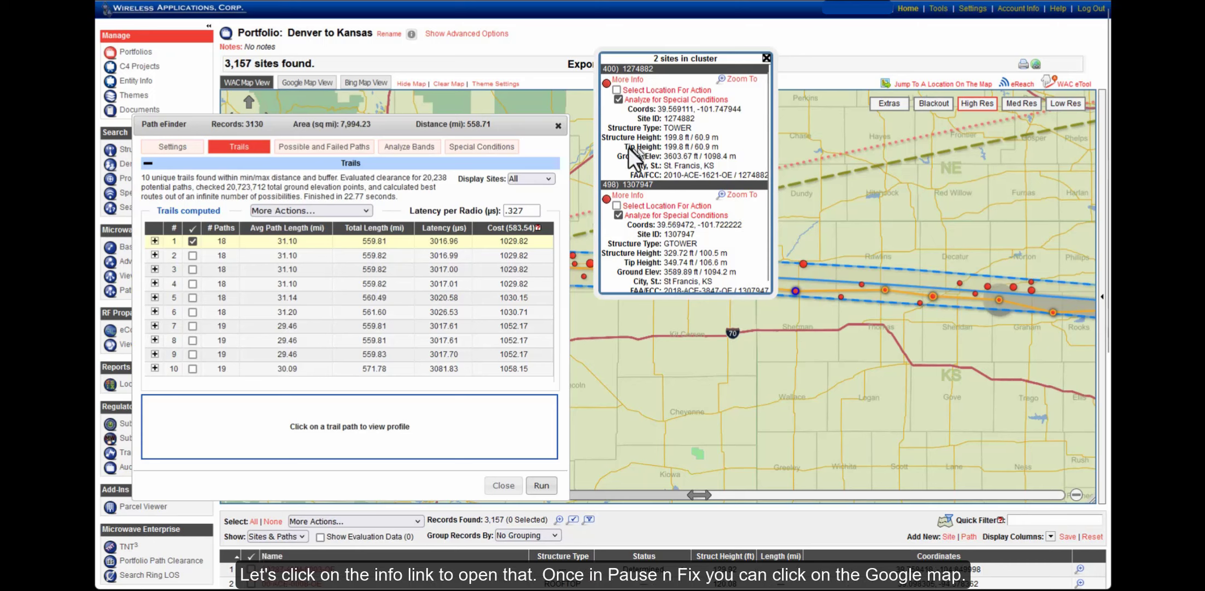
left_click(625, 81)
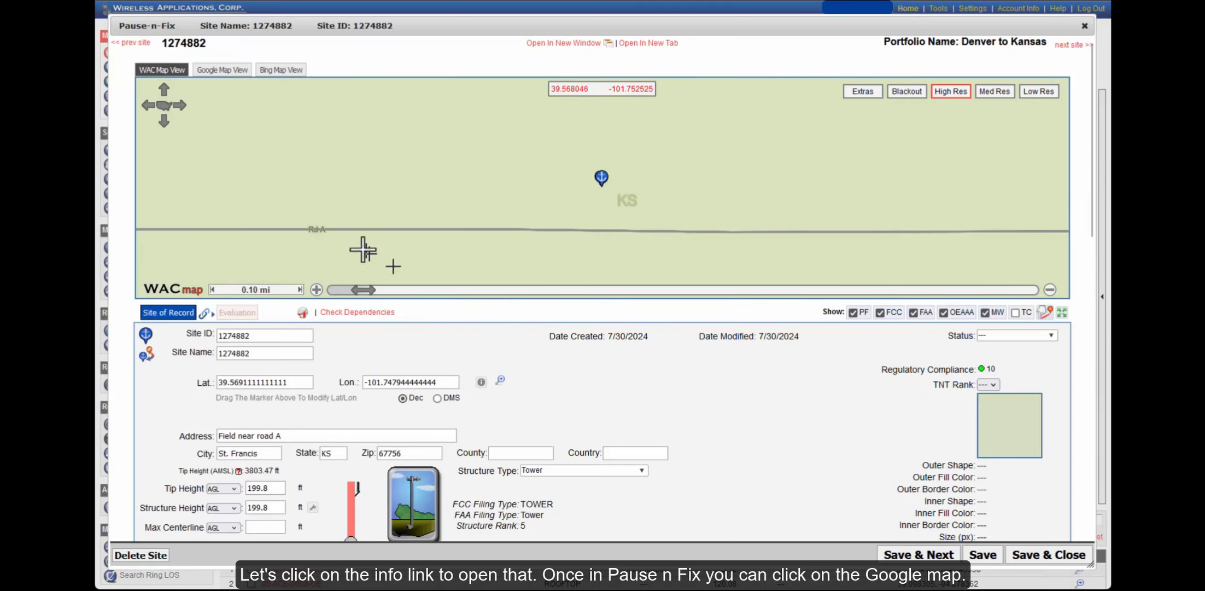
left_click(219, 70)
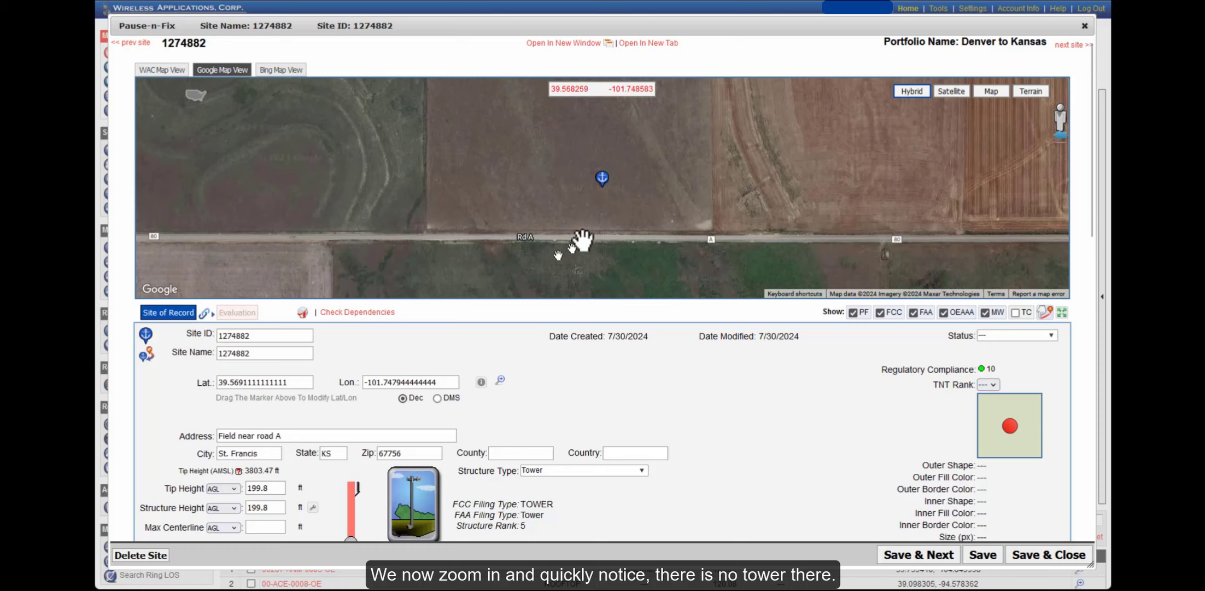
scroll(642, 196, "down", 1)
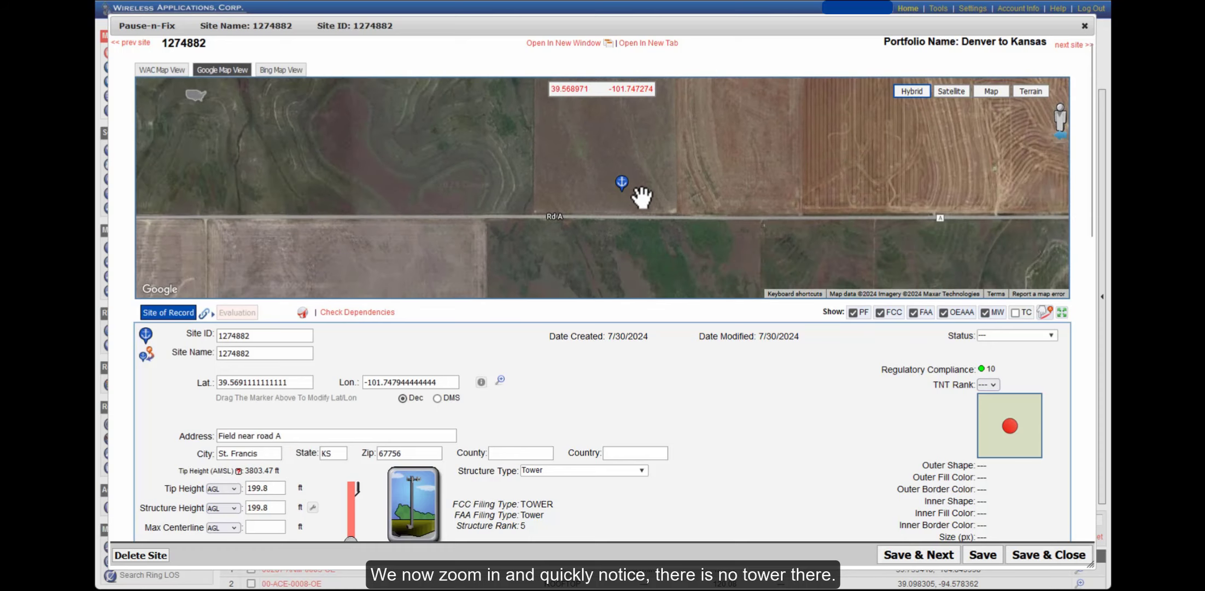
scroll(641, 196, "down", 1)
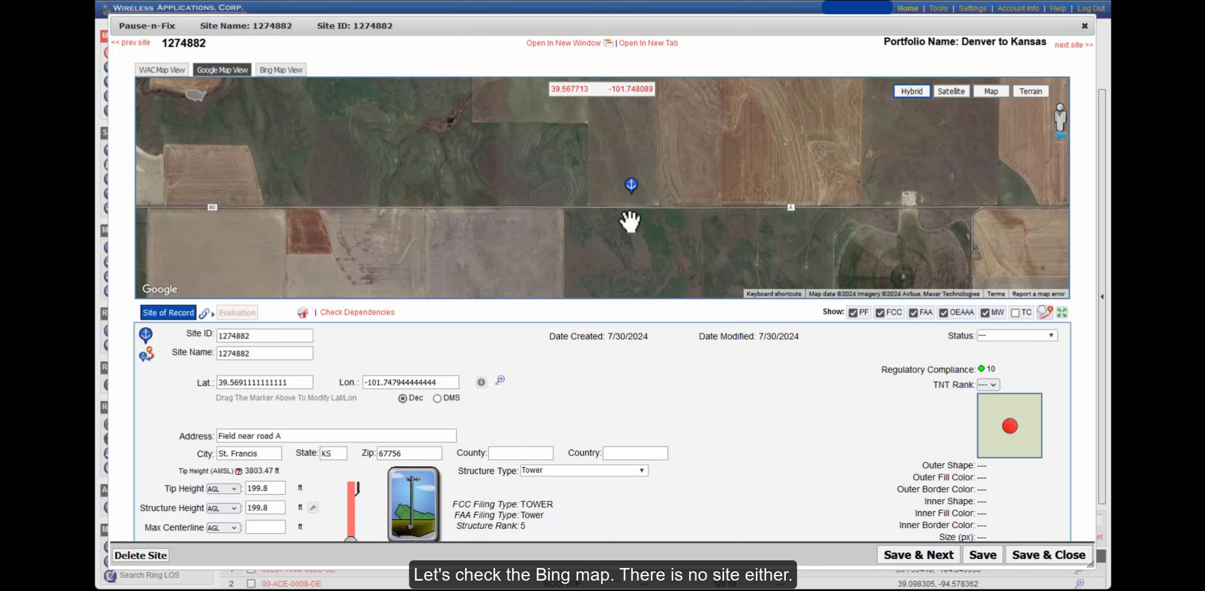
left_click(273, 77)
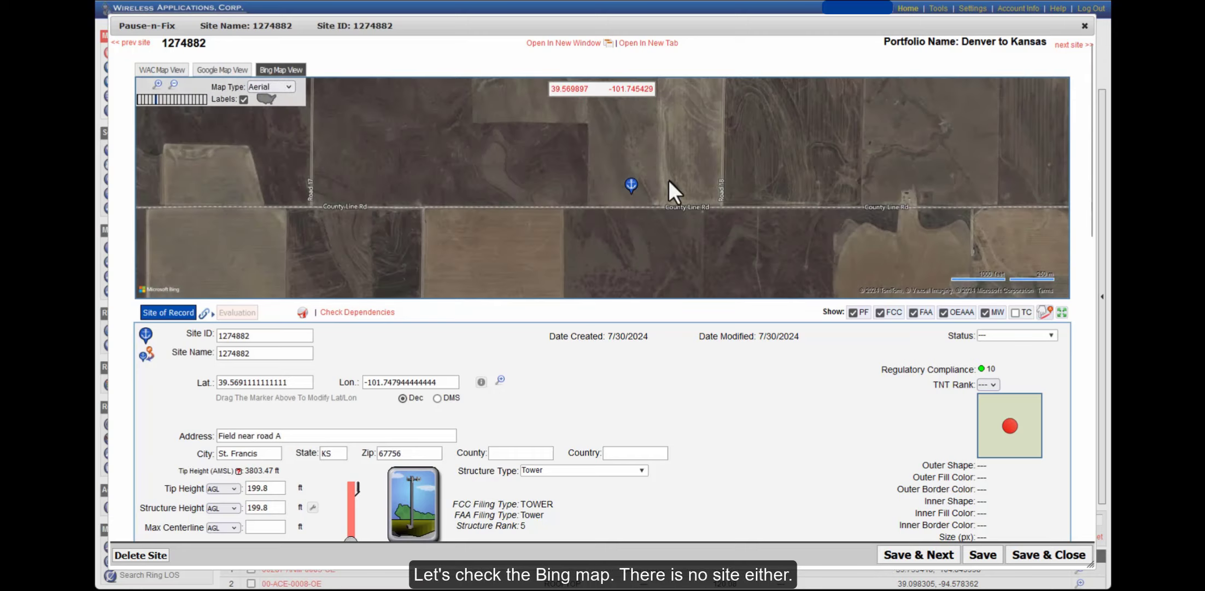
scroll(668, 179, "down", 1)
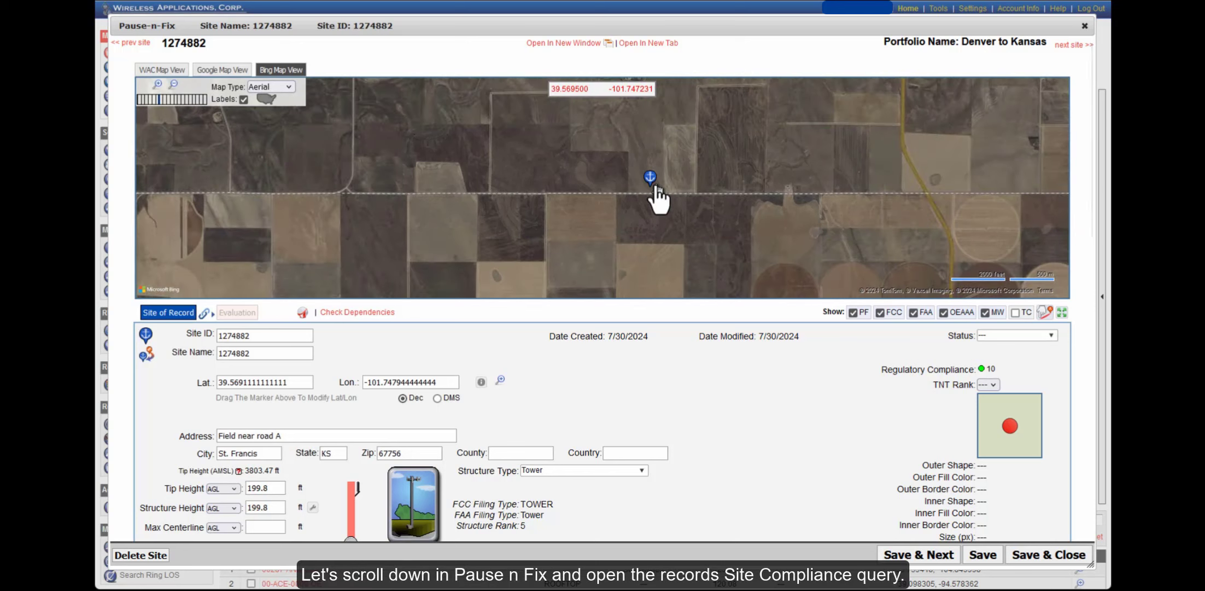
scroll(653, 354, "down", 7)
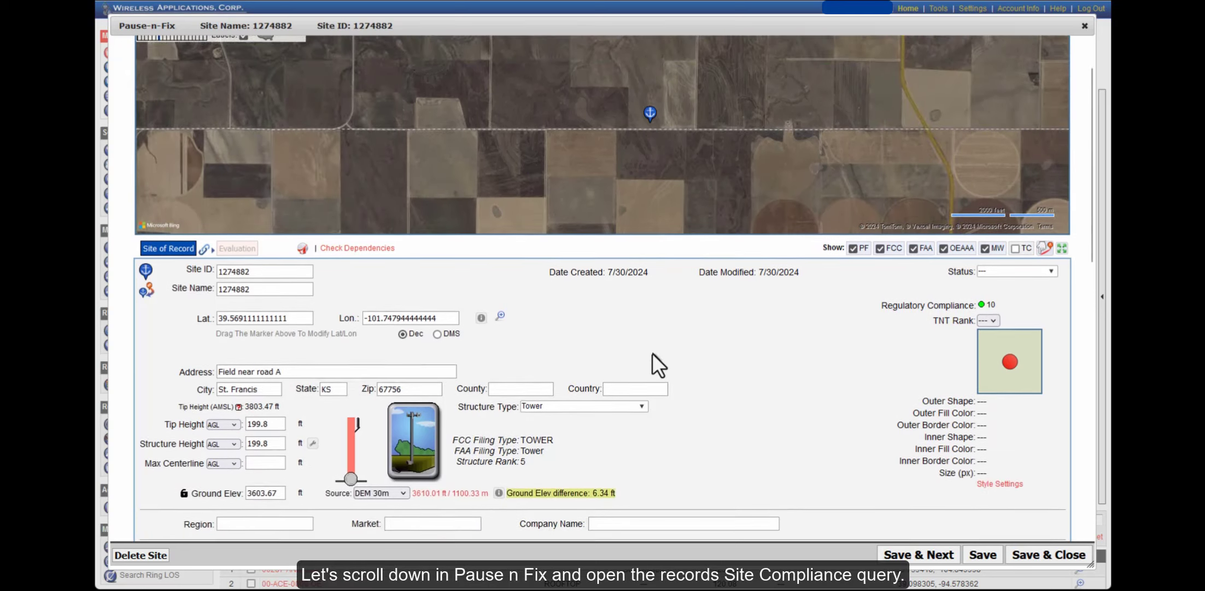
scroll(607, 341, "down", 8)
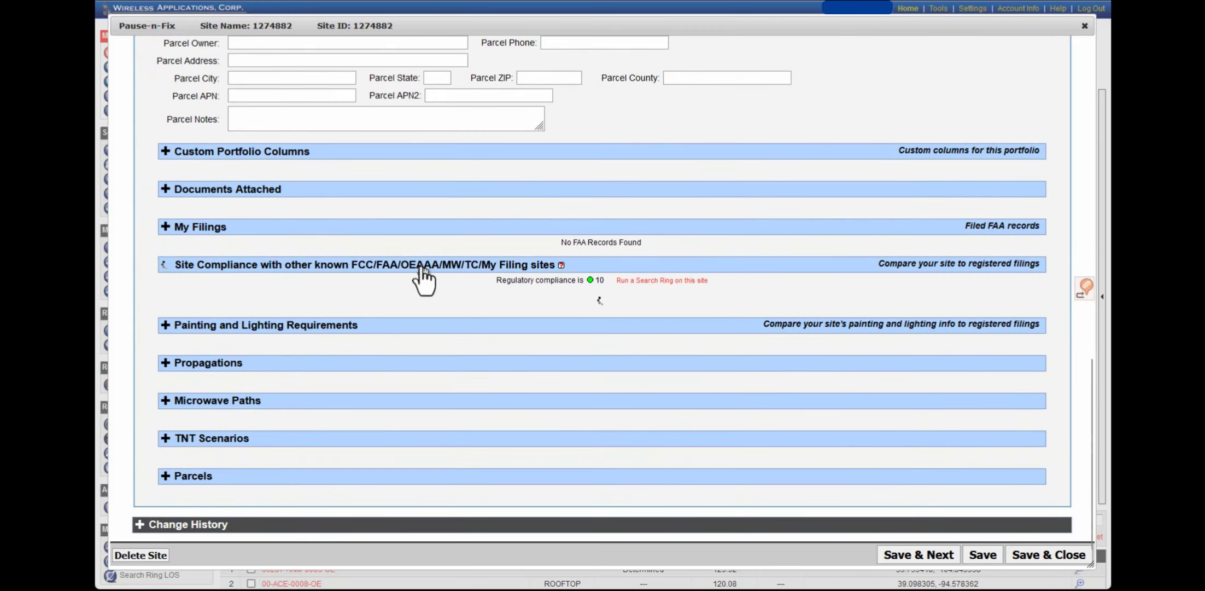
Expand site 1274882's compliance comparison and review its single FCC, FAA and OEAAA matches
left_click(422, 273)
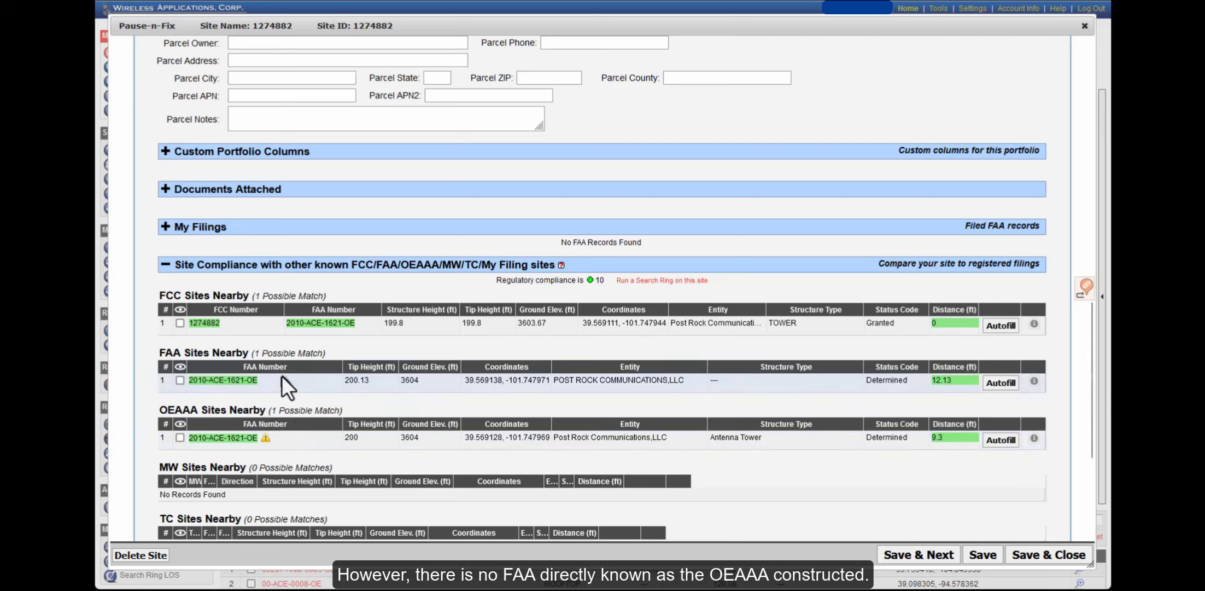
mouse_move(267, 440)
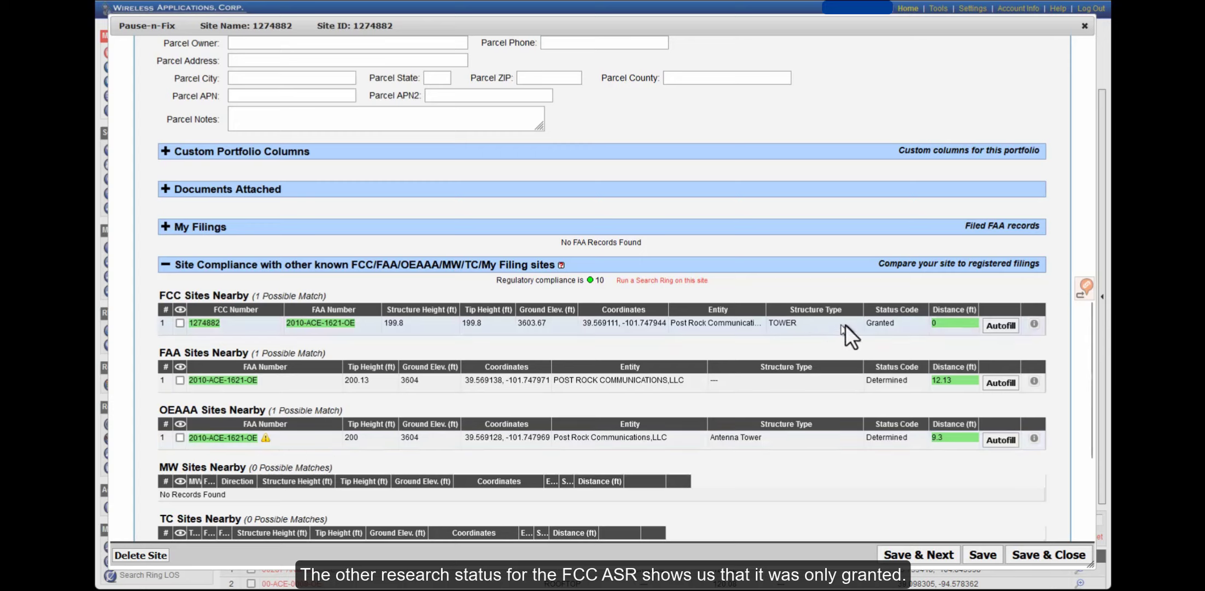
left_click_drag(869, 324, 887, 325)
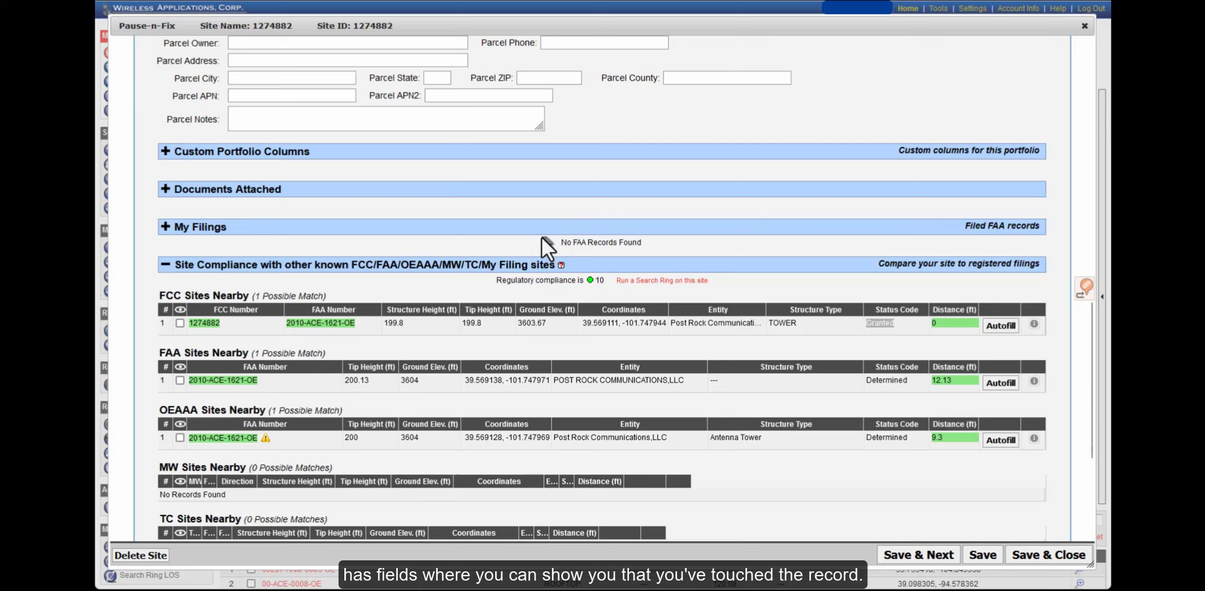
Set site 1274882's tip height and structure height both to 1 ft
scroll(566, 287, "up", 3)
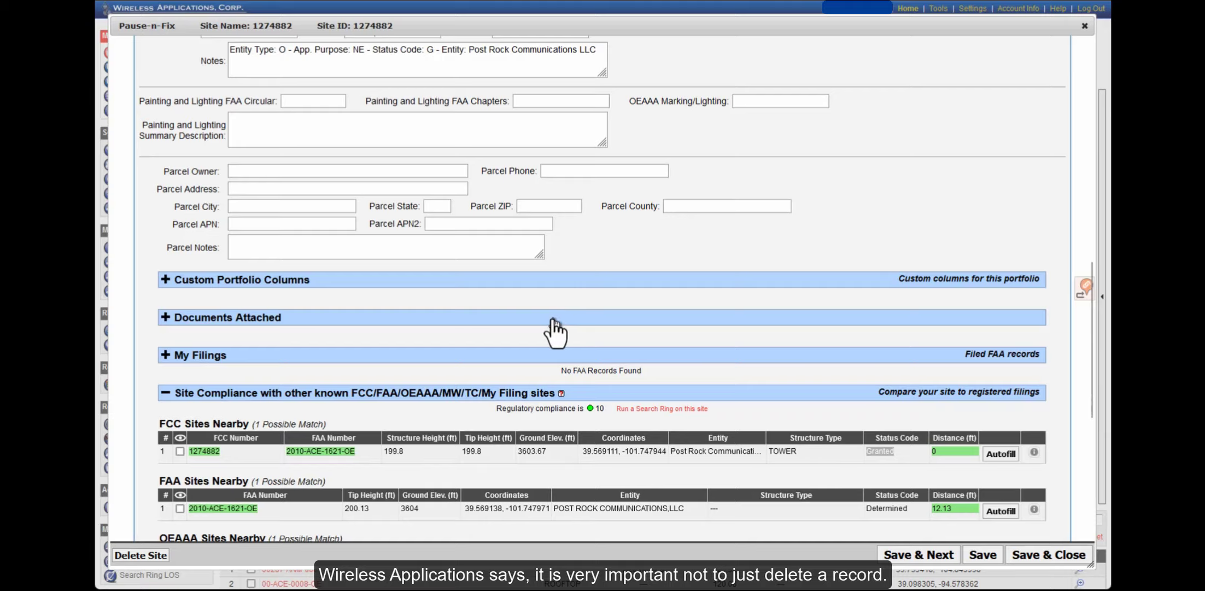
scroll(554, 316, "up", 1)
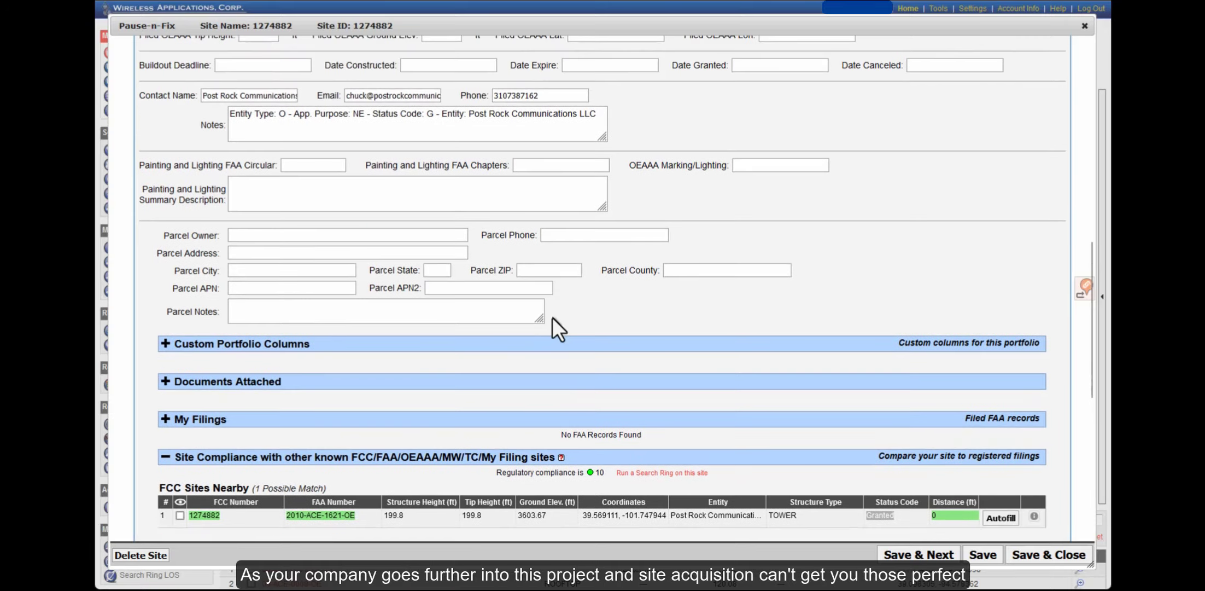
scroll(554, 317, "up", 2)
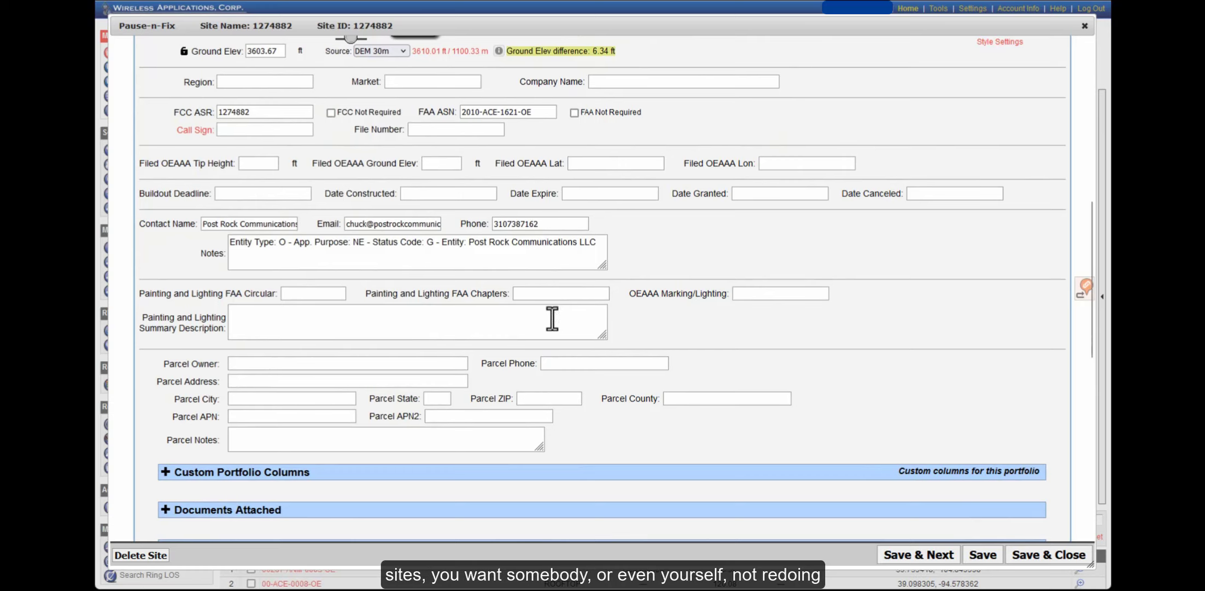
scroll(553, 318, "up", 1)
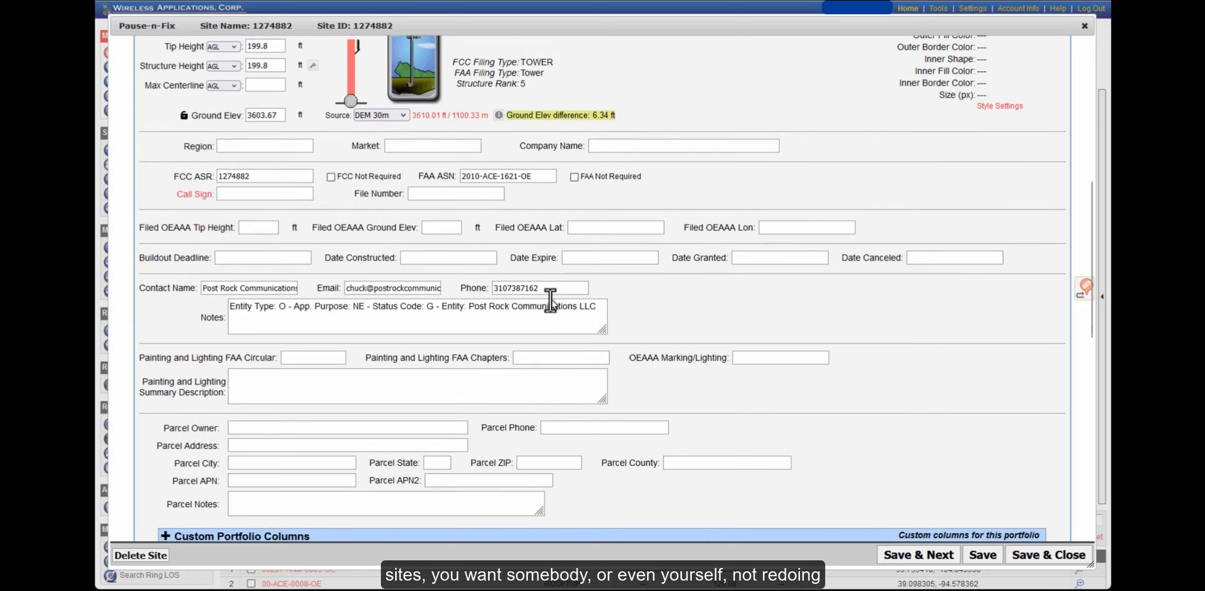
scroll(542, 317, "up", 2)
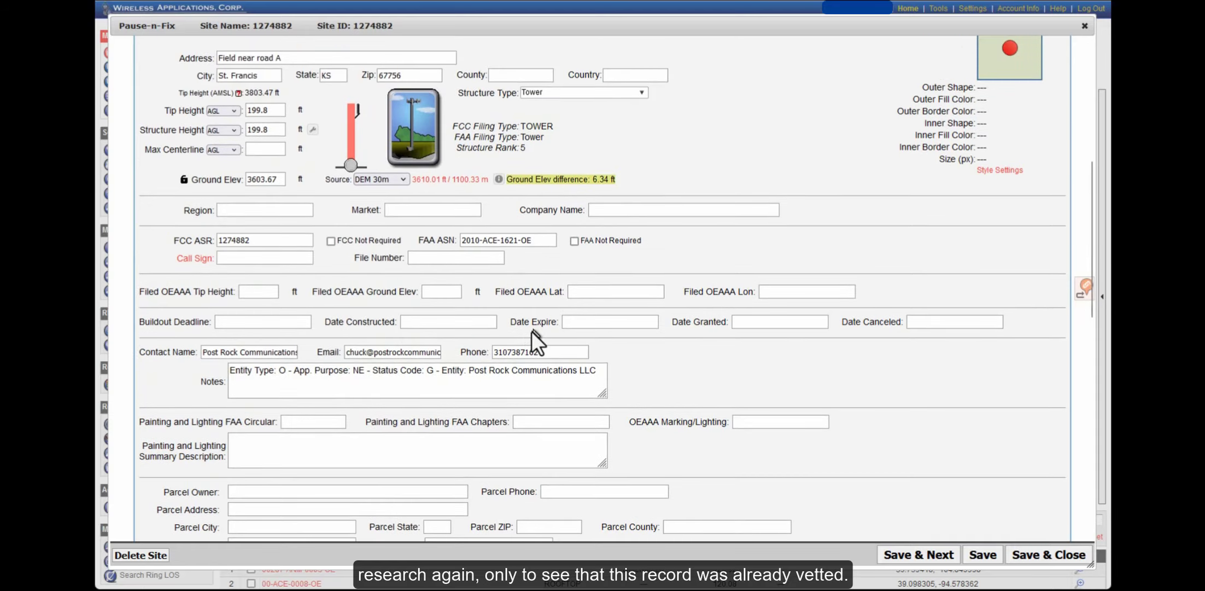
scroll(523, 341, "up", 1)
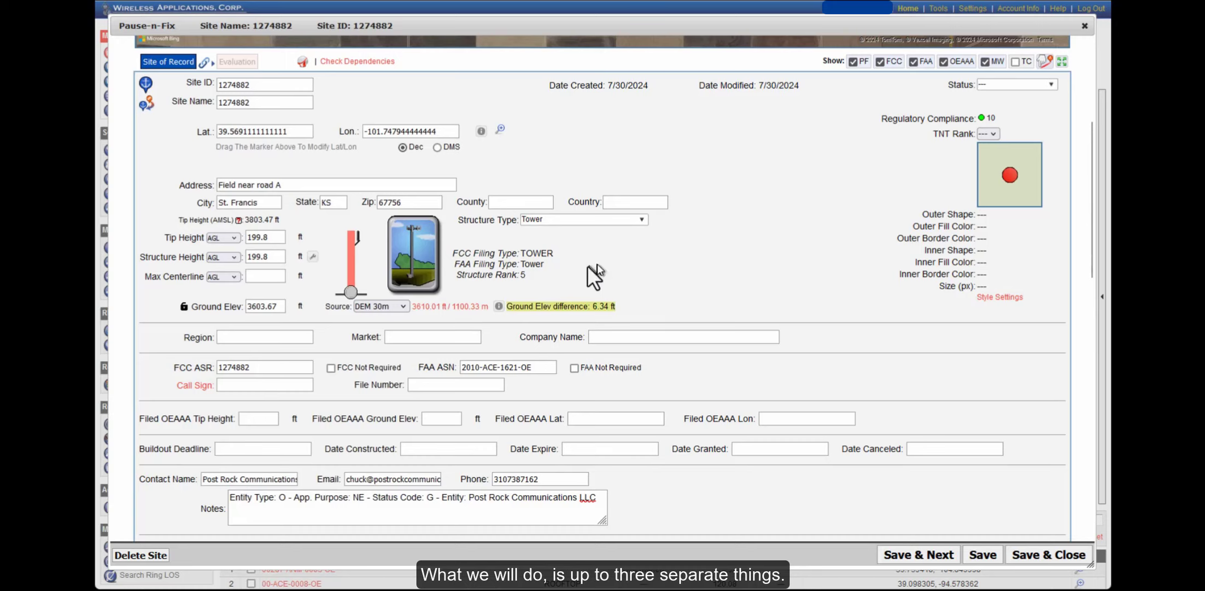
left_click(271, 236)
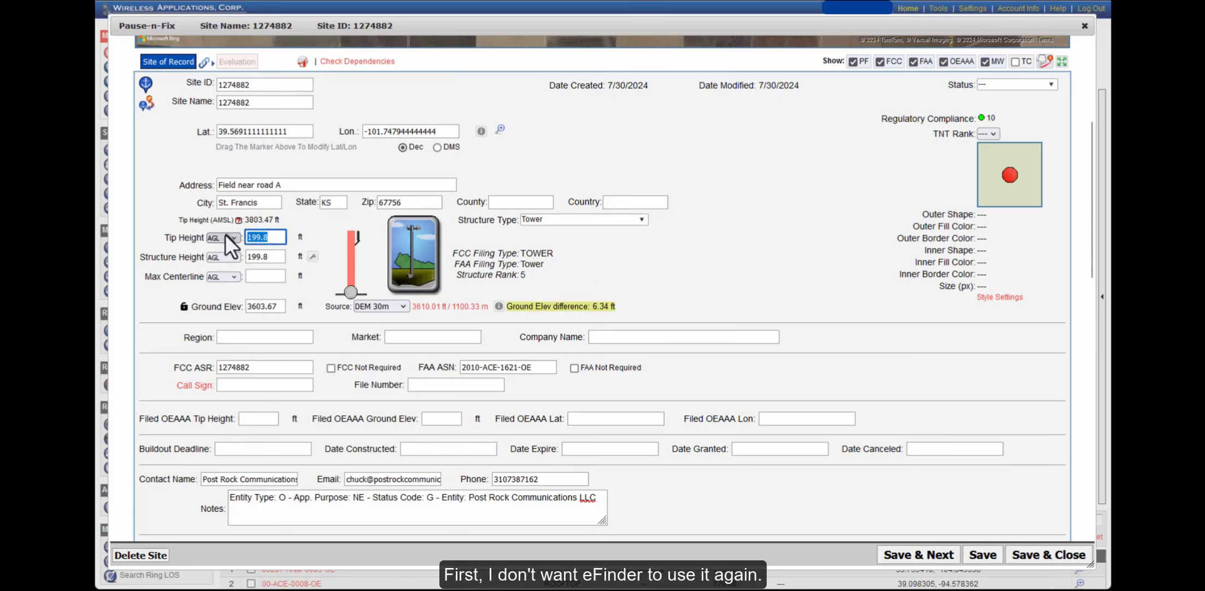
type("1")
key("Tab")
type("1")
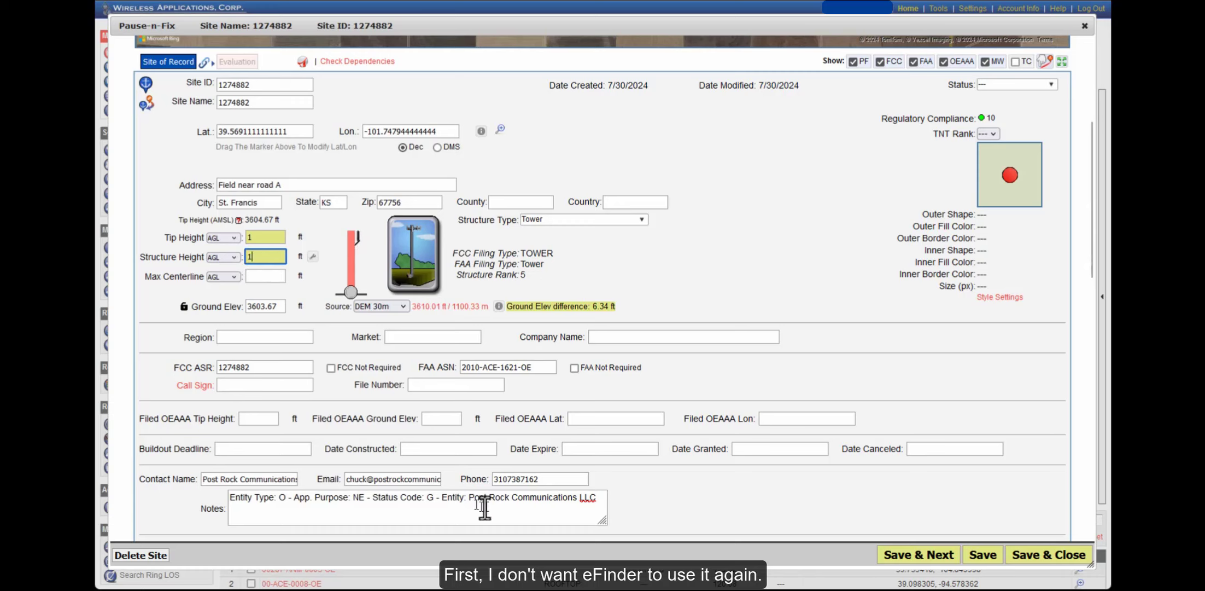
Add a new line to the site notes reading 'Change from 200 feet.'
left_click(597, 501)
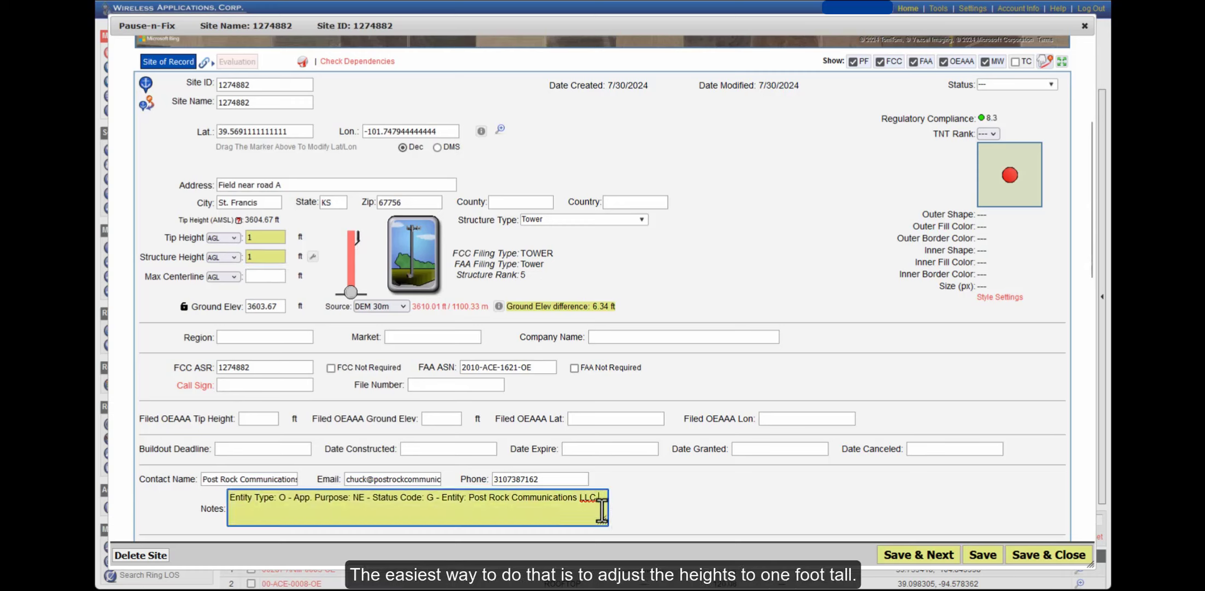
key("Return")
type("Change from ")
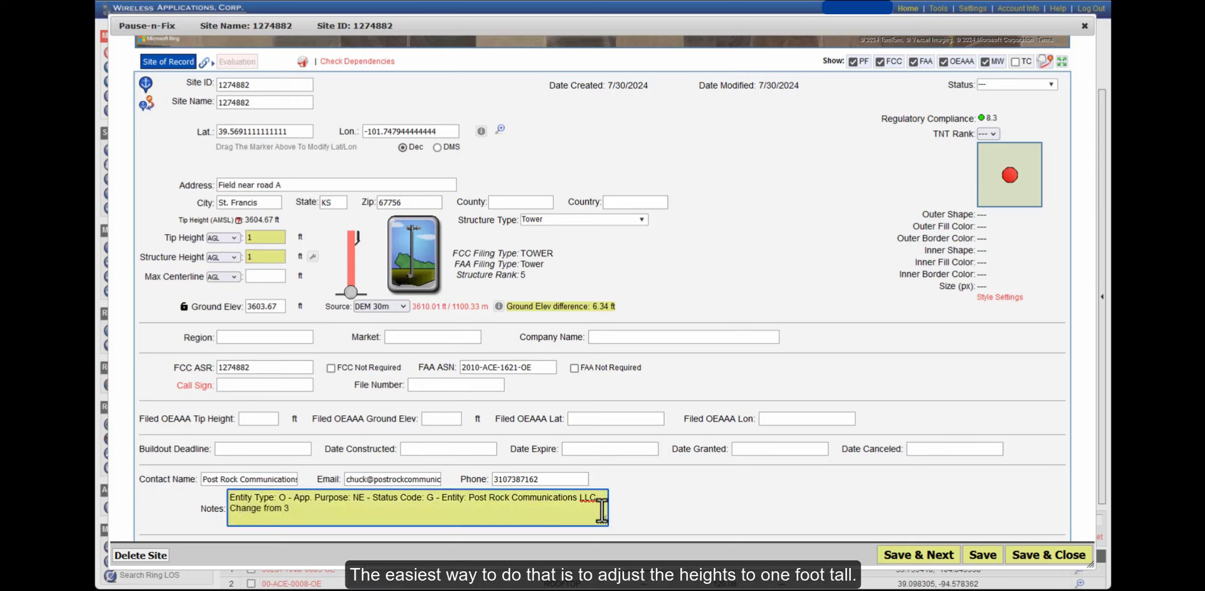
type("200 feet.")
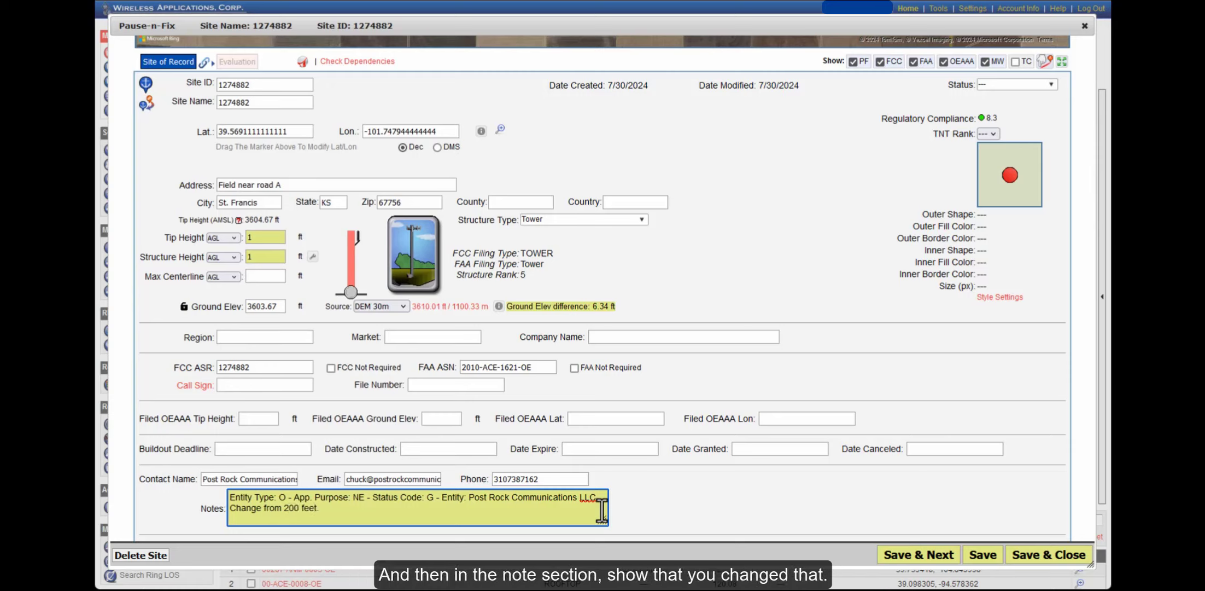
Finish the 'Change from 200 feet' note and set site 1274882's status to Dead
left_click(820, 222)
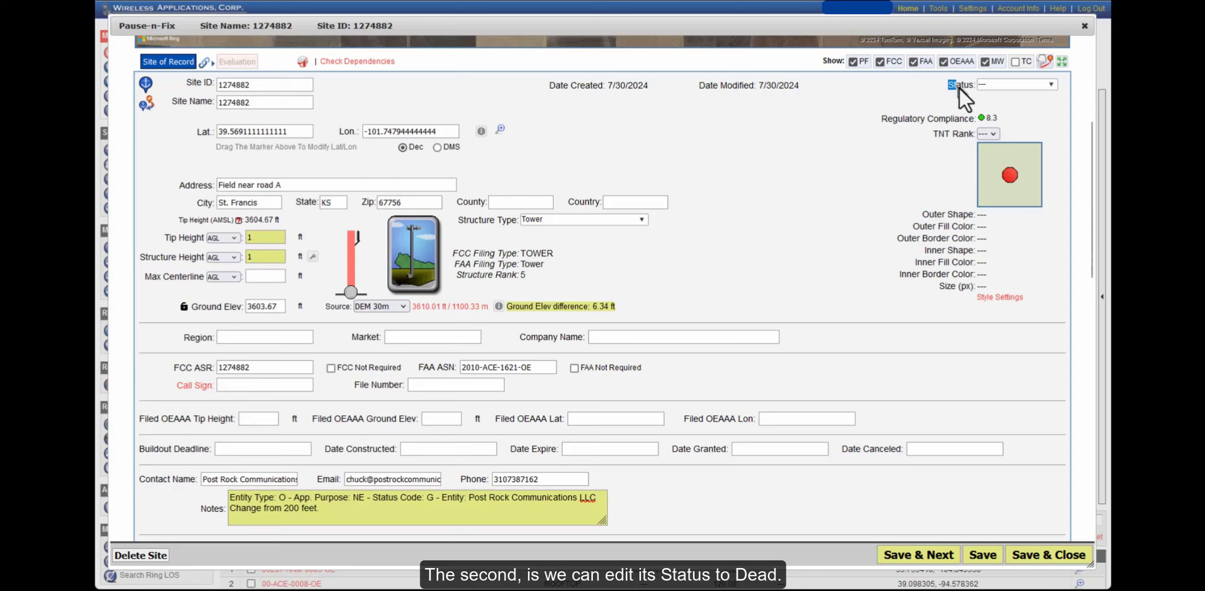
left_click_drag(960, 87, 967, 88)
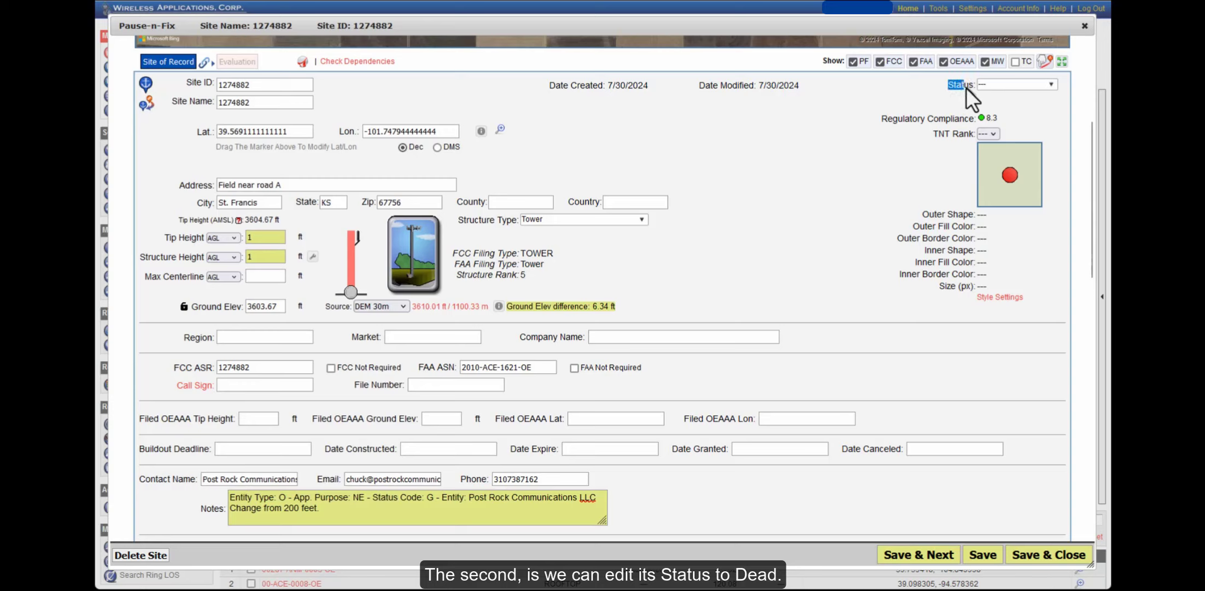
left_click(1051, 86)
scroll(1039, 164, "down", 3)
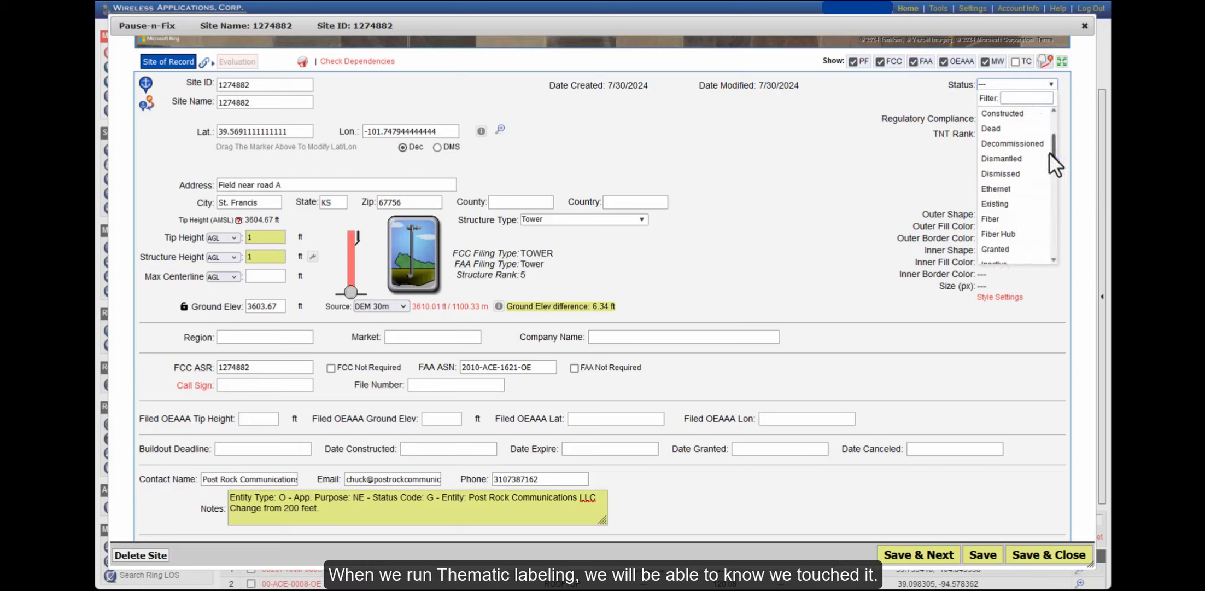
left_click(1002, 131)
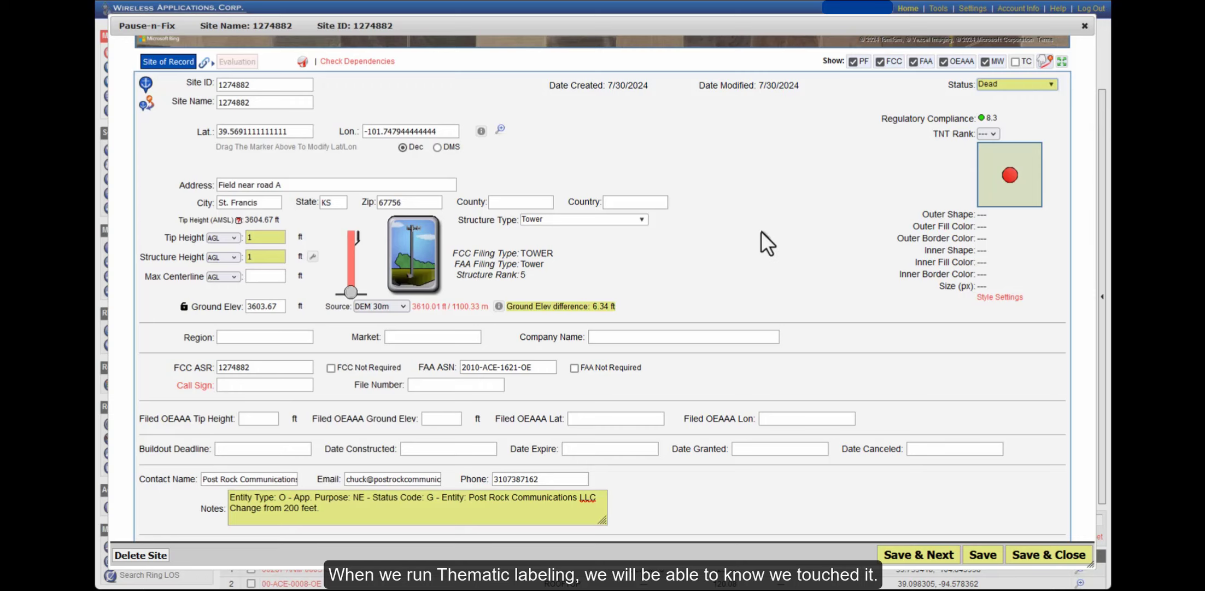
Give site 1274882 a red hexagon map symbol, then save and close the record
left_click(996, 297)
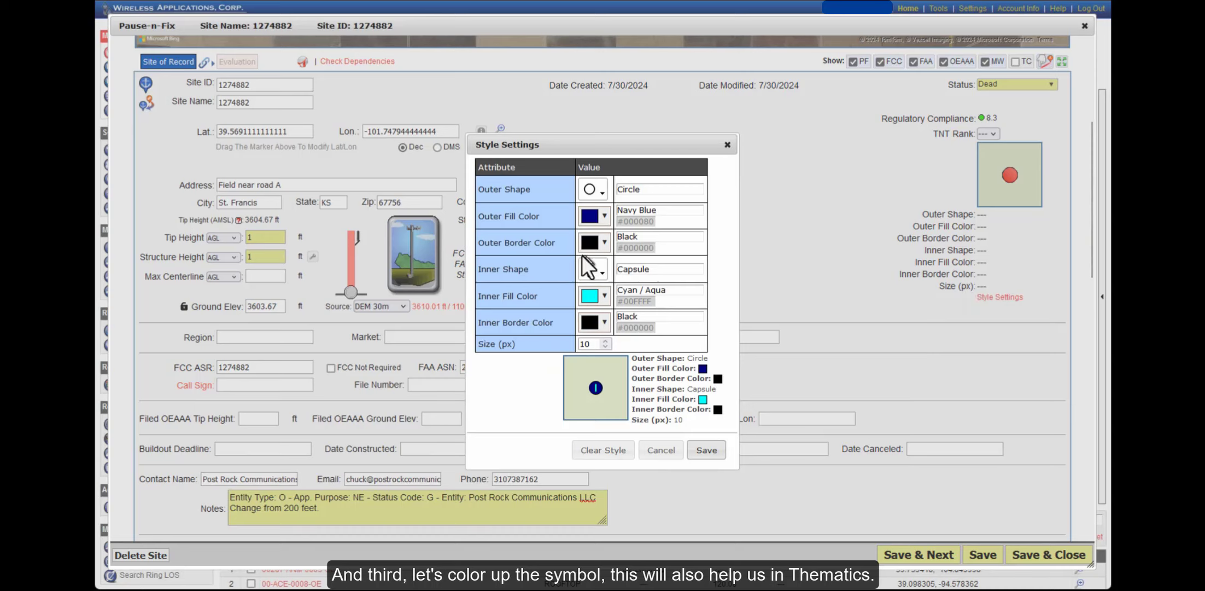
left_click(601, 192)
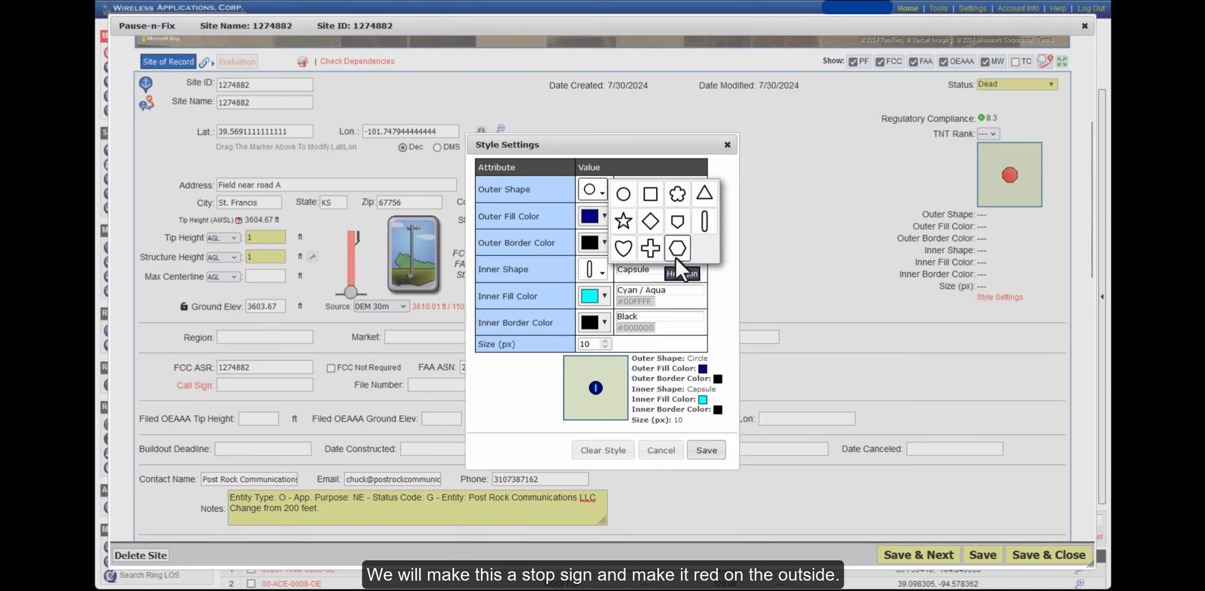
left_click(676, 253)
left_click(604, 216)
left_click(591, 267)
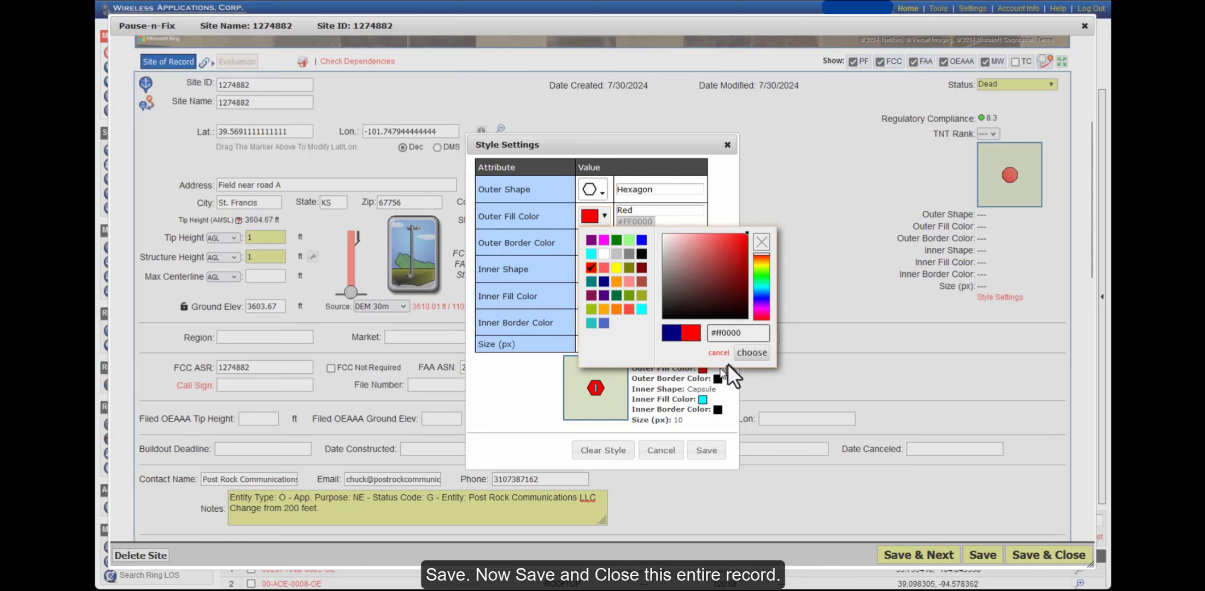
left_click(752, 352)
left_click(706, 449)
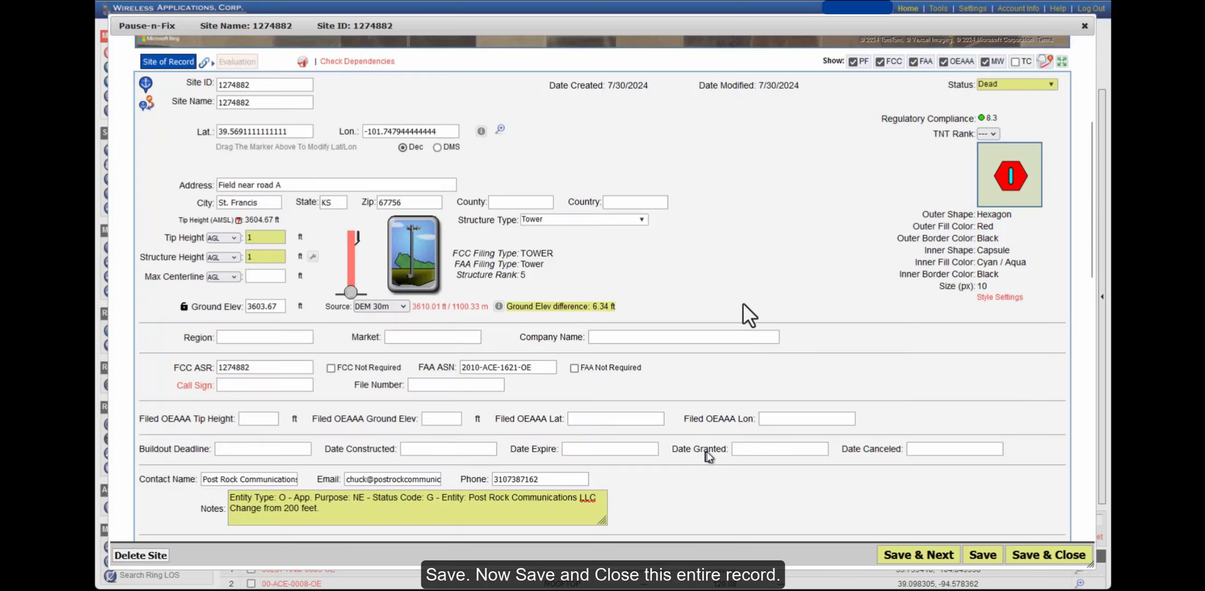
left_click(1023, 555)
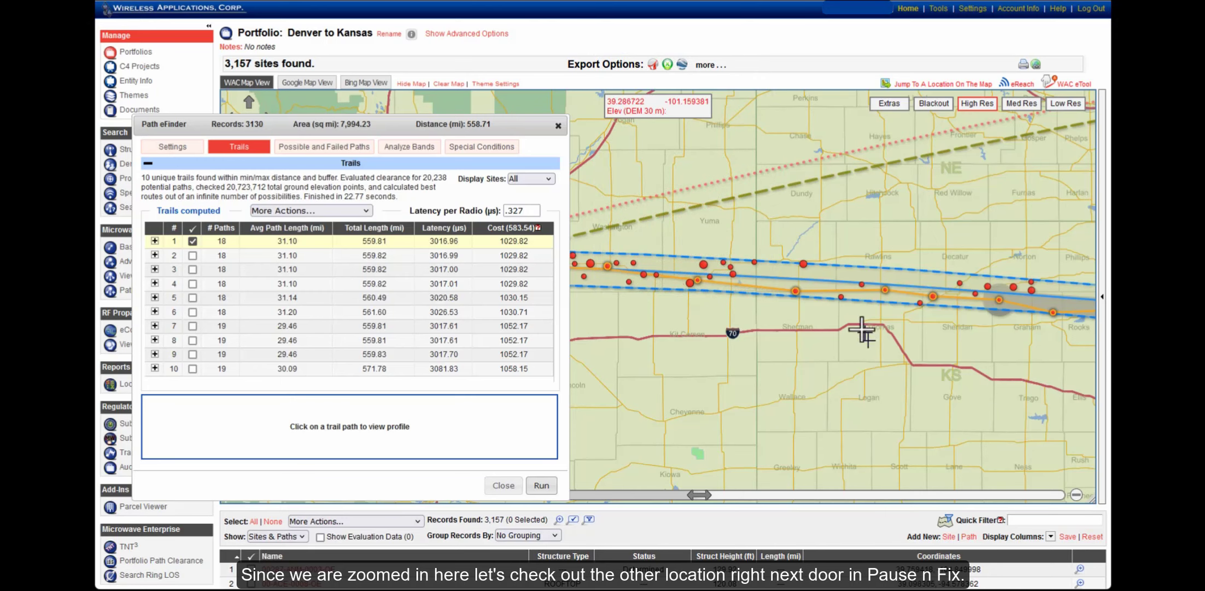
Open neighbouring site 1307947 for editing from the clustered map marker
left_click(796, 296)
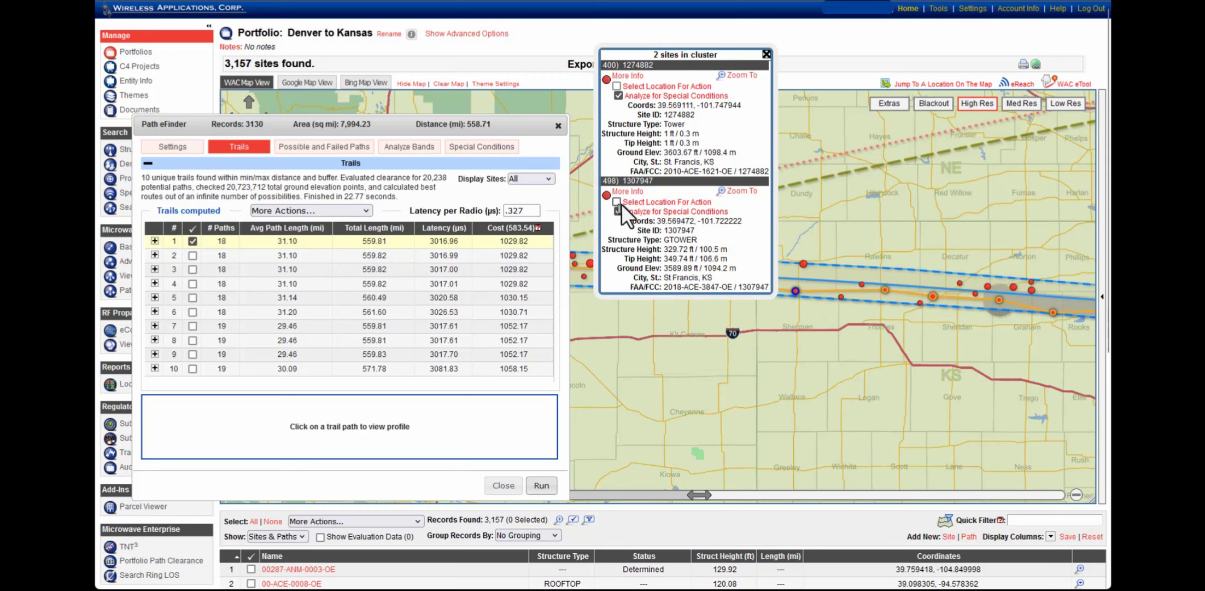
scroll(634, 195, "down", 1)
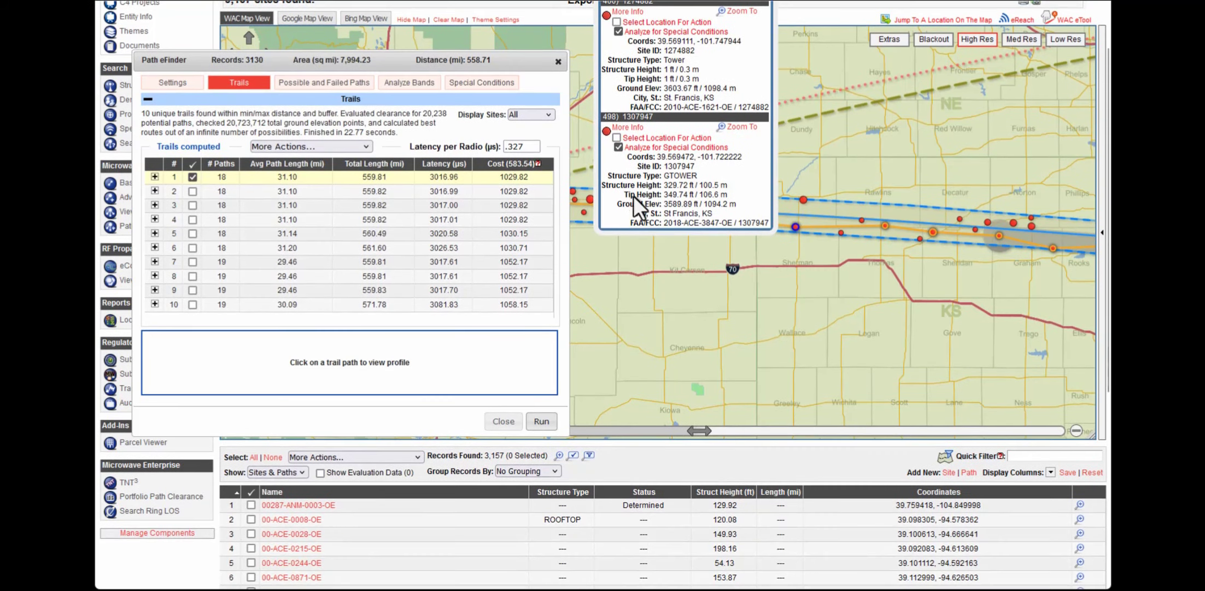
left_click(628, 127)
View the site on Google, then Bing aerial imagery, and select the Tip Height value
left_click(225, 72)
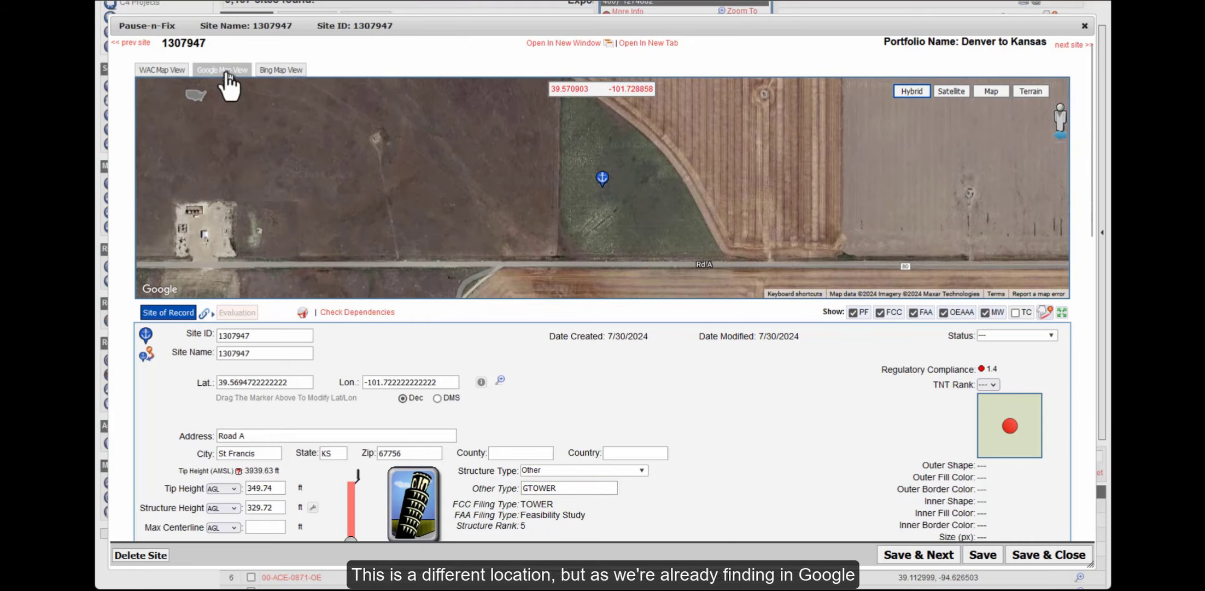
scroll(661, 158, "down", 1)
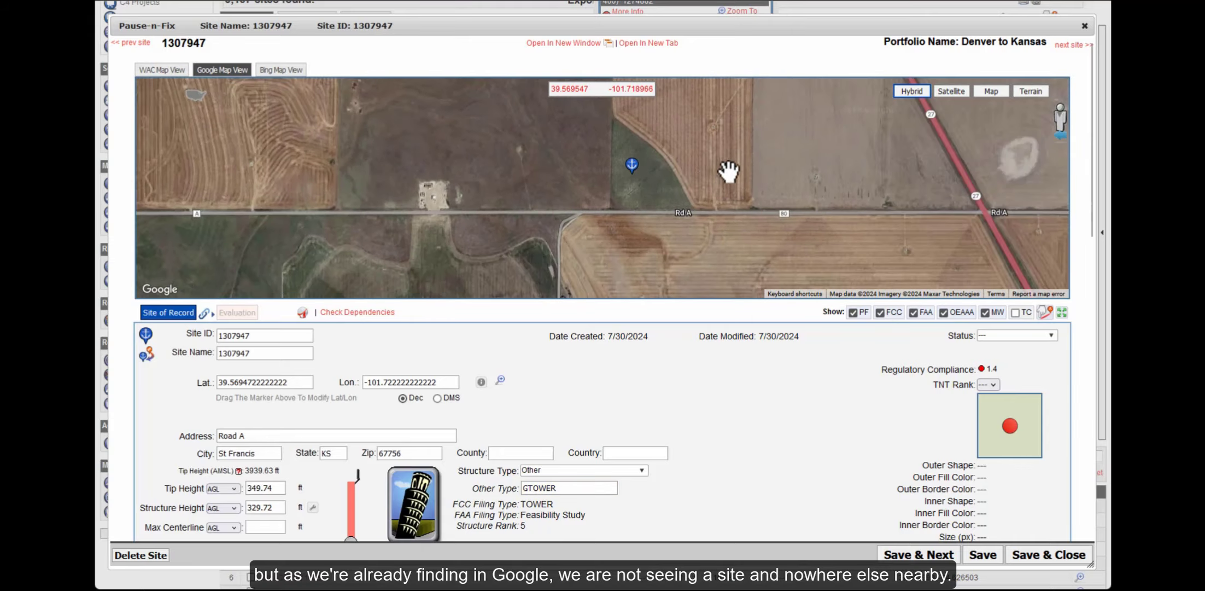
scroll(717, 184, "down", 1)
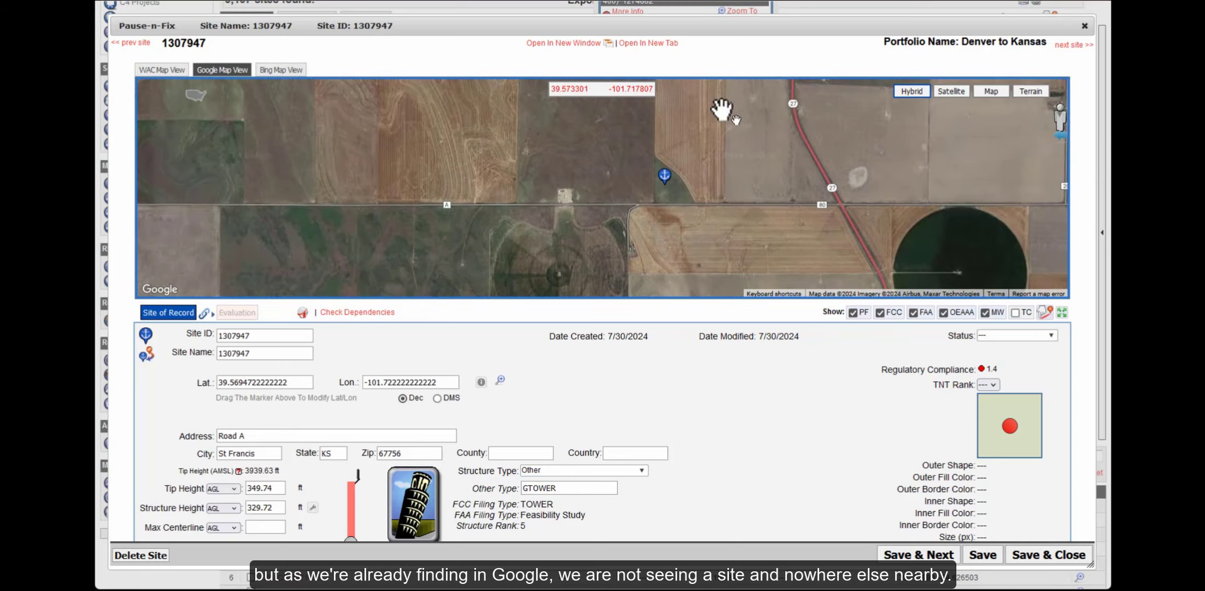
left_click(276, 70)
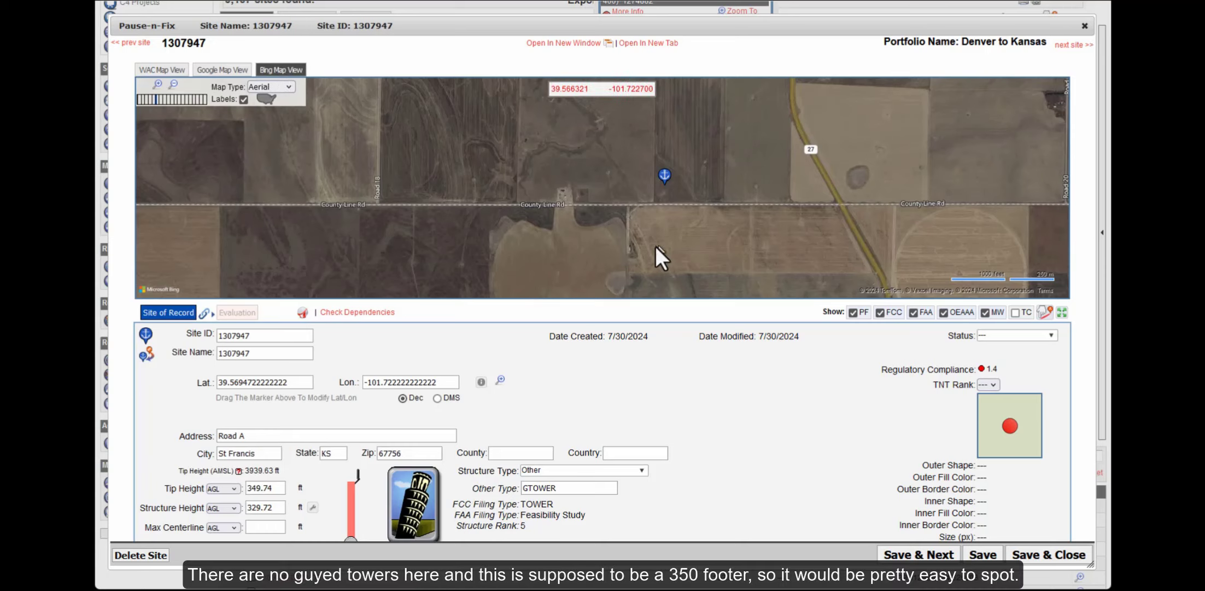
double_click(274, 488)
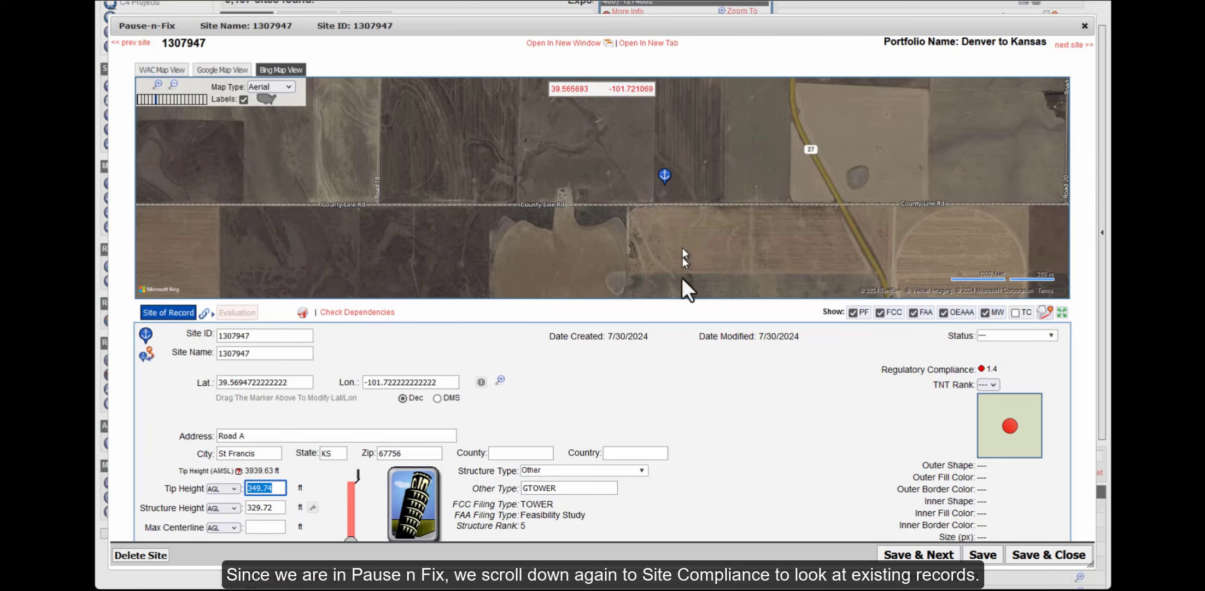
Expand Site Compliance and set site 1307947's tip and structure heights to 1 ft
scroll(677, 372, "down", 8)
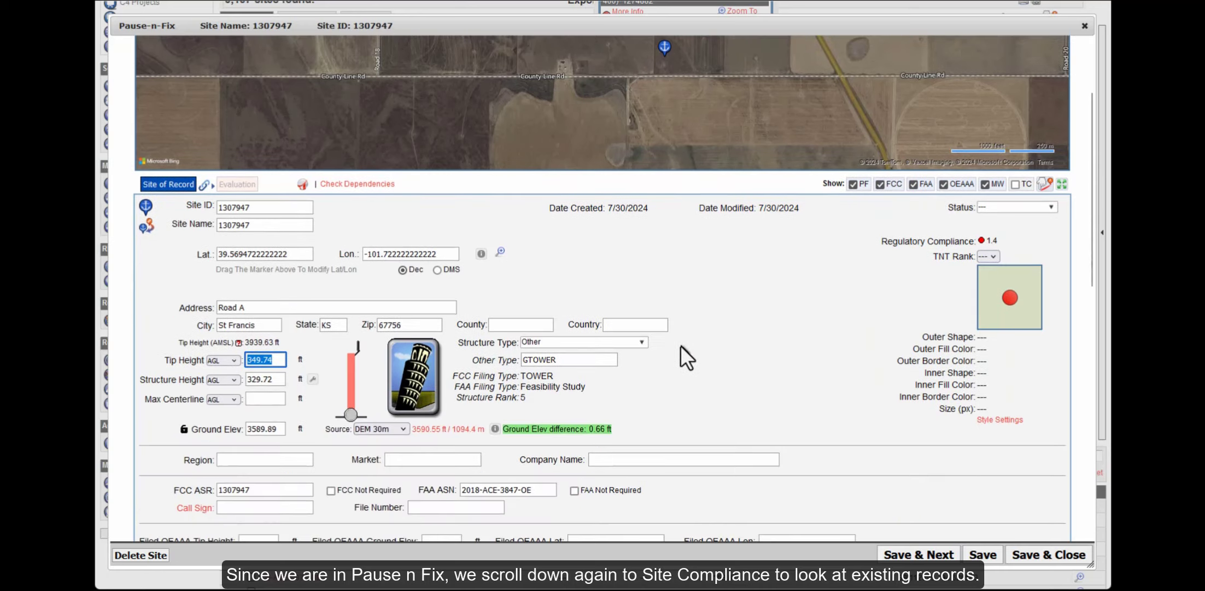
scroll(679, 350, "down", 6)
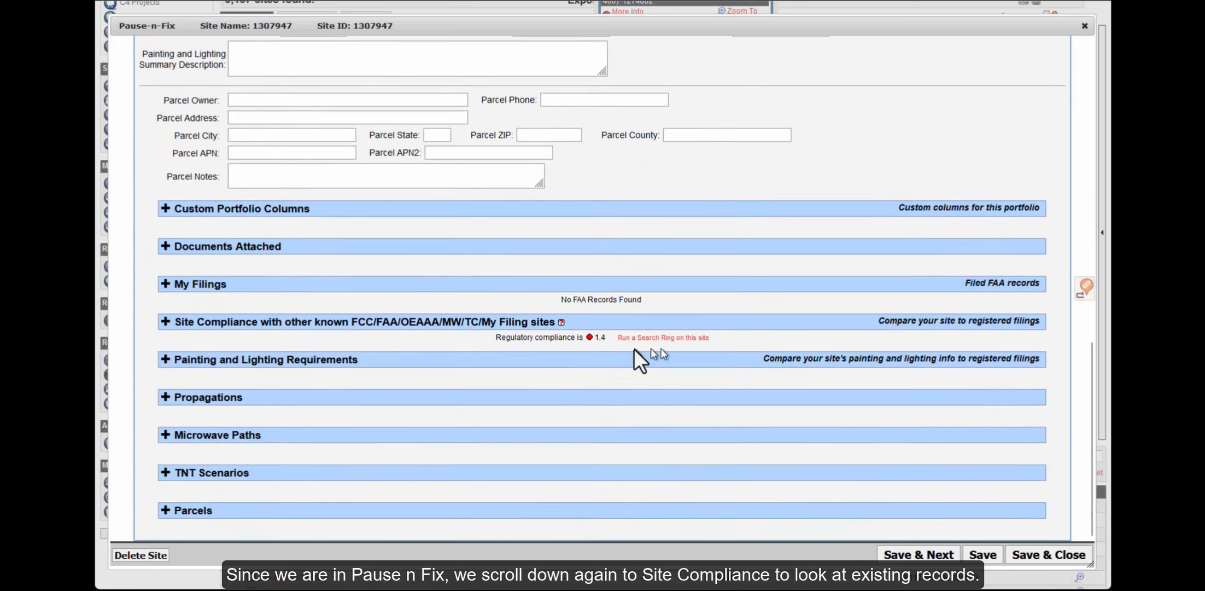
left_click(393, 323)
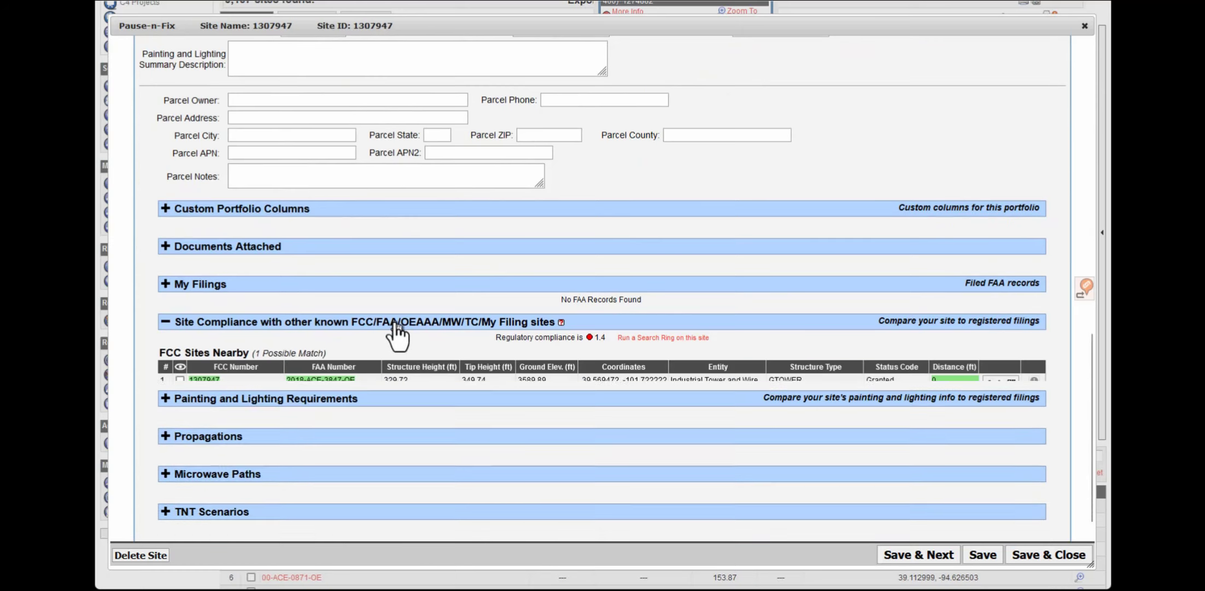
scroll(419, 323, "down", 2)
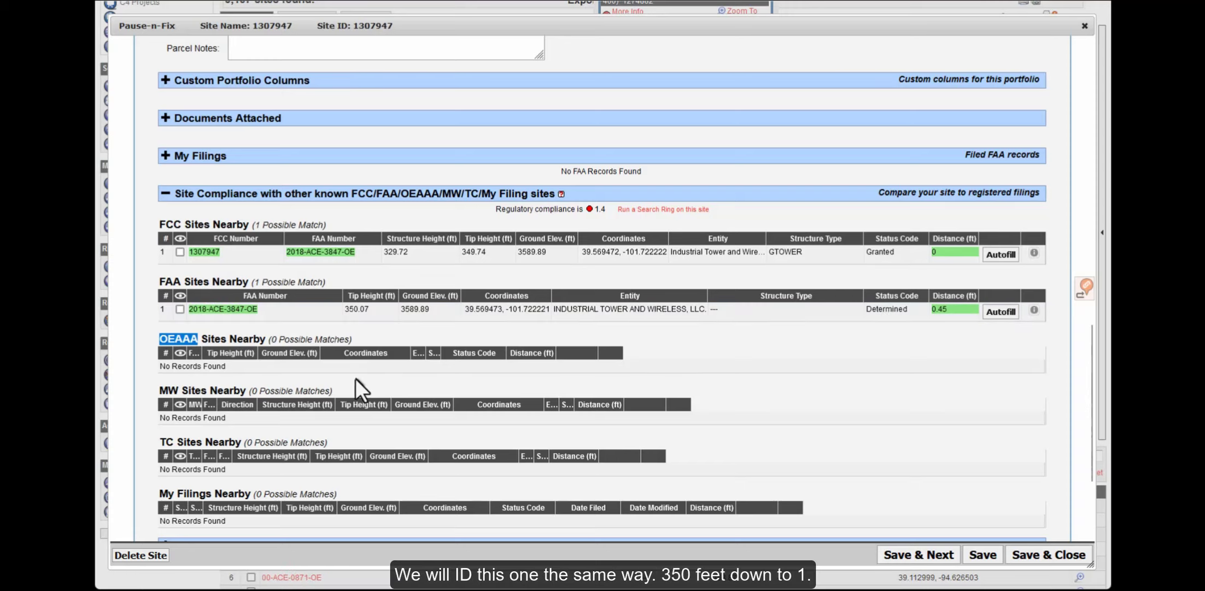
scroll(691, 222, "up", 10)
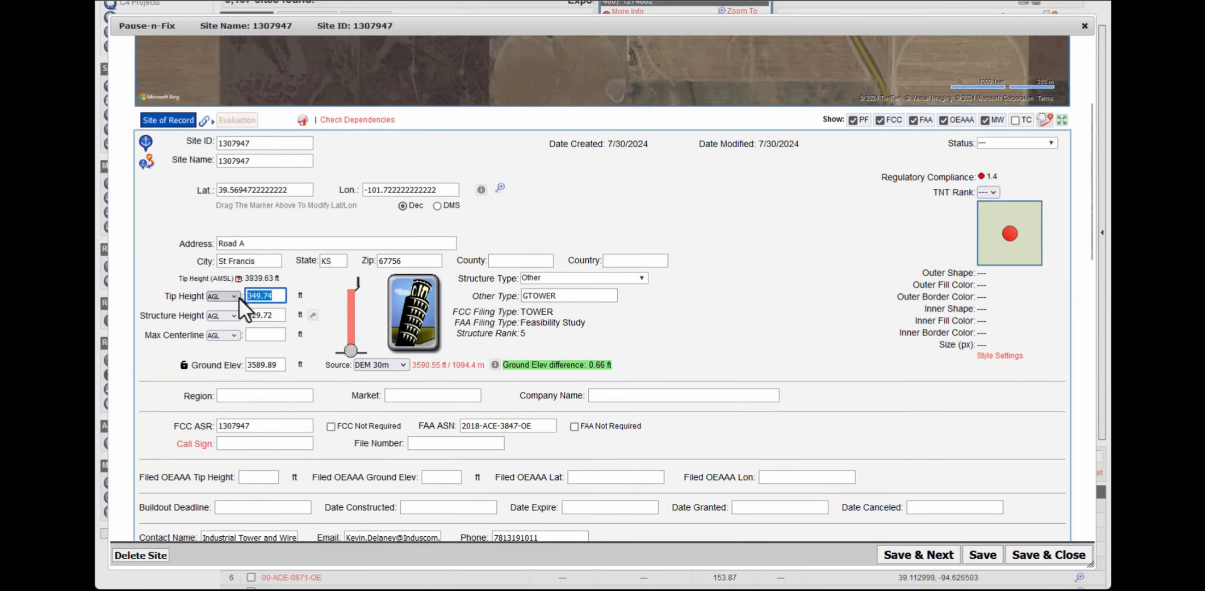
type("1")
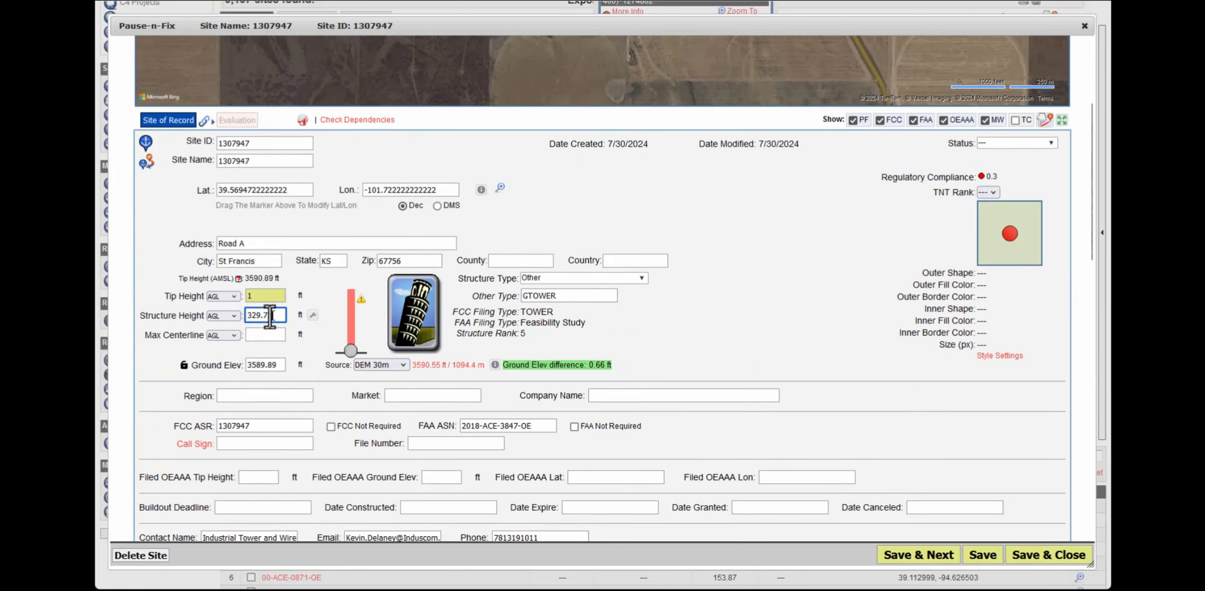
double_click(265, 315)
type("1")
Add 'Change from 350 feet' on a new line in the site notes
scroll(323, 398, "down", 1)
scroll(322, 398, "down", 5)
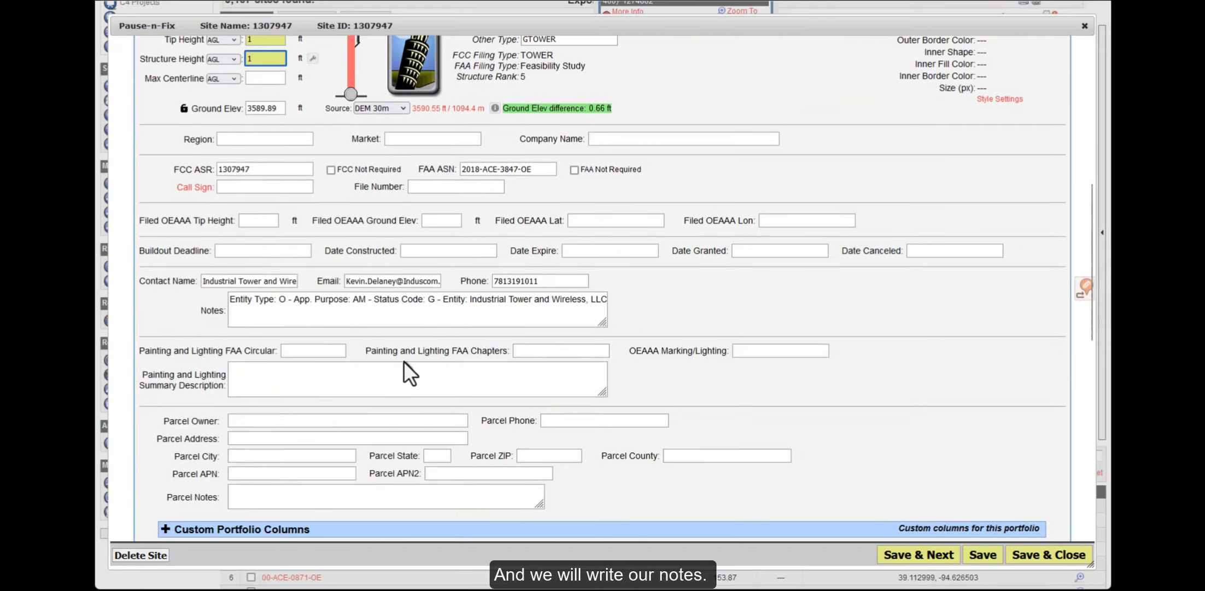
left_click(592, 320)
key("Return")
type("Change from 350 feet")
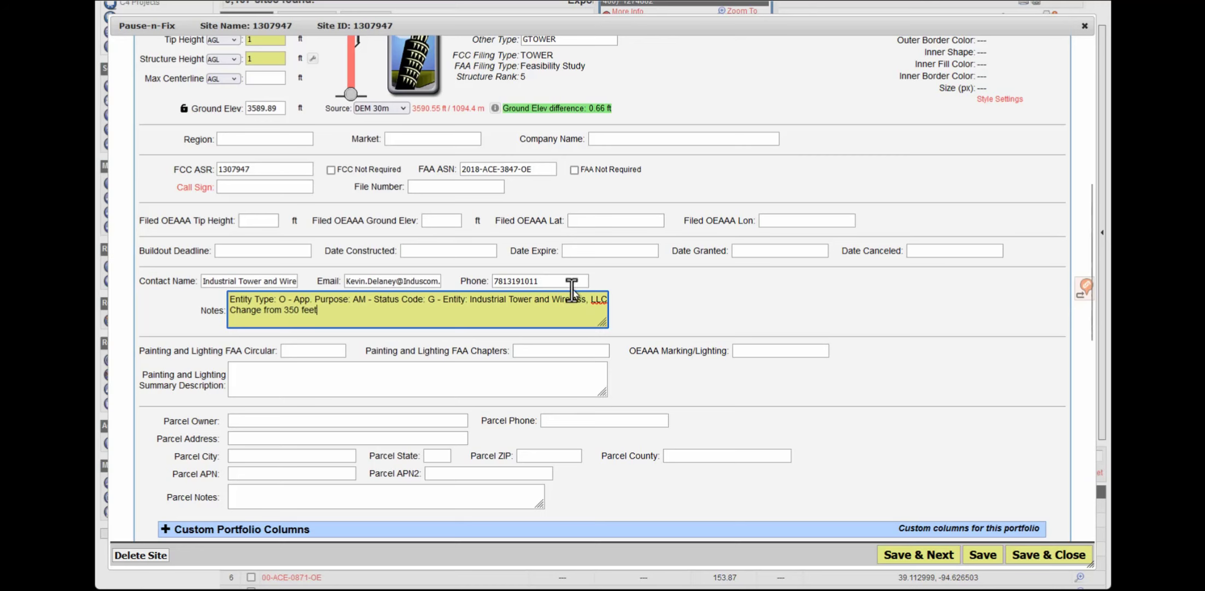
scroll(669, 326, "up", 5)
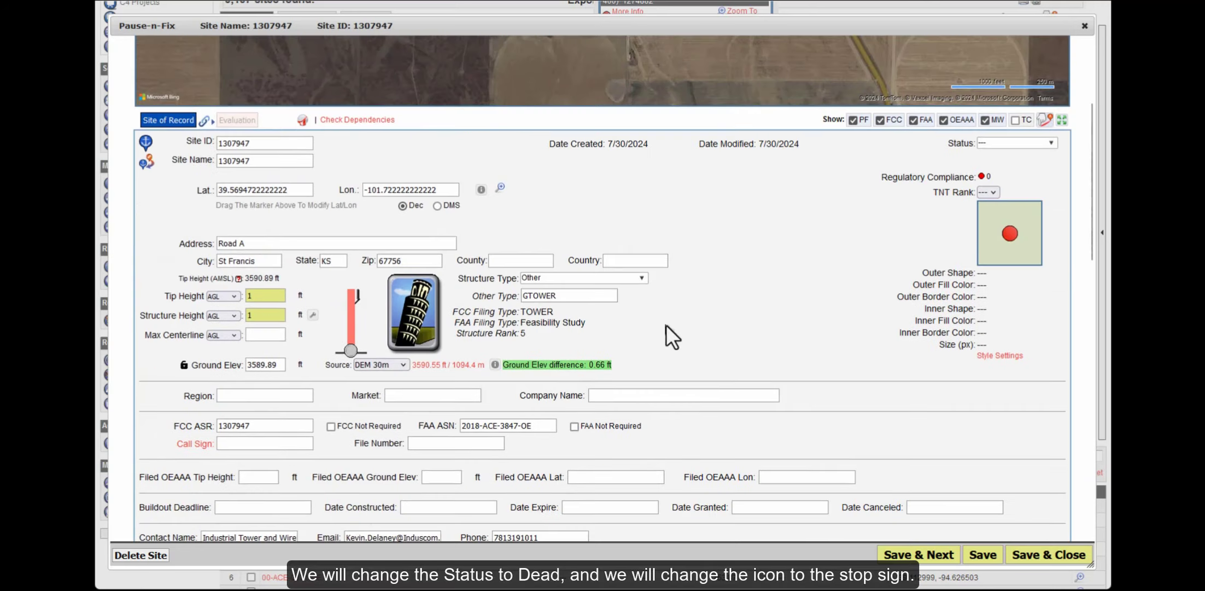
Set site 1307947 to Dead with a red hexagon marker, then save and close
left_click(995, 145)
left_click(1004, 294)
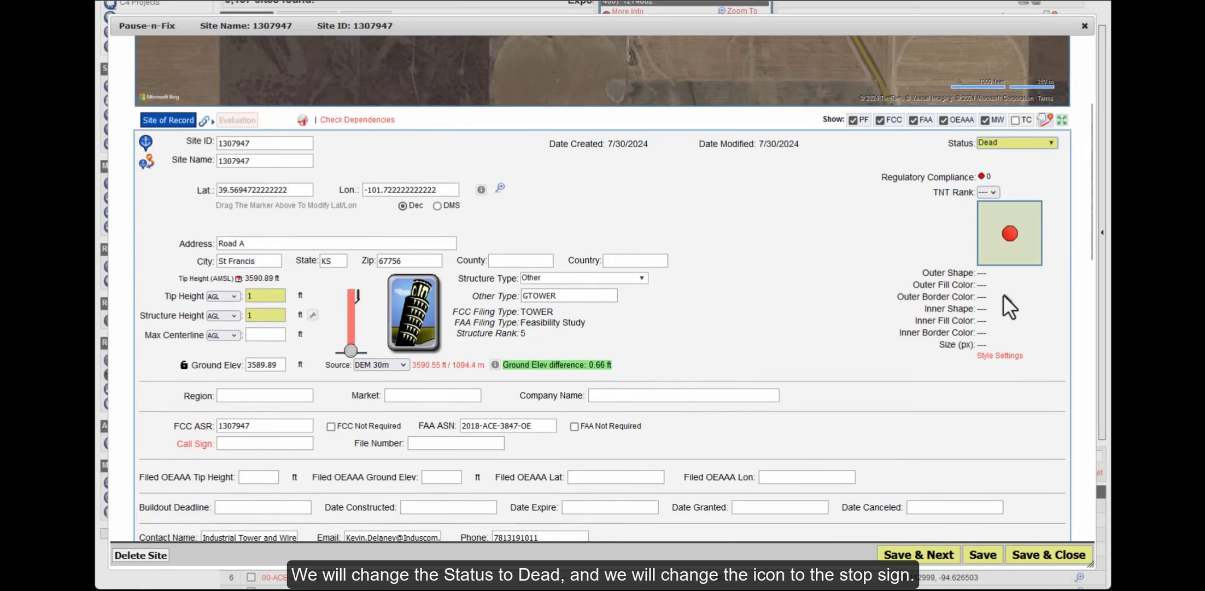
left_click(993, 355)
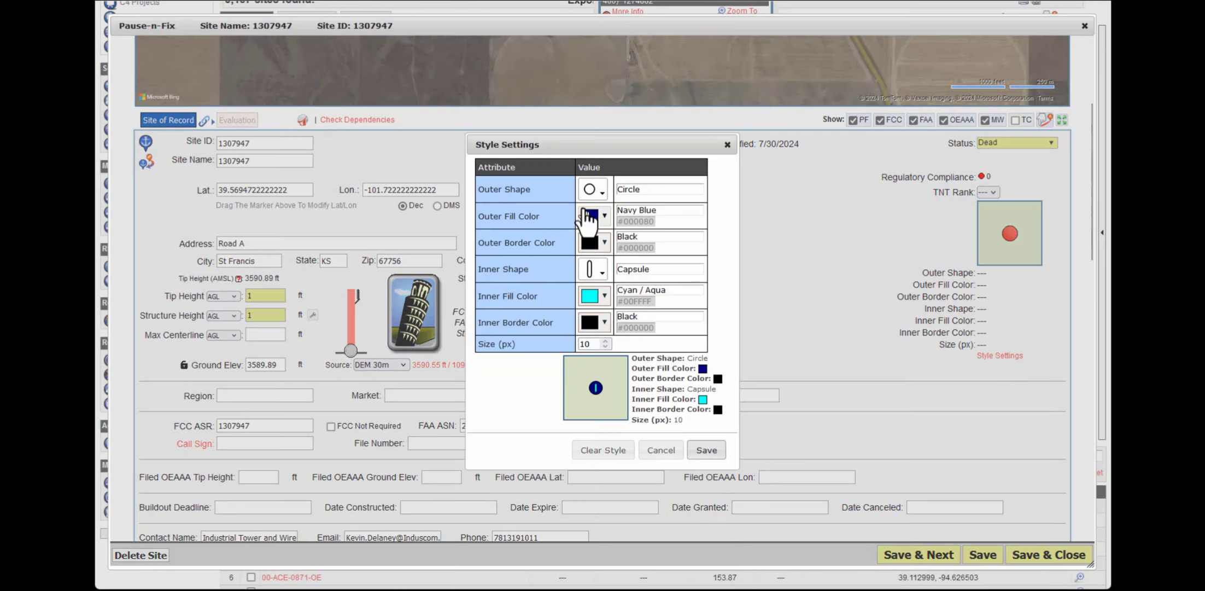
left_click(594, 192)
left_click(677, 248)
left_click(600, 216)
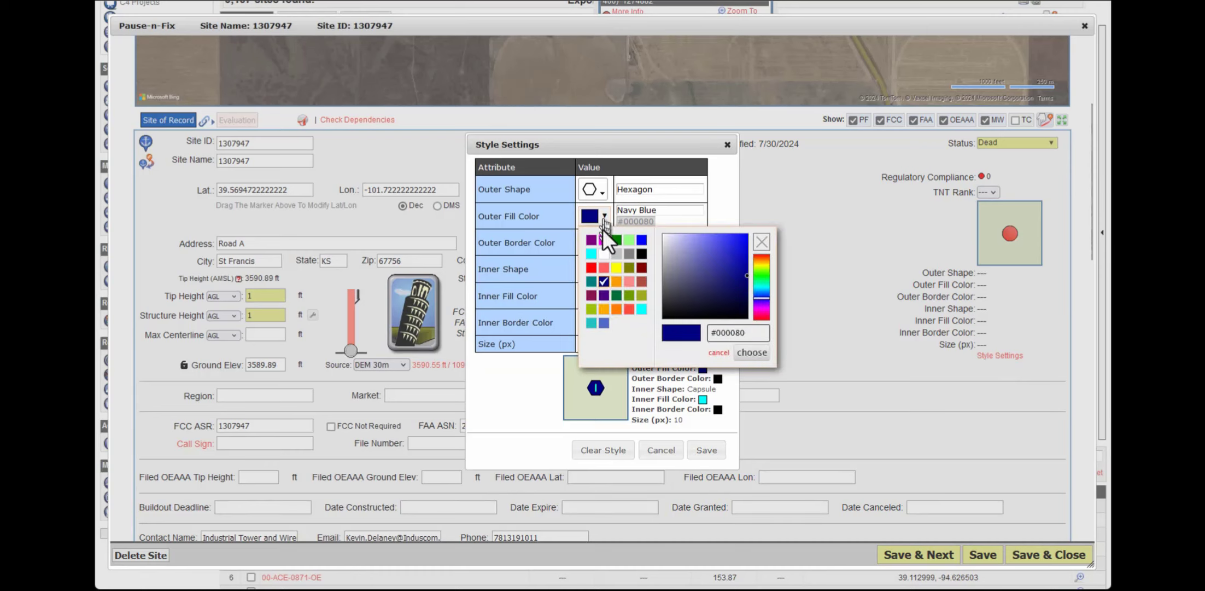
left_click(591, 268)
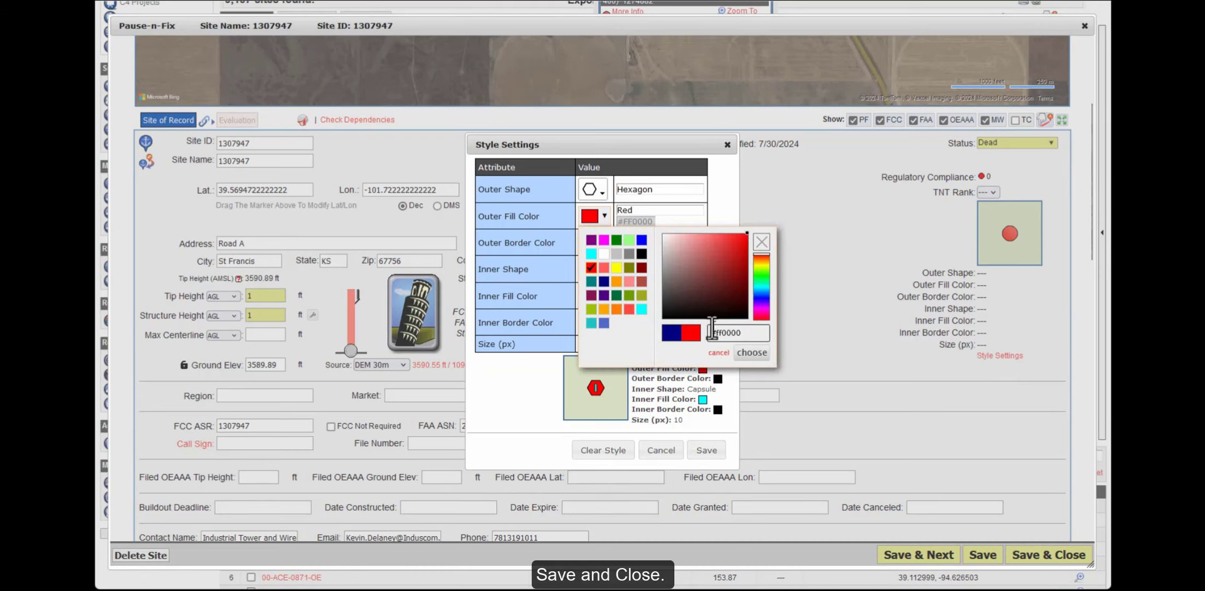
left_click(751, 352)
left_click(705, 451)
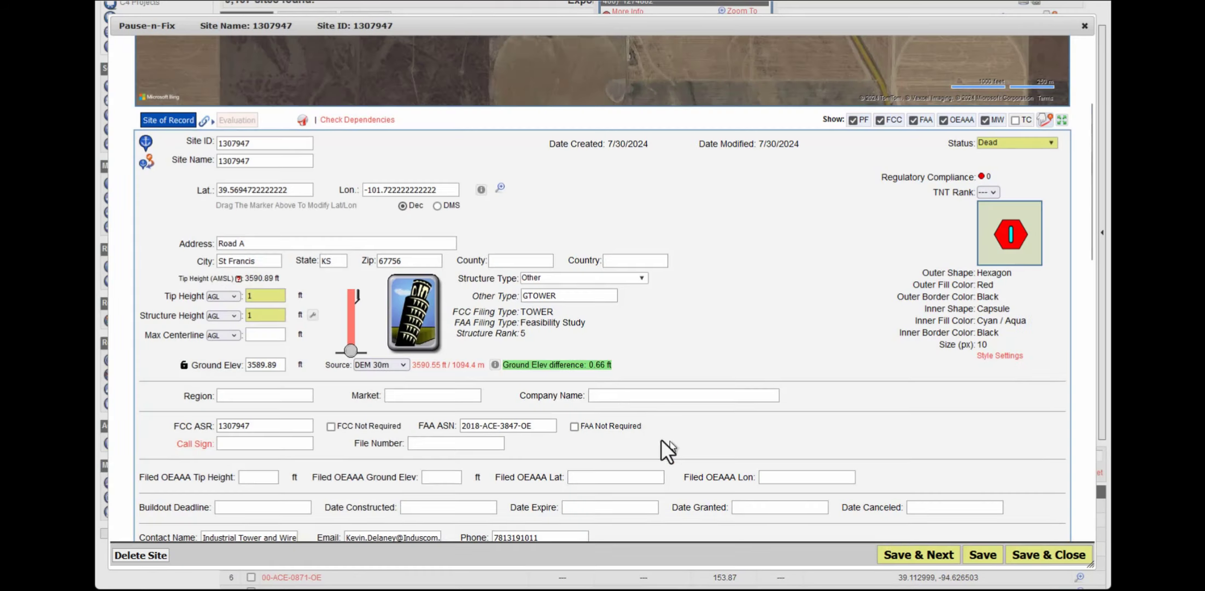
left_click(1063, 555)
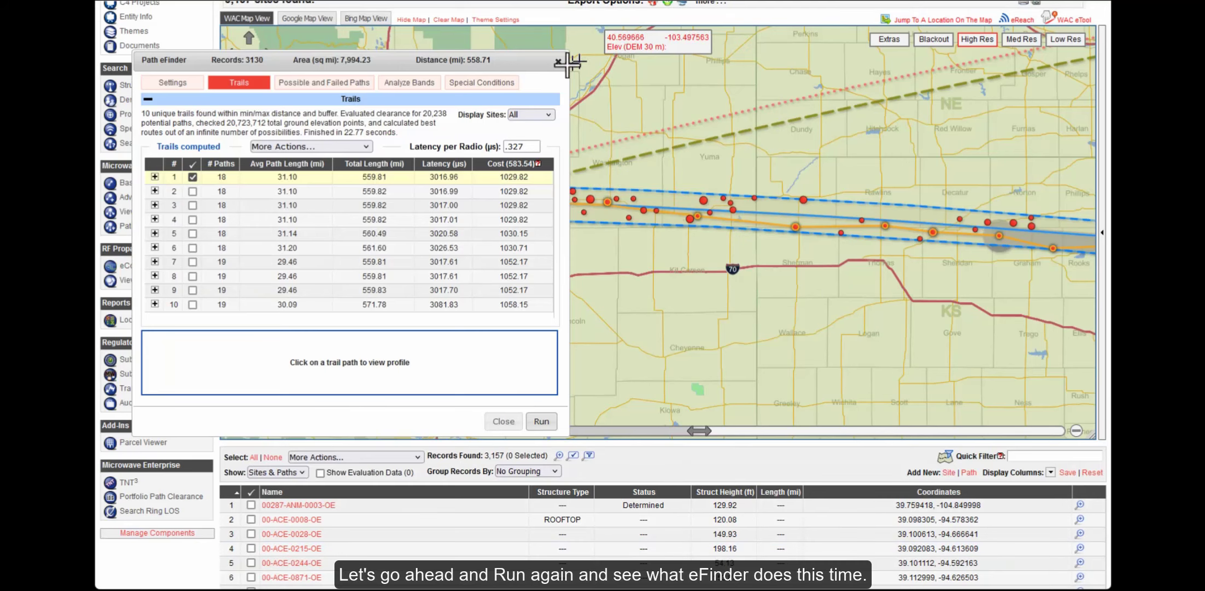
Re-run Path eFinder so the top trail uses 17 paths at cost 1007.76
left_click(542, 421)
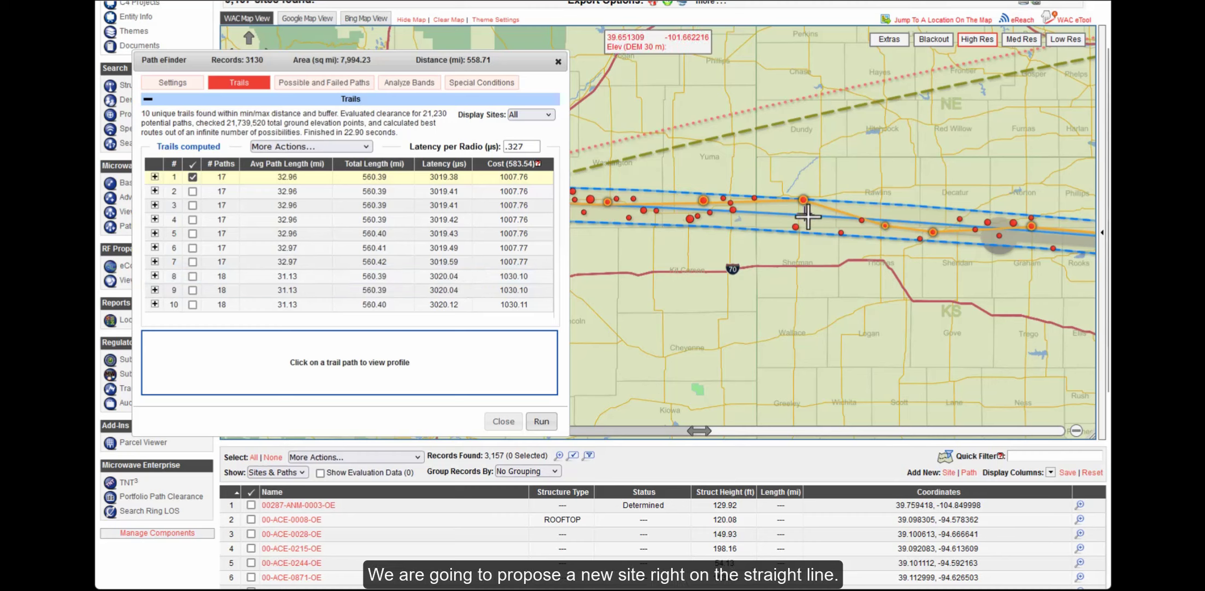
Switch the map to Google satellite imagery and zoom in closely
scroll(797, 221, "up", 1)
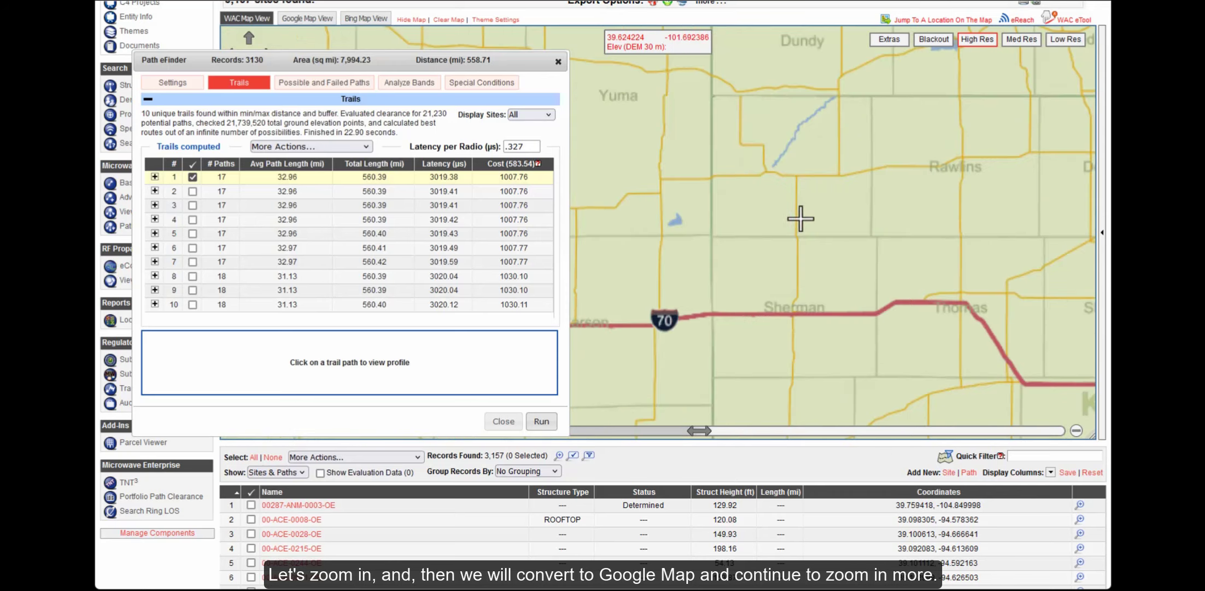
scroll(799, 224, "up", 1)
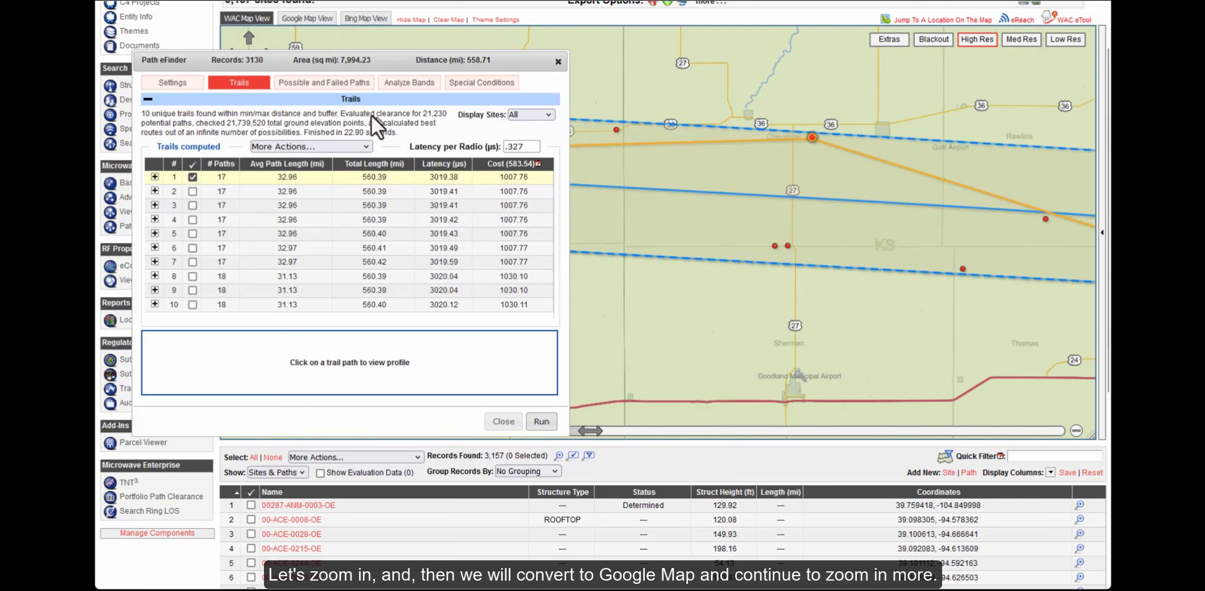
left_click(302, 23)
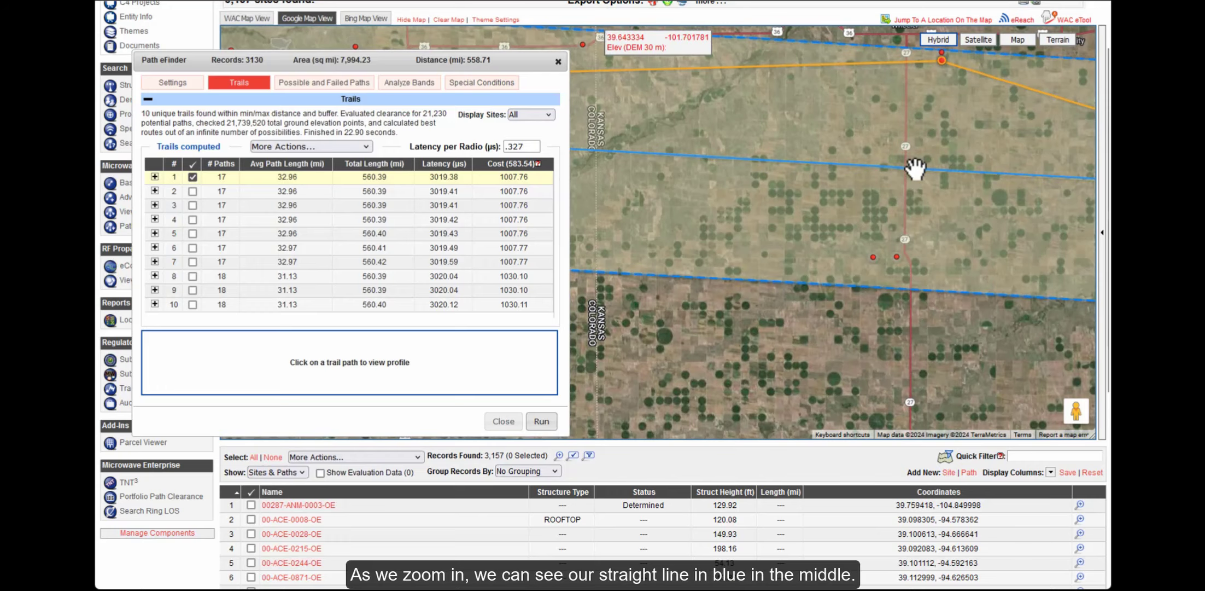
scroll(914, 168, "up", 1)
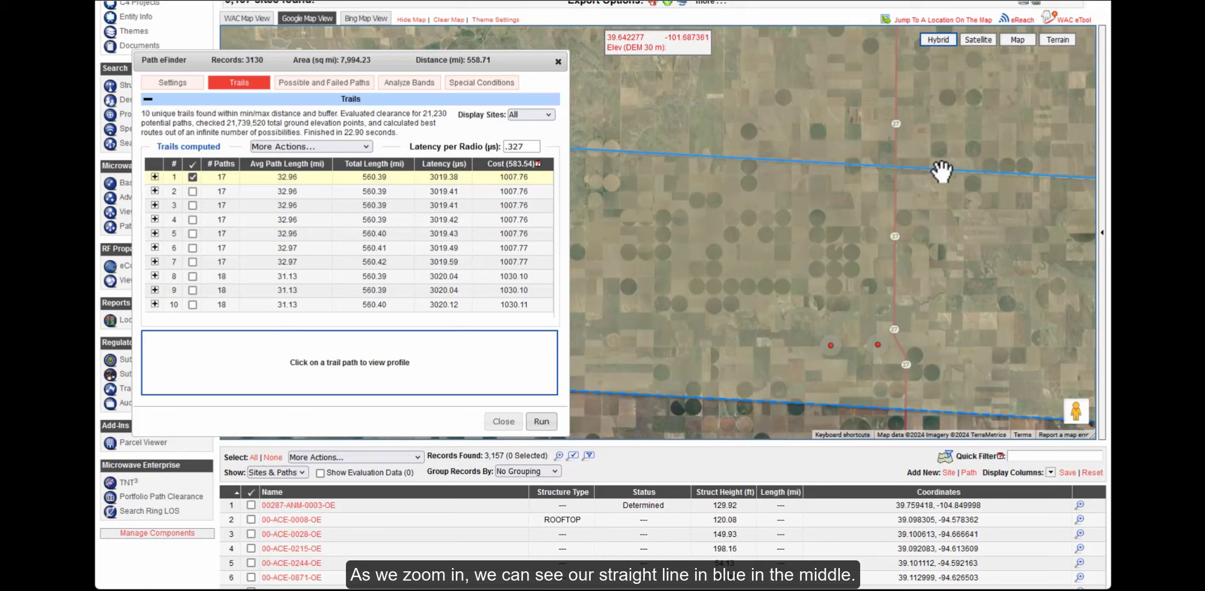
scroll(936, 171, "up", 1)
scroll(853, 167, "up", 1)
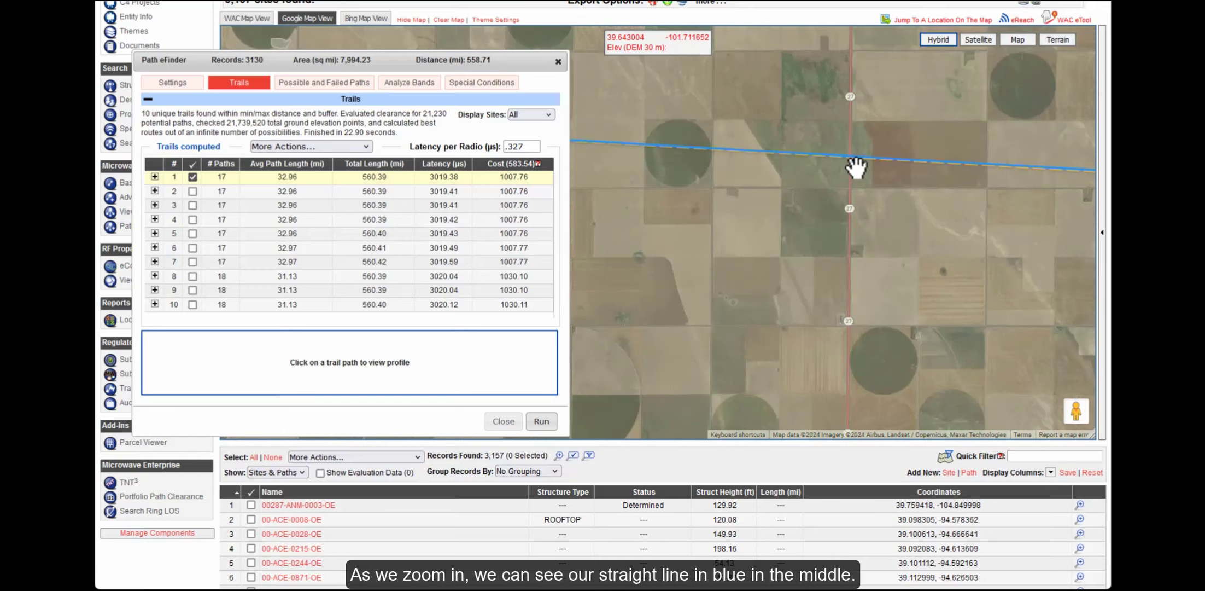
scroll(856, 166, "up", 1)
scroll(804, 185, "up", 1)
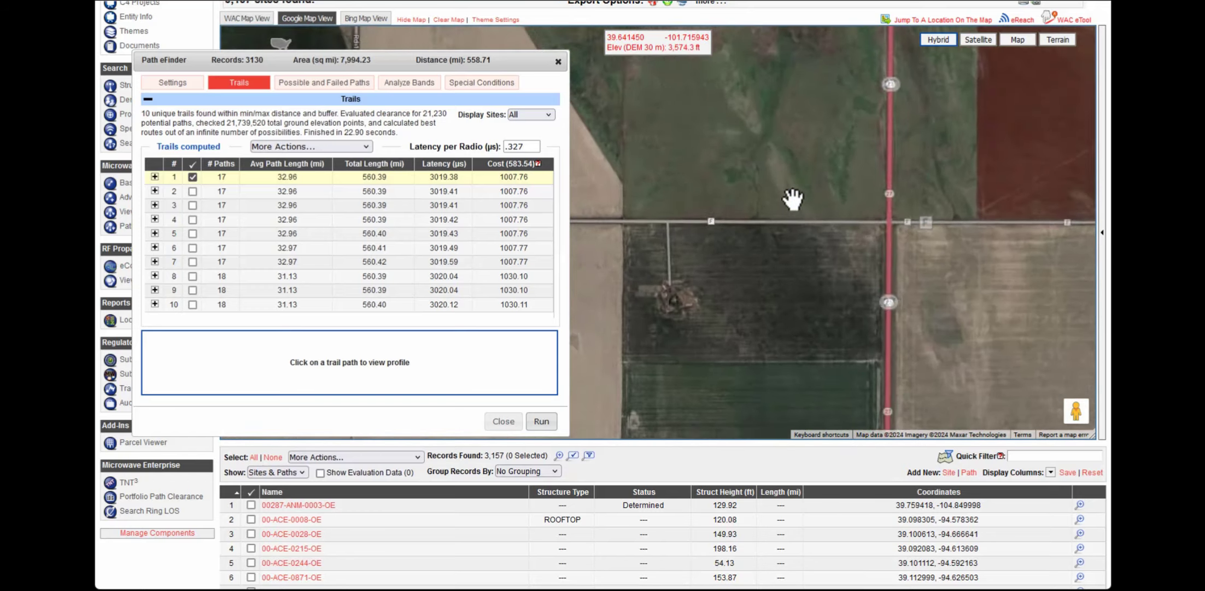
scroll(753, 254, "up", 1)
Pan east along Rd F to frame the road 27 intersection below the blue path line
left_click_drag(705, 255, 886, 161)
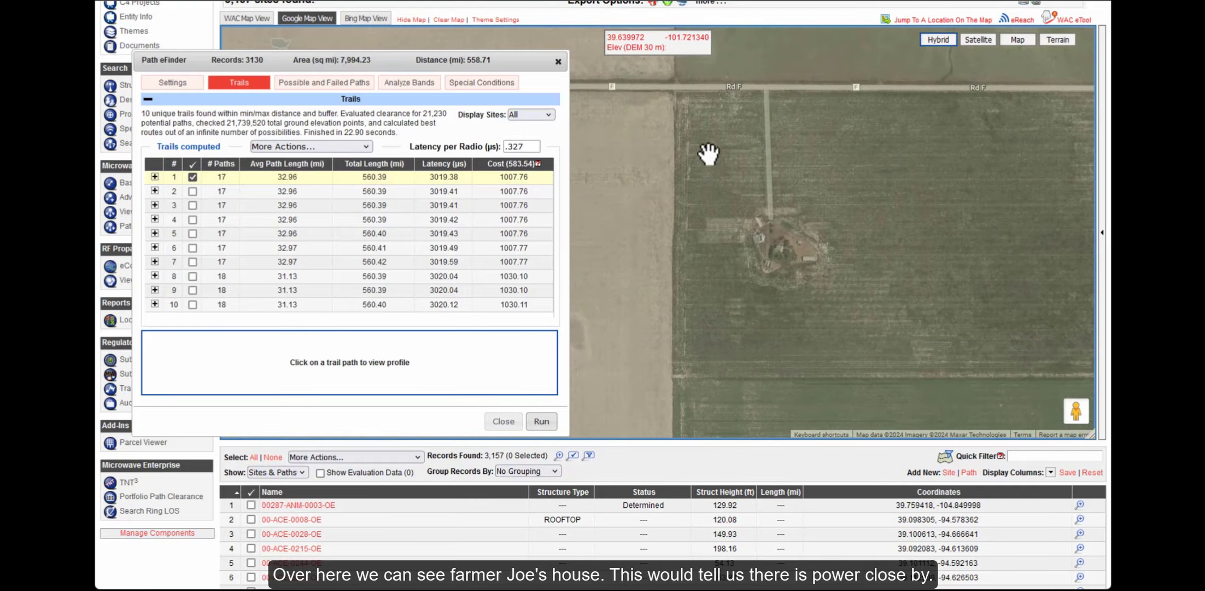
left_click_drag(726, 152, 947, 194)
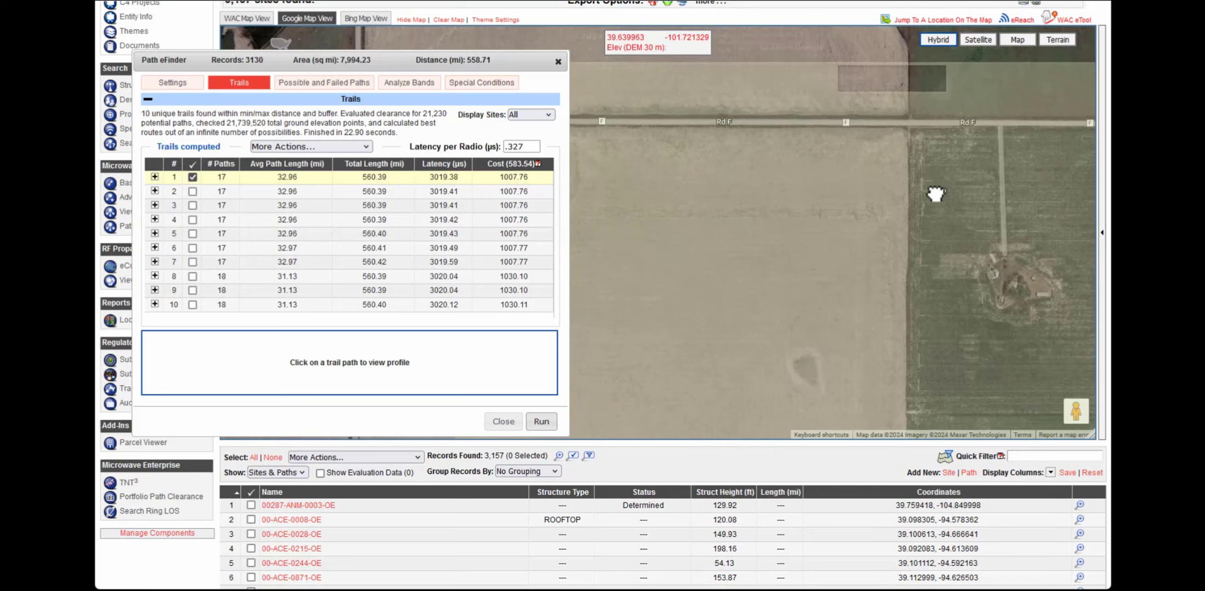
scroll(958, 140, "up", 1)
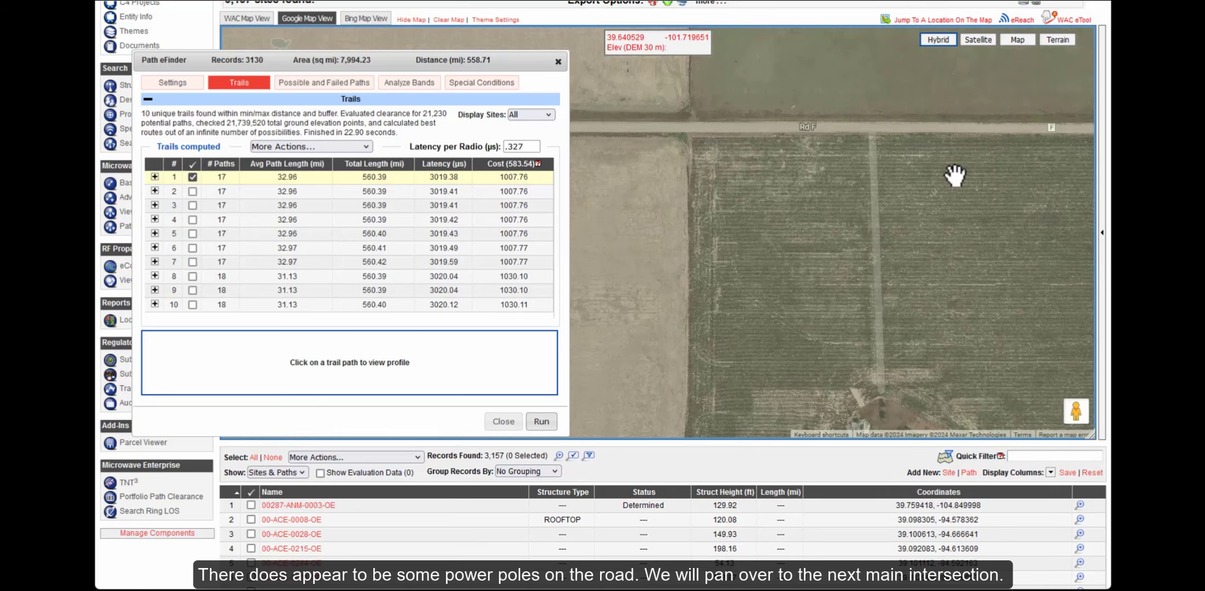
left_click_drag(964, 175, 778, 193)
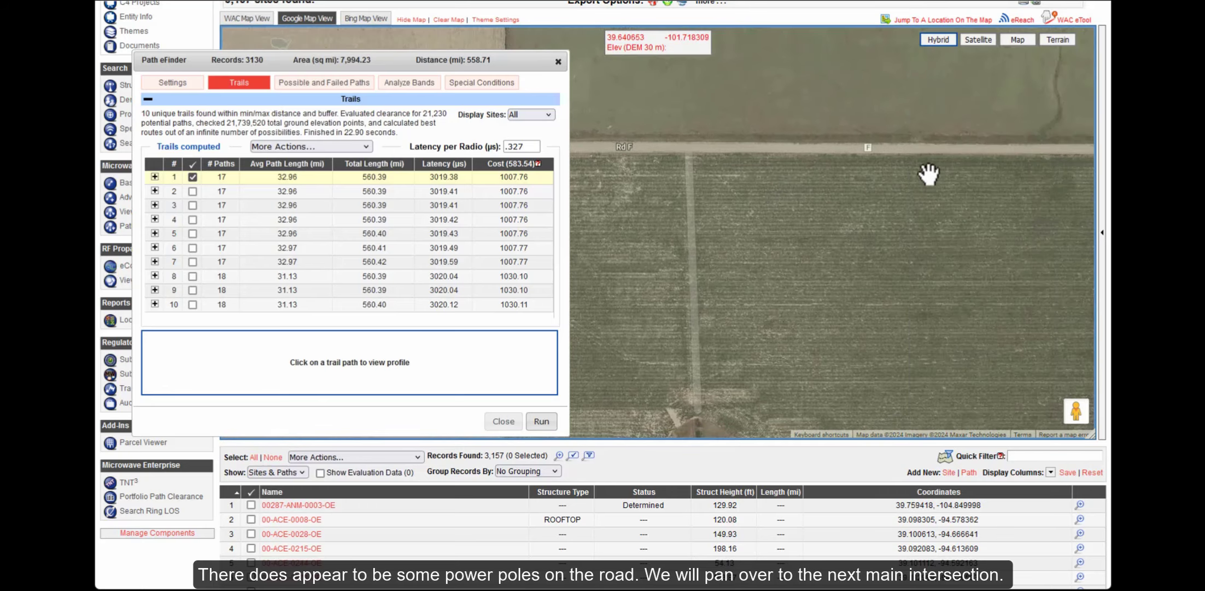
left_click_drag(946, 191, 778, 205)
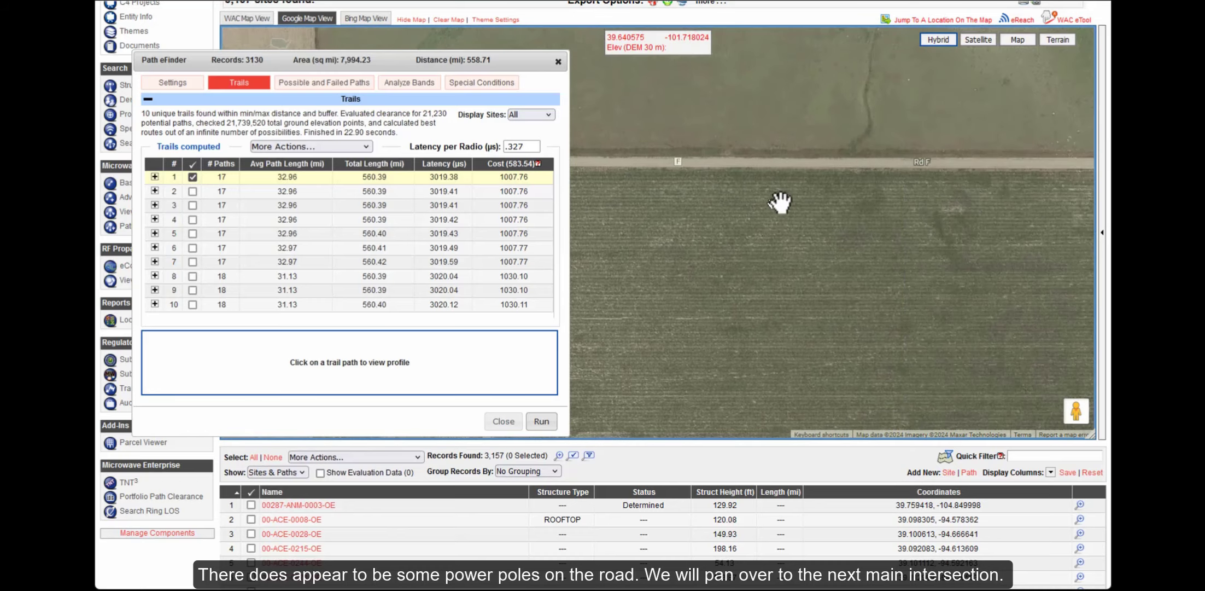
left_click_drag(984, 204, 761, 210)
left_click_drag(974, 210, 678, 216)
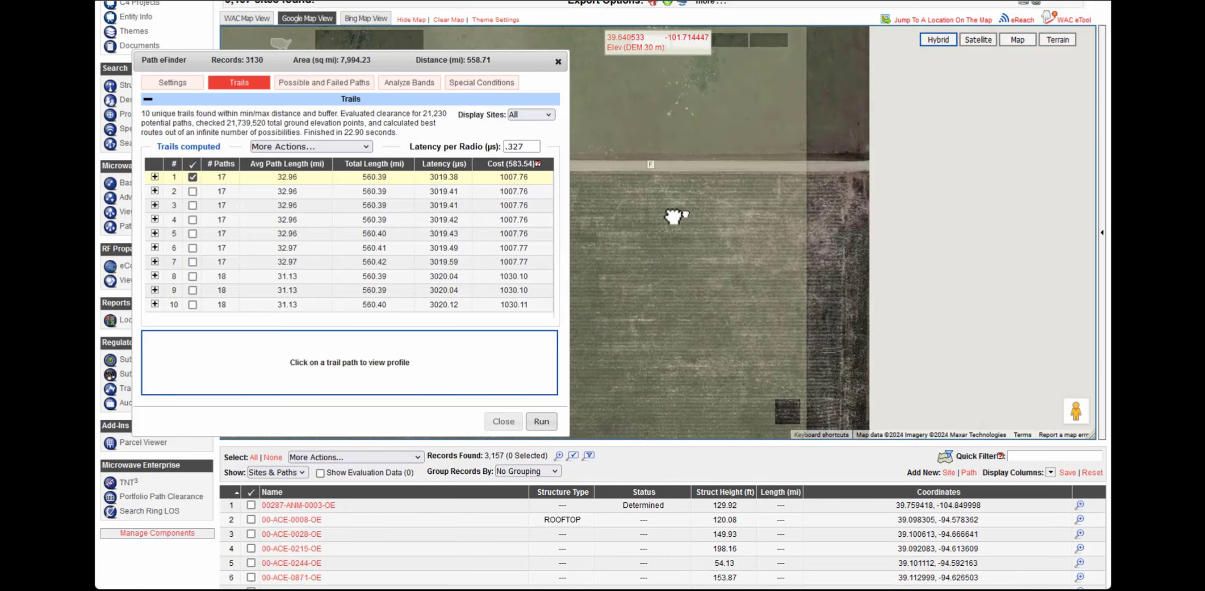
left_click_drag(856, 170, 726, 258)
scroll(742, 248, "down", 1)
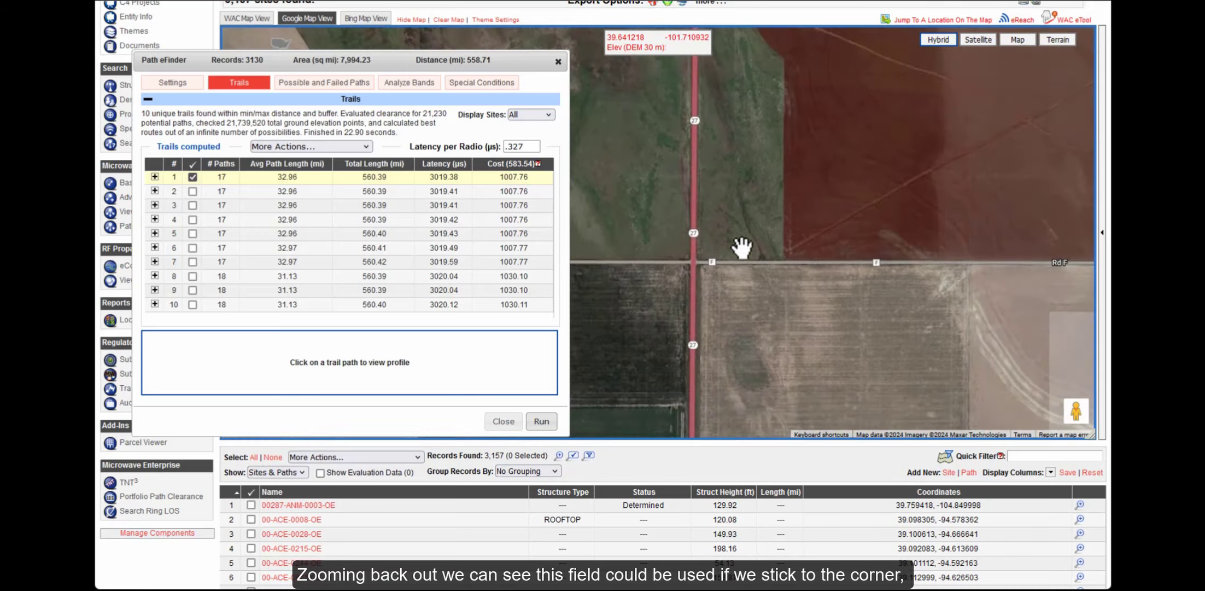
left_click_drag(826, 70, 807, 135)
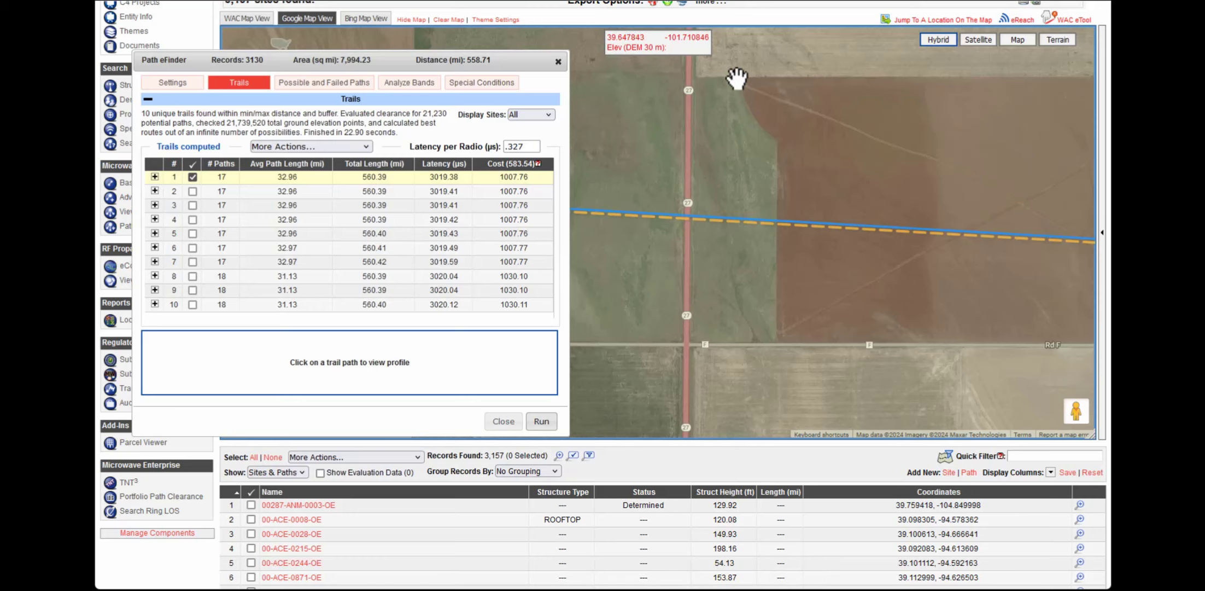
left_click_drag(756, 301, 819, 214)
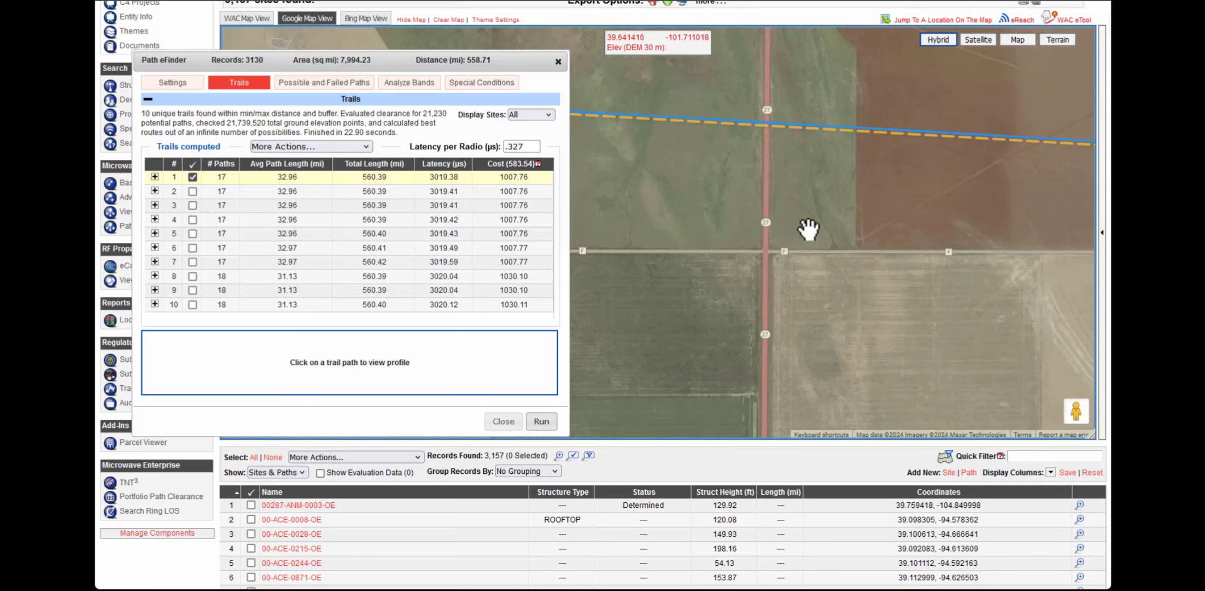
Enable WAC eTool and drop a location marker in the field beside the Rd F intersection
scroll(825, 227, "up", 1)
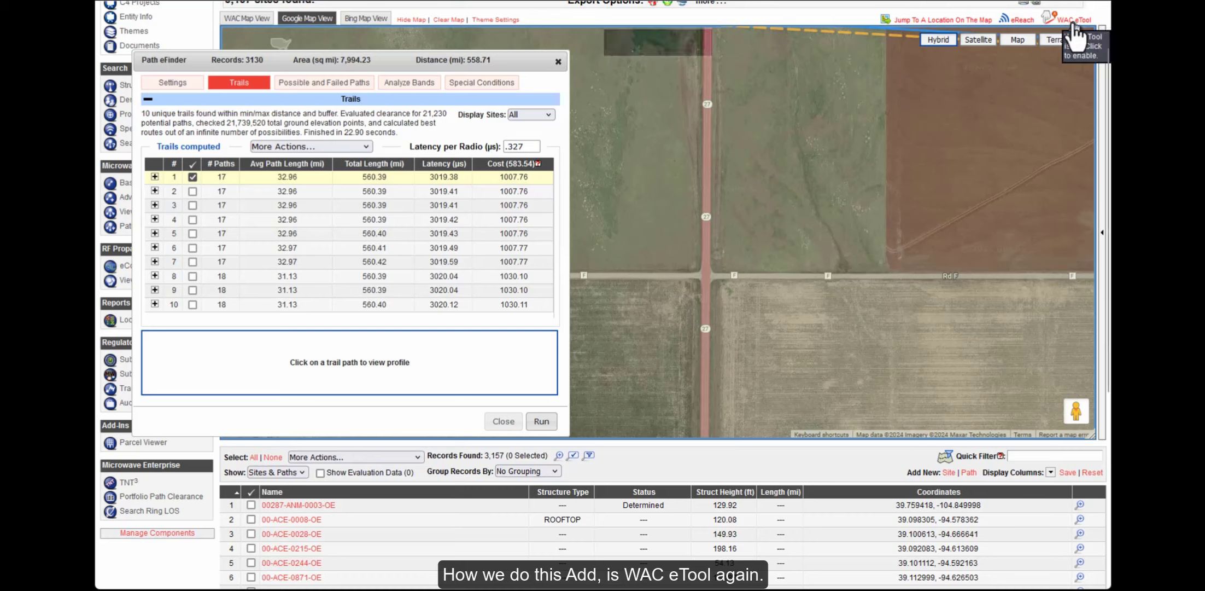
left_click(1073, 22)
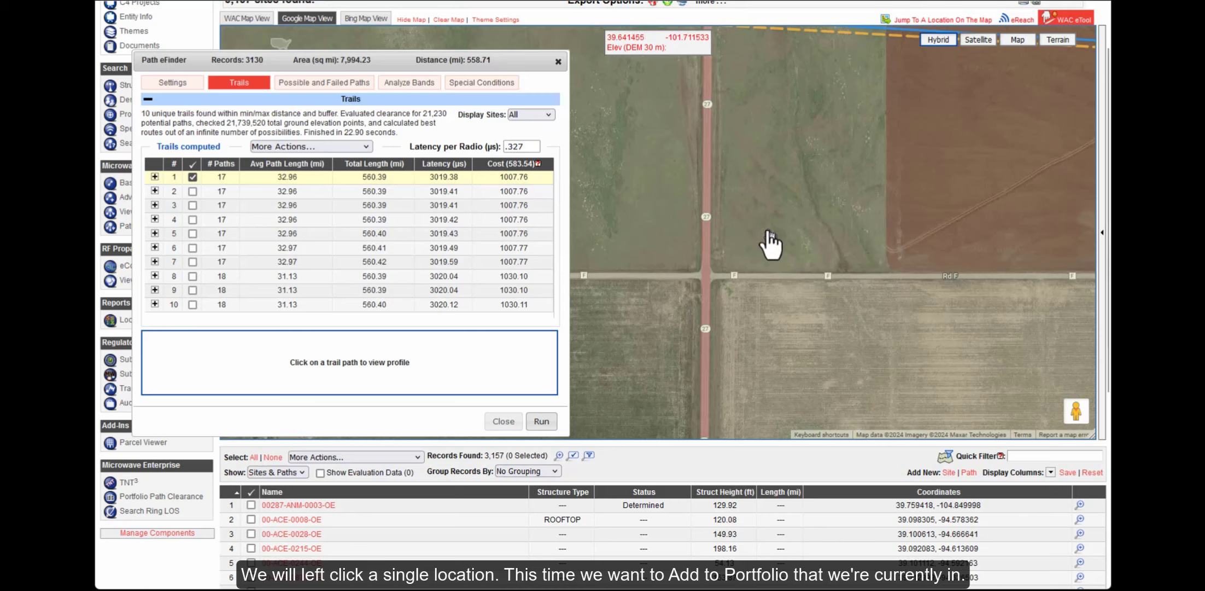
left_click(769, 233)
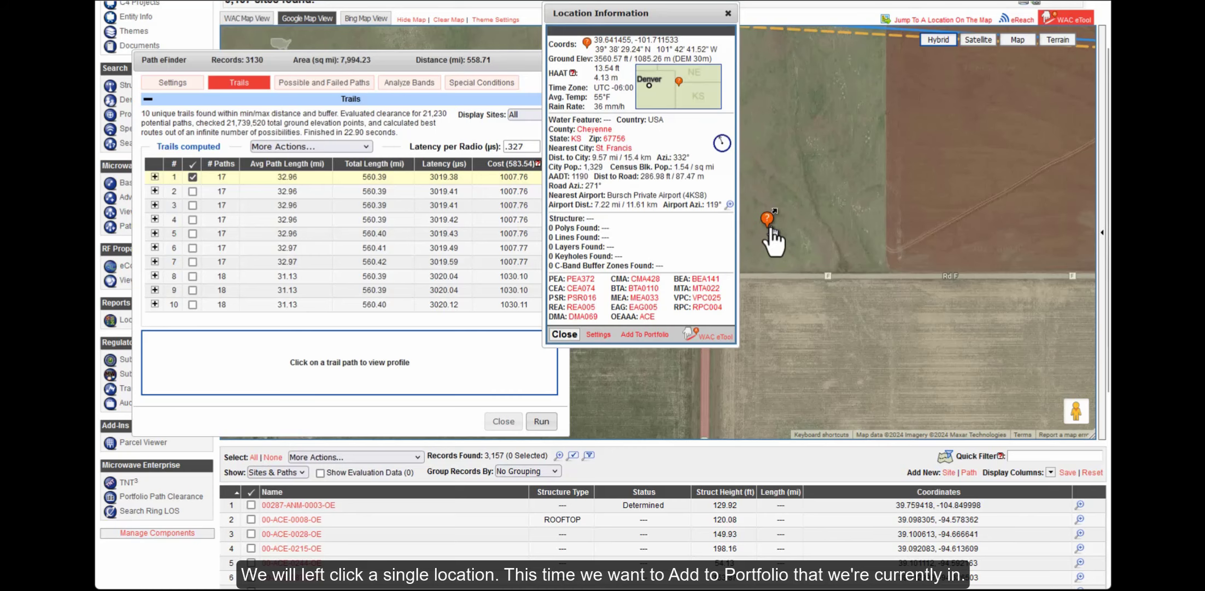
Add the spot as a new site and clear the prefilled LP Broadband company name
left_click(645, 335)
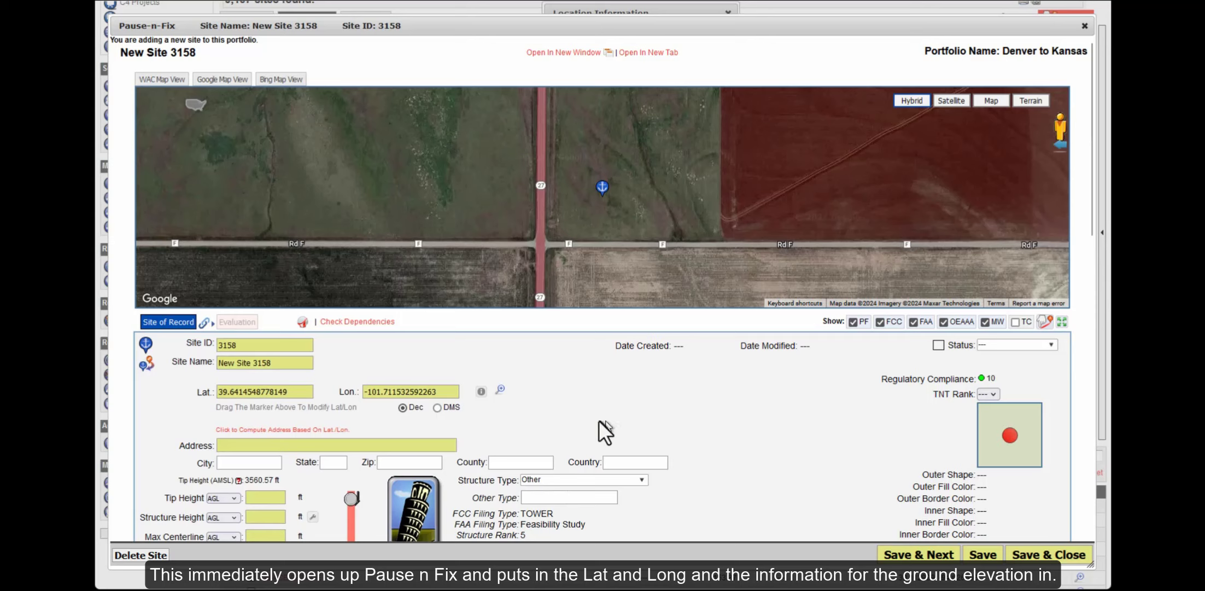
scroll(604, 432, "down", 1)
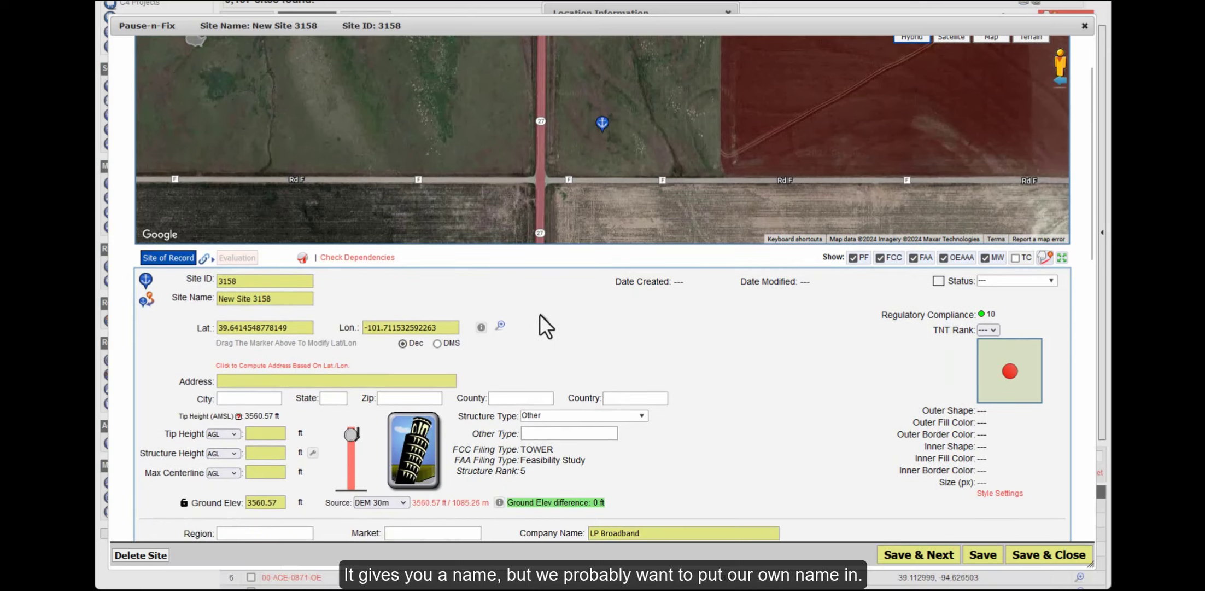
scroll(540, 313, "down", 1)
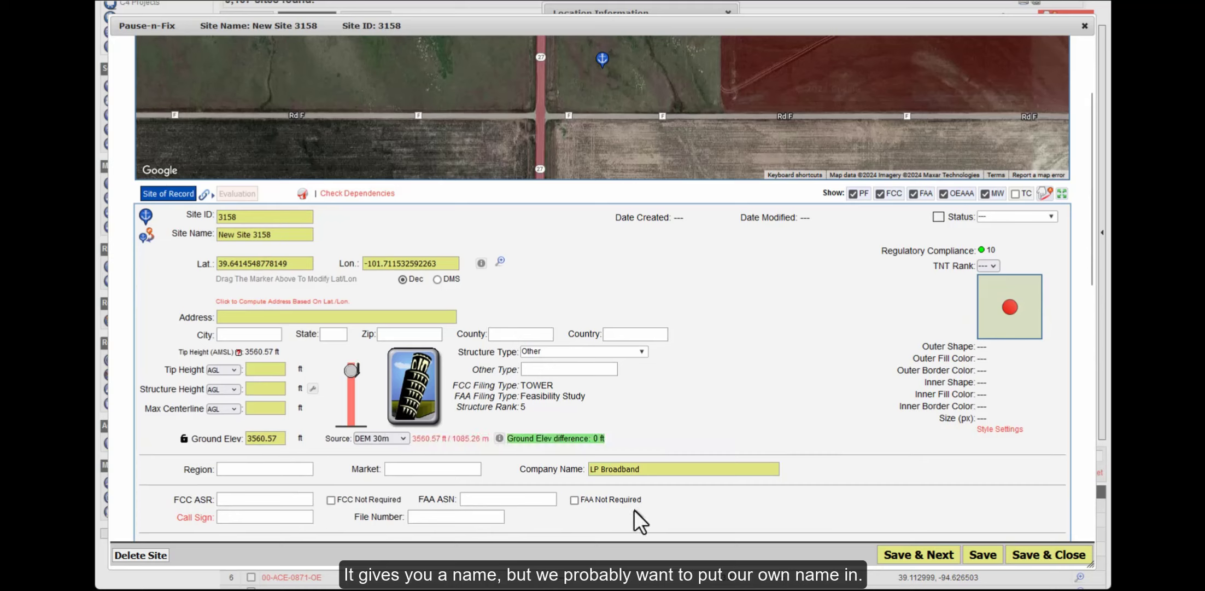
left_click(651, 469)
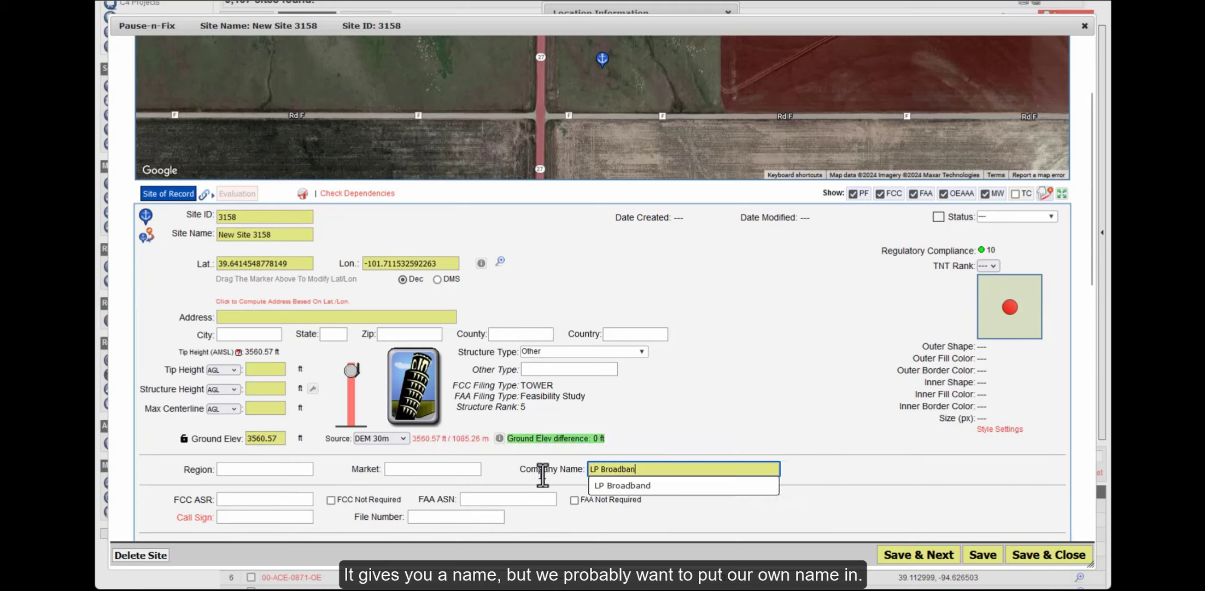
left_click_drag(654, 469, 597, 470)
key("BackSpace")
left_click(642, 390)
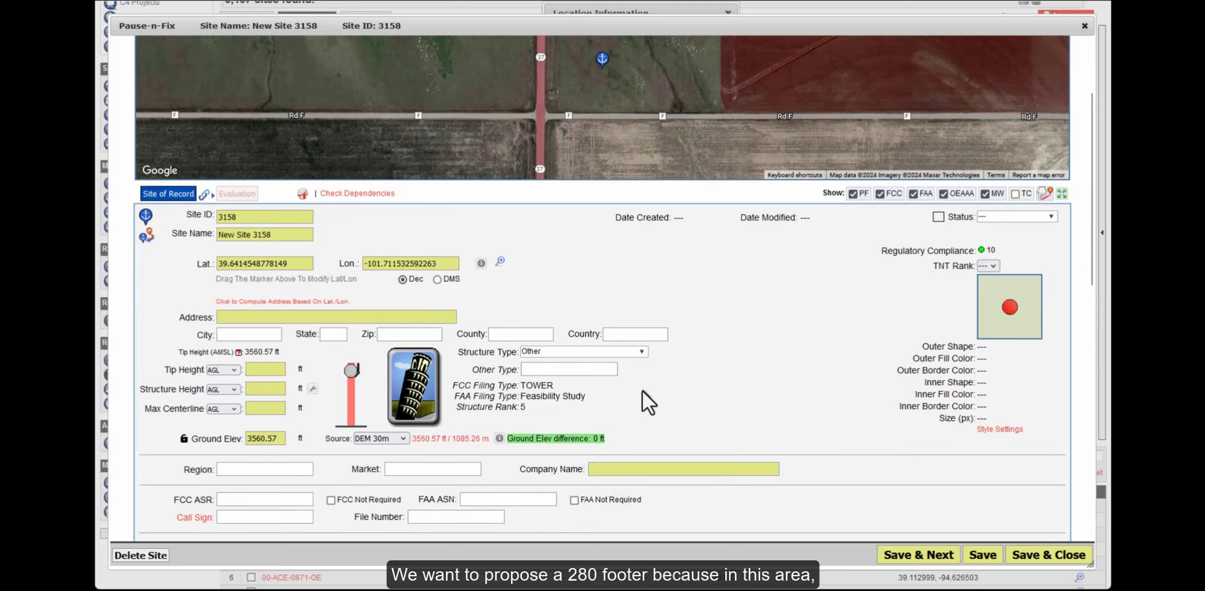
Enter 280 ft for both the tip height and the structure height
scroll(638, 389, "down", 1)
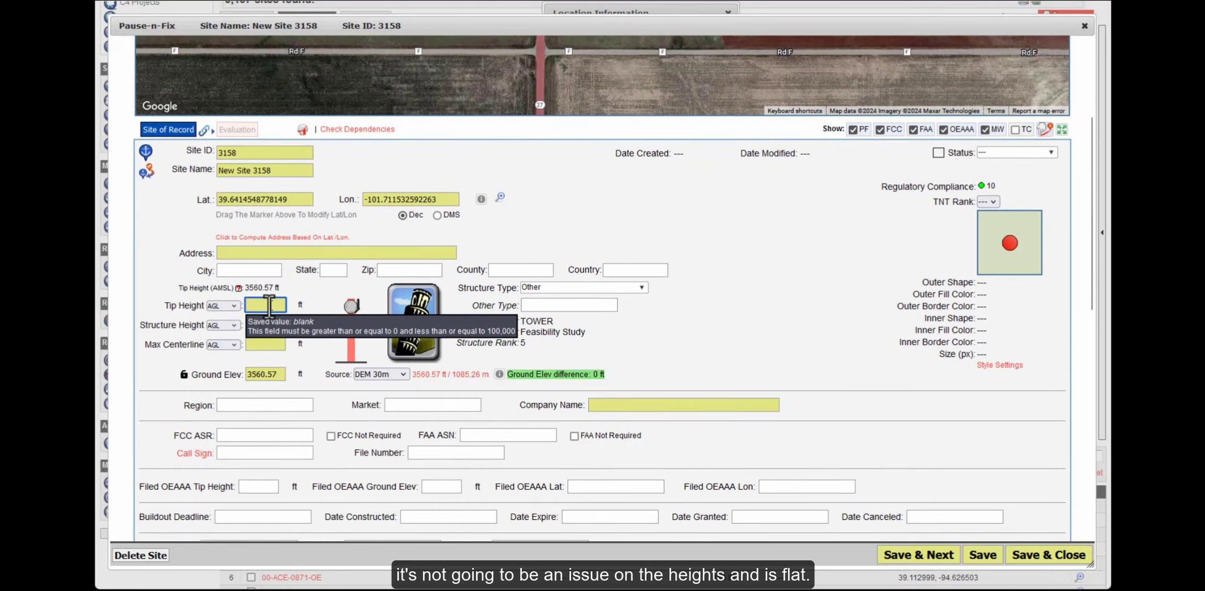
type("280")
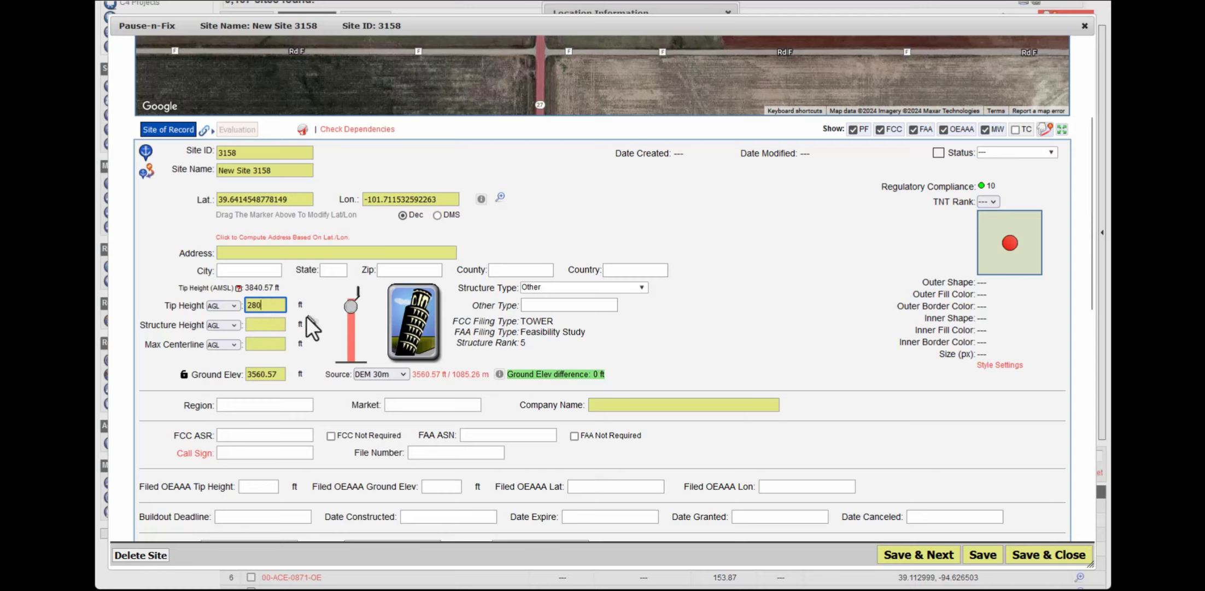
left_click(267, 327)
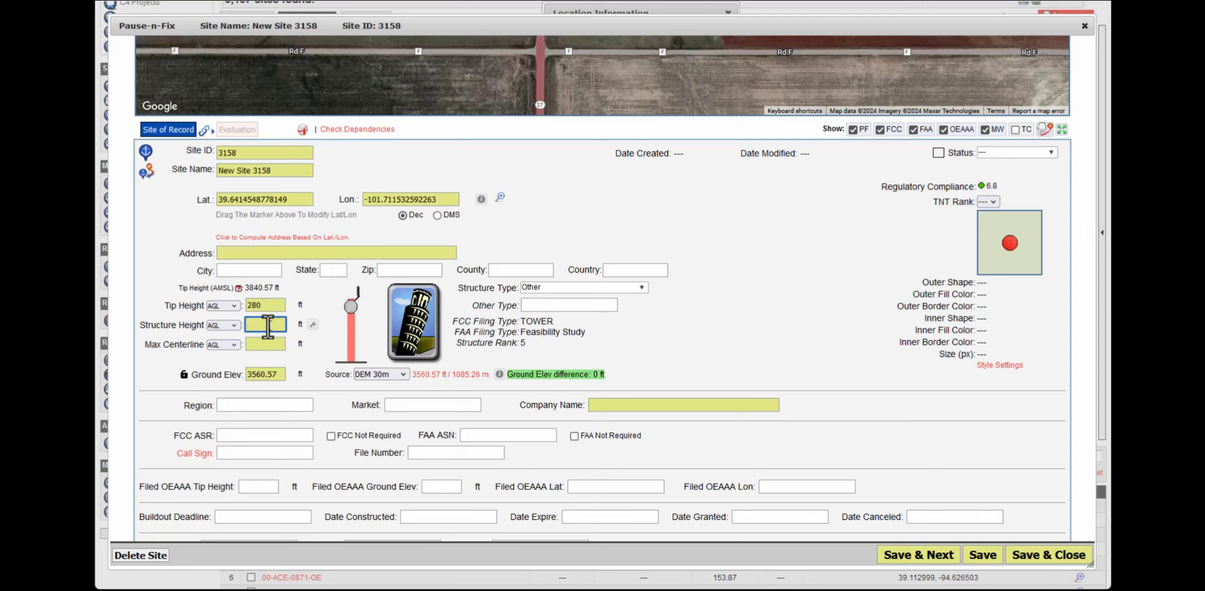
type("280")
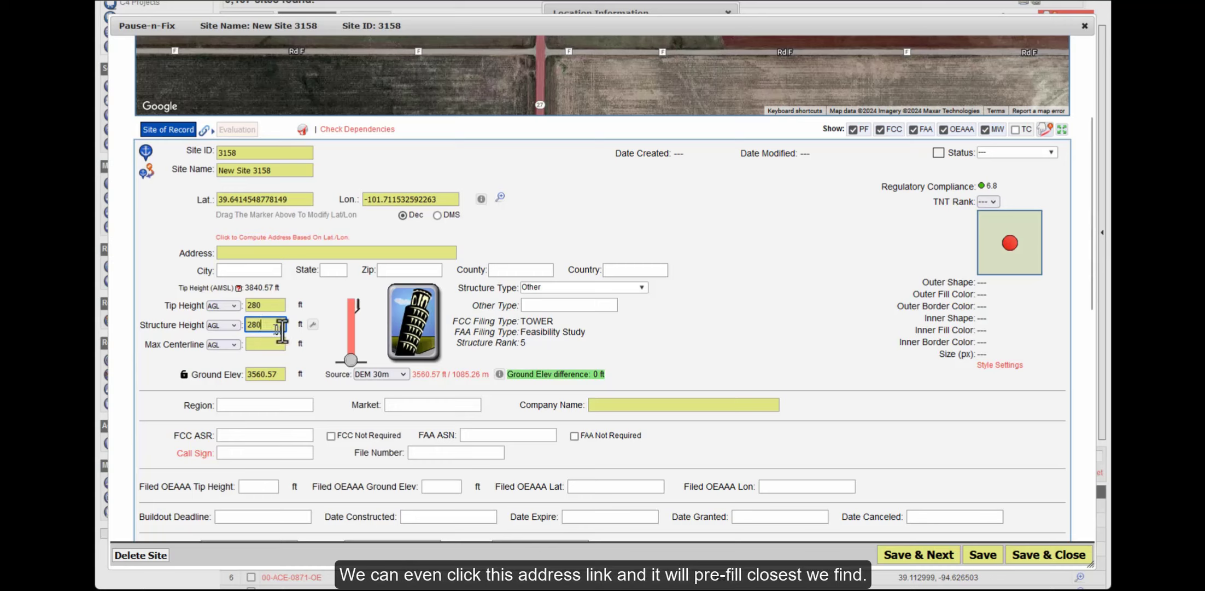
left_click(277, 239)
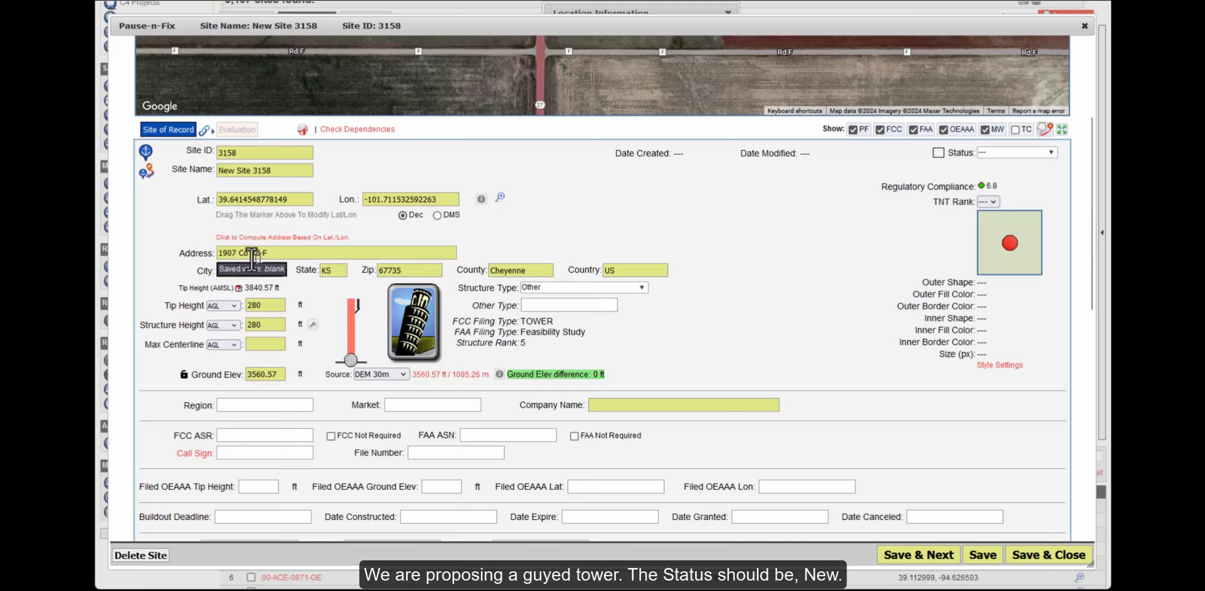
left_click(543, 288)
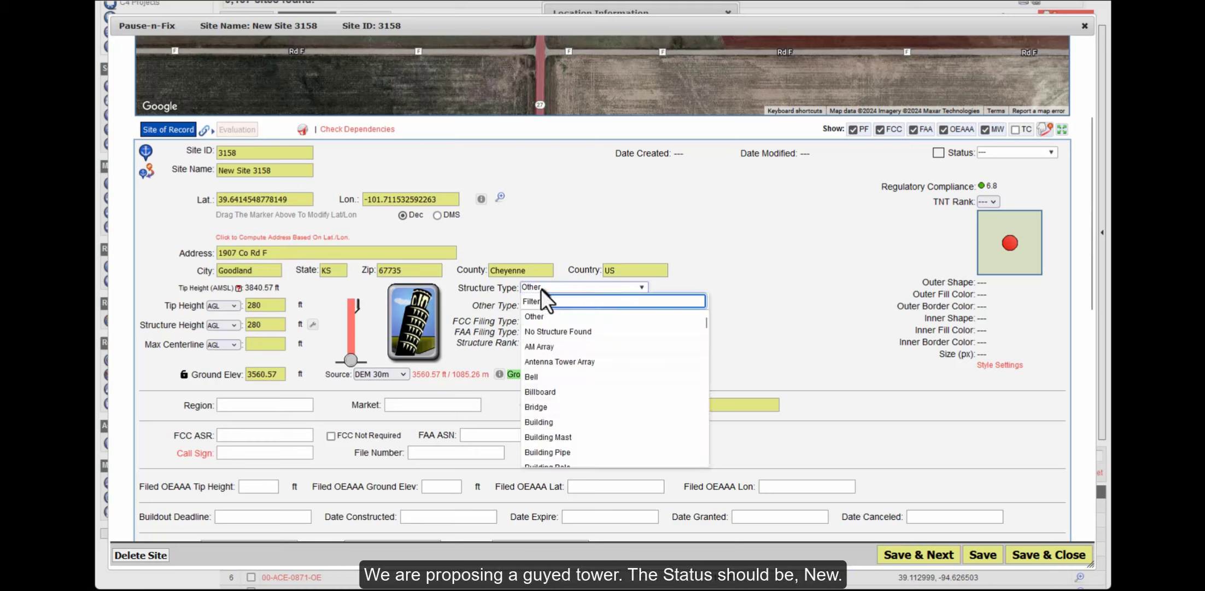
type("guy")
left_click(556, 317)
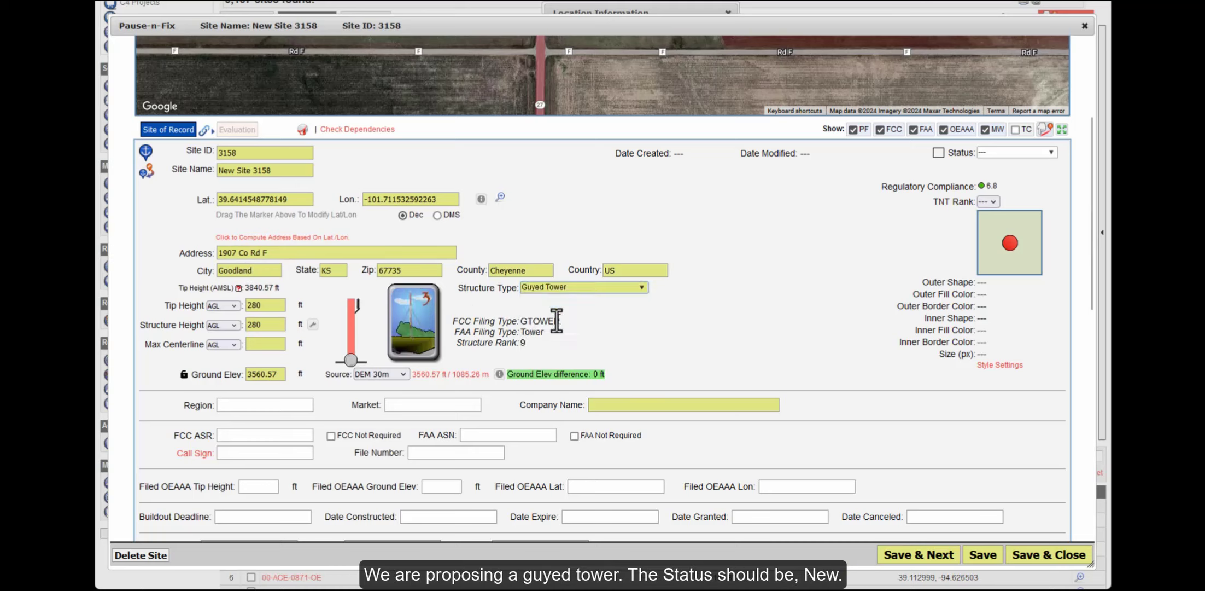
Set New Site 3158's status to New
left_click(1004, 152)
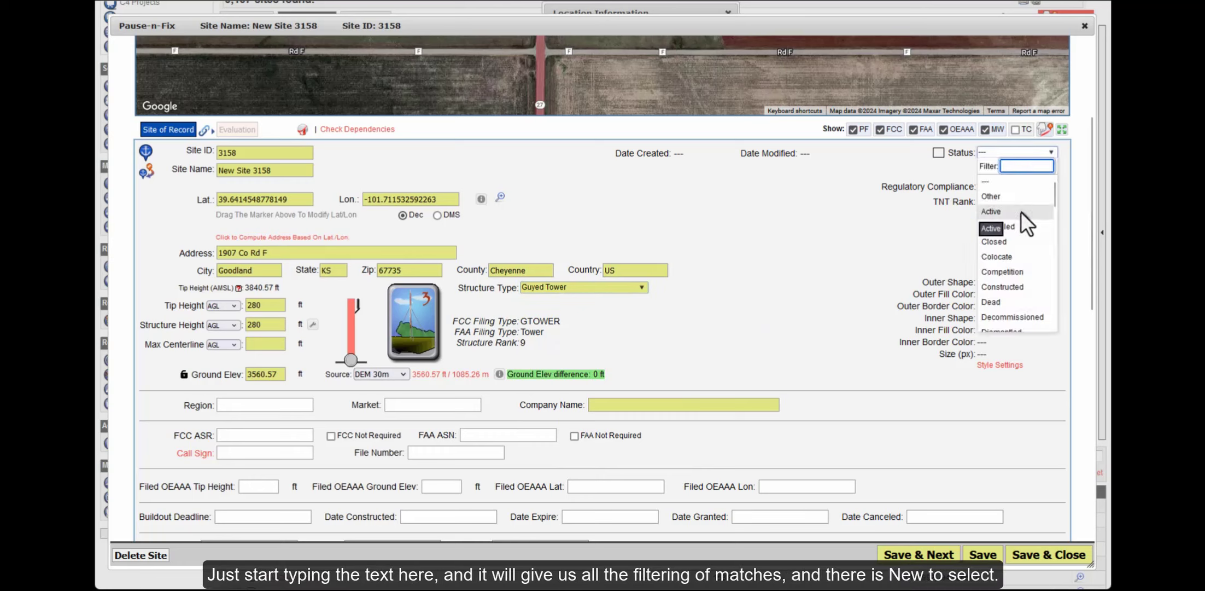
type("ne")
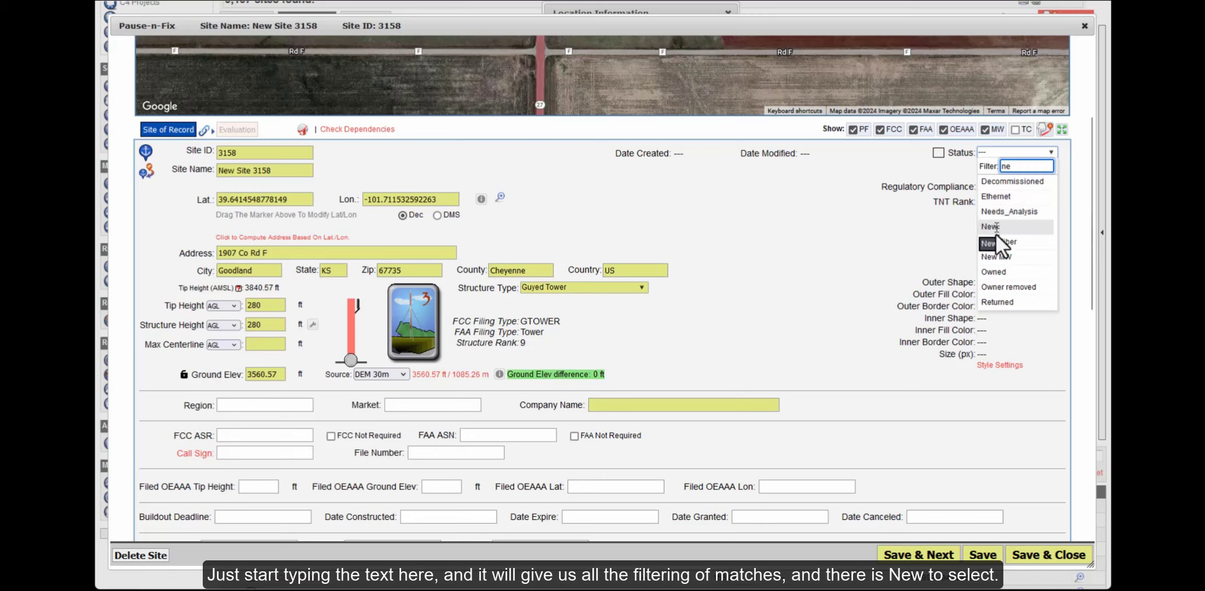
left_click(989, 226)
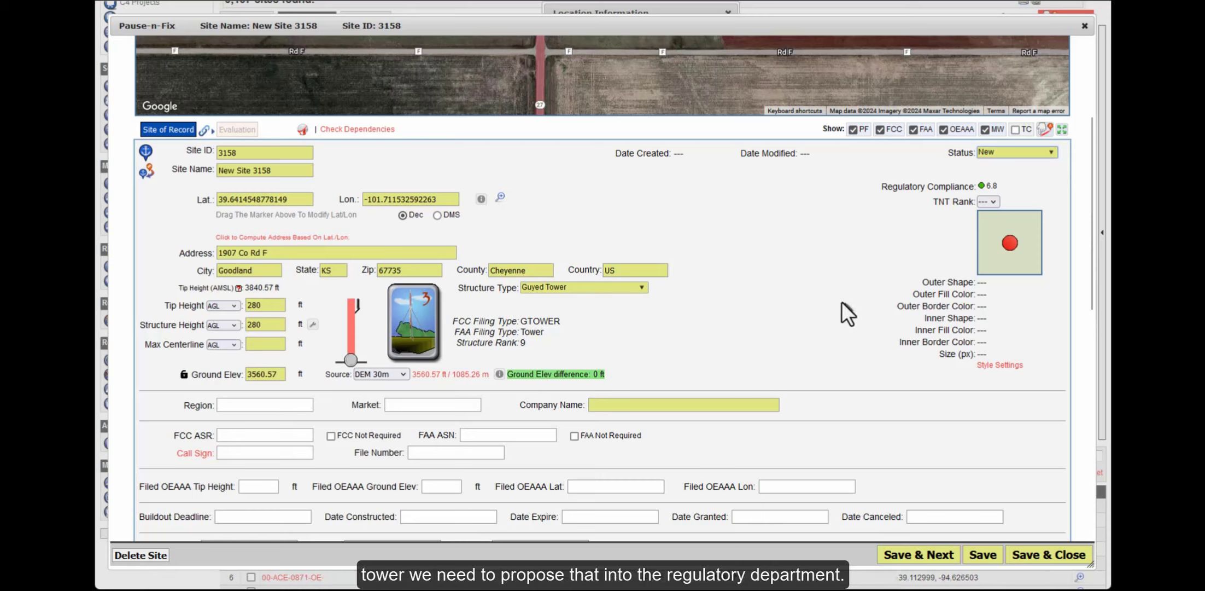
Save and close New Site 3158, then bring its location near Bird City into view on the map
left_click(1029, 555)
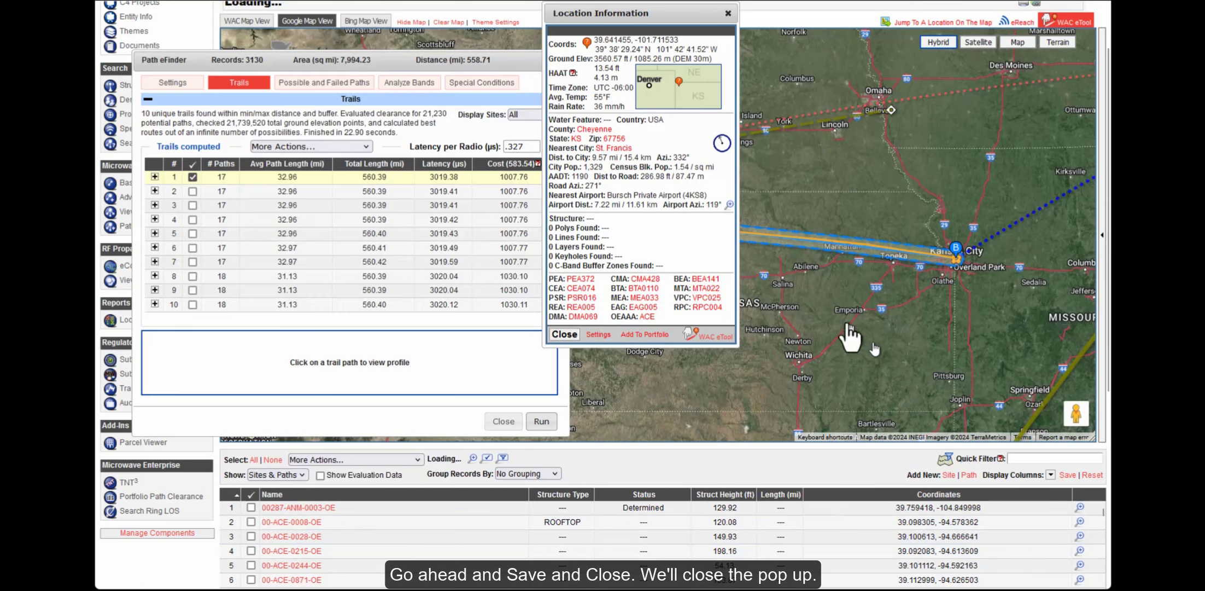
left_click(728, 14)
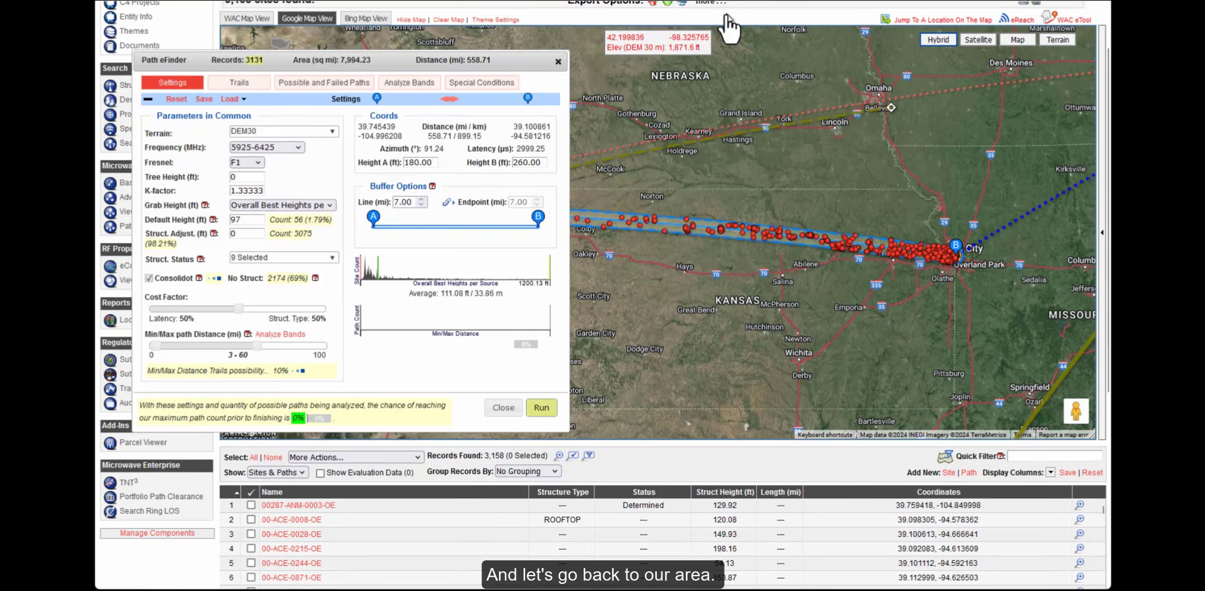
left_click_drag(664, 191, 875, 202)
scroll(843, 225, "up", 1)
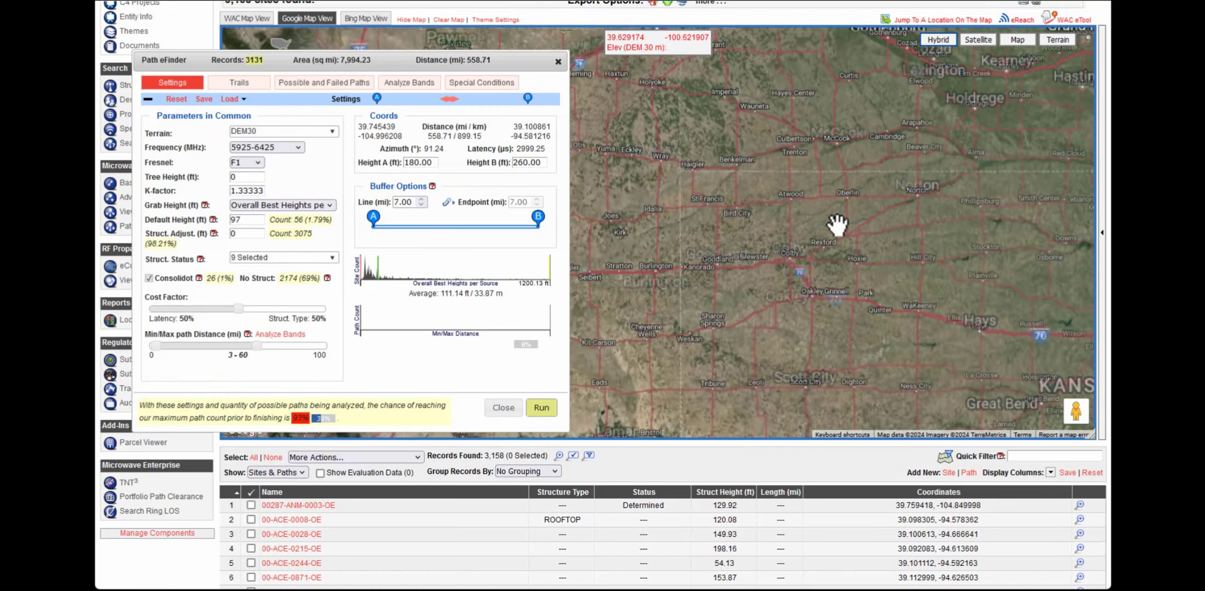
scroll(794, 225, "up", 1)
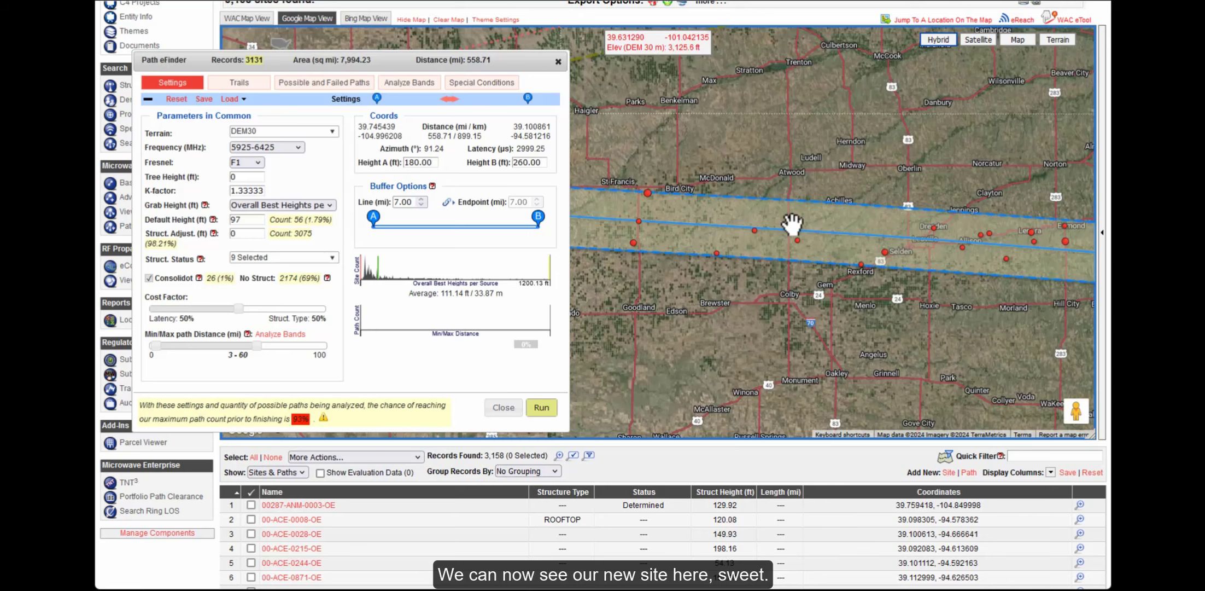
left_click_drag(753, 167, 903, 167)
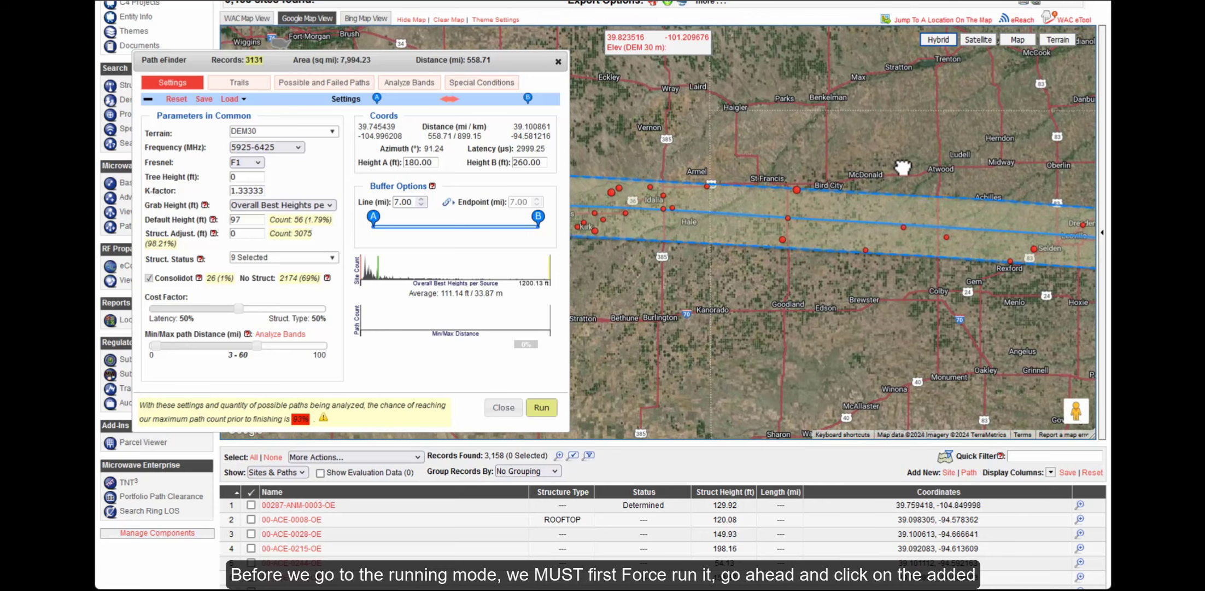
Mark New Site 3158 for Special Conditions analysis with Expansion Mode set to Forced
left_click(787, 218)
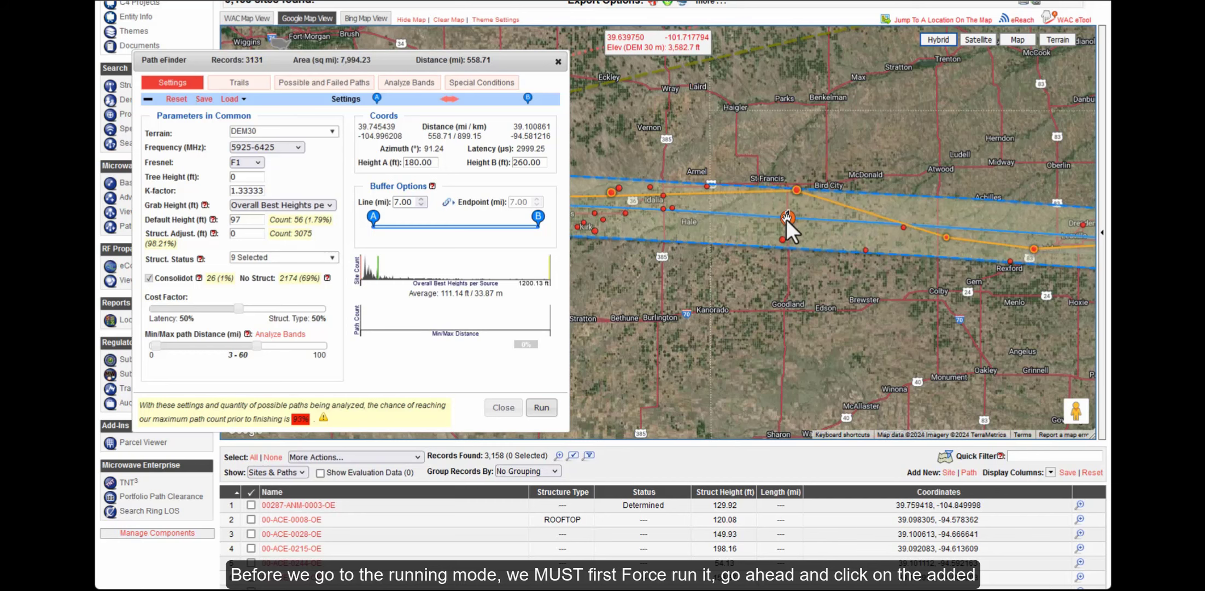
left_click(787, 218)
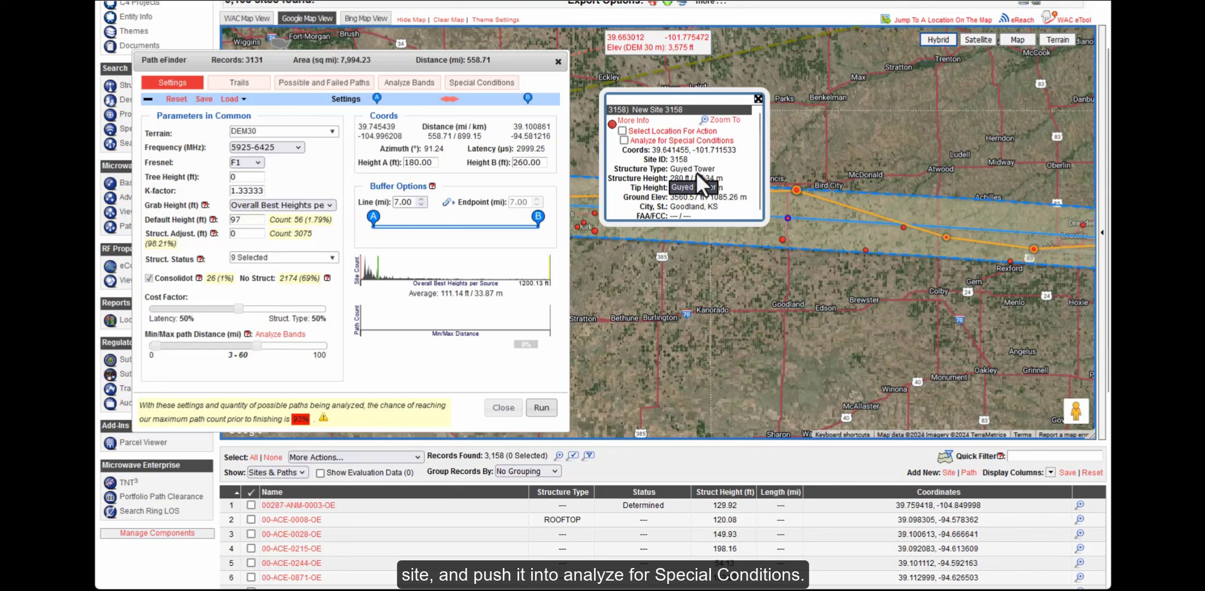
left_click(678, 141)
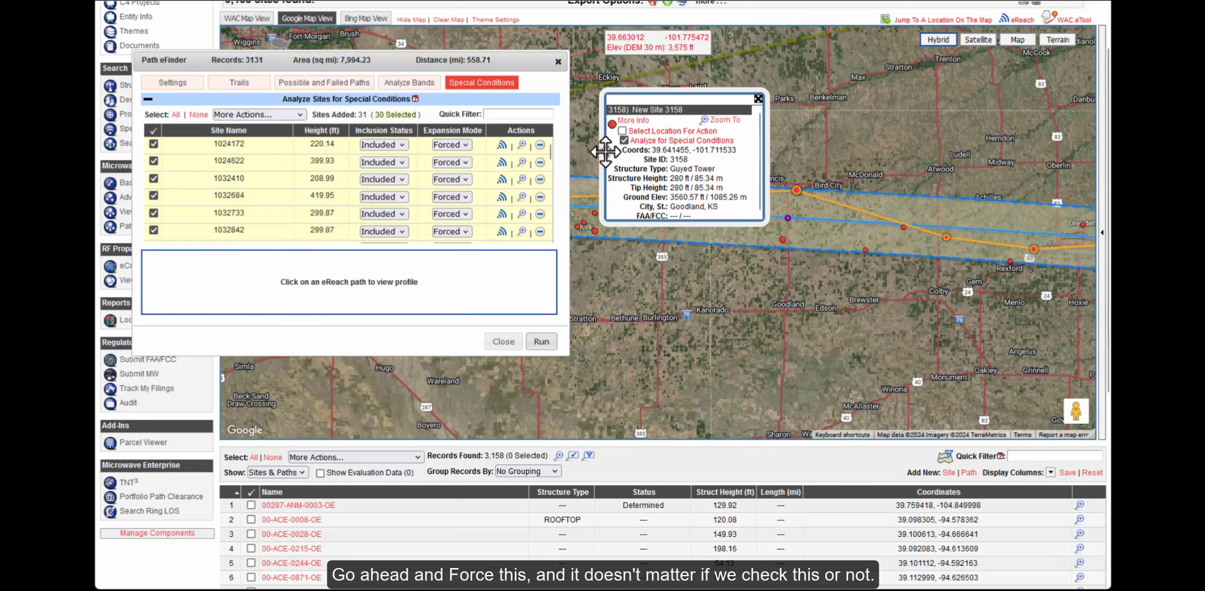
left_click_drag(549, 157, 549, 235)
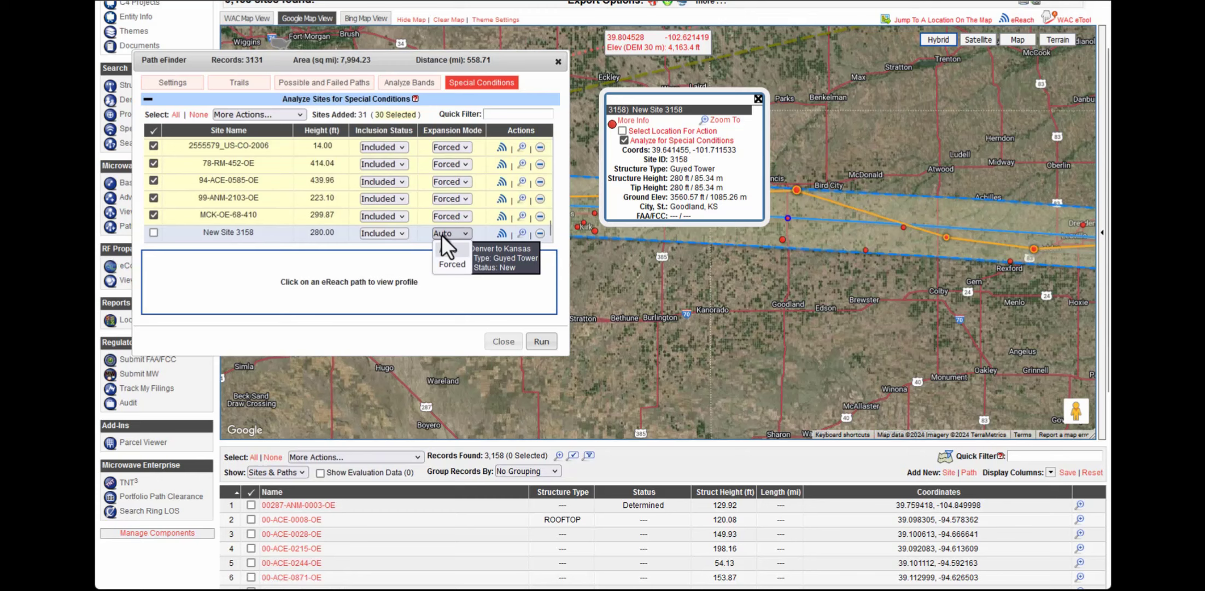
left_click(445, 263)
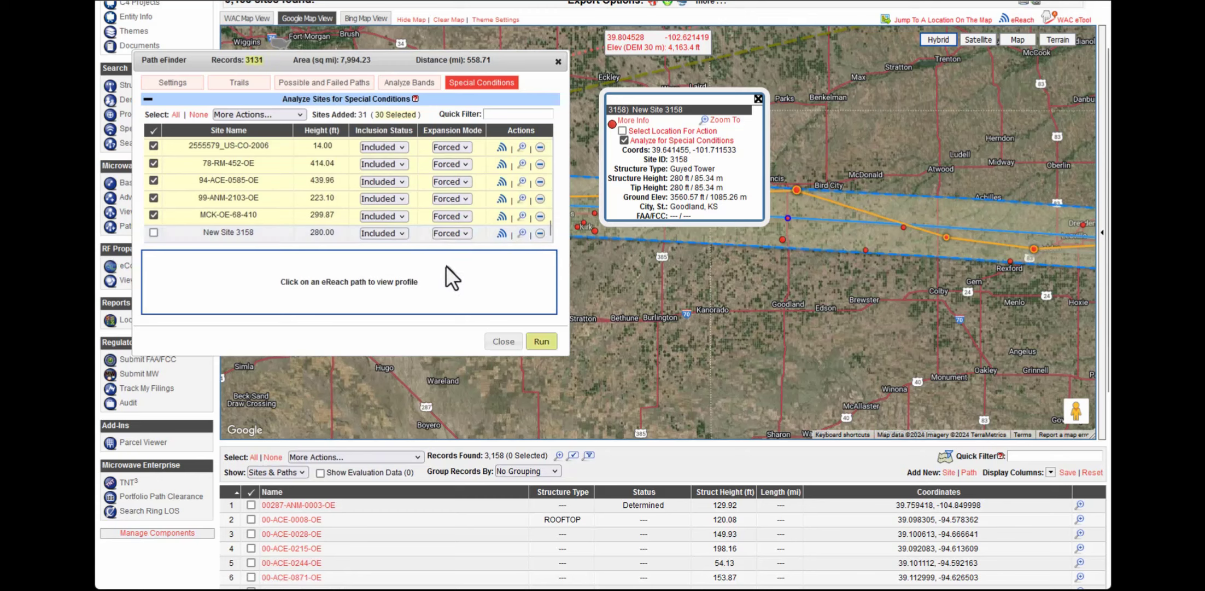
Include New Site 3158 in the analysis and re-run the Path eFinder trail search
left_click(153, 232)
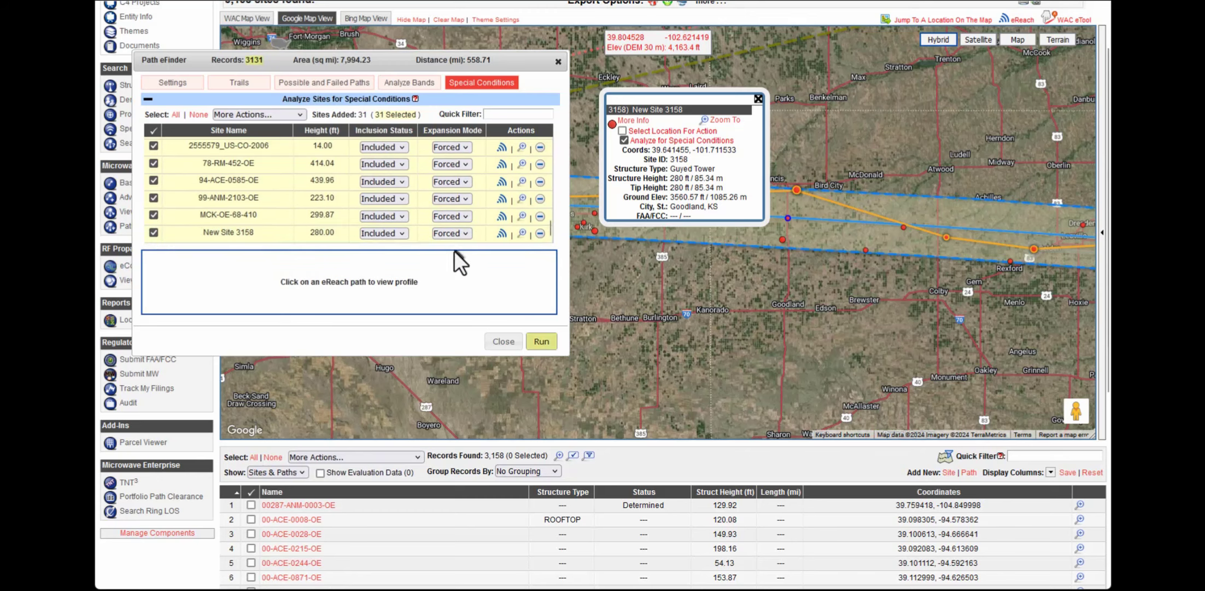
left_click(759, 99)
left_click(546, 342)
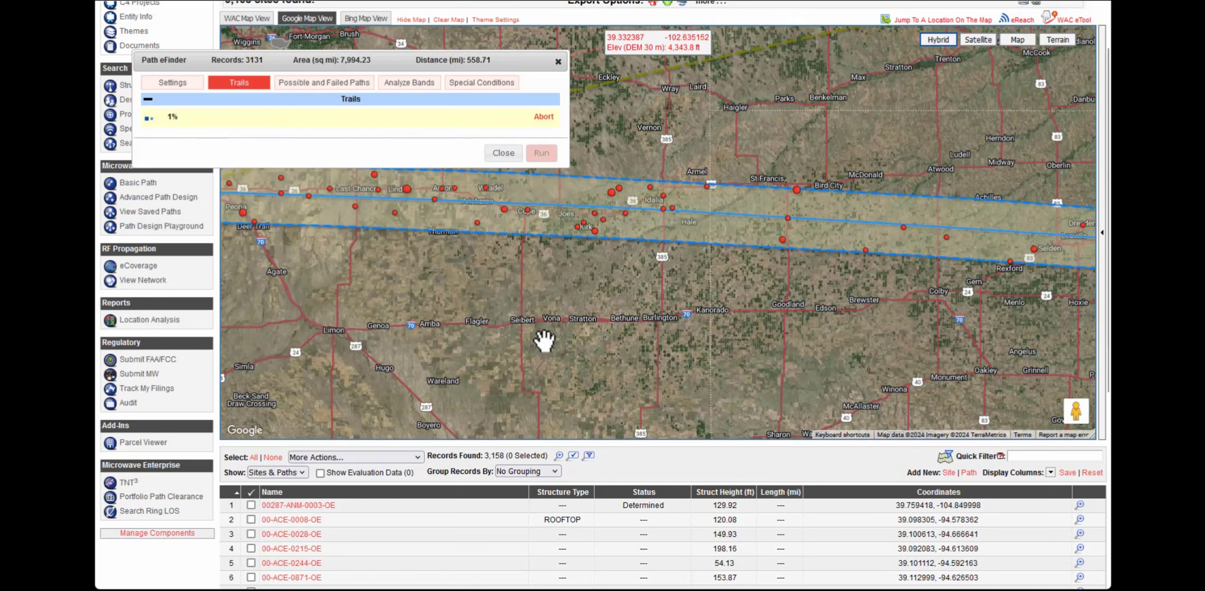
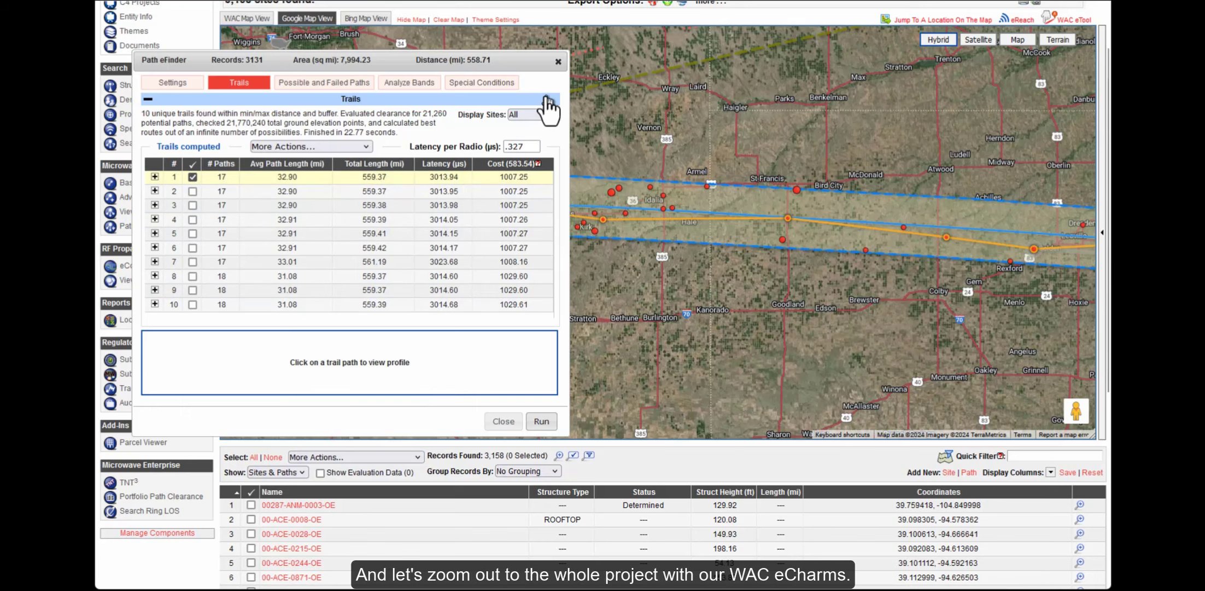
Clear the Path eFinder trails, apply the Denver–Kansas zoom preset, and zoom into the Denver site cluster
left_click(556, 60)
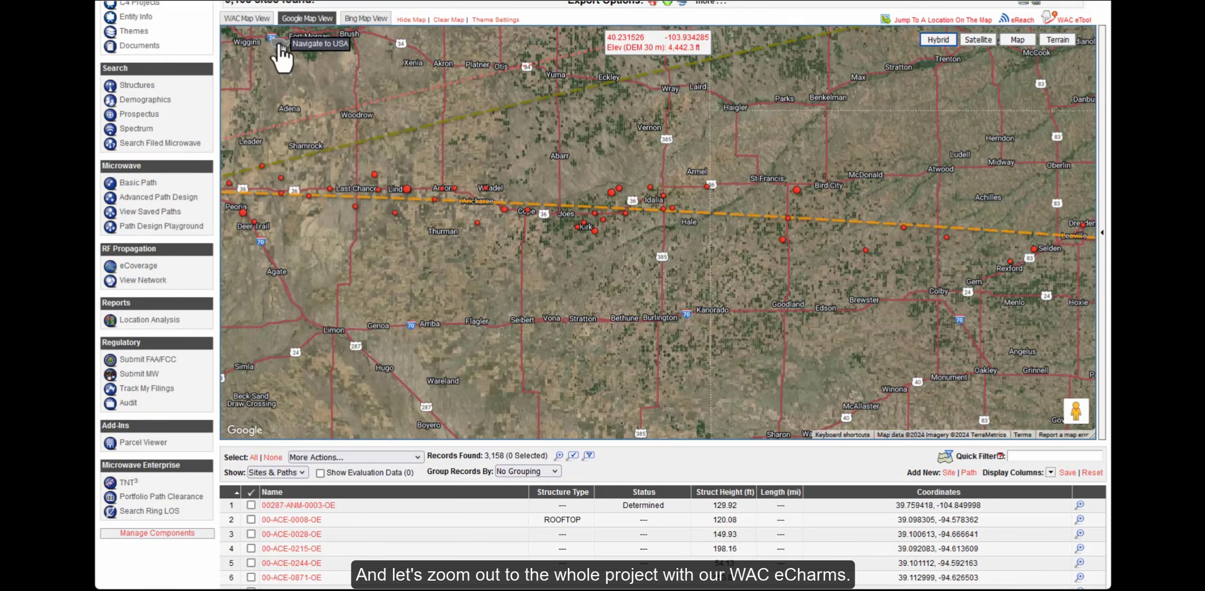
mouse_move(280, 46)
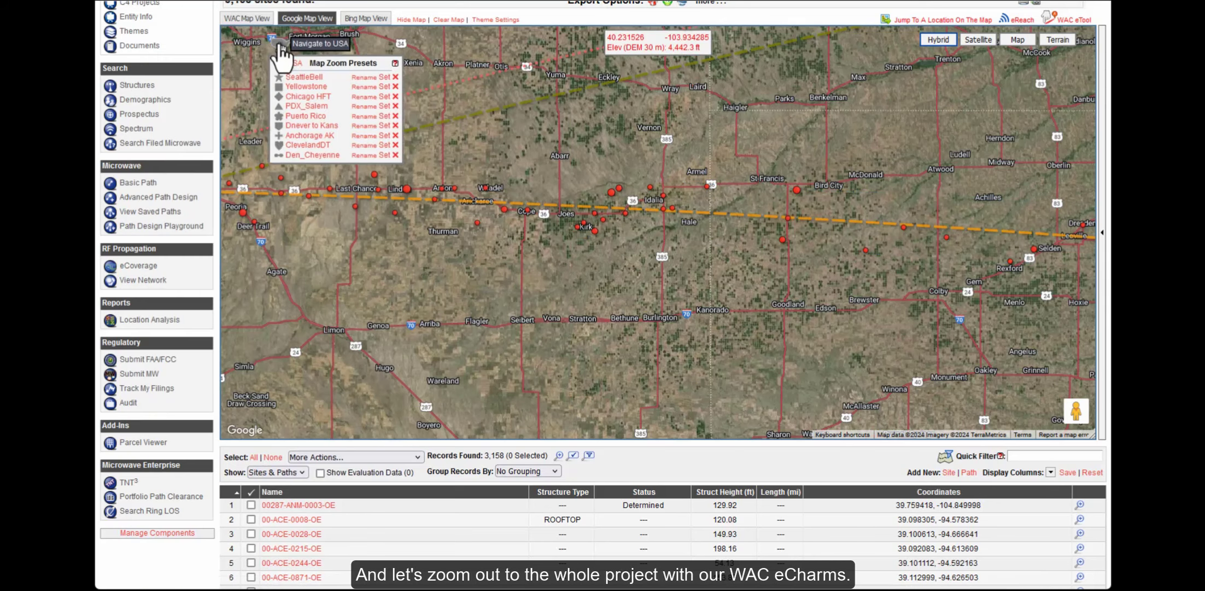
left_click(313, 127)
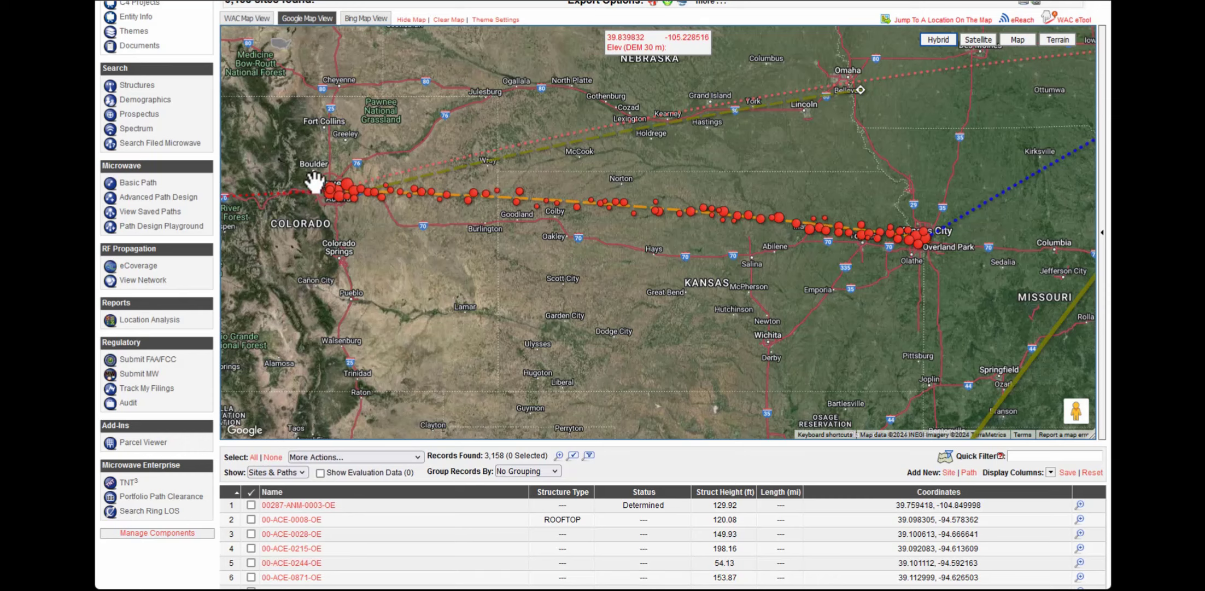
scroll(347, 208, "up", 3)
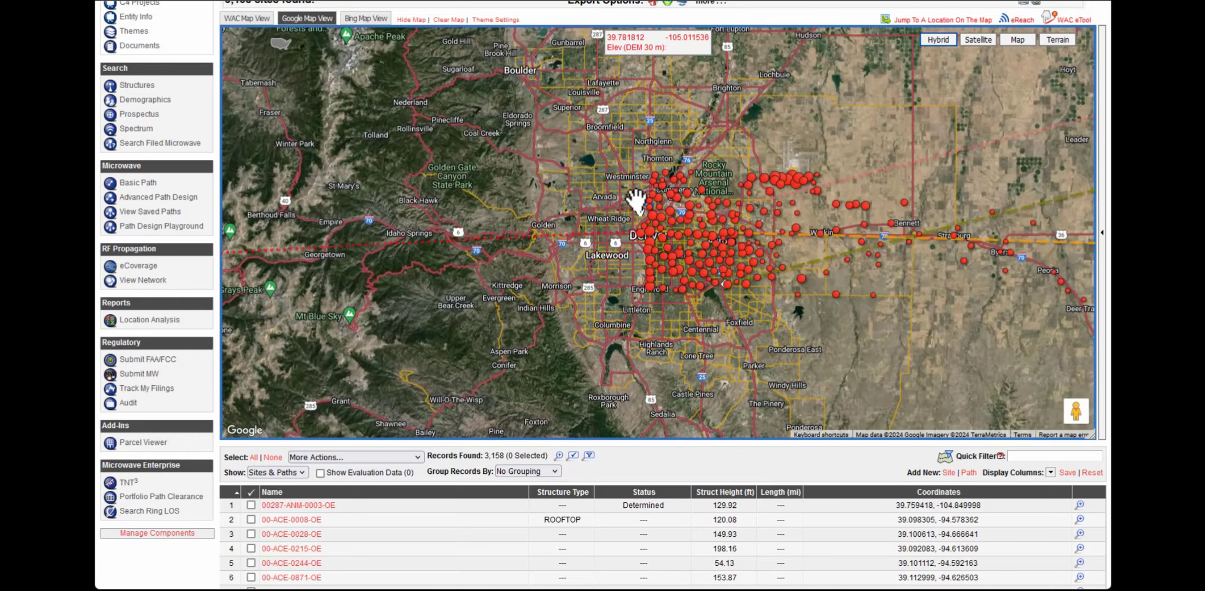
left_click_drag(635, 142, 896, 307)
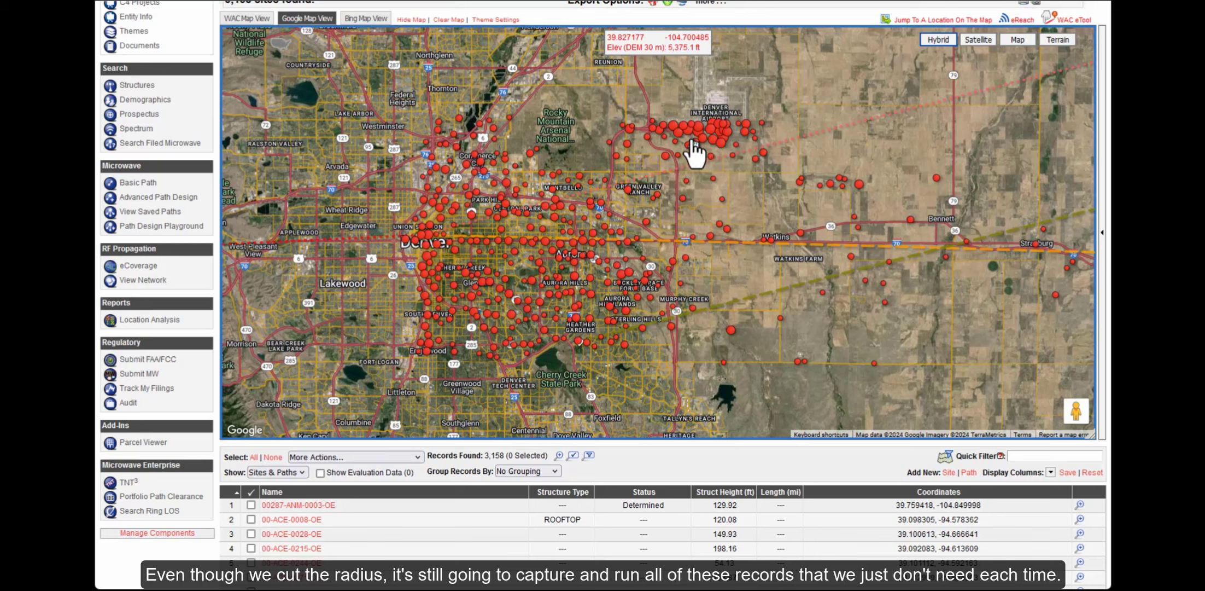
left_click(713, 137)
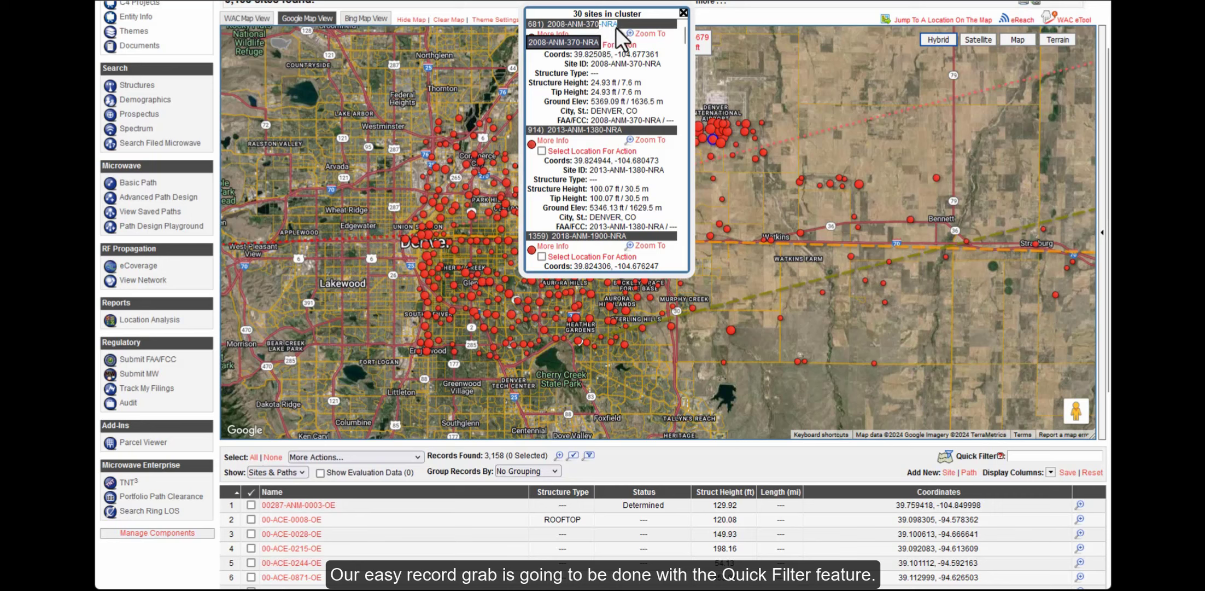
left_click(684, 12)
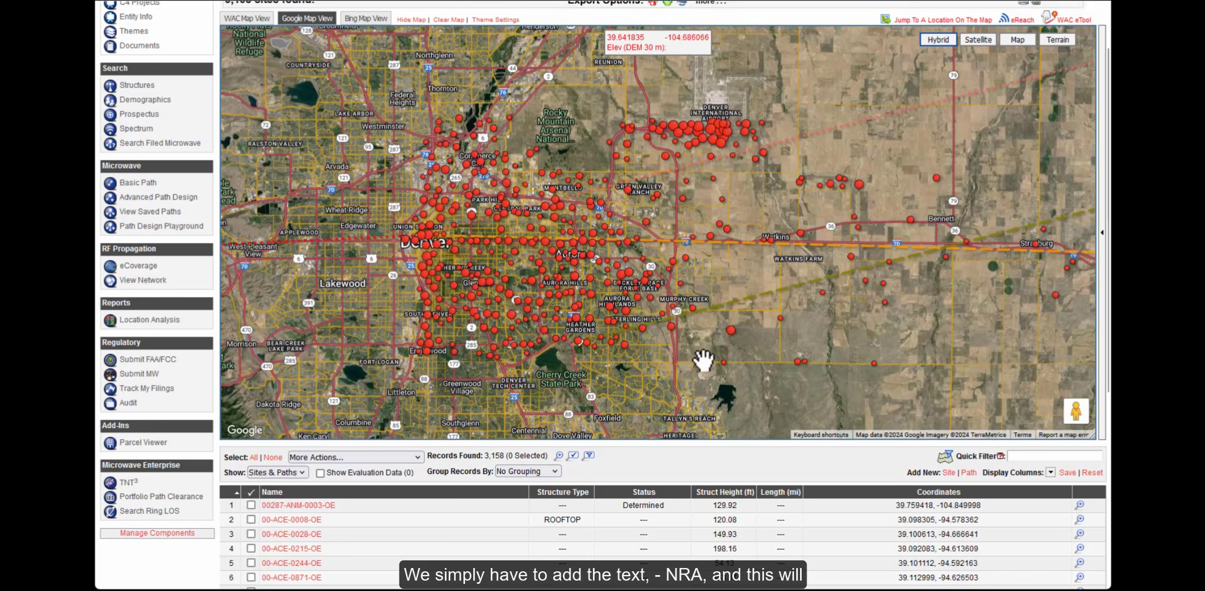
Quick-filter the records for NRA and sort them by Struct Height, tallest first
left_click(1012, 456)
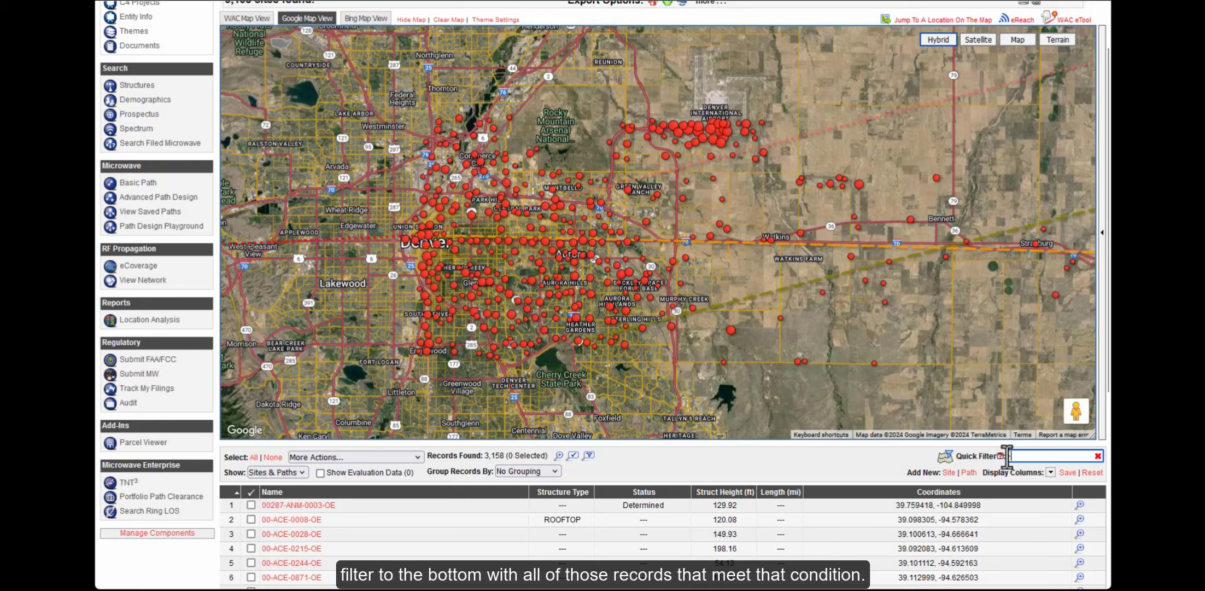
type("NRA")
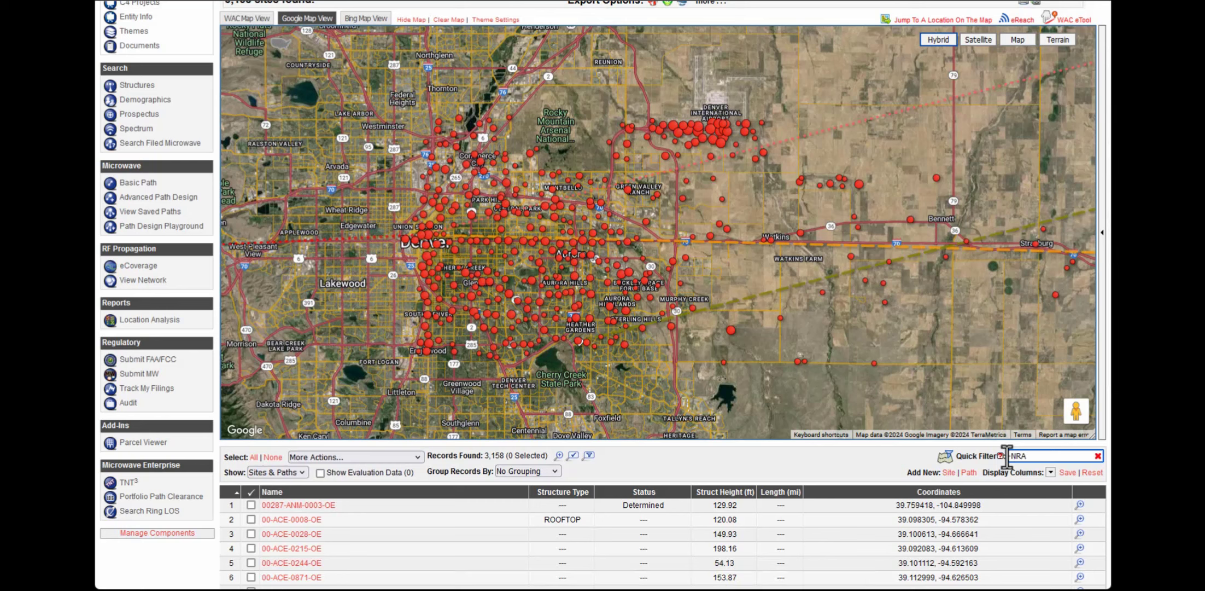
key("Return")
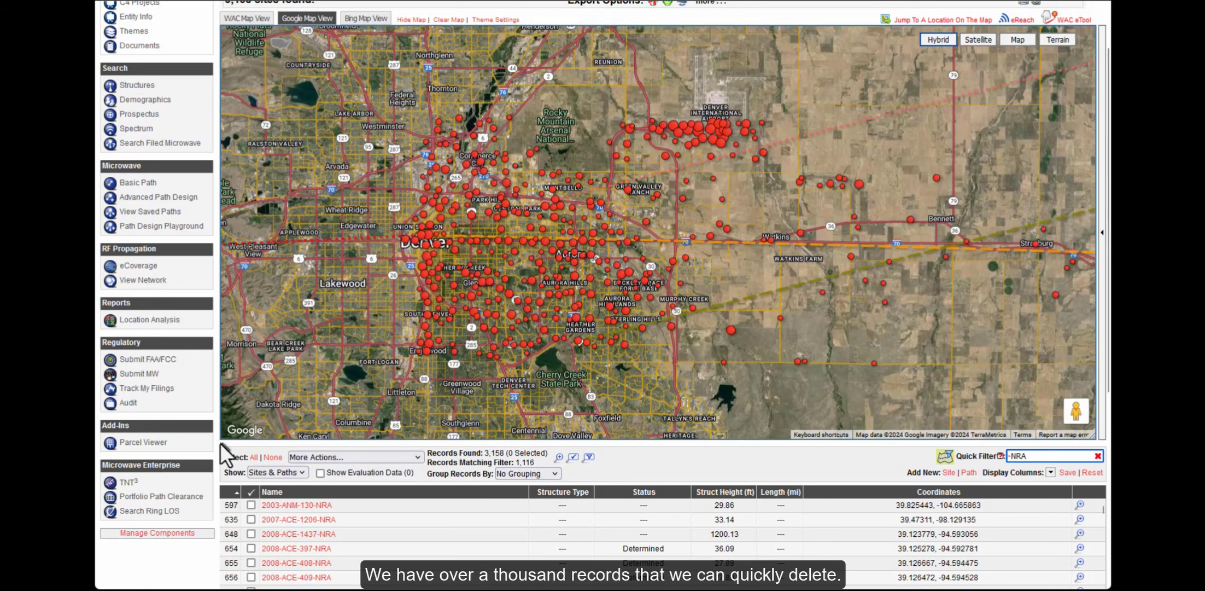
scroll(164, 448, "down", 5)
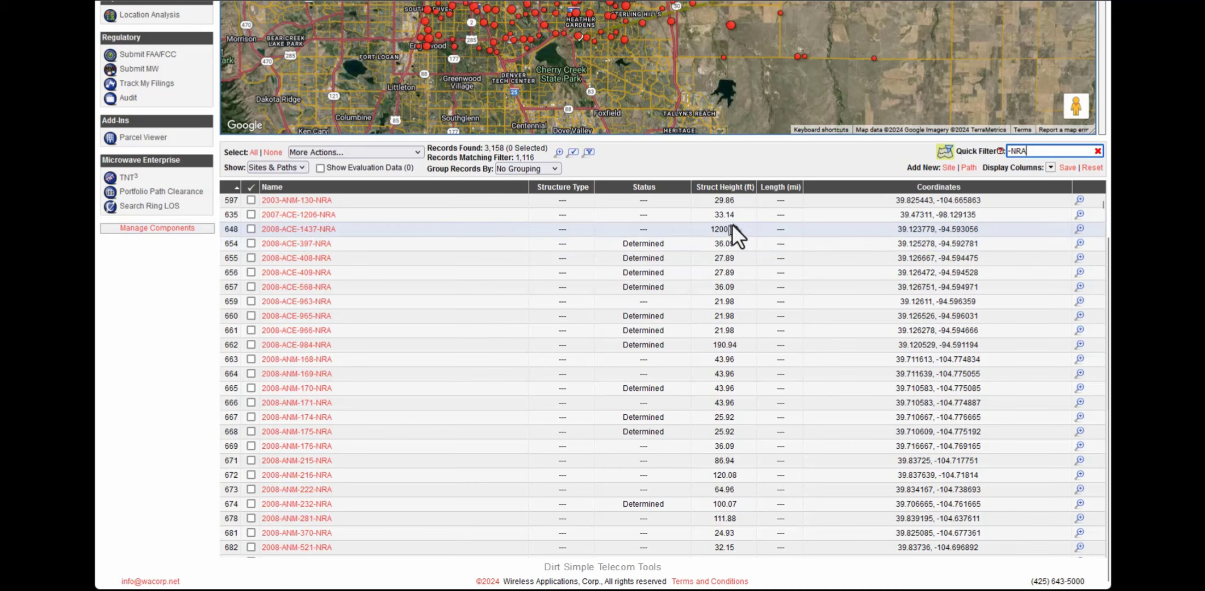
left_click(730, 195)
left_click(729, 195)
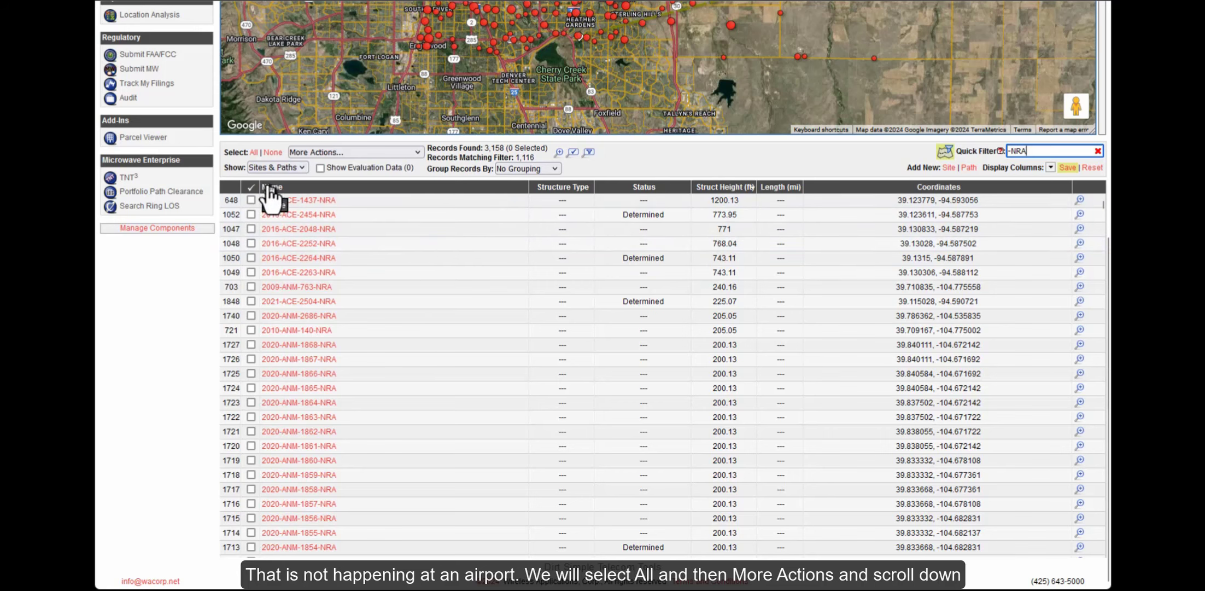
Select all 1,116 filtered NRA records and delete them
left_click(255, 153)
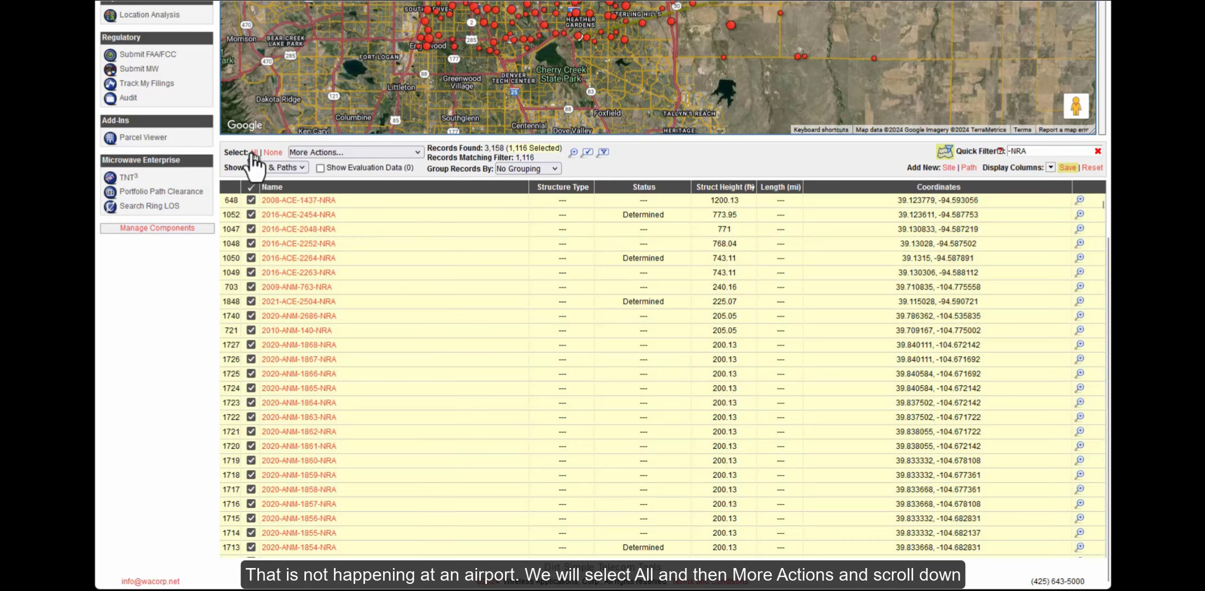
left_click(342, 154)
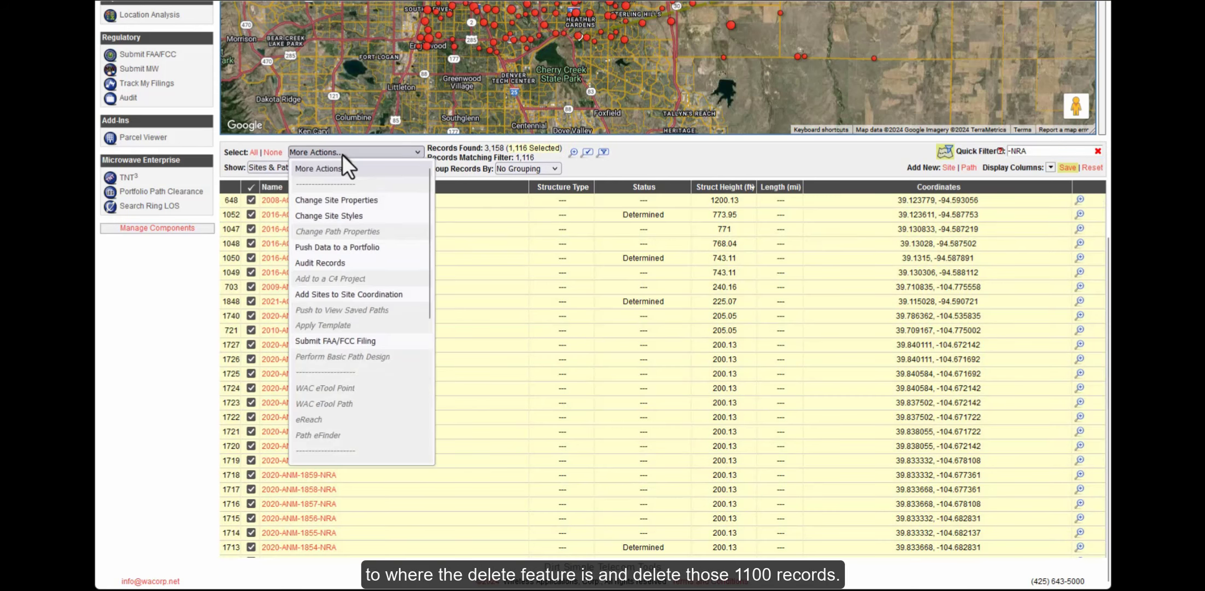
scroll(358, 320, "down", 4)
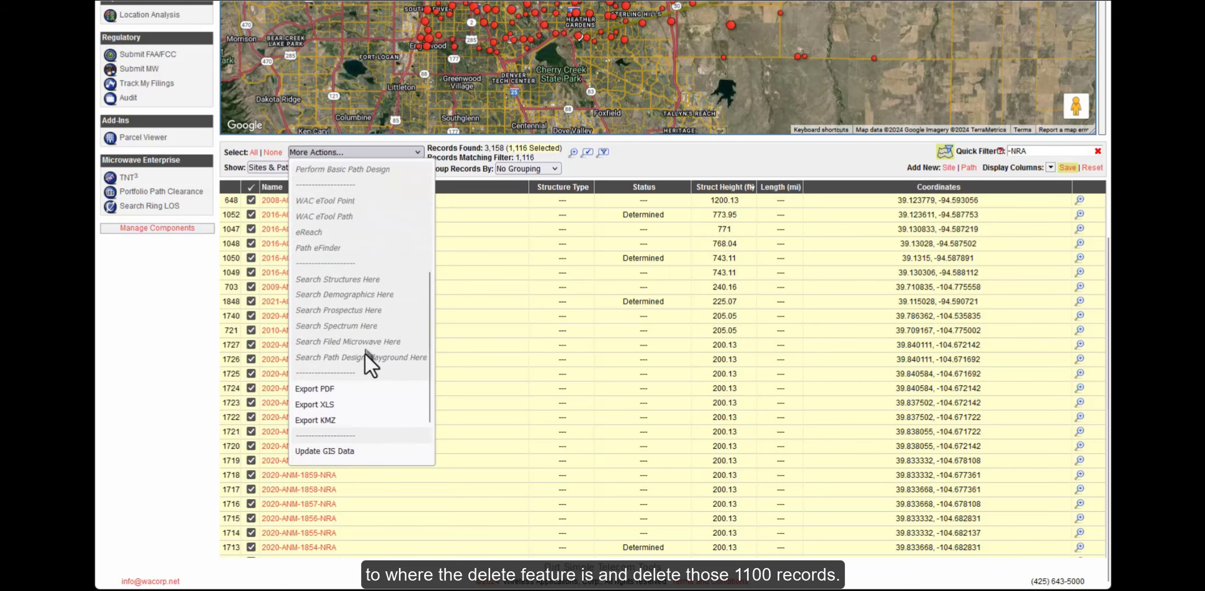
scroll(336, 447, "down", 2)
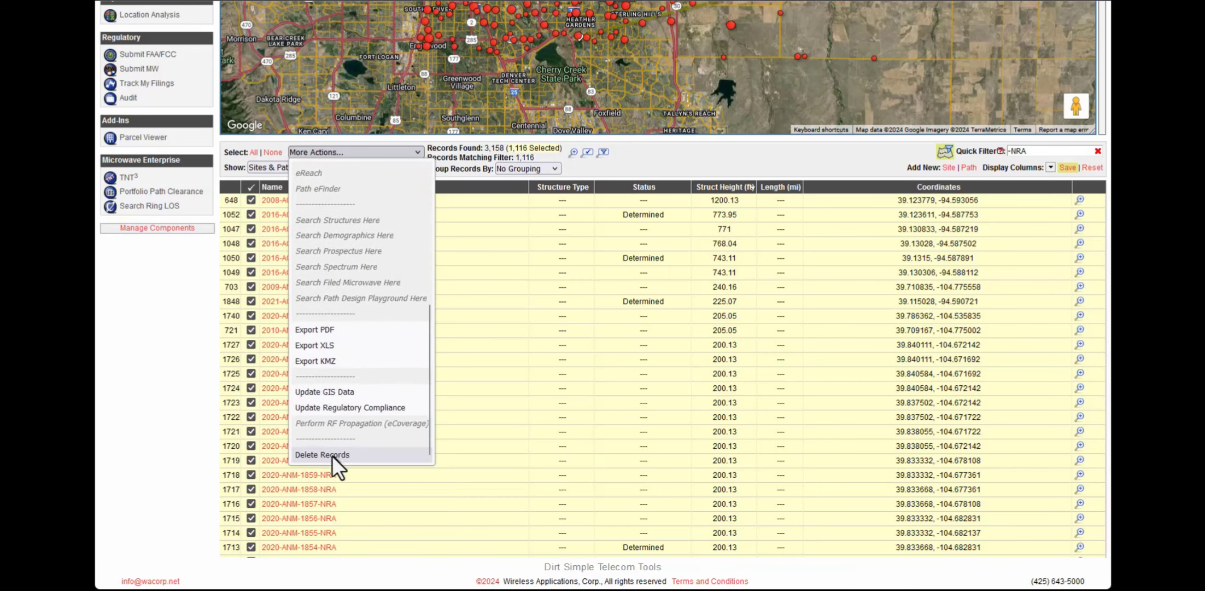
left_click(323, 454)
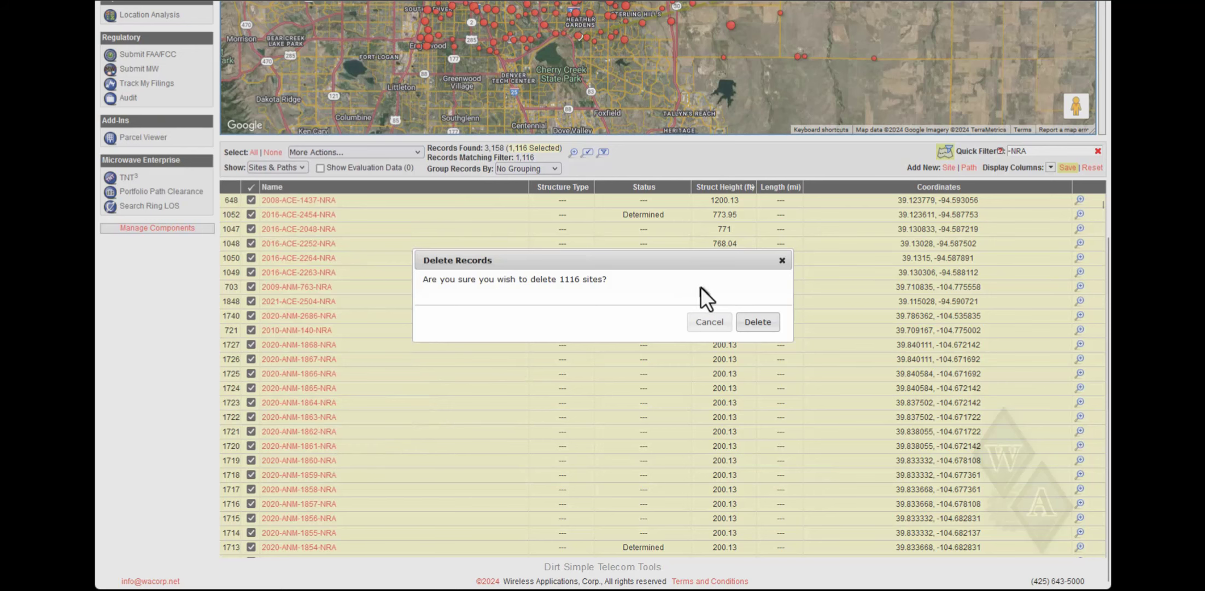
left_click(754, 329)
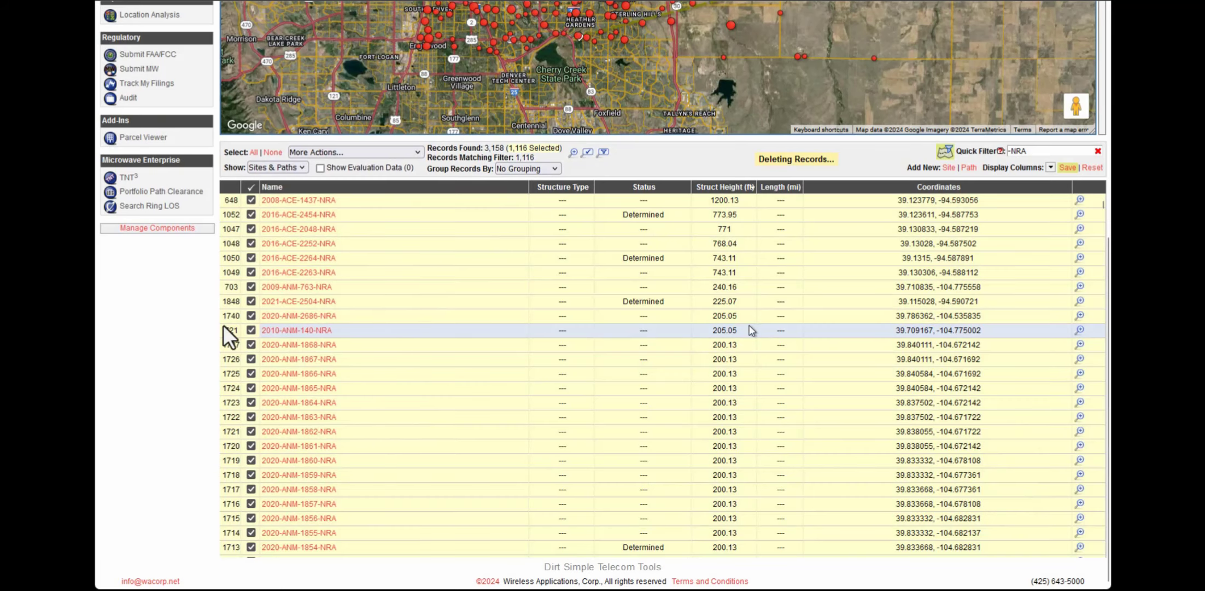
scroll(165, 323, "up", 7)
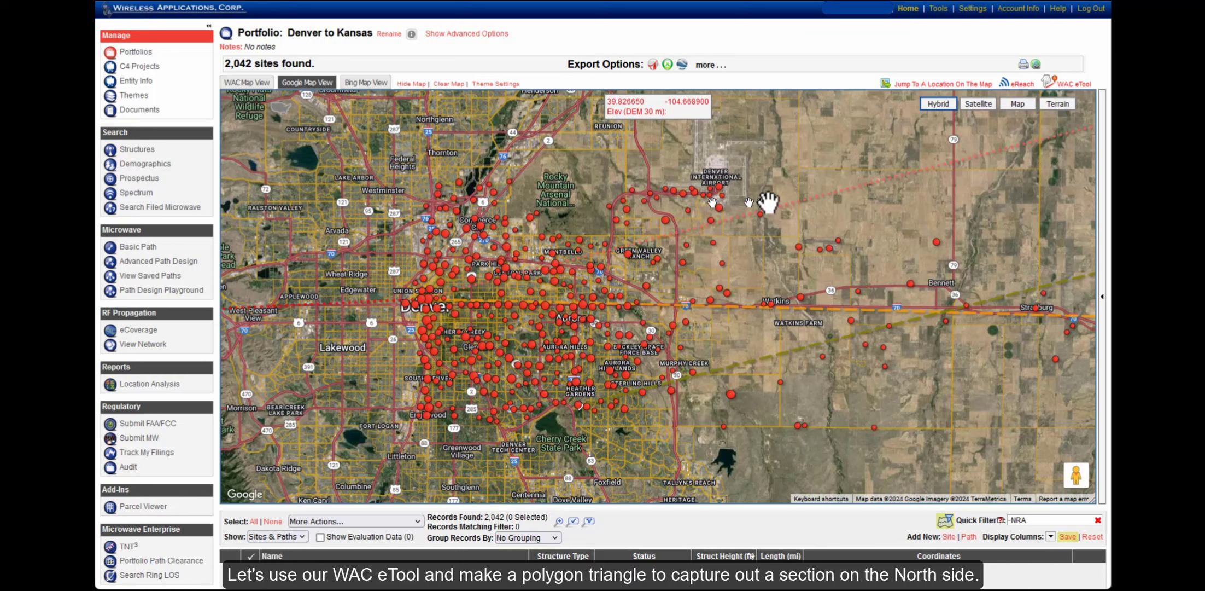
Draw a WAC eTool triangle over the sites north of Denver toward the airport
left_click(1067, 85)
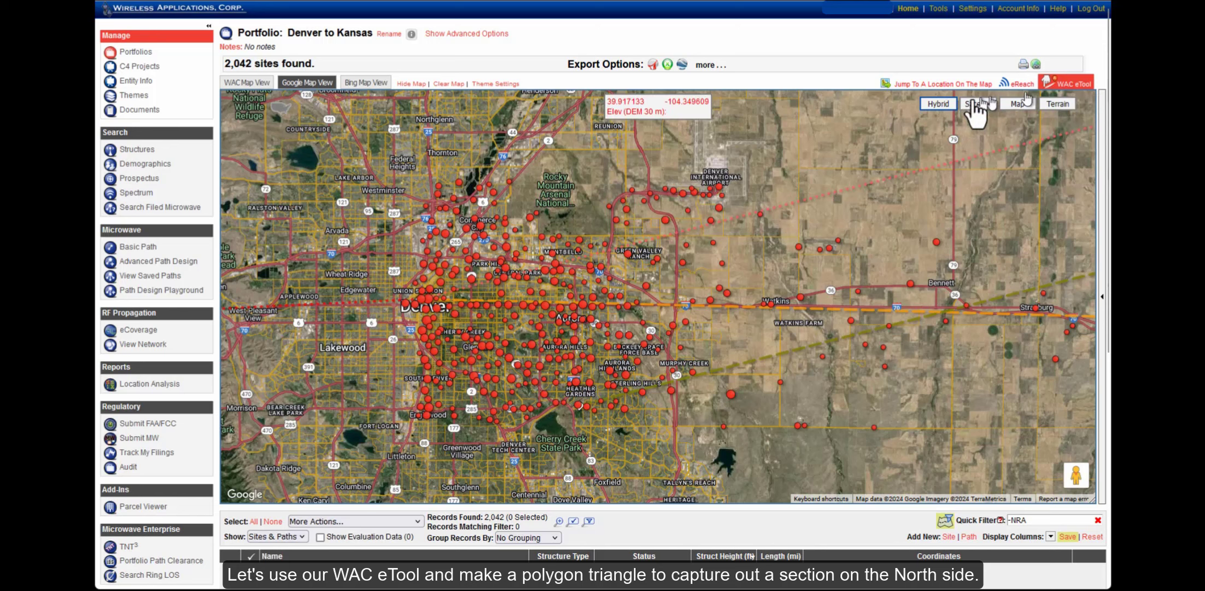
left_click(406, 164)
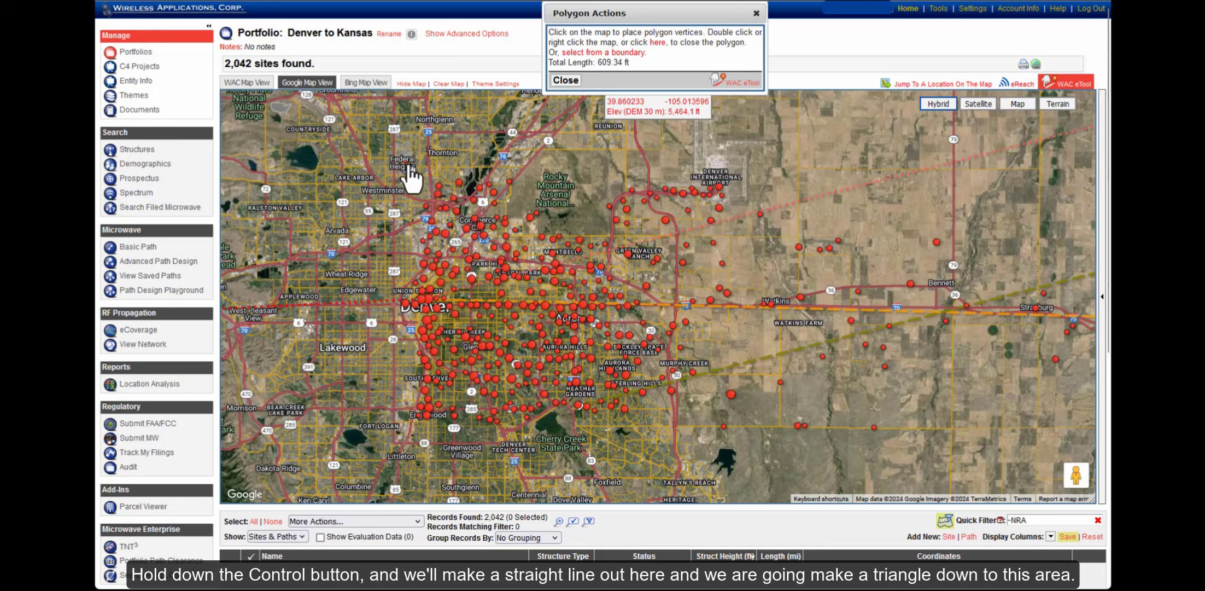
left_click(766, 165)
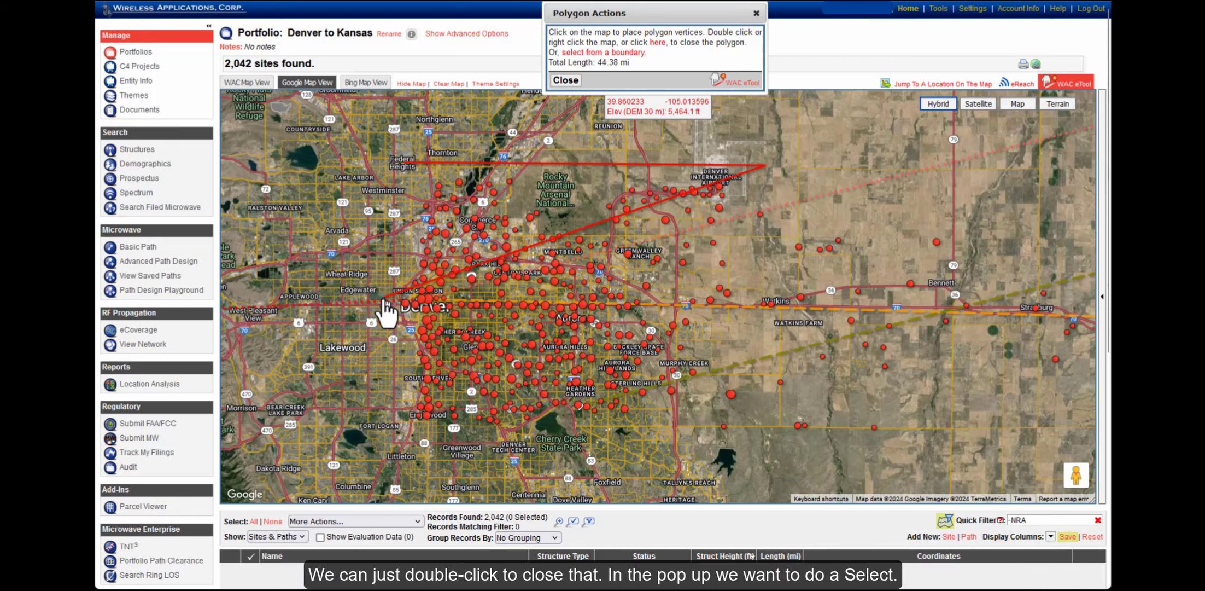
left_click(383, 296)
double_click(385, 231)
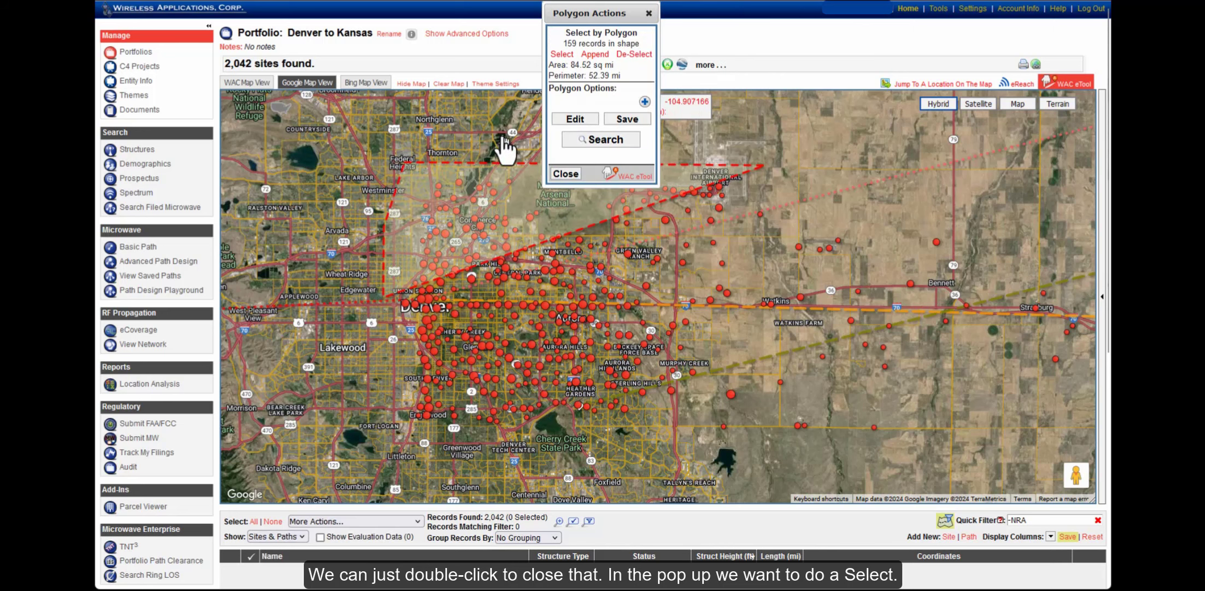
Select the 159 sites inside the triangle and delete them
left_click(561, 54)
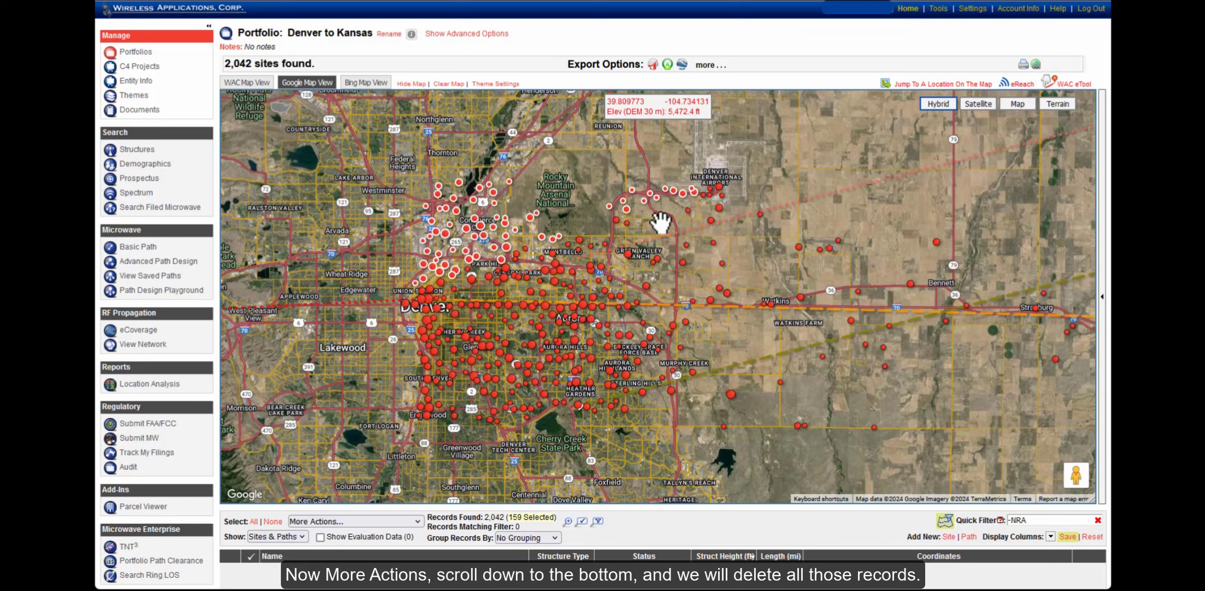
left_click(356, 520)
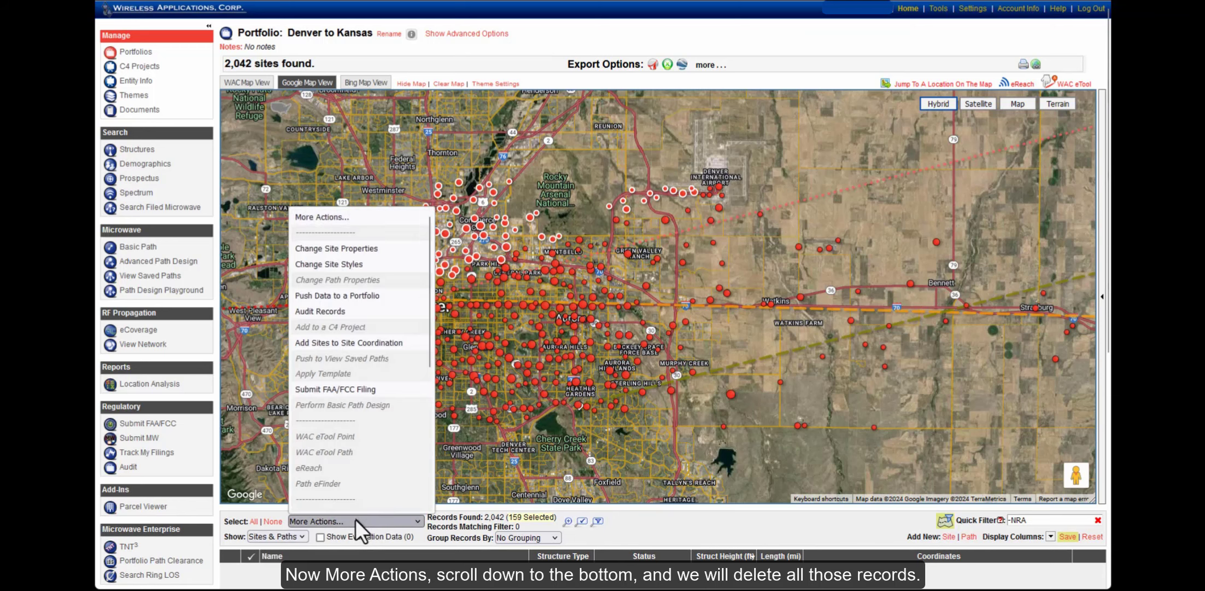
scroll(355, 437, "down", 5)
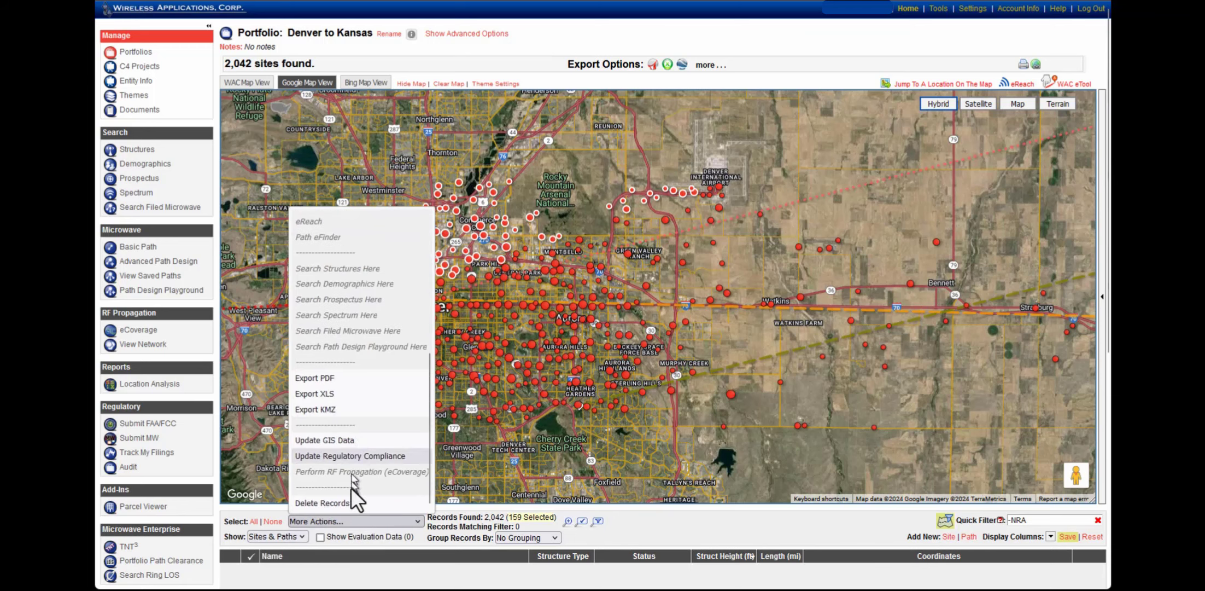
left_click(339, 503)
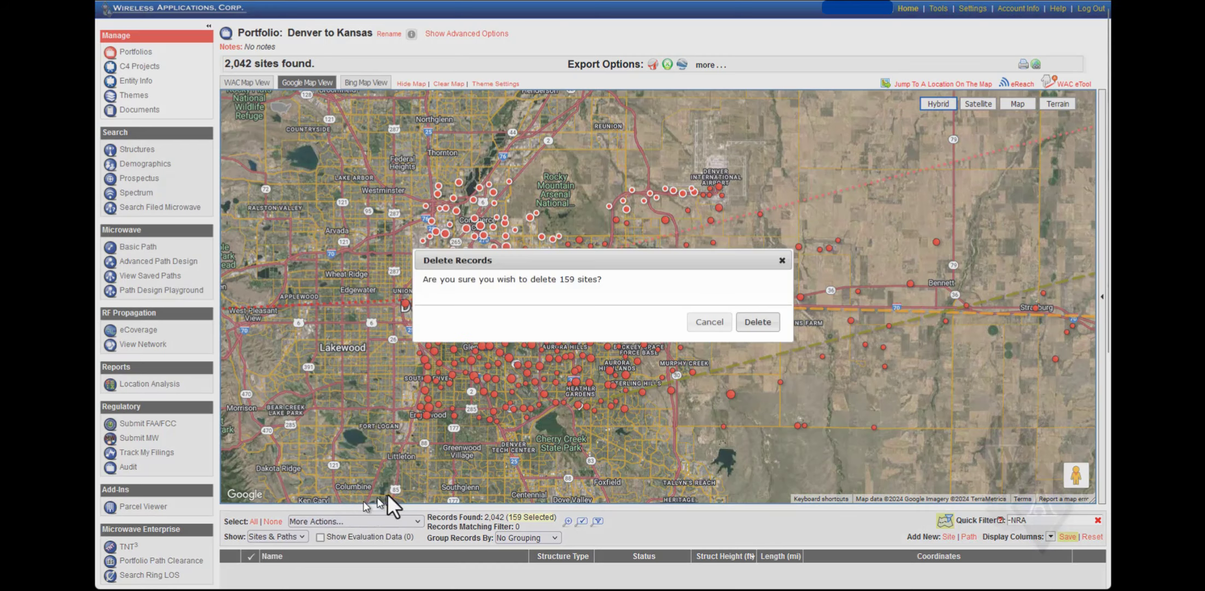
left_click(752, 323)
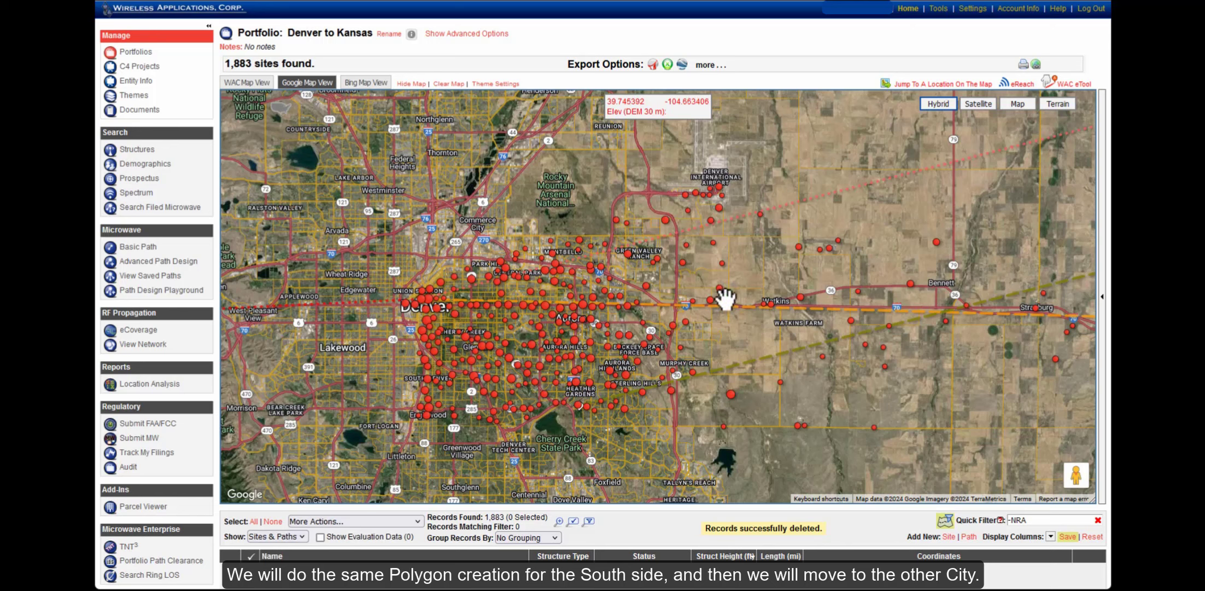
Draw a WAC eTool triangle south of Denver reaching far to the east
left_click(1073, 84)
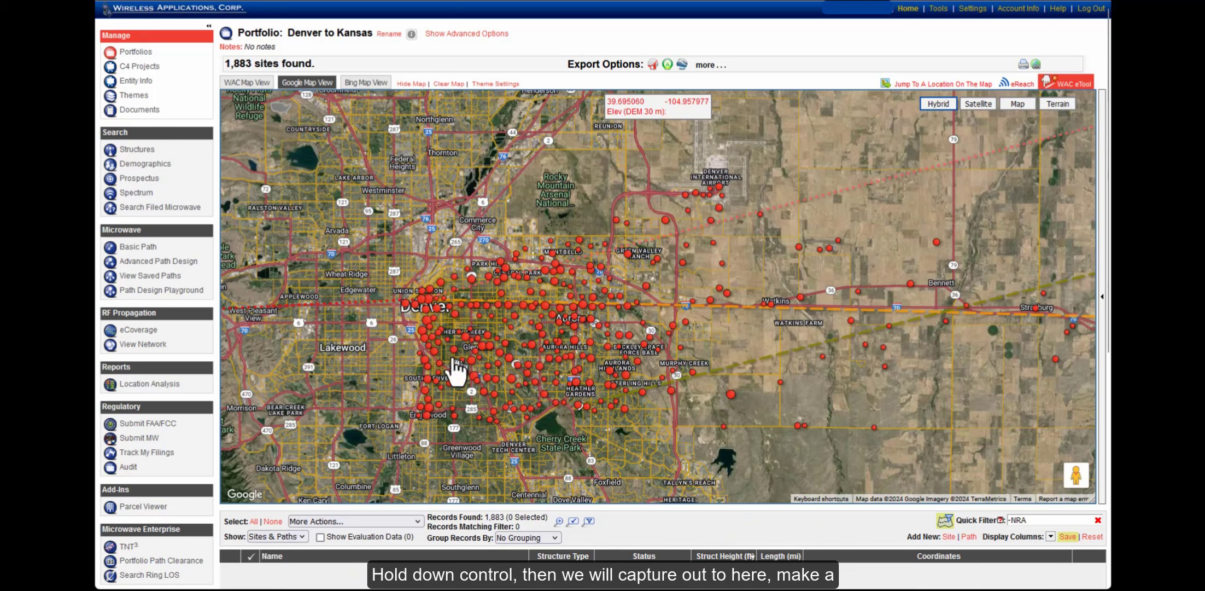
left_click(398, 330, "ctrl")
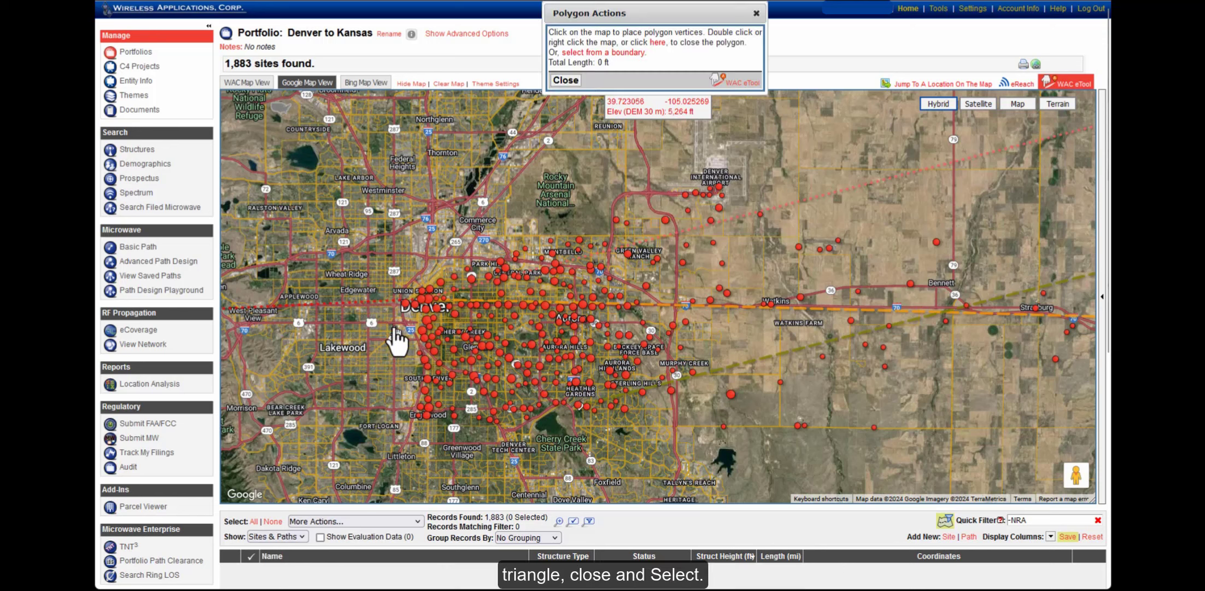
left_click(933, 431)
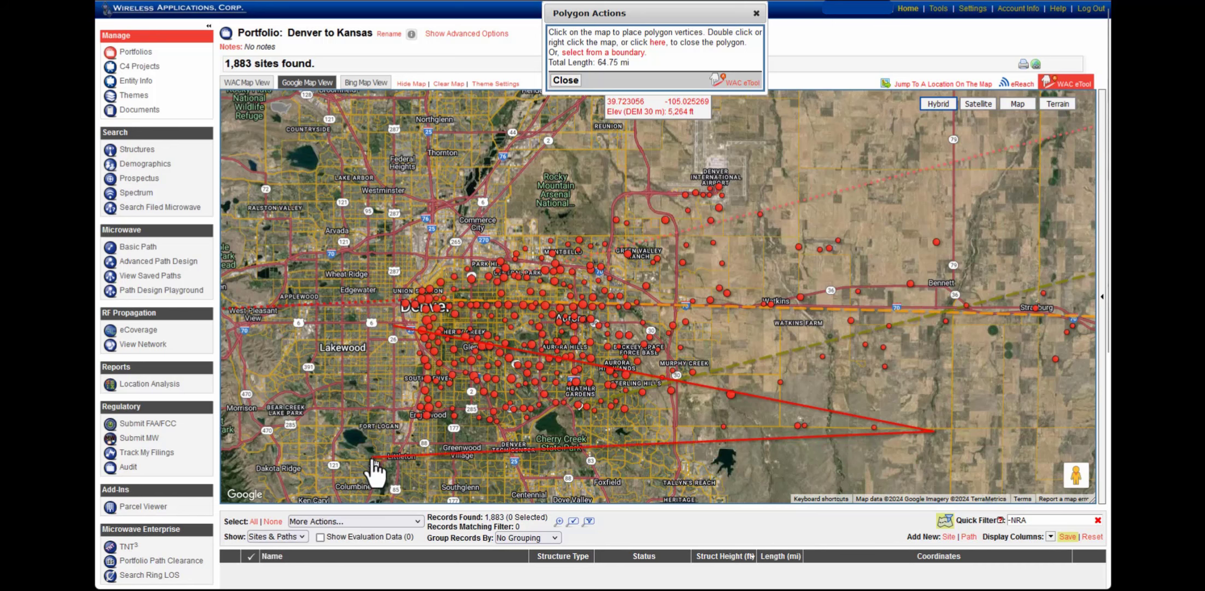
double_click(373, 457)
Select the 332 sites inside the triangle and delete them
left_click(561, 54)
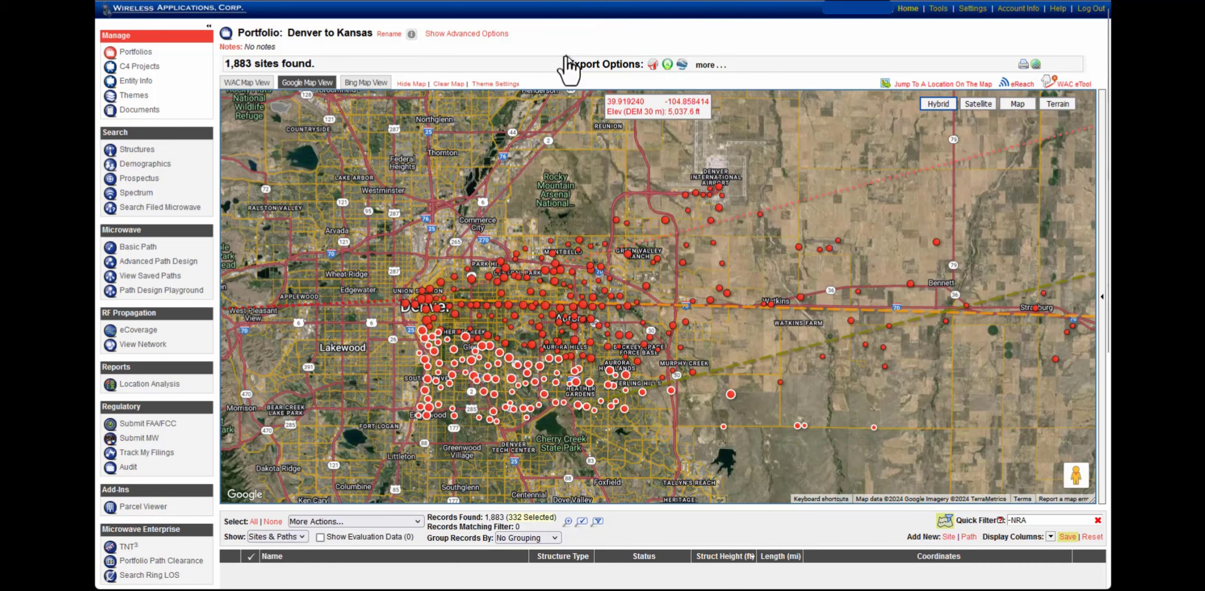
left_click(351, 522)
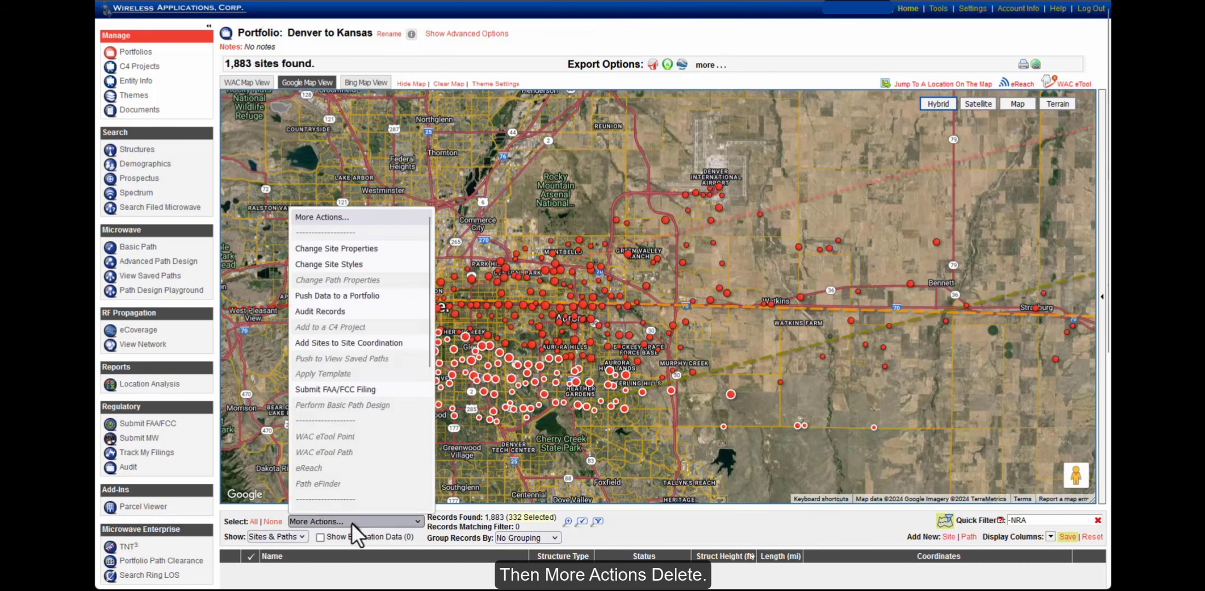
scroll(350, 470, "down", 5)
left_click(336, 504)
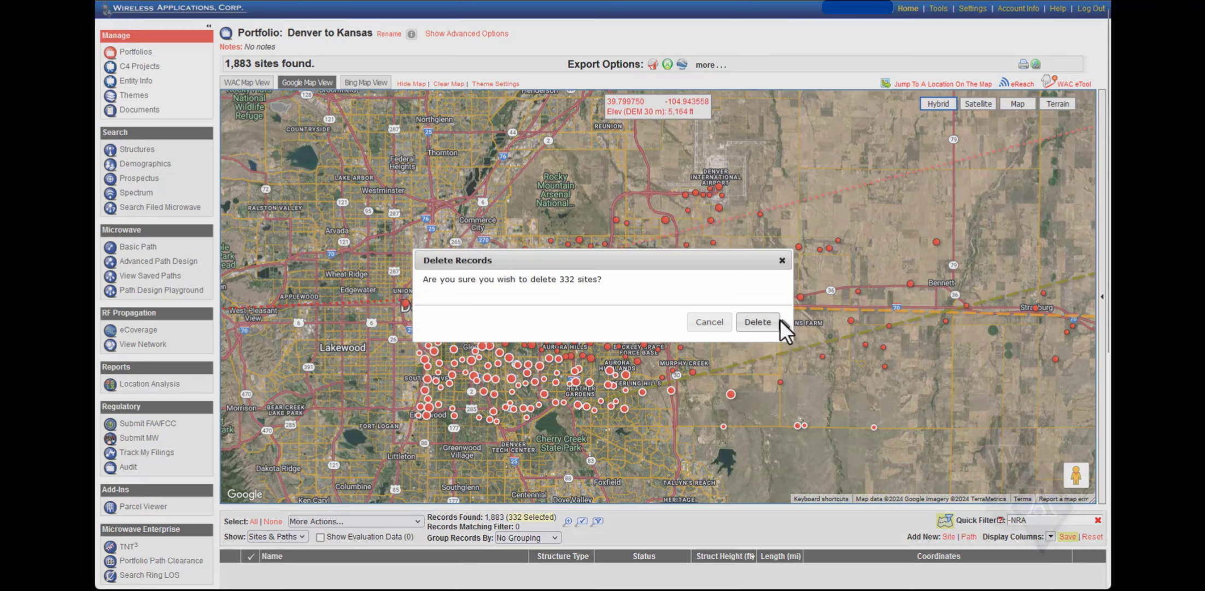
left_click(777, 321)
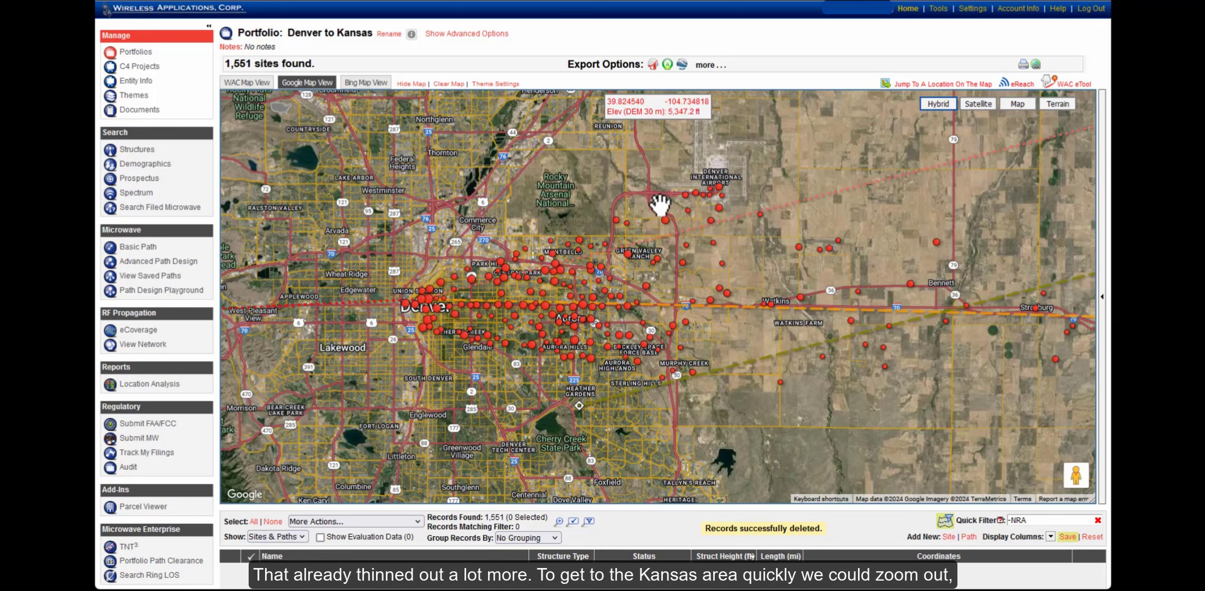
Jump the map to Kansas City, MO
left_click(953, 84)
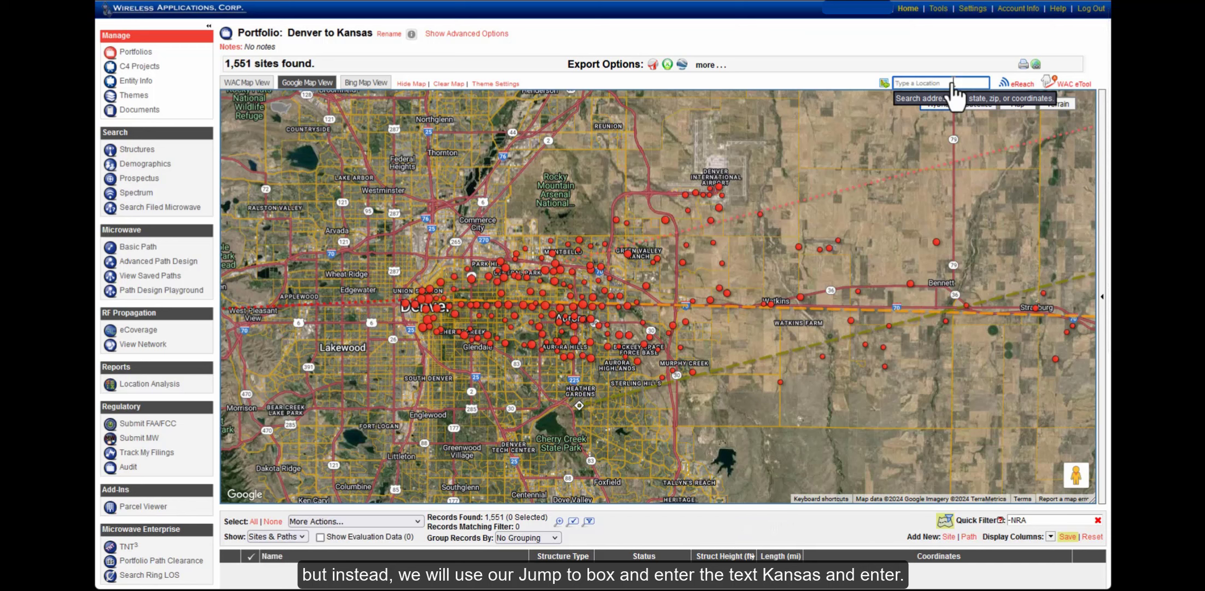
type("kansa")
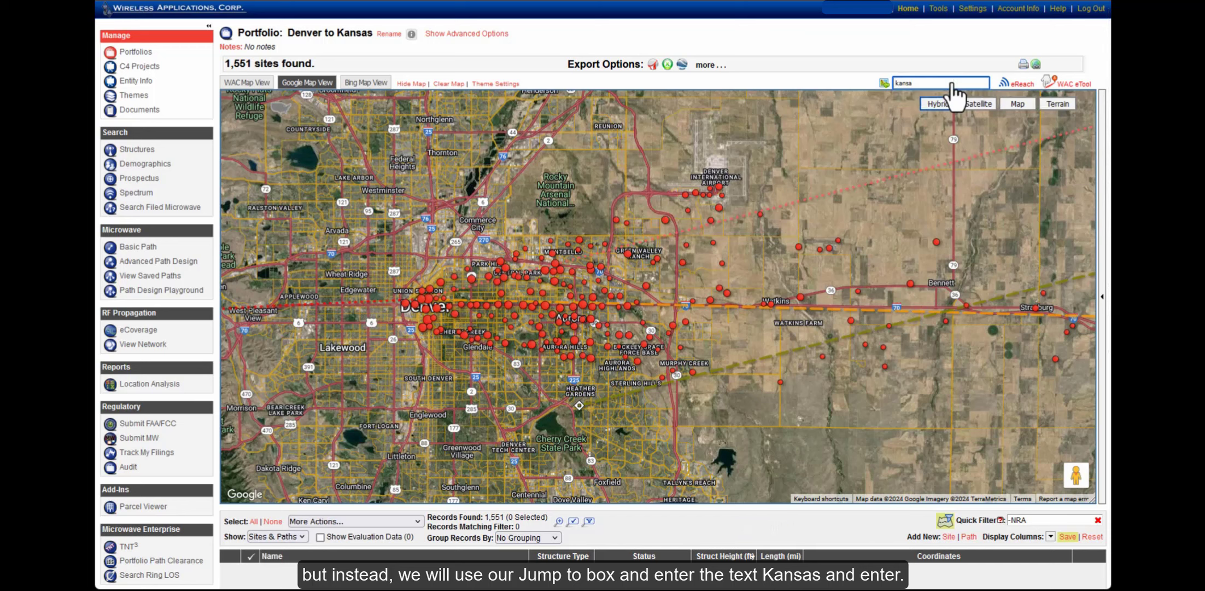
left_click(952, 97)
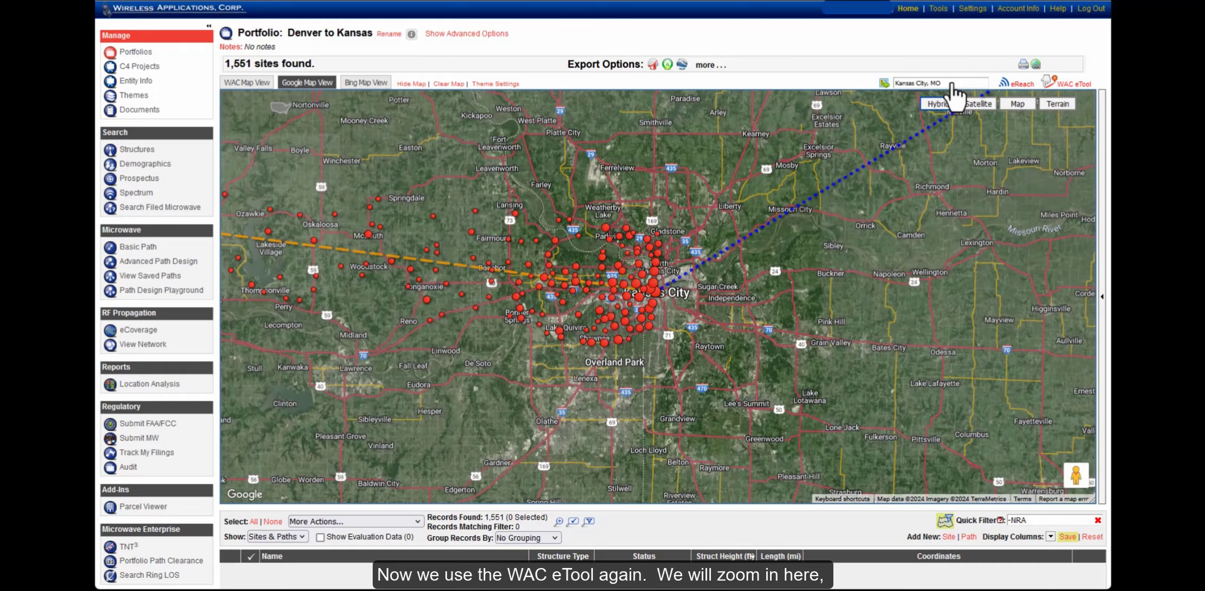
scroll(610, 286, "up", 1)
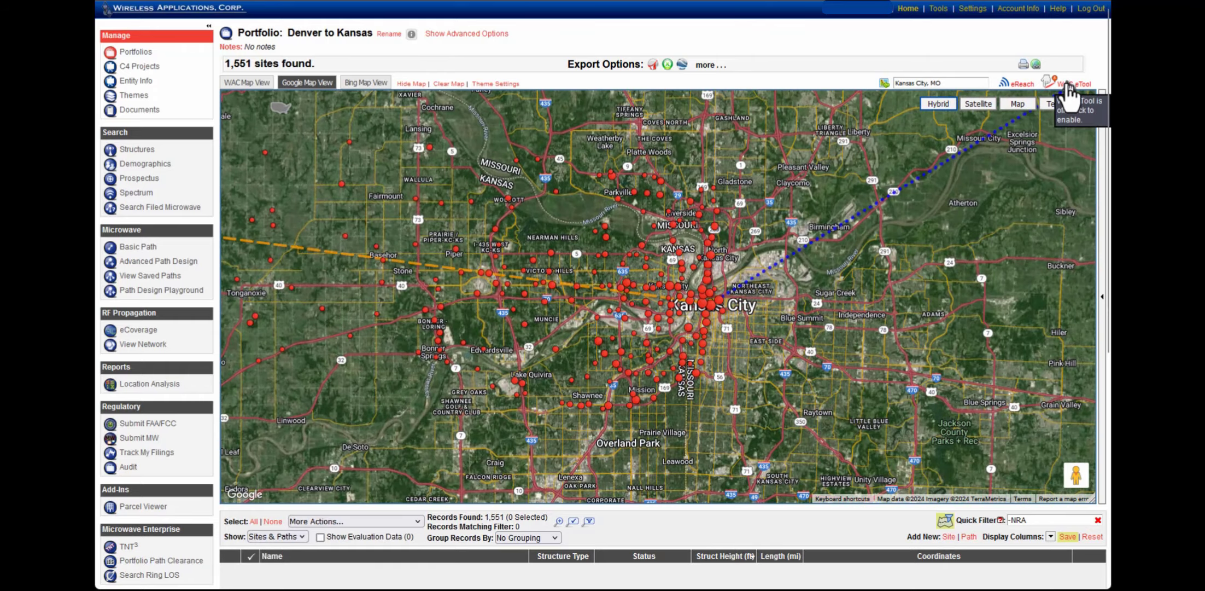
Delete the 124 sites inside a triangle north-west of Kansas City
left_click(1049, 88)
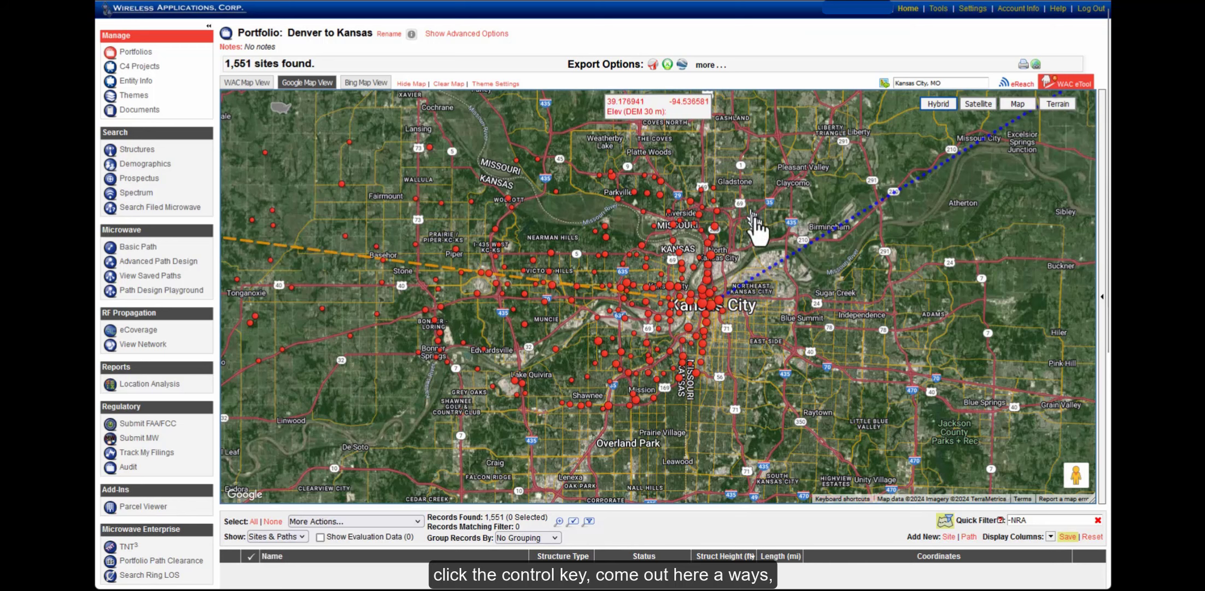
left_click(752, 307, "ctrl")
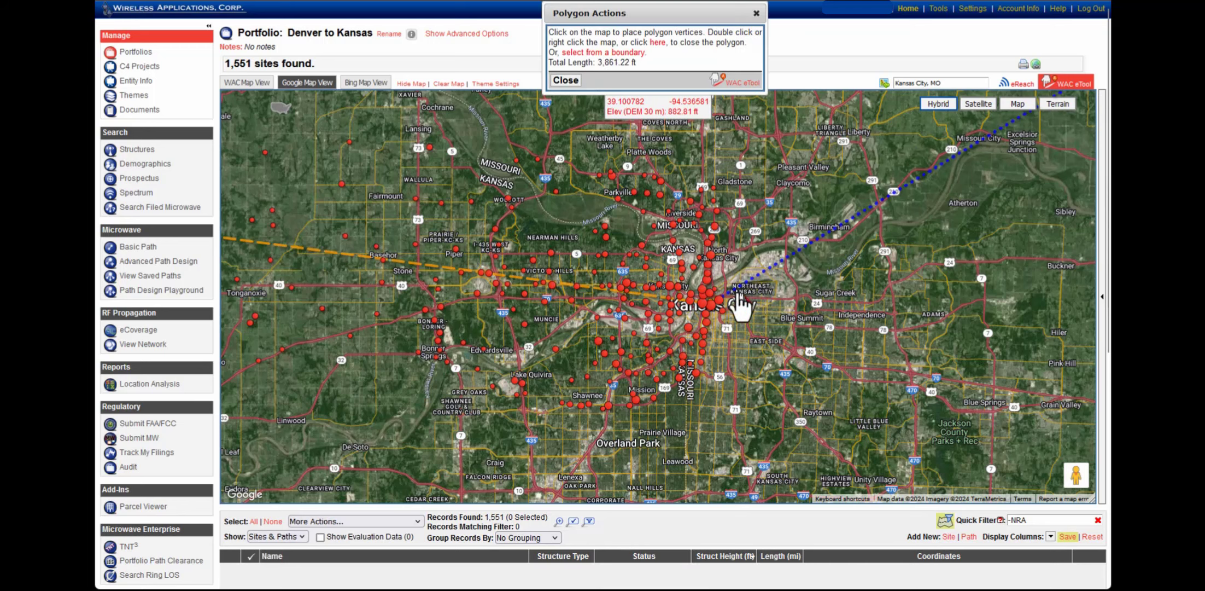
left_click(310, 132)
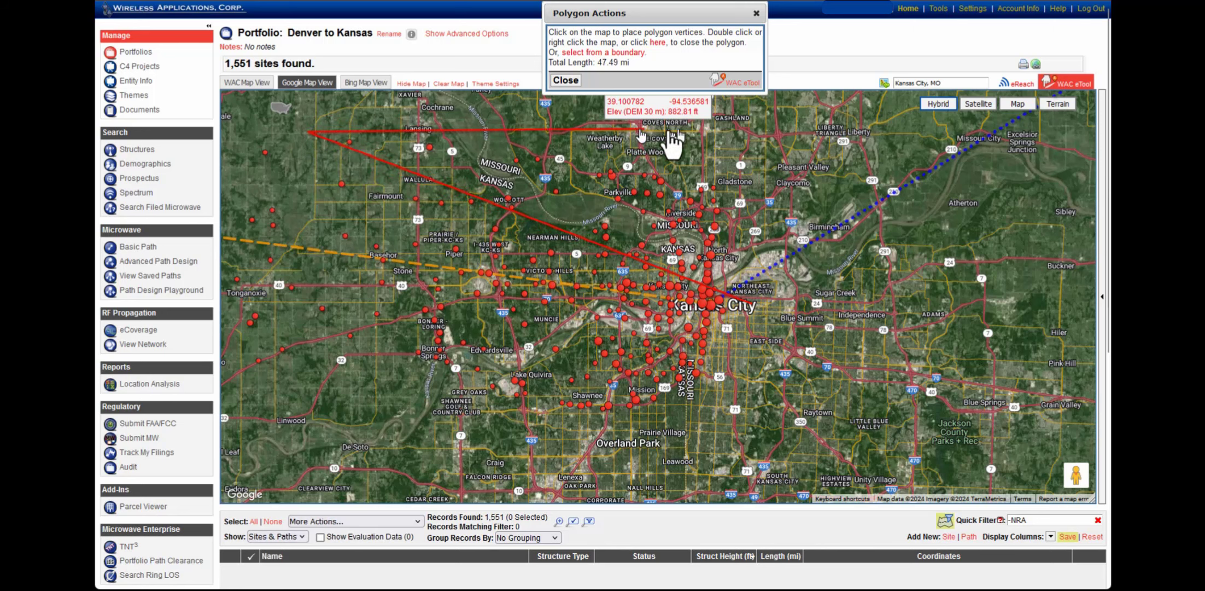
double_click(747, 143)
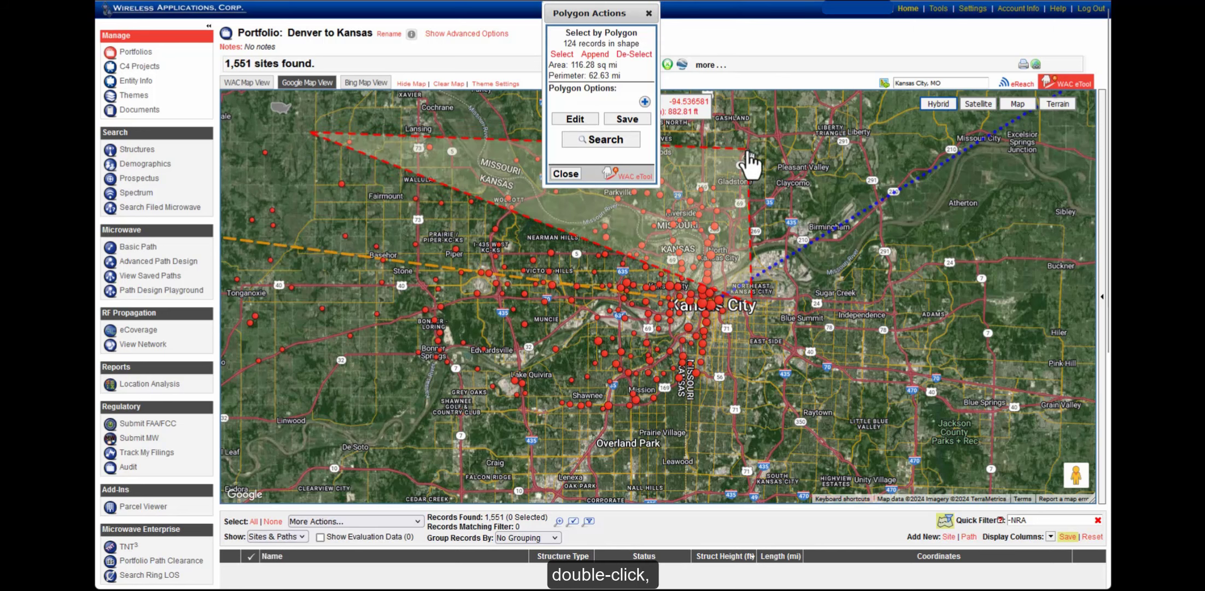
left_click(561, 56)
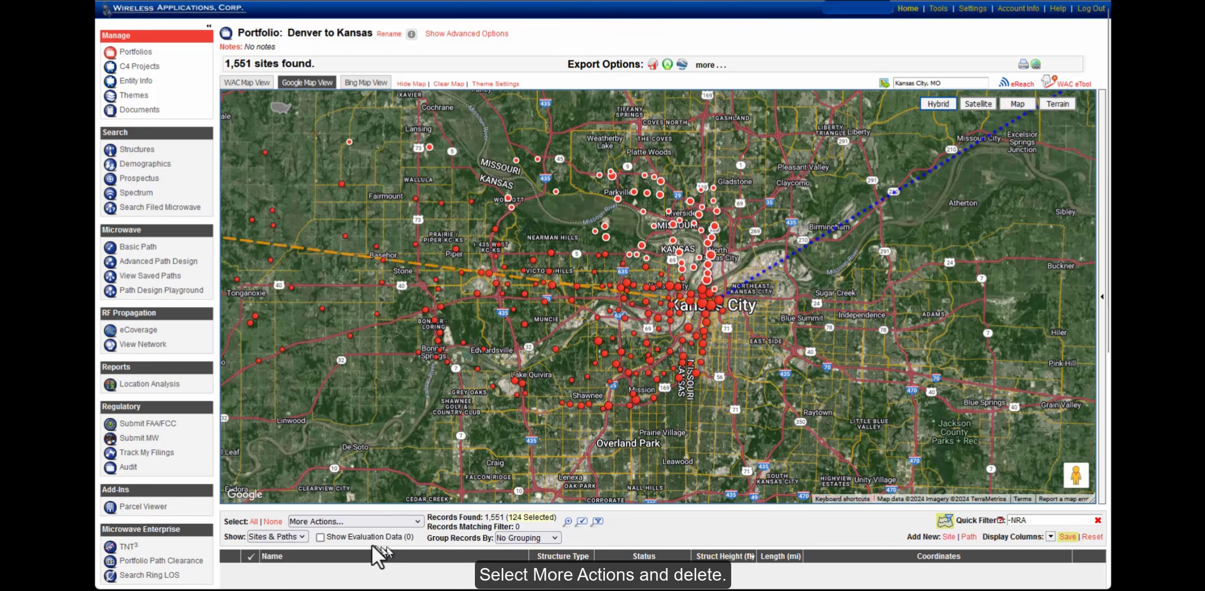
left_click(360, 523)
scroll(359, 483, "down", 3)
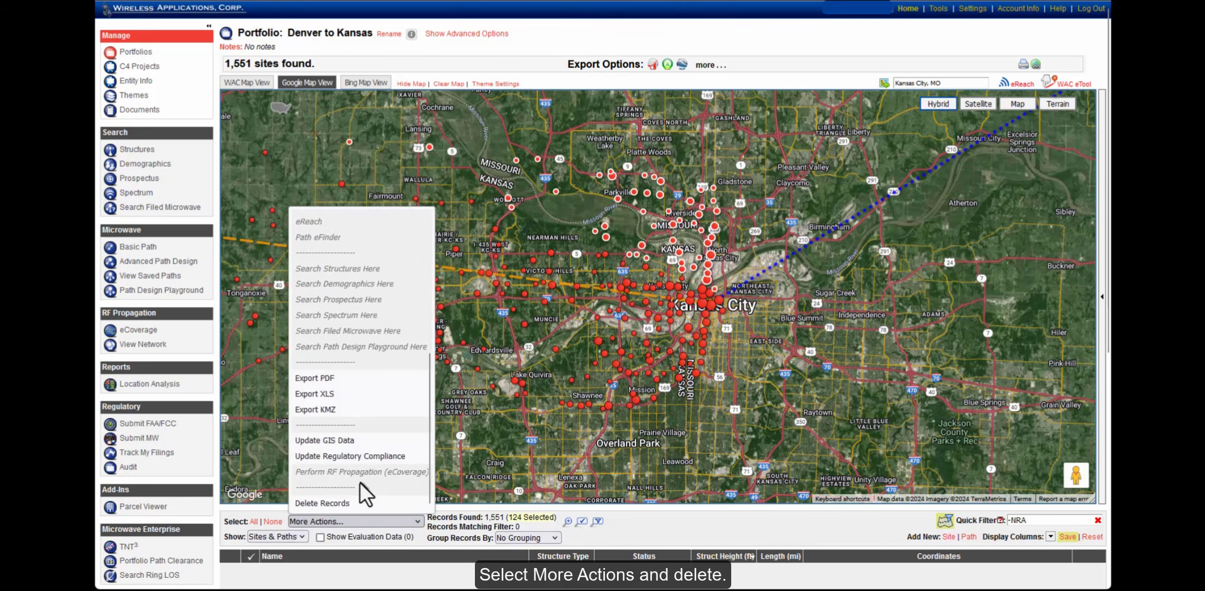
left_click(343, 505)
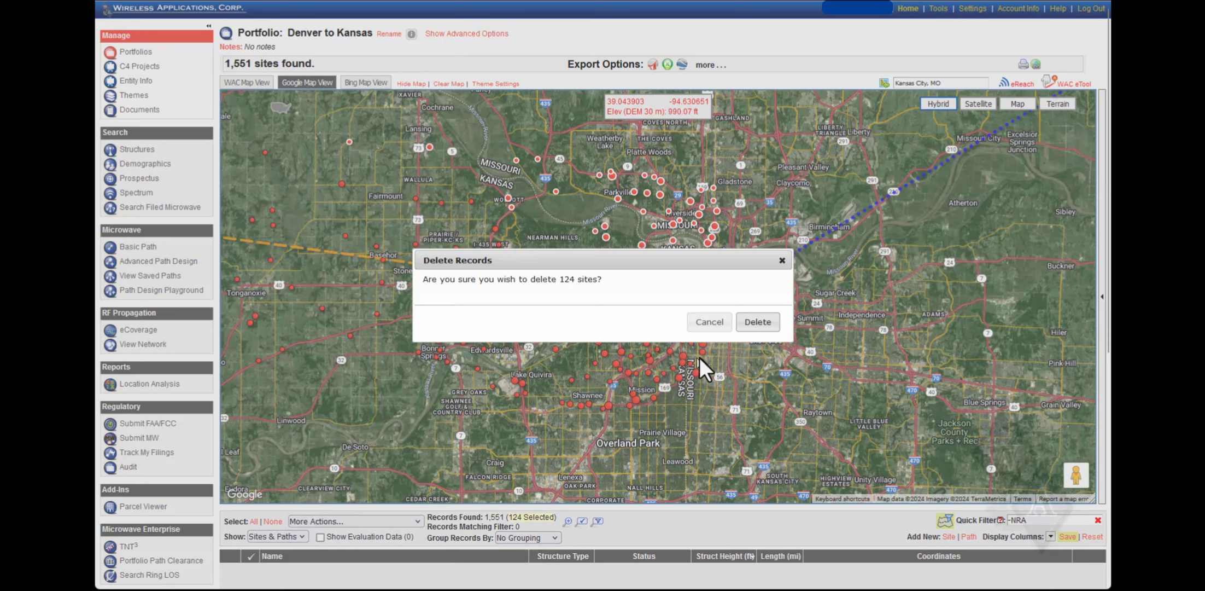
left_click(755, 329)
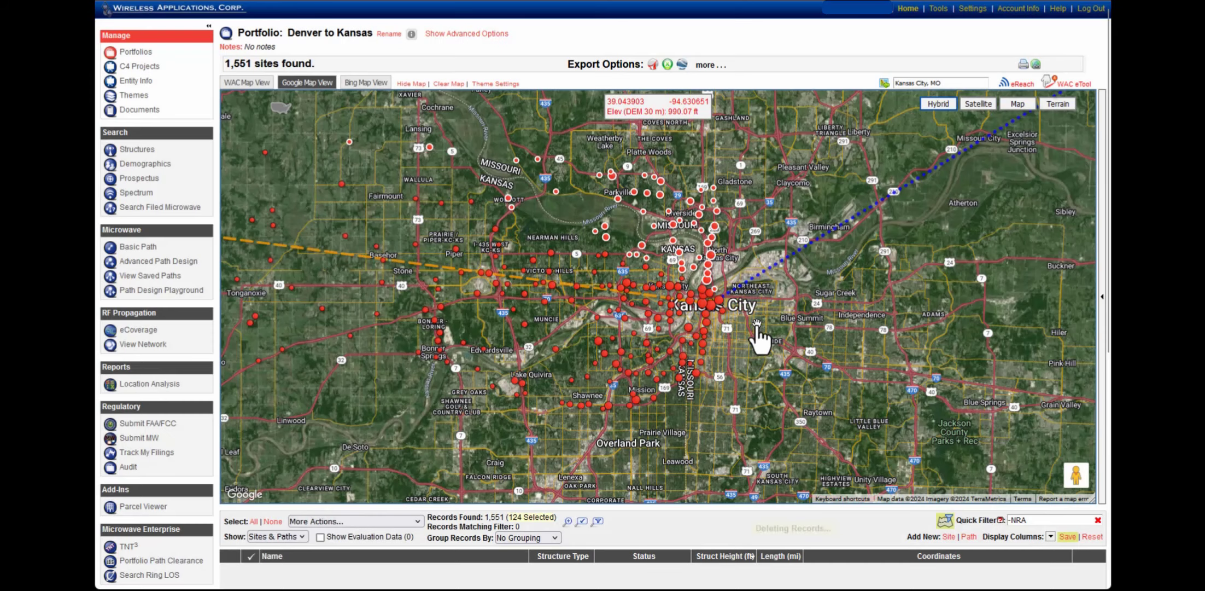
Delete the 155 sites inside a triangle south-west of Kansas City
left_click(1068, 87)
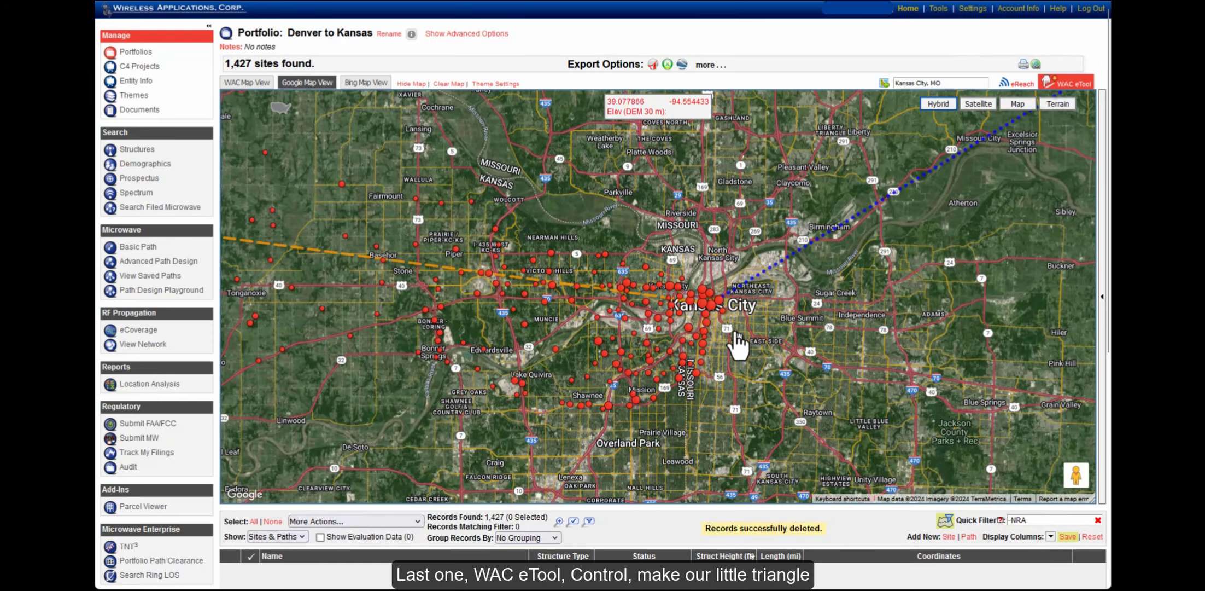
left_click(735, 319, "ctrl")
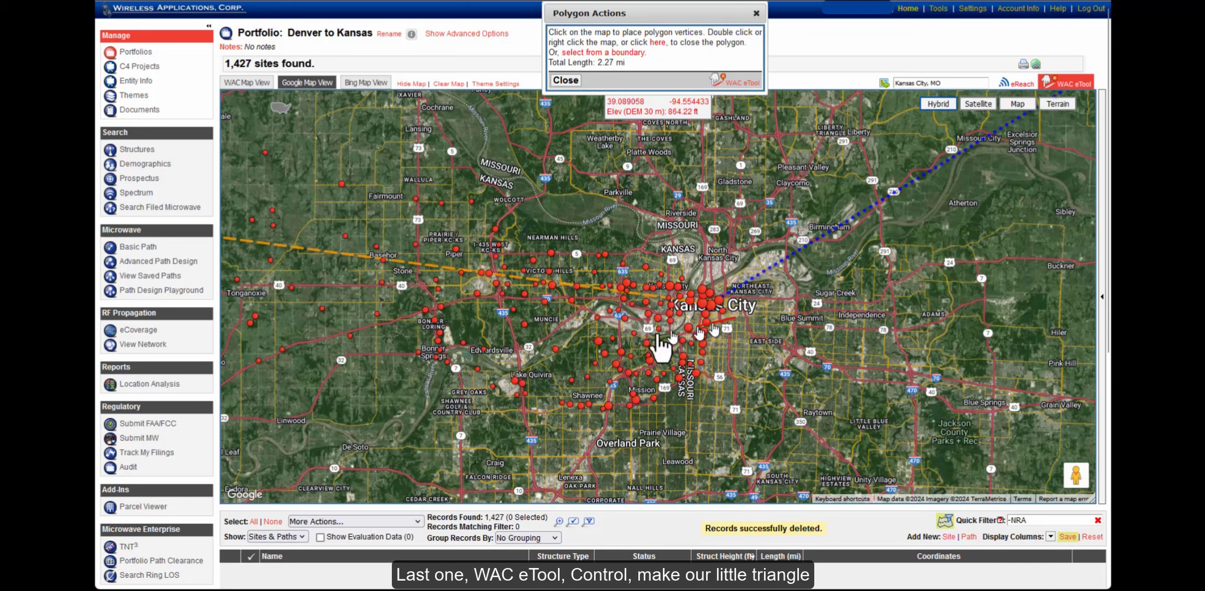
left_click(296, 364)
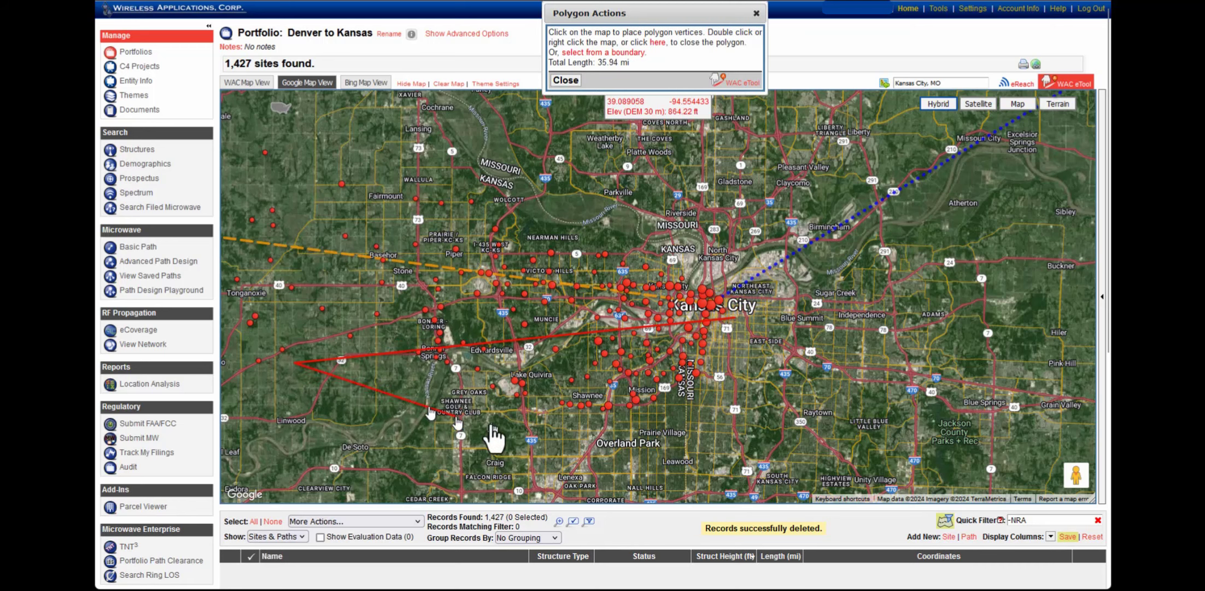
double_click(716, 444)
left_click(561, 55)
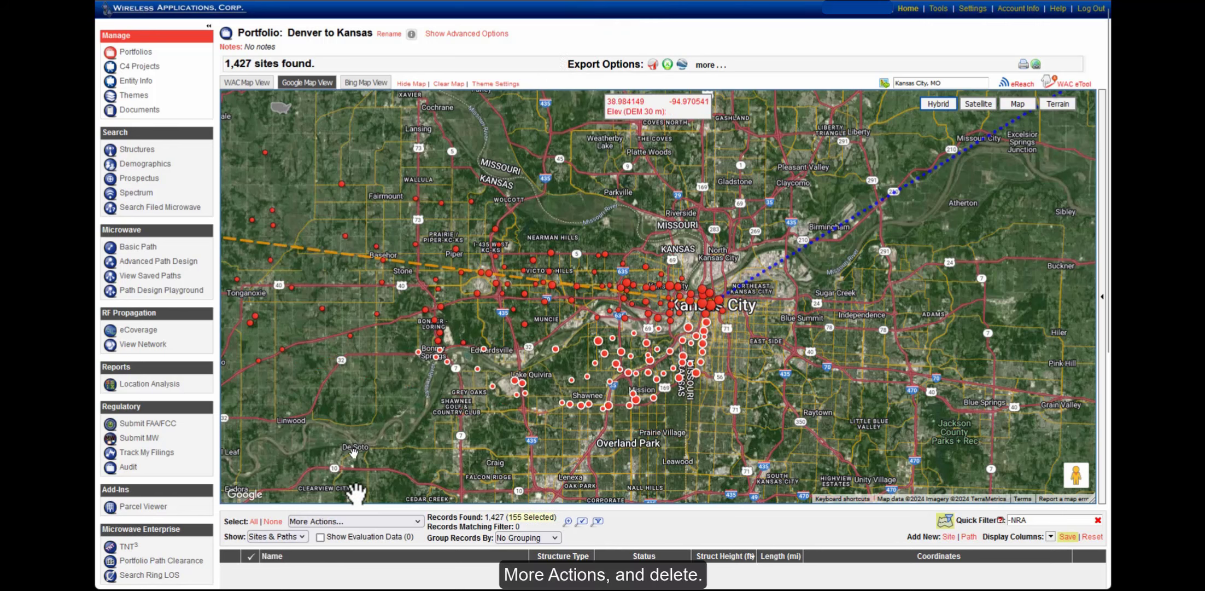
left_click(361, 520)
scroll(361, 481, "down", 5)
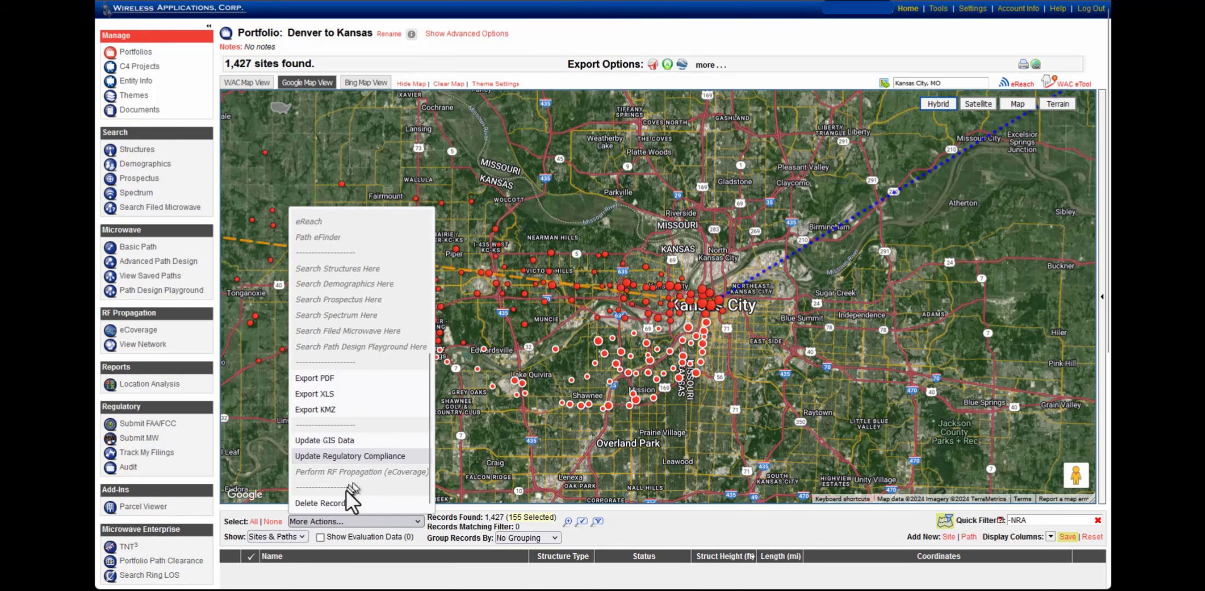
left_click(337, 501)
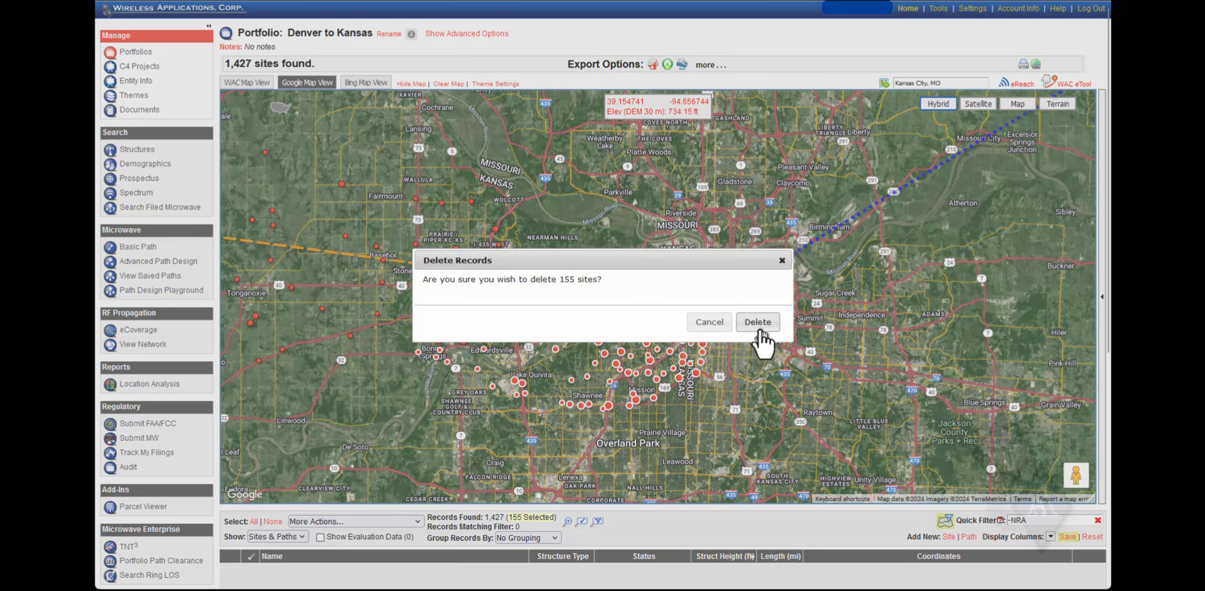
left_click(760, 320)
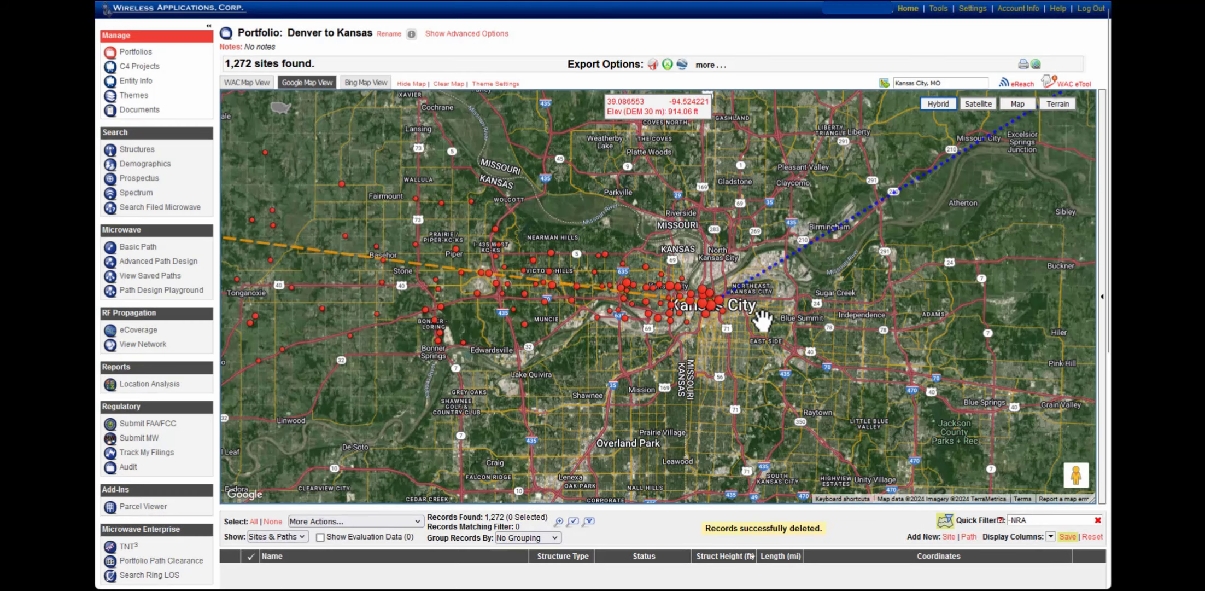
Zoom the map to the Denver to Kansas preset and switch on the WAC eTool
left_click(280, 108)
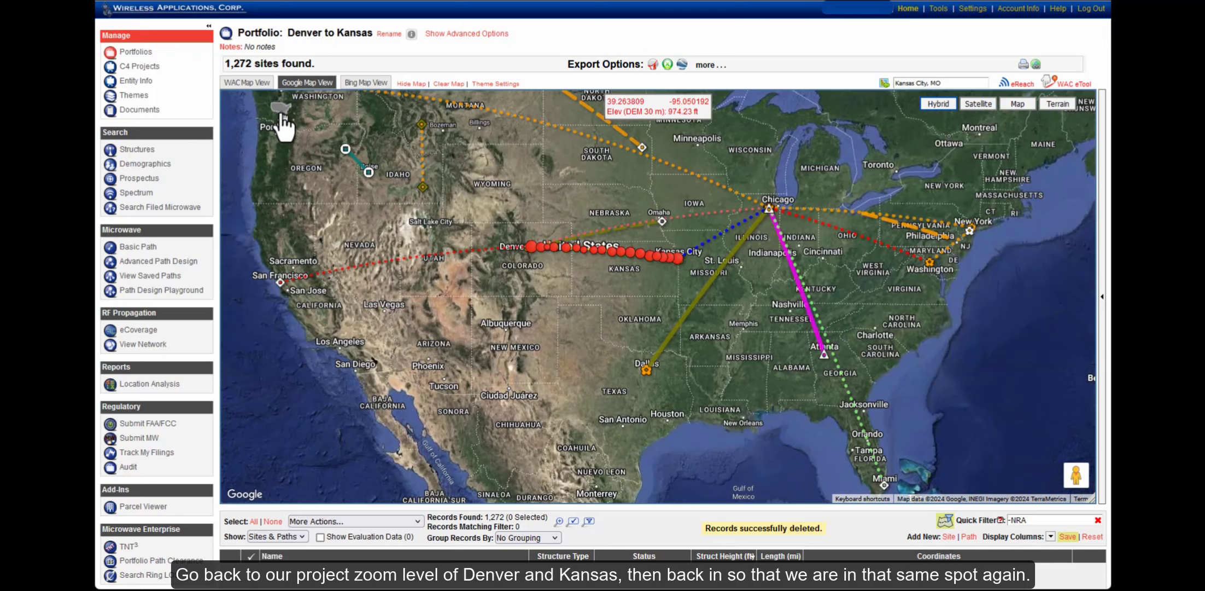
mouse_move(283, 127)
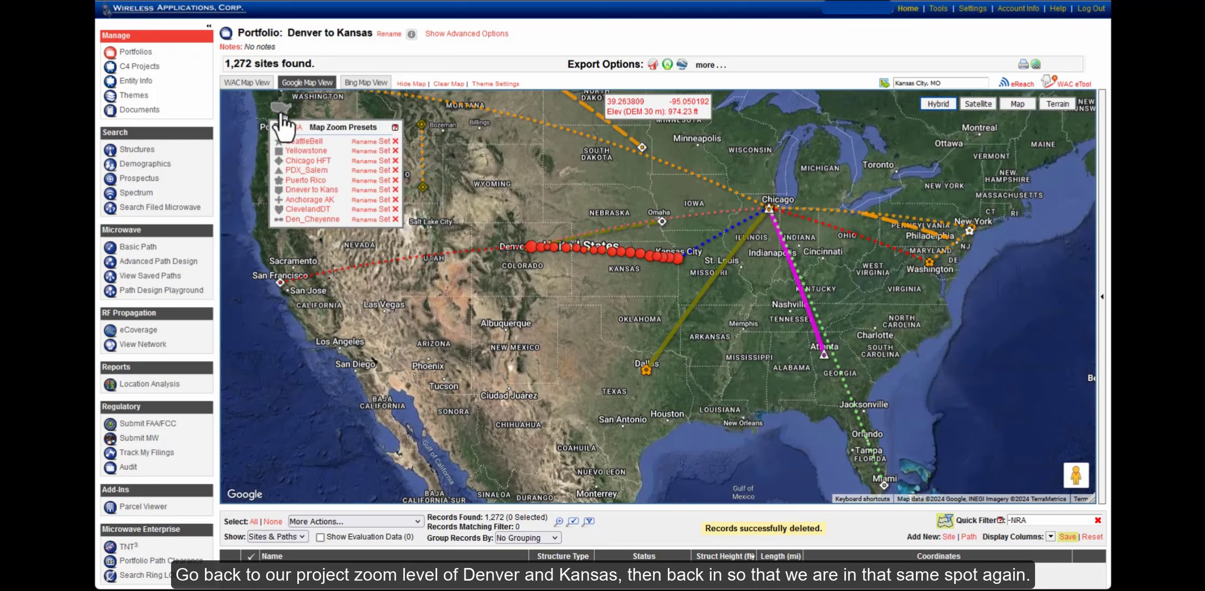
left_click(314, 193)
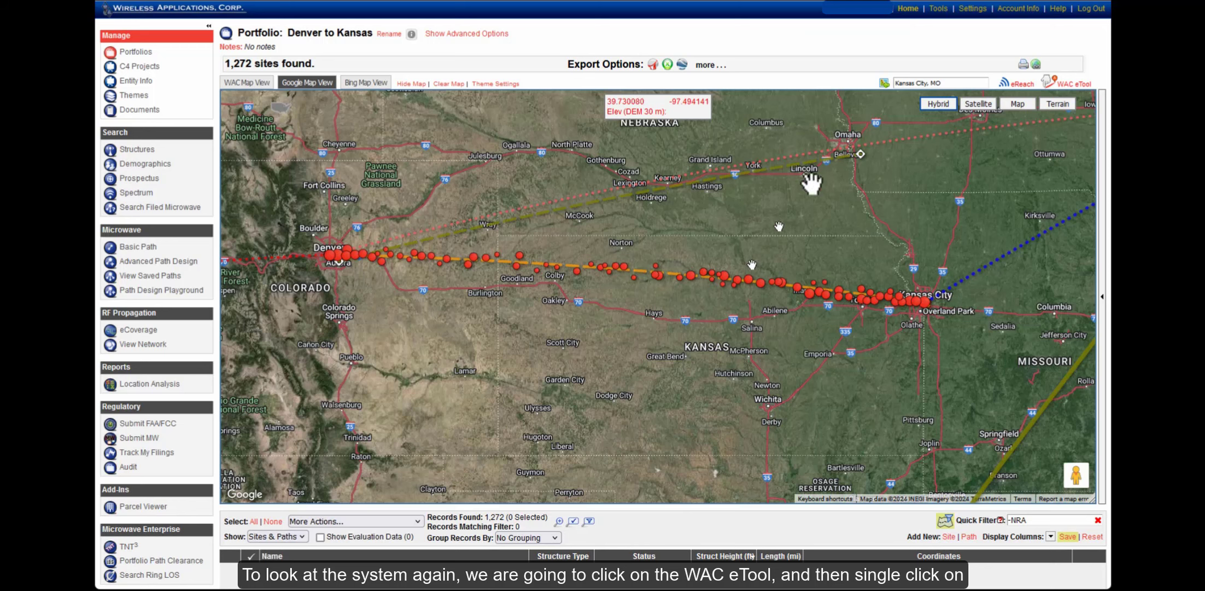
left_click(1073, 96)
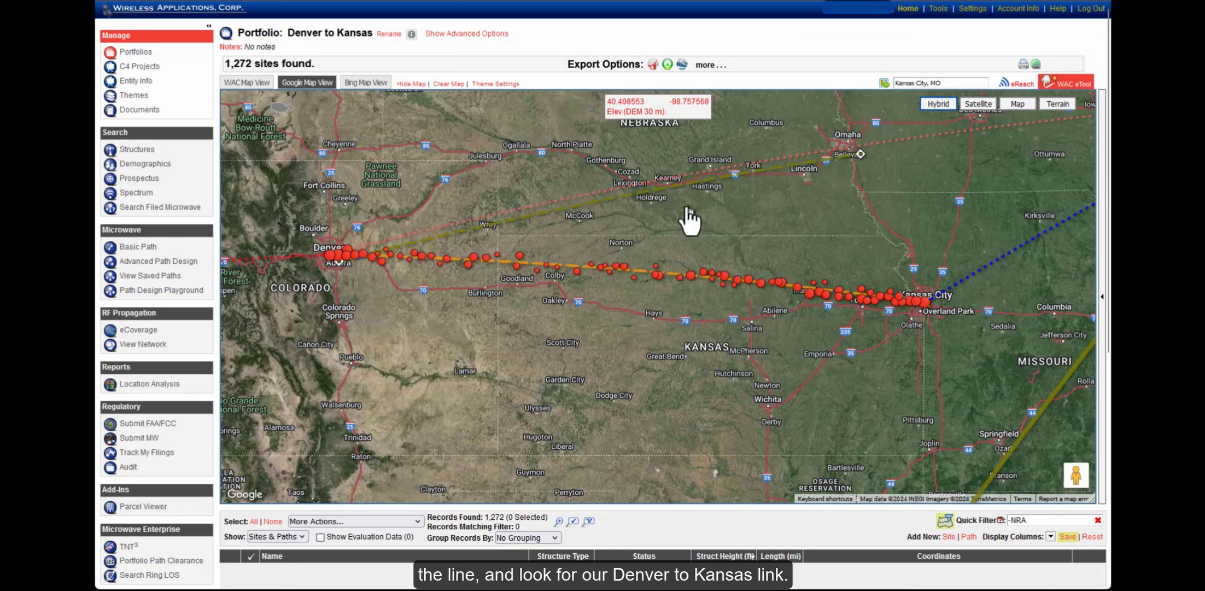
Open Path eFinder for the Denver to Kansas line and reposition its window
left_click(570, 267)
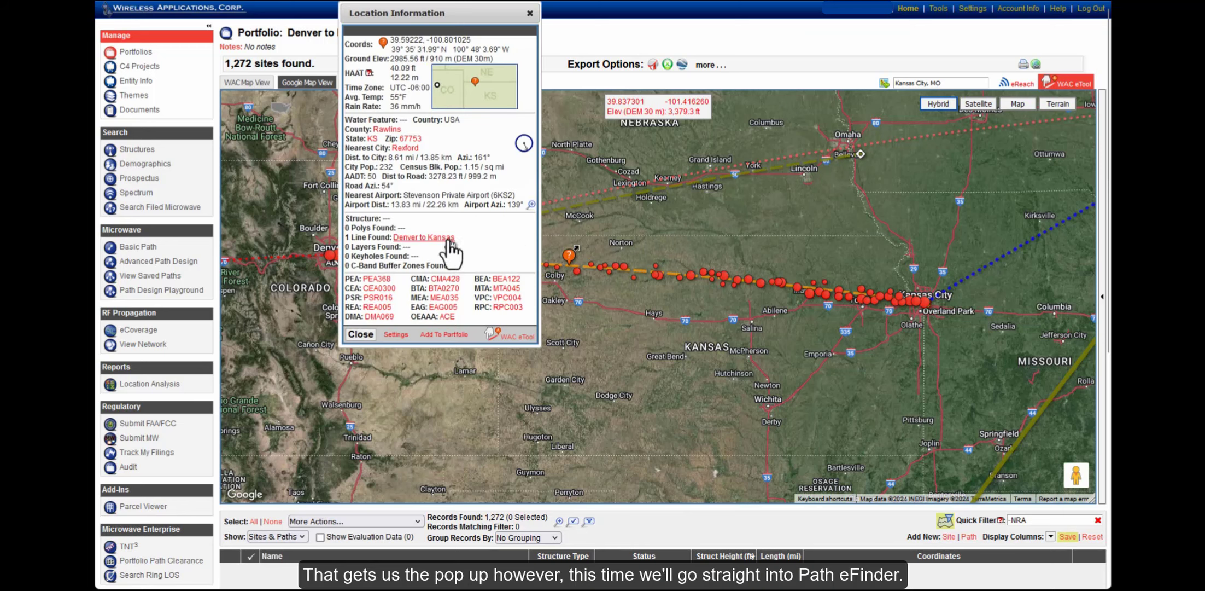
left_click(428, 239)
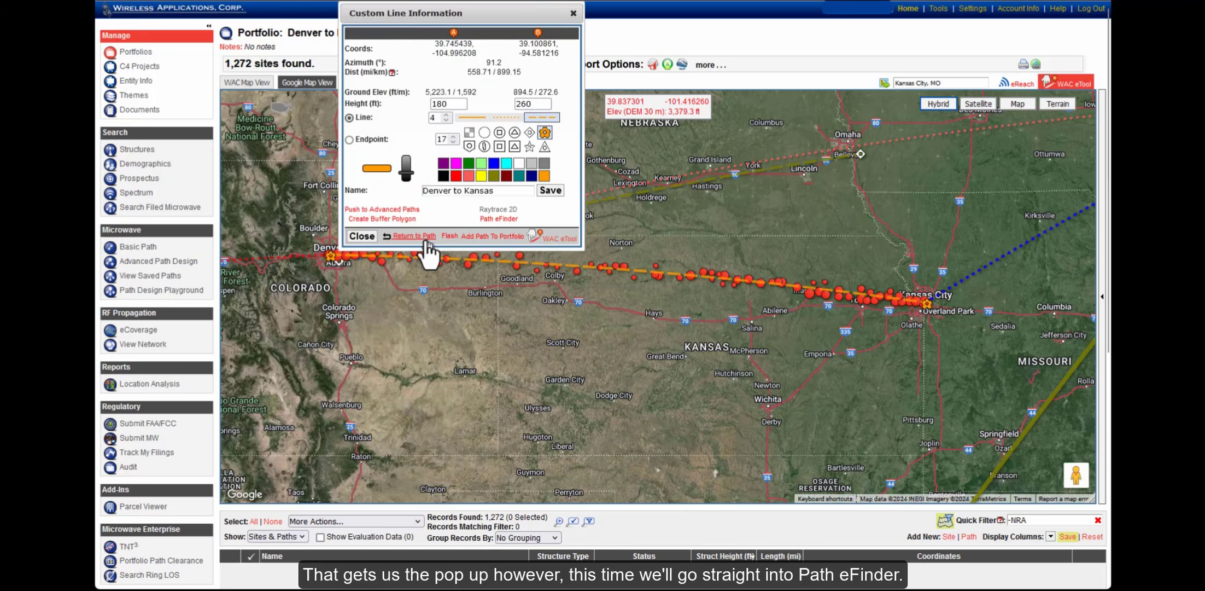
left_click(487, 220)
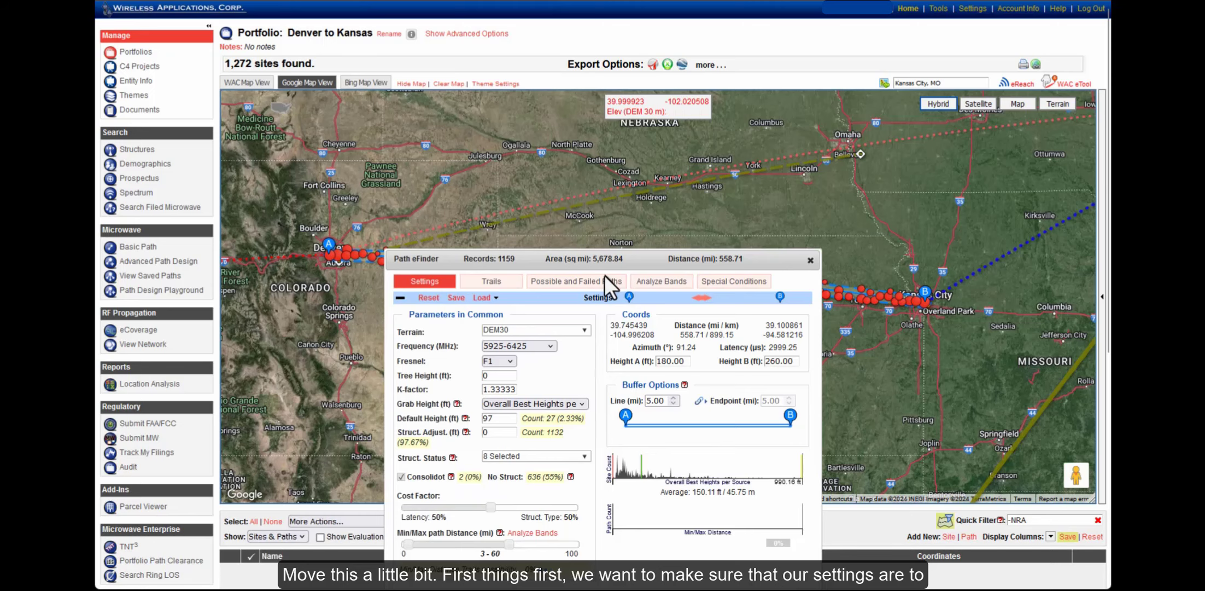
left_click_drag(641, 261, 428, 278)
left_click_drag(594, 232, 740, 137)
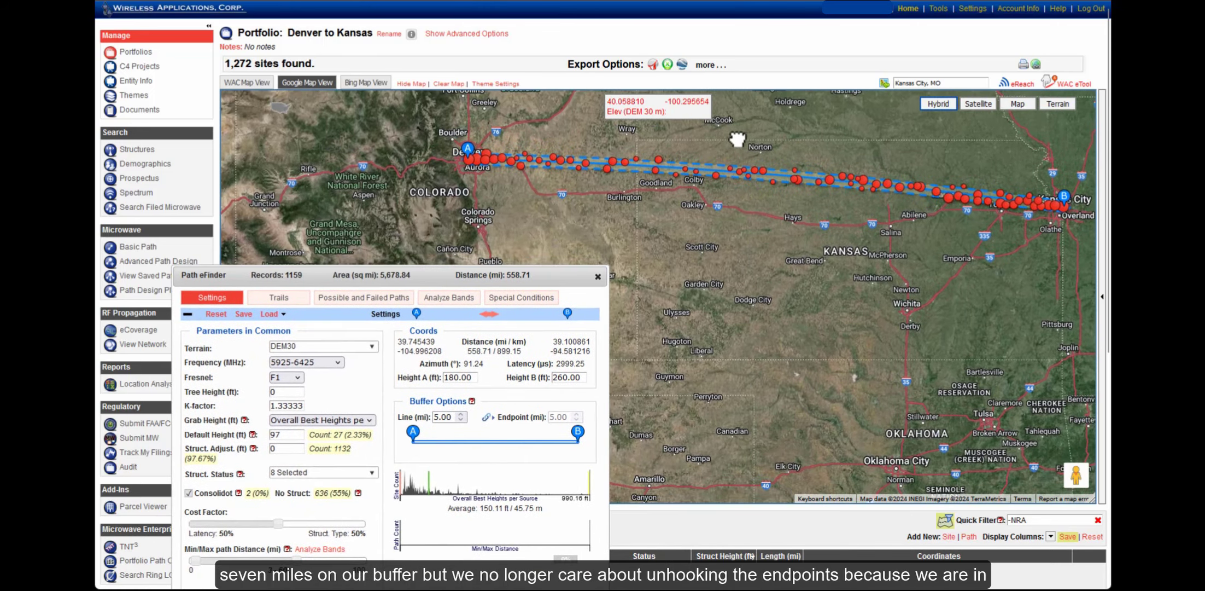
left_click_drag(492, 274, 514, 190)
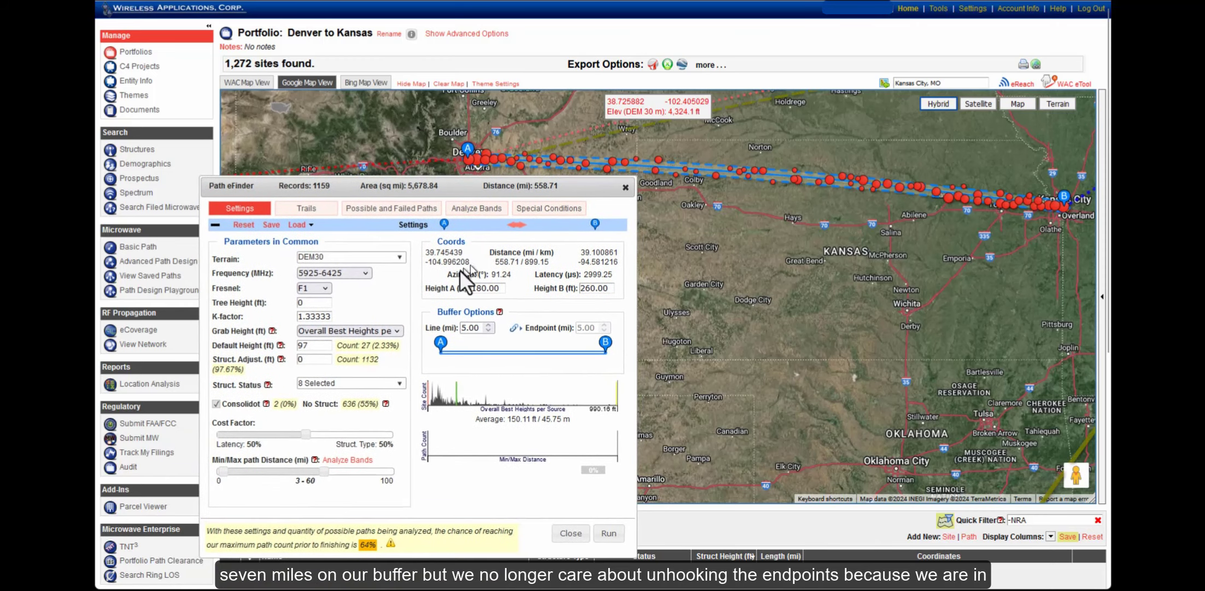
Set the line buffer to 7.00 miles, capturing 1,270 records
double_click(460, 327)
type("700")
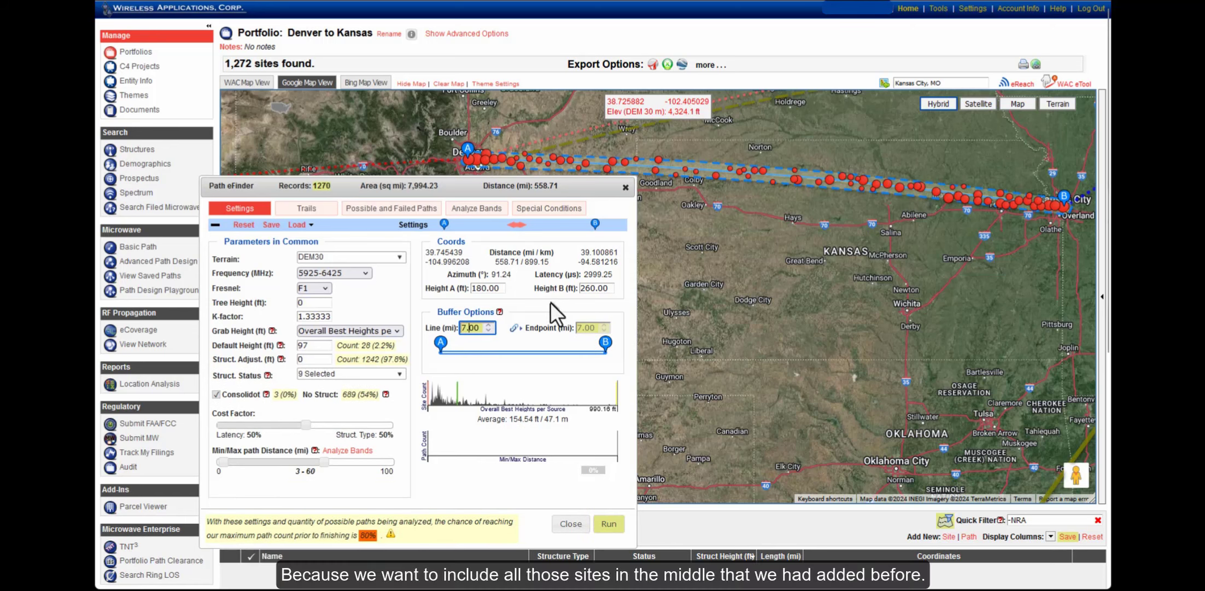
left_click_drag(746, 243, 842, 283)
scroll(791, 255, "up", 1)
left_click_drag(746, 268, 856, 315)
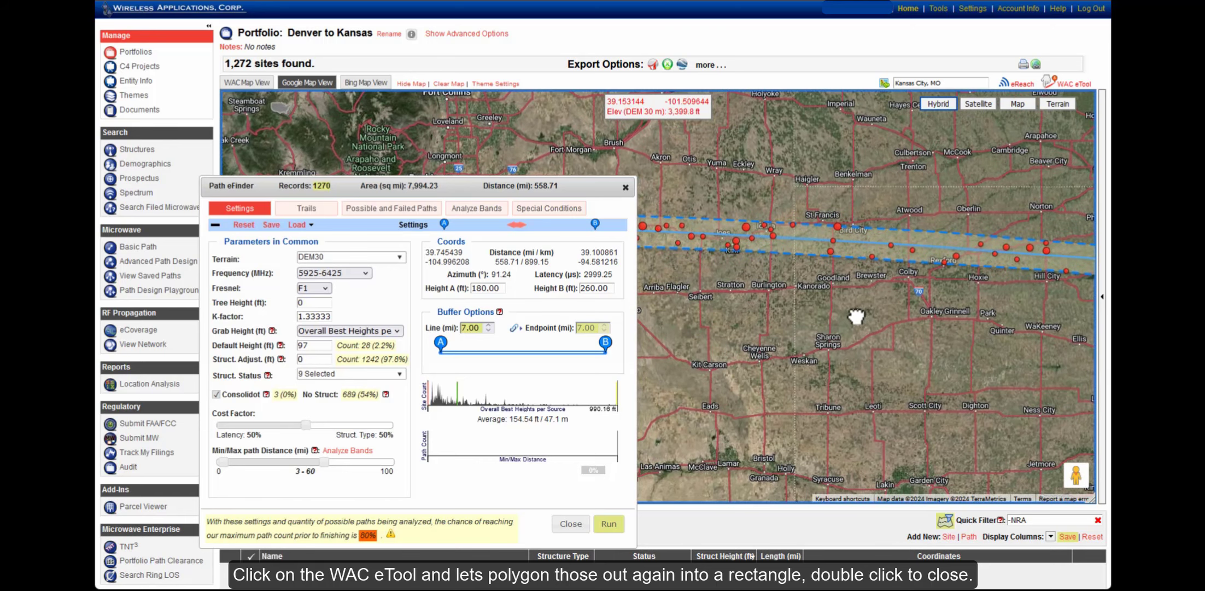
Outline a rectangular polygon around the trail sites near Oberlin
left_click(1075, 85)
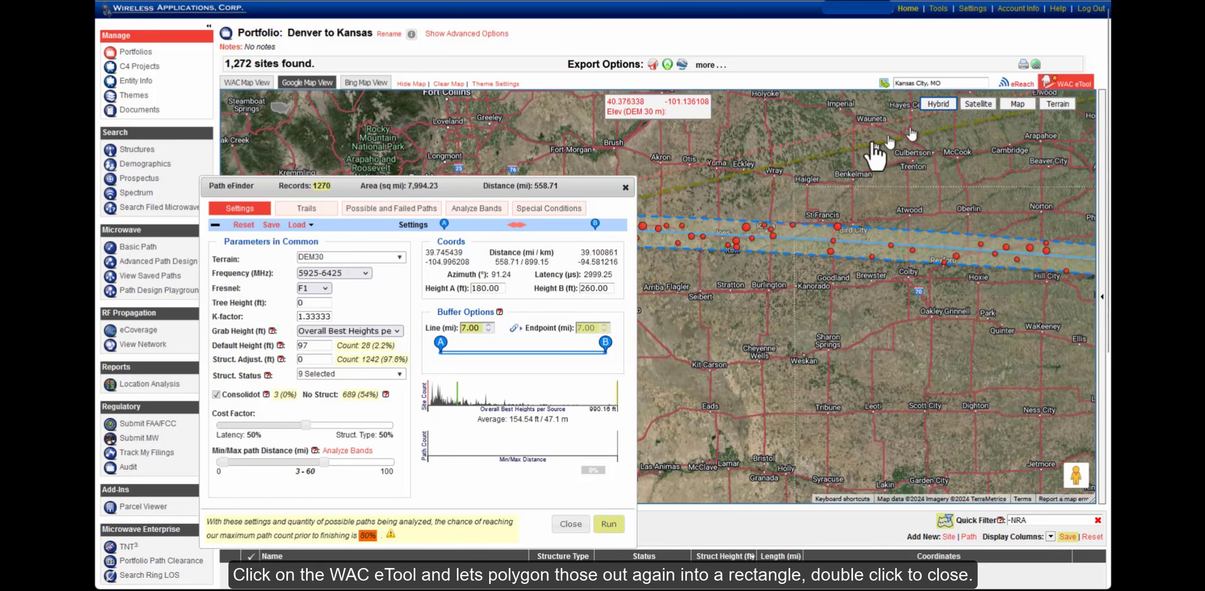
left_click(655, 195)
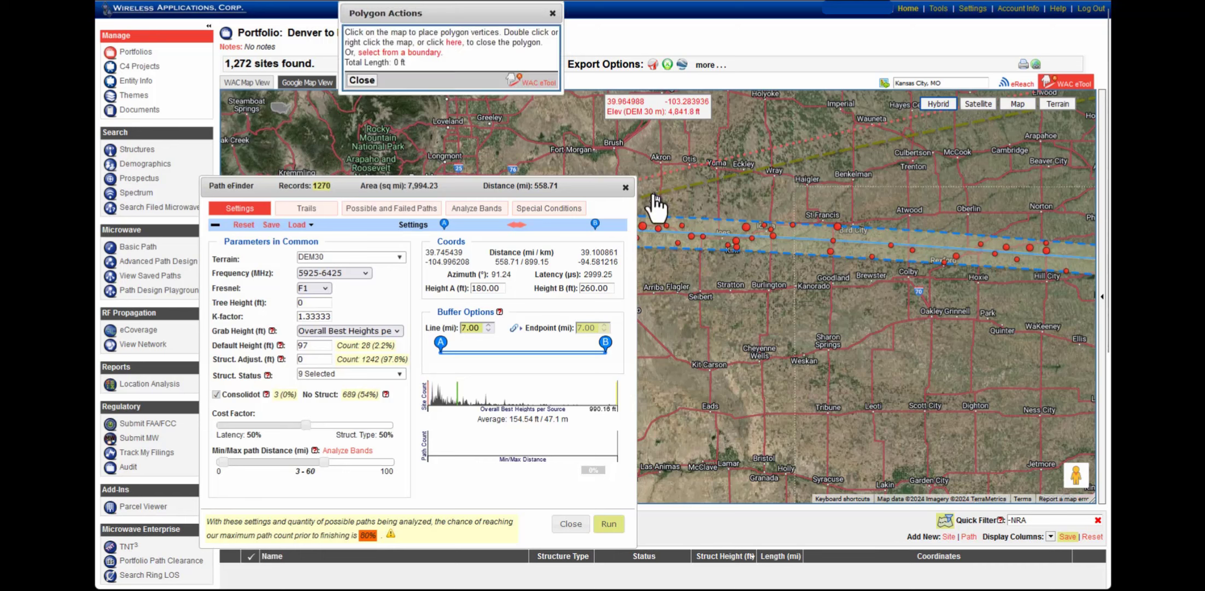
left_click(982, 209)
left_click(990, 280)
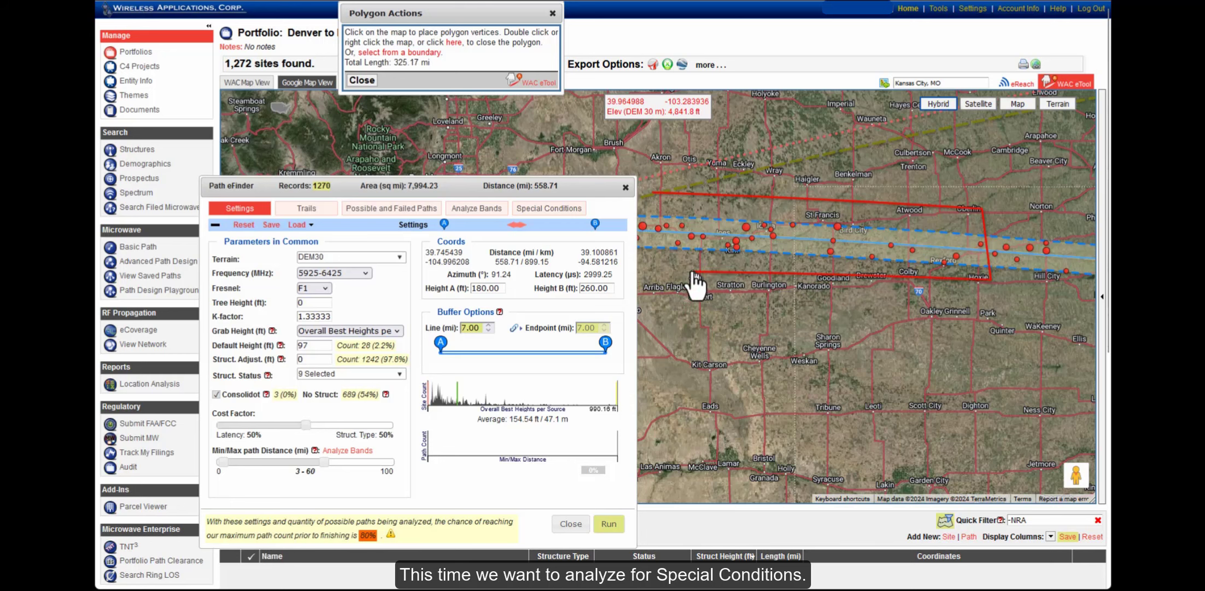
double_click(653, 261)
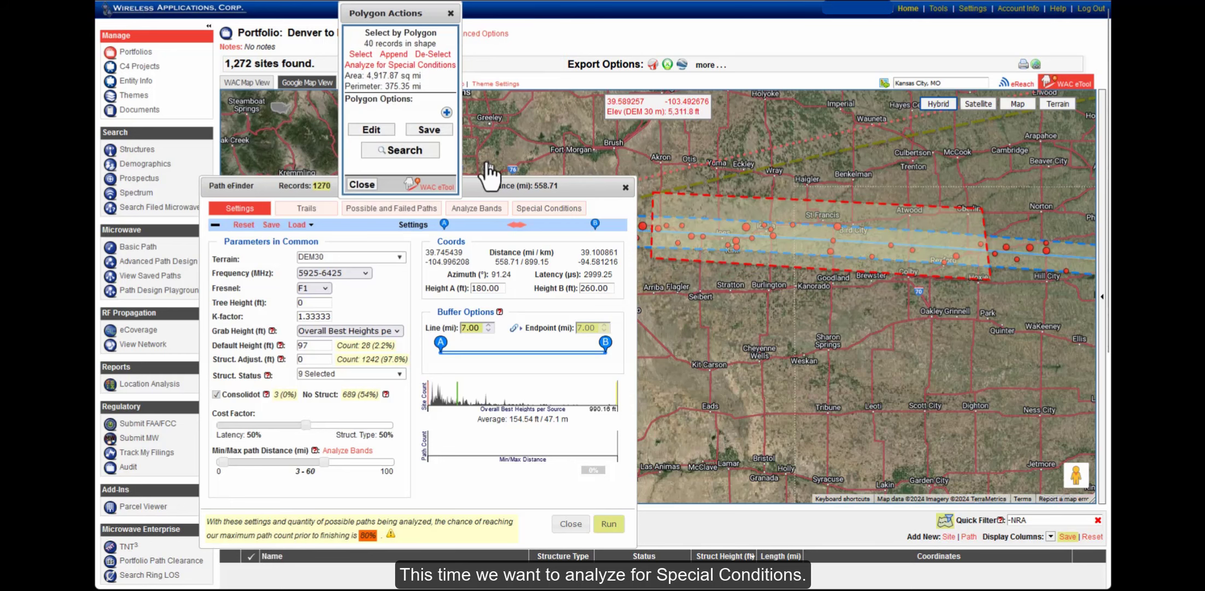
Send the 40 enclosed sites to Special Conditions and set all to Forced expansion mode
left_click(405, 67)
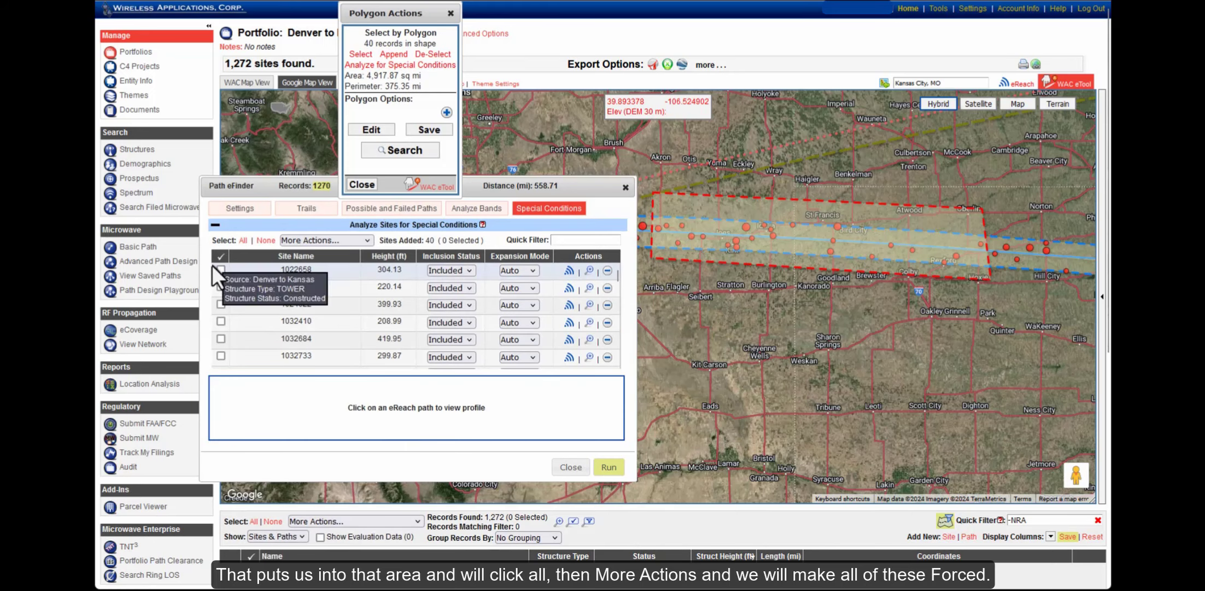
left_click(243, 241)
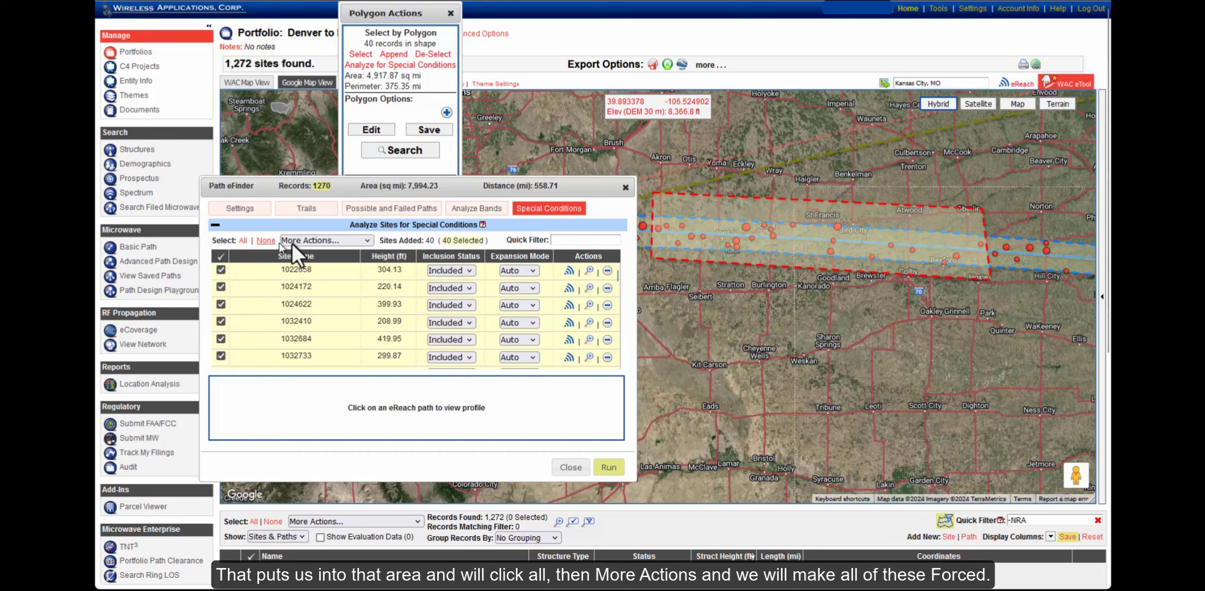
left_click(313, 238)
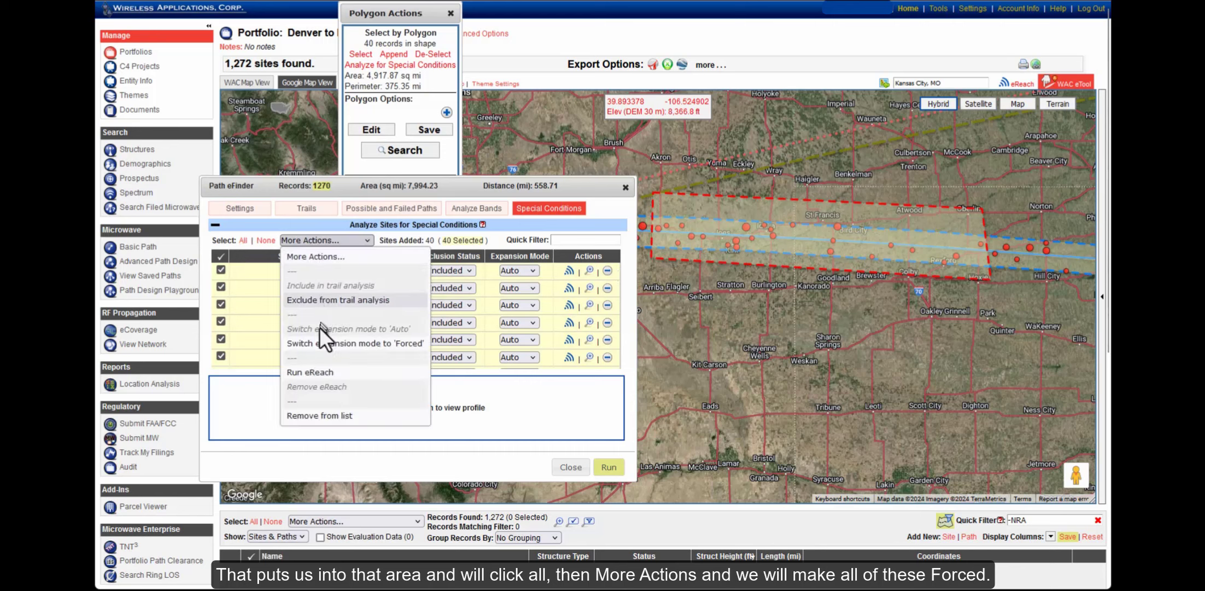
left_click(319, 344)
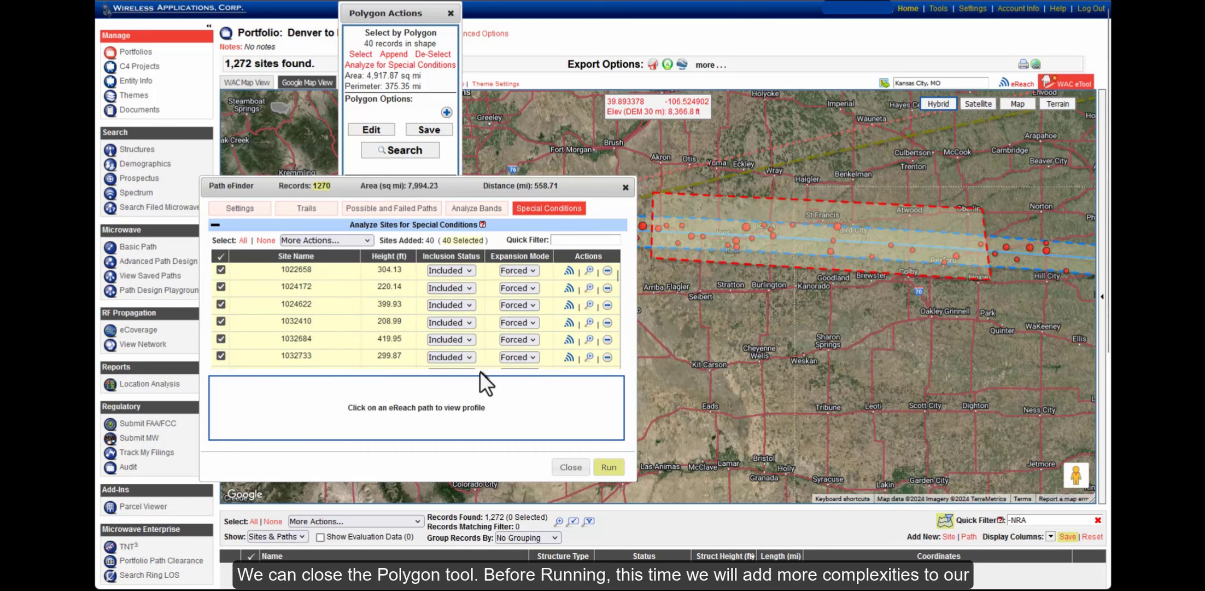
left_click(451, 13)
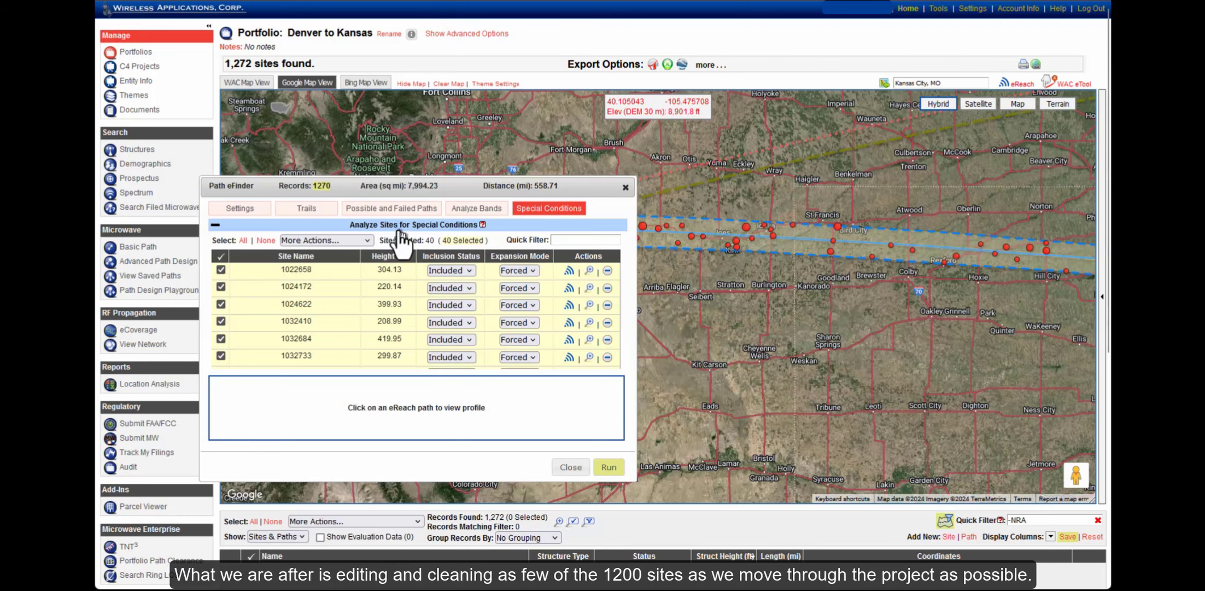
Add SRTM30 alongside DEM30 as the eFinder terrain datasets
left_click(251, 216)
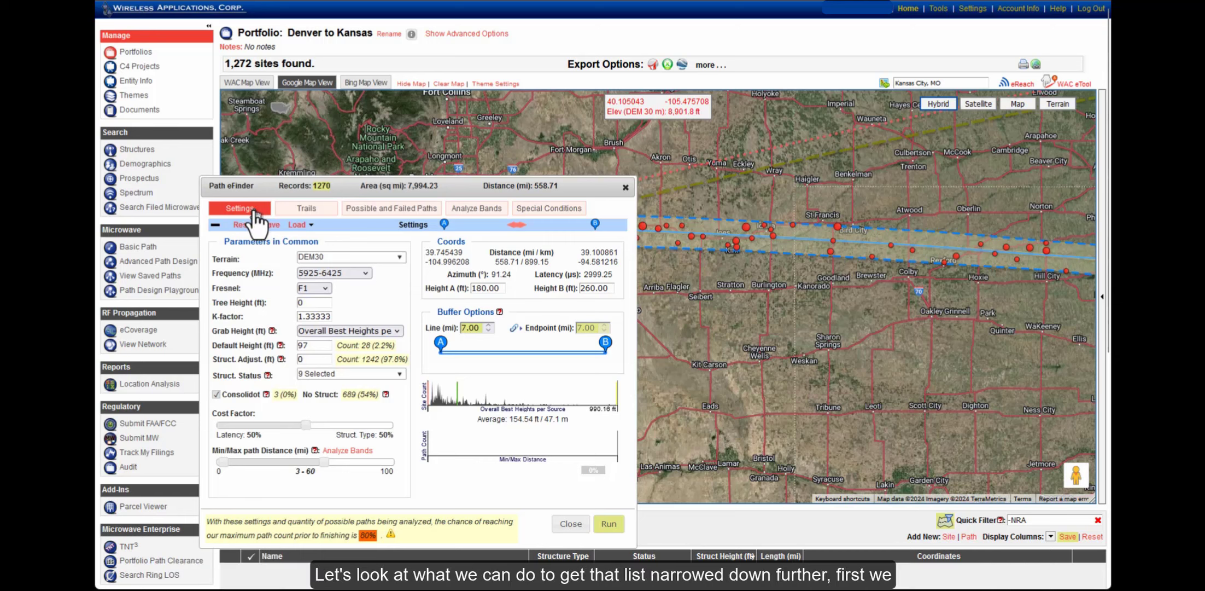
left_click(332, 256)
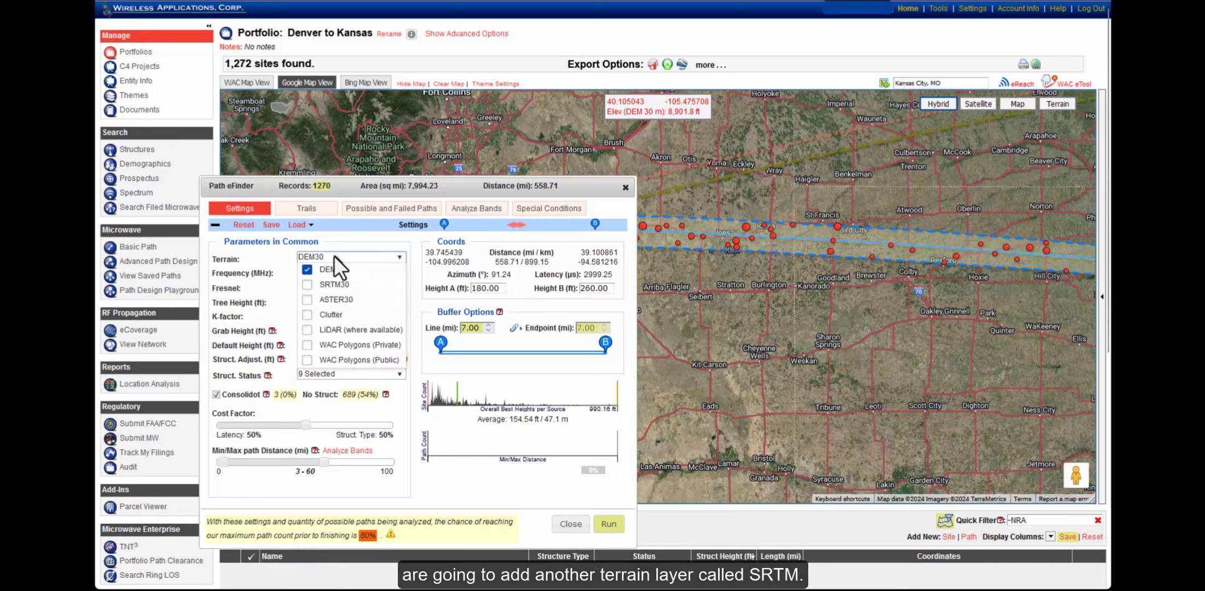
left_click(307, 286)
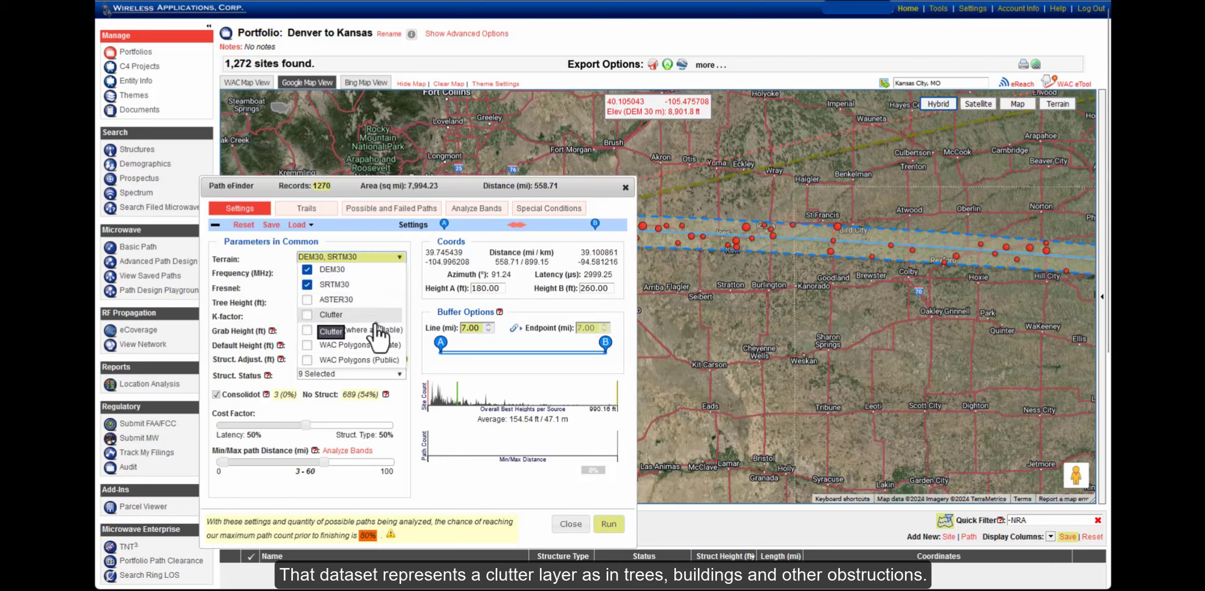
left_click(248, 363)
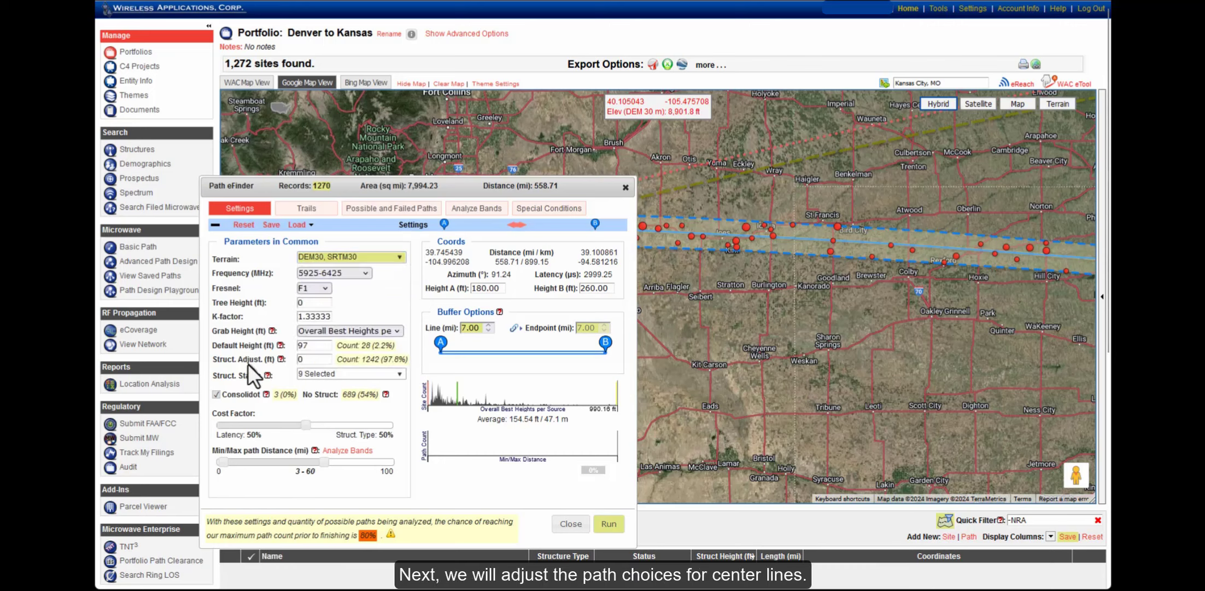
left_click_drag(248, 364, 262, 363)
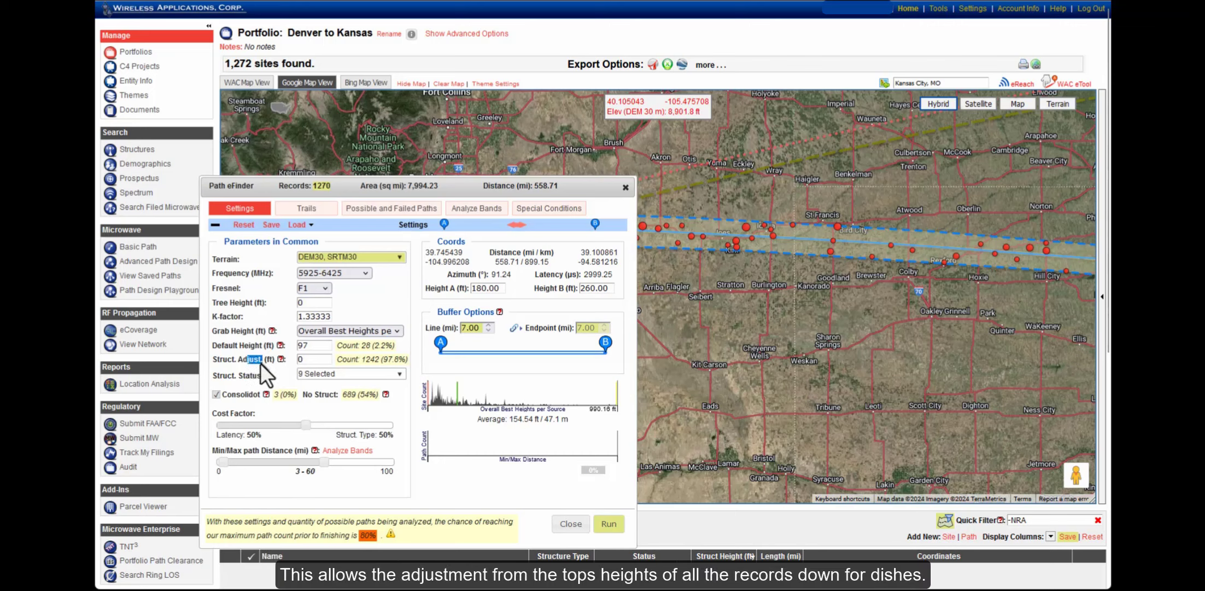
Set the structure adjustment to -15 ft
left_click(310, 360)
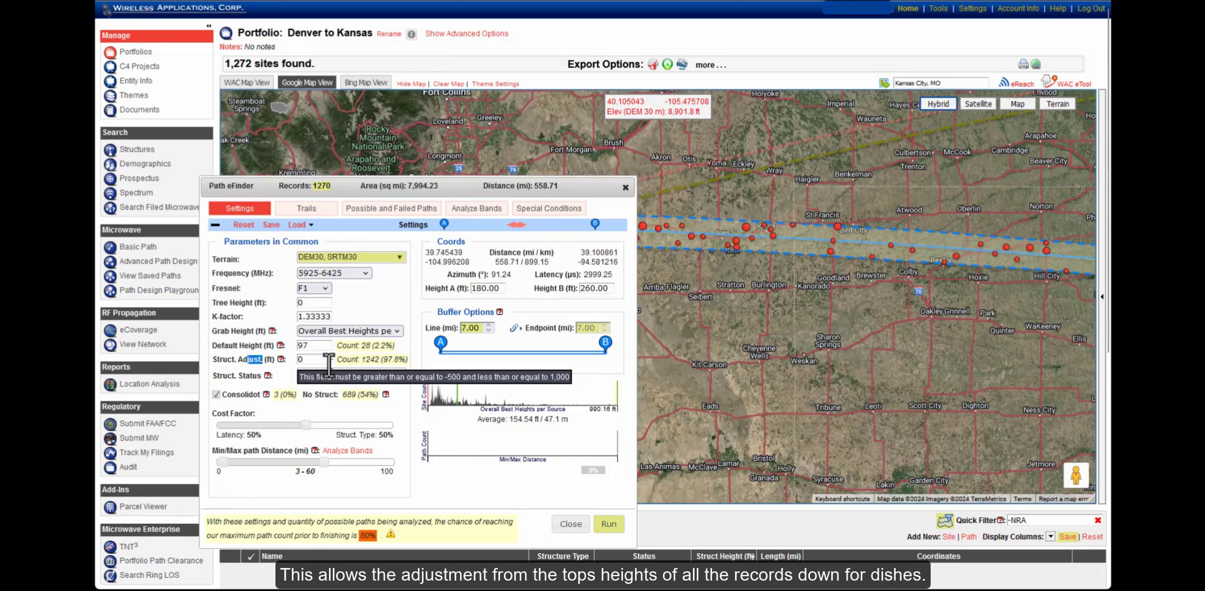
left_click_drag(310, 359, 291, 361)
type("15")
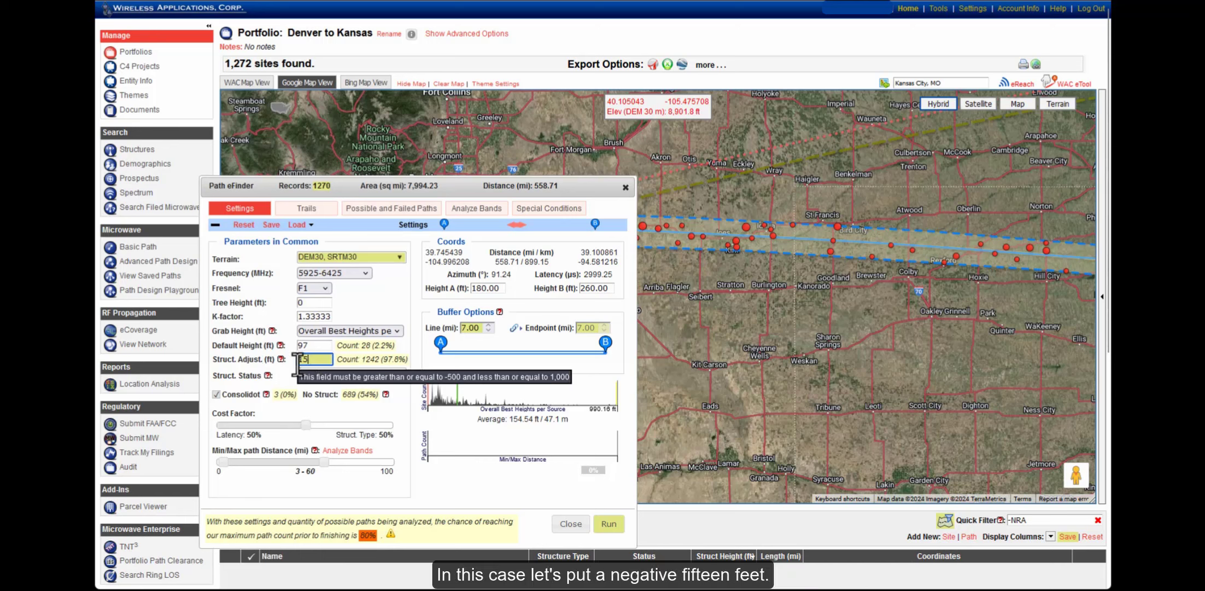
left_click(299, 362)
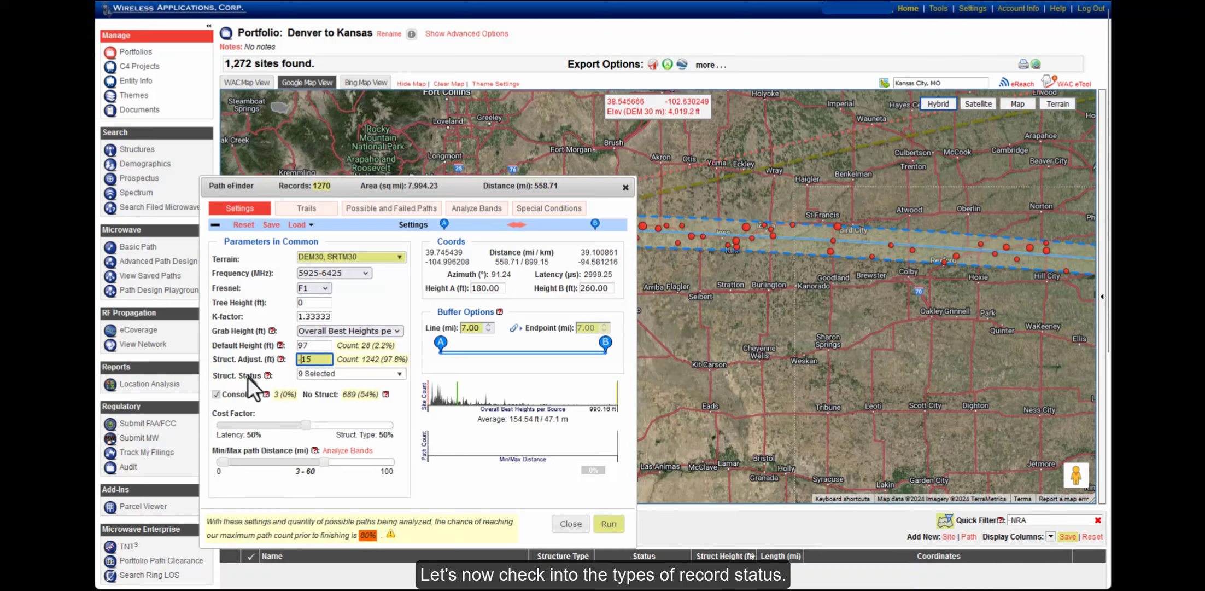
Uncheck Dead, Dismantled, Canceled and Terminated in the Struct. Status filter, leaving 1,188 sites
left_click(334, 373)
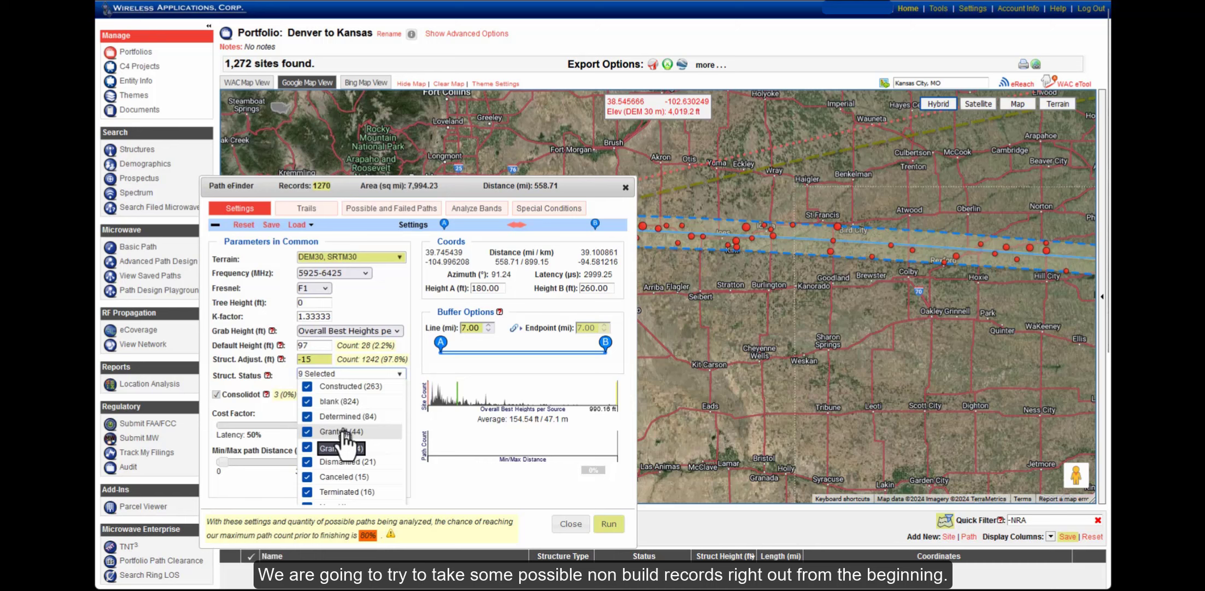
left_click(307, 449)
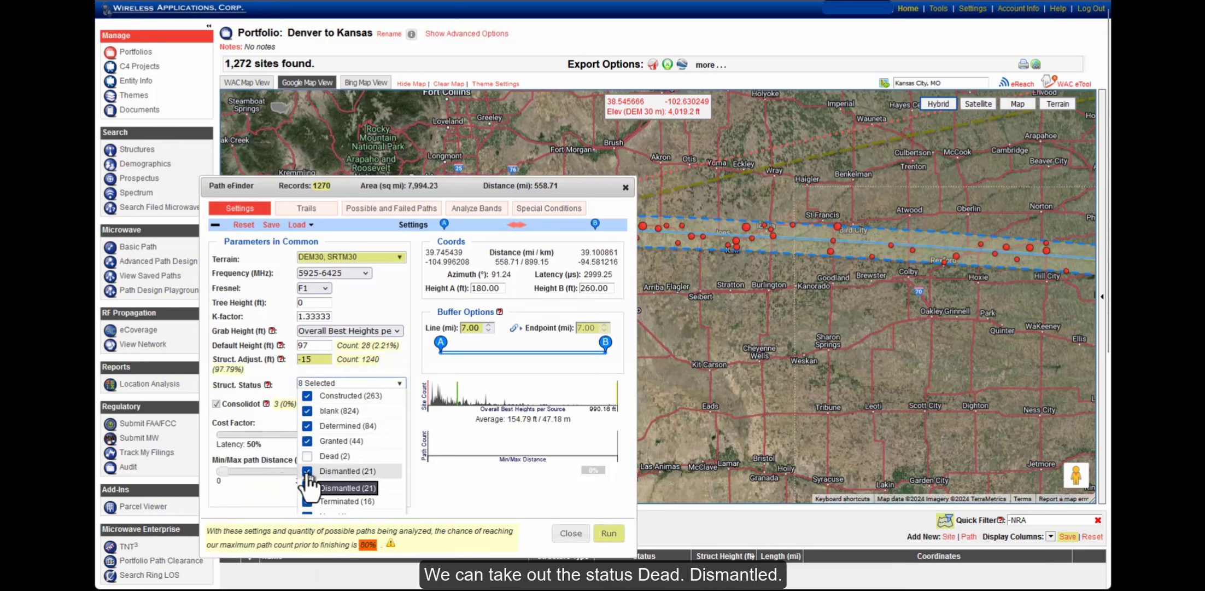
left_click(308, 473)
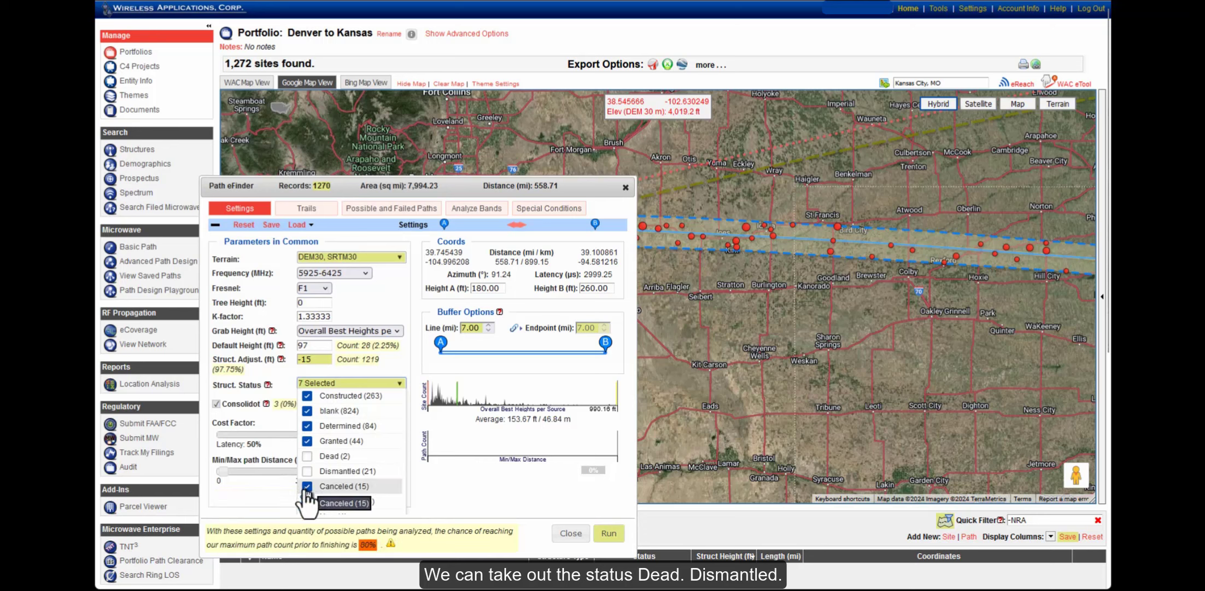
left_click(308, 486)
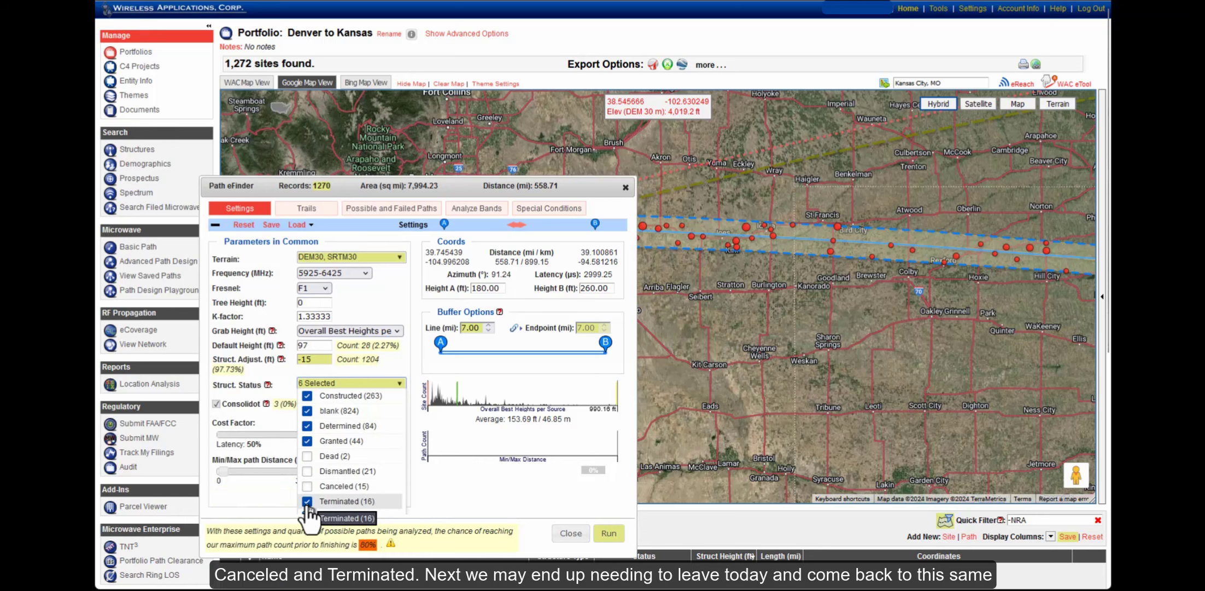
left_click(307, 501)
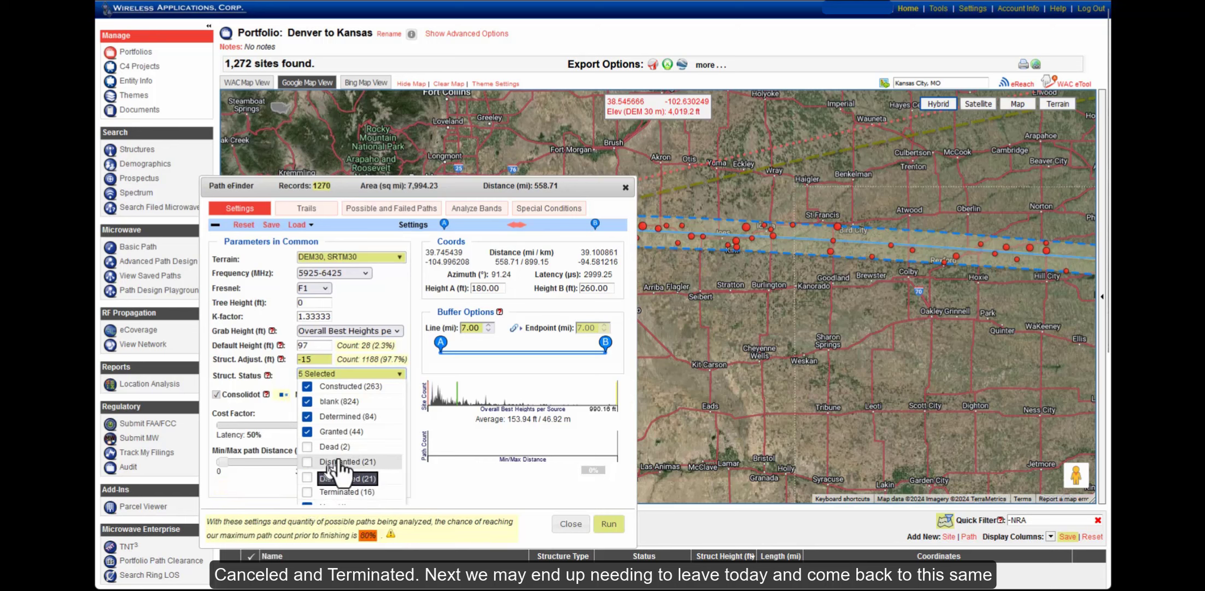
left_click(256, 479)
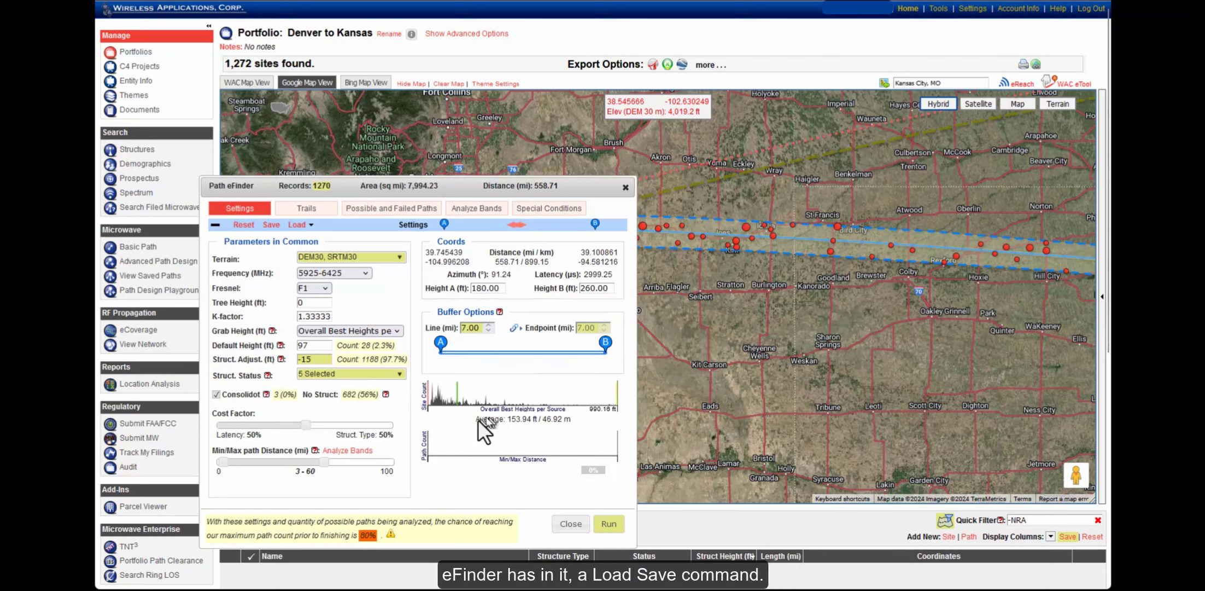
Save the eFinder settings under the name 'Denver to Kansas' and start the trail search
left_click(271, 225)
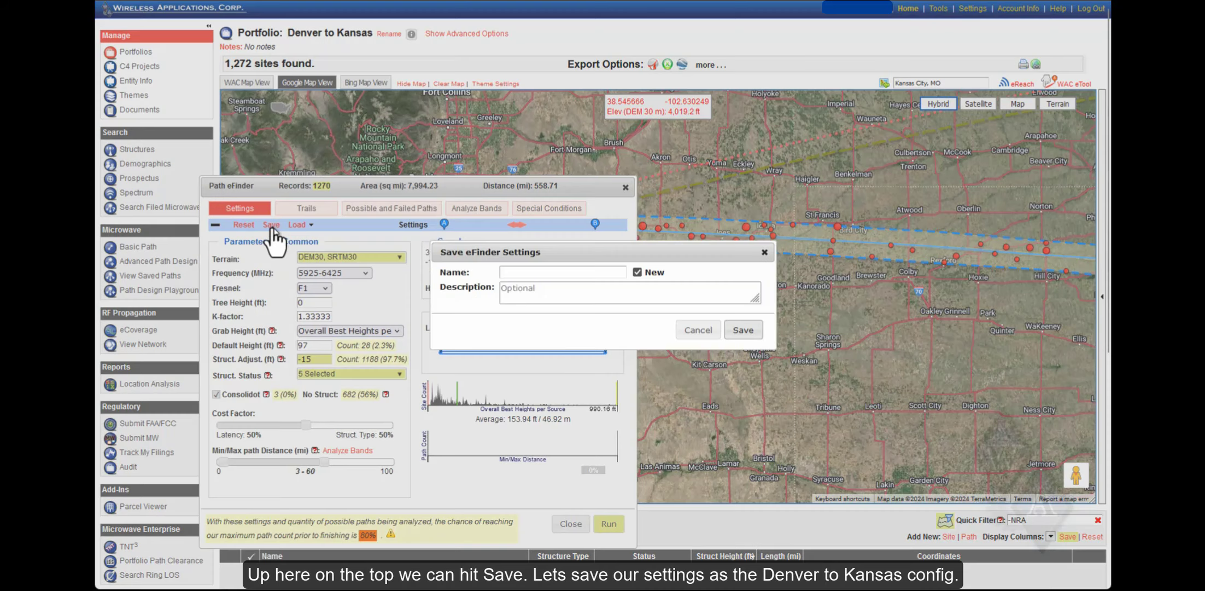
left_click(508, 271)
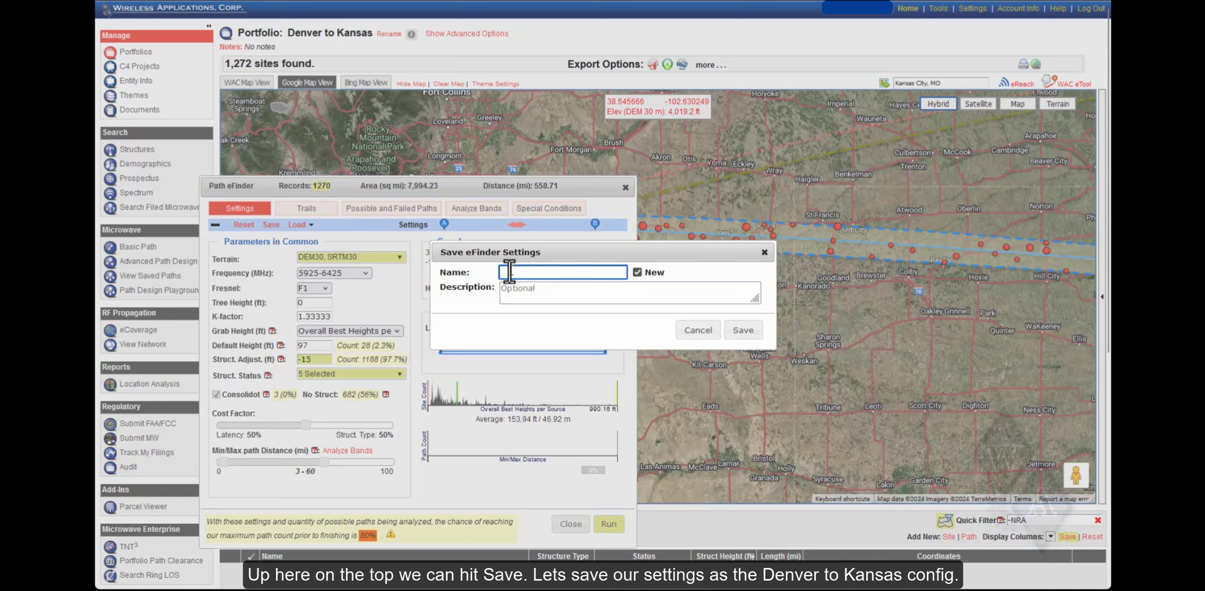
type("Denver")
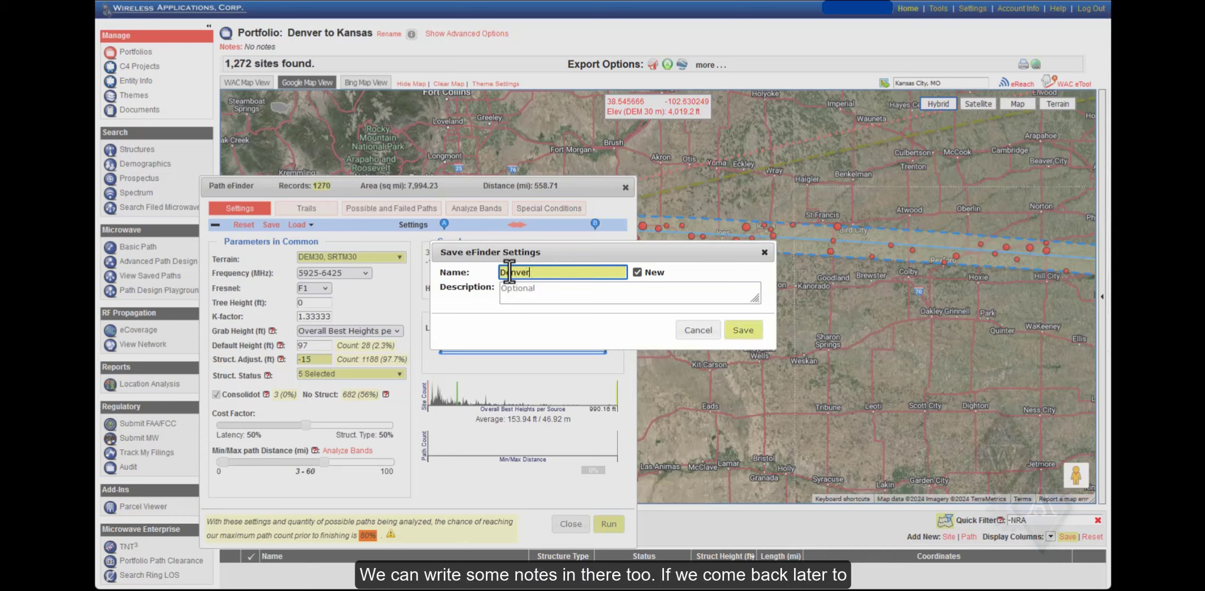
type(" to Kansas")
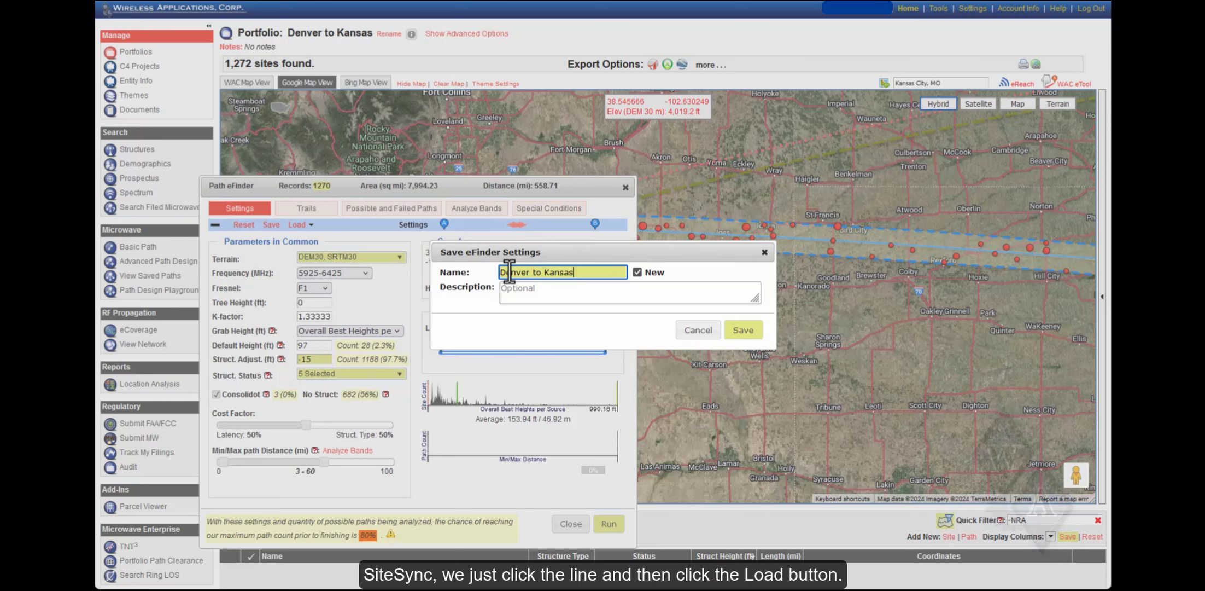
left_click(742, 331)
left_click(633, 326)
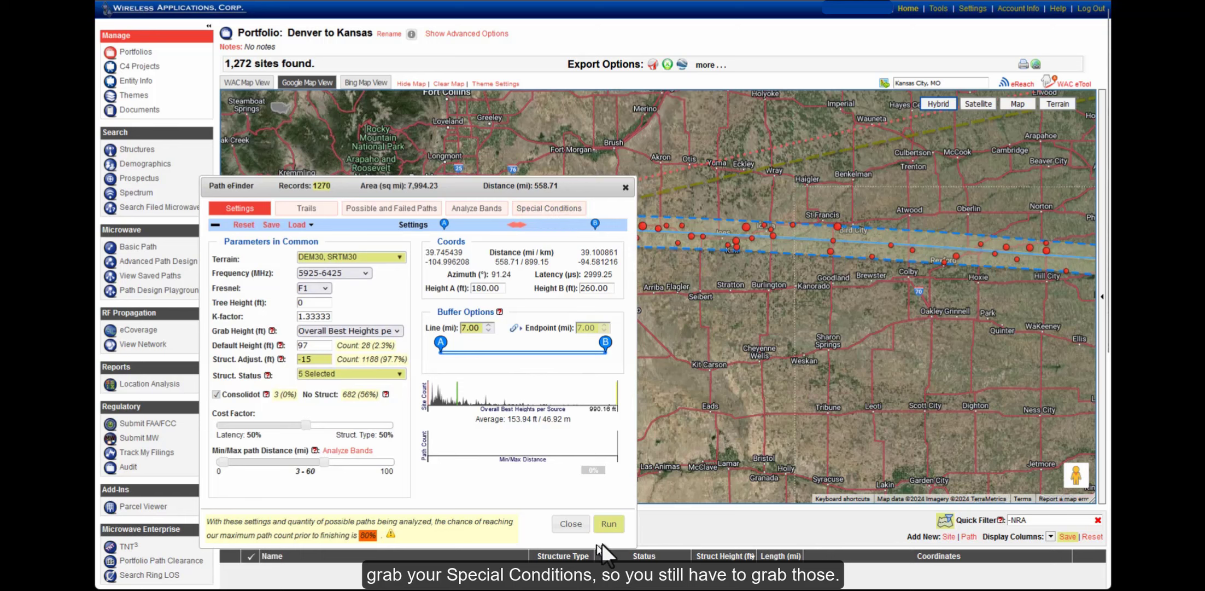
left_click(609, 524)
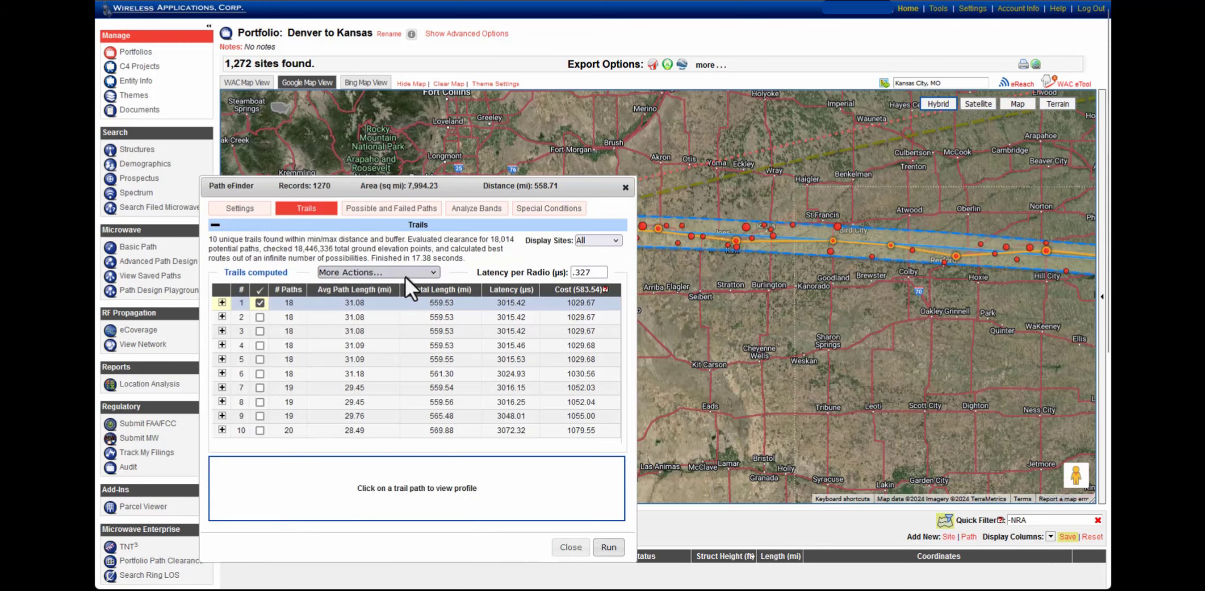
After the run lists 10 unique trails, select the .327 Latency per Radio value
mouse_move(418, 304)
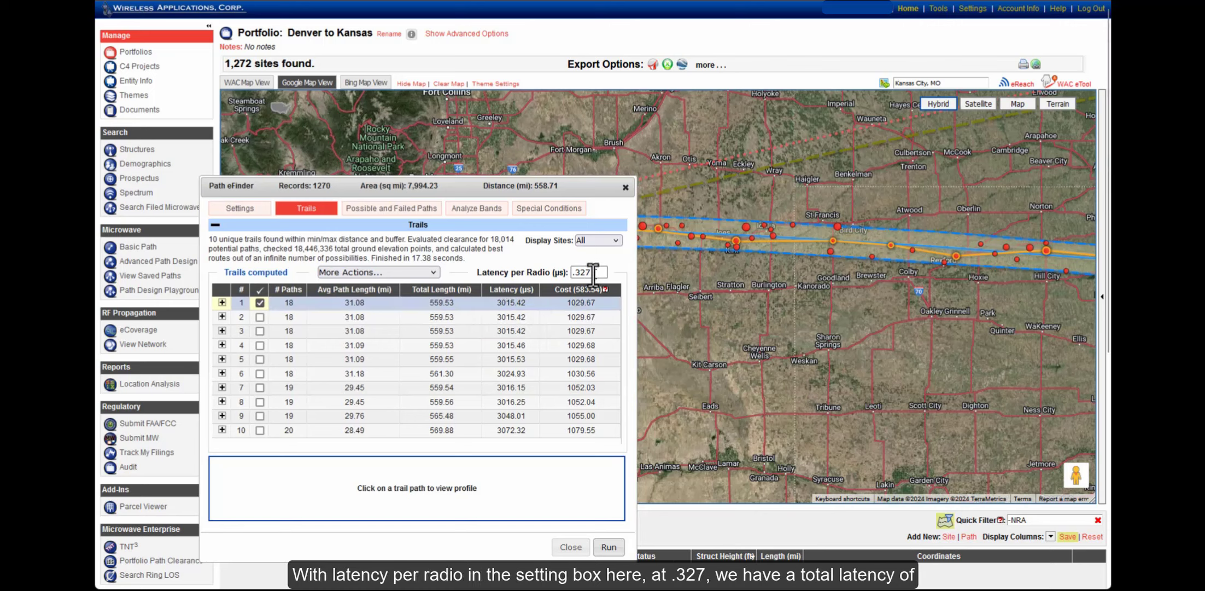
left_click_drag(594, 272, 572, 275)
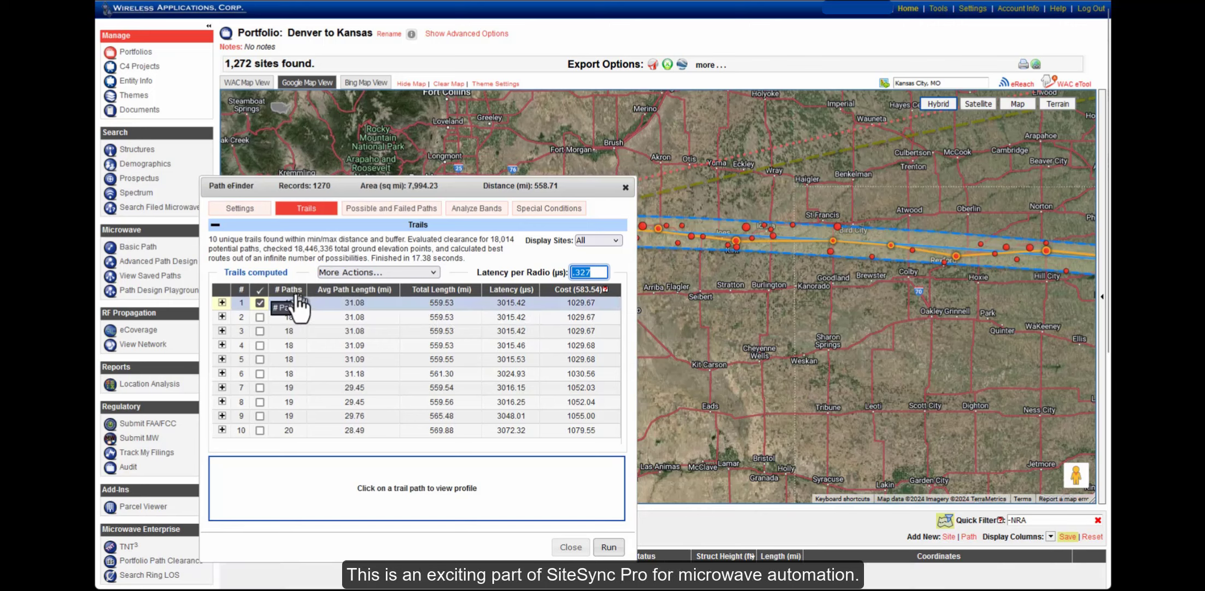
left_click(255, 212)
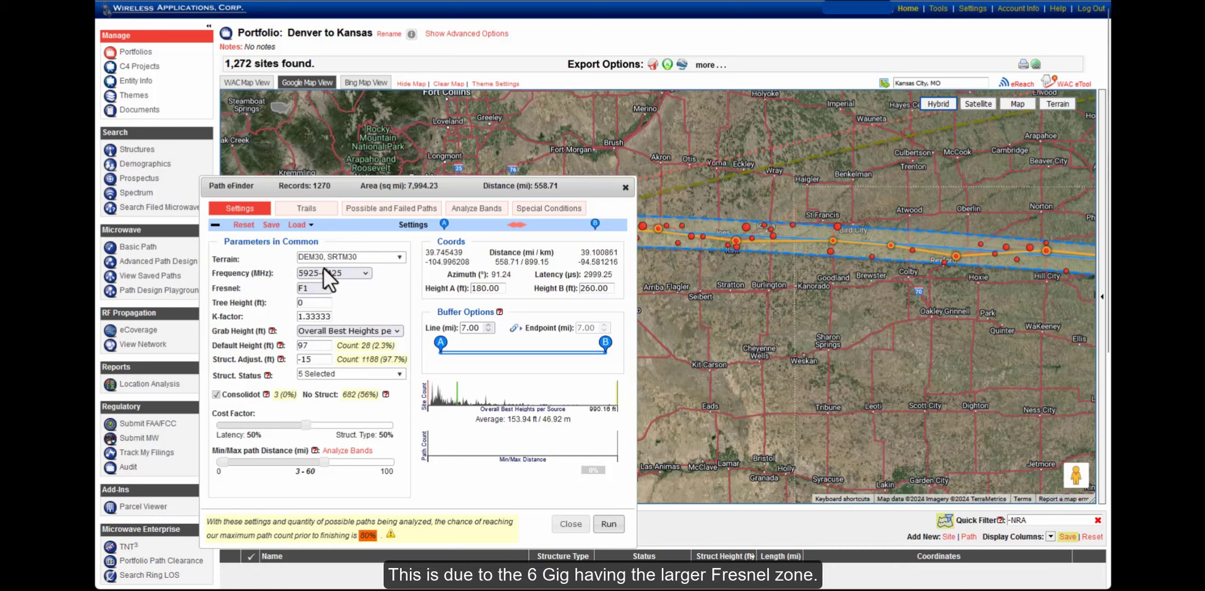
left_click(353, 273)
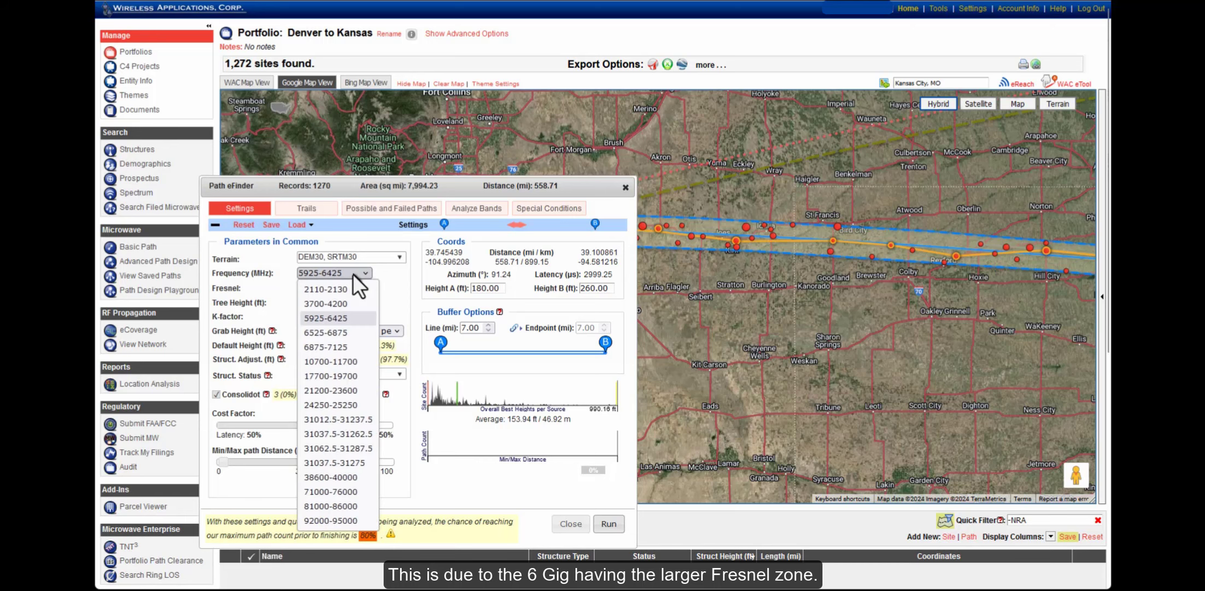
left_click(360, 317)
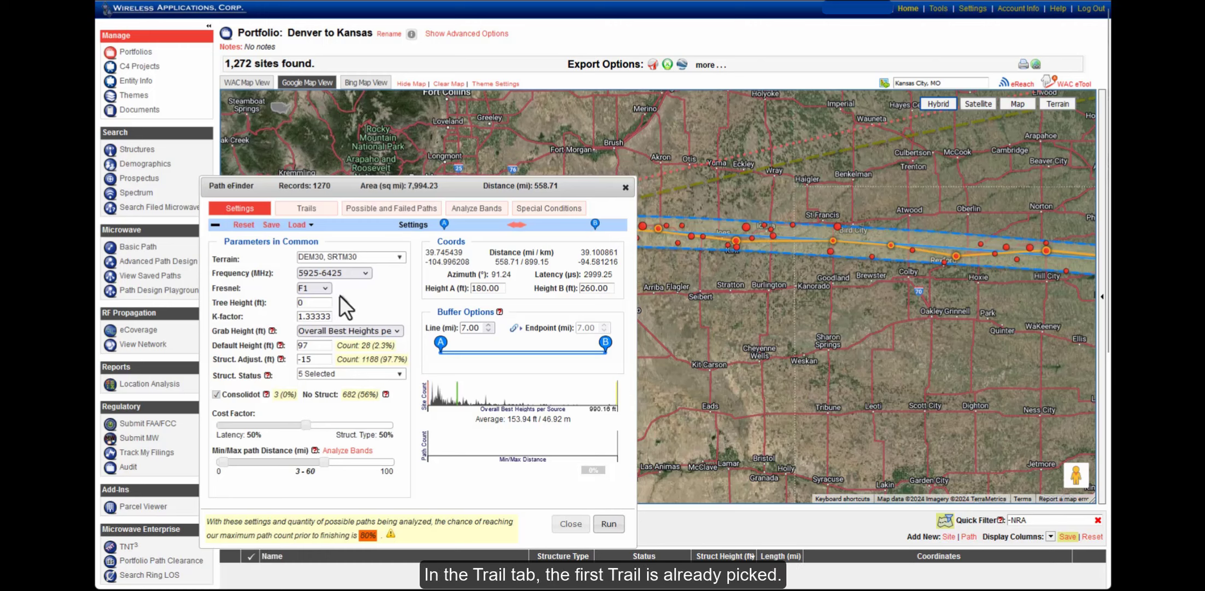
left_click(302, 211)
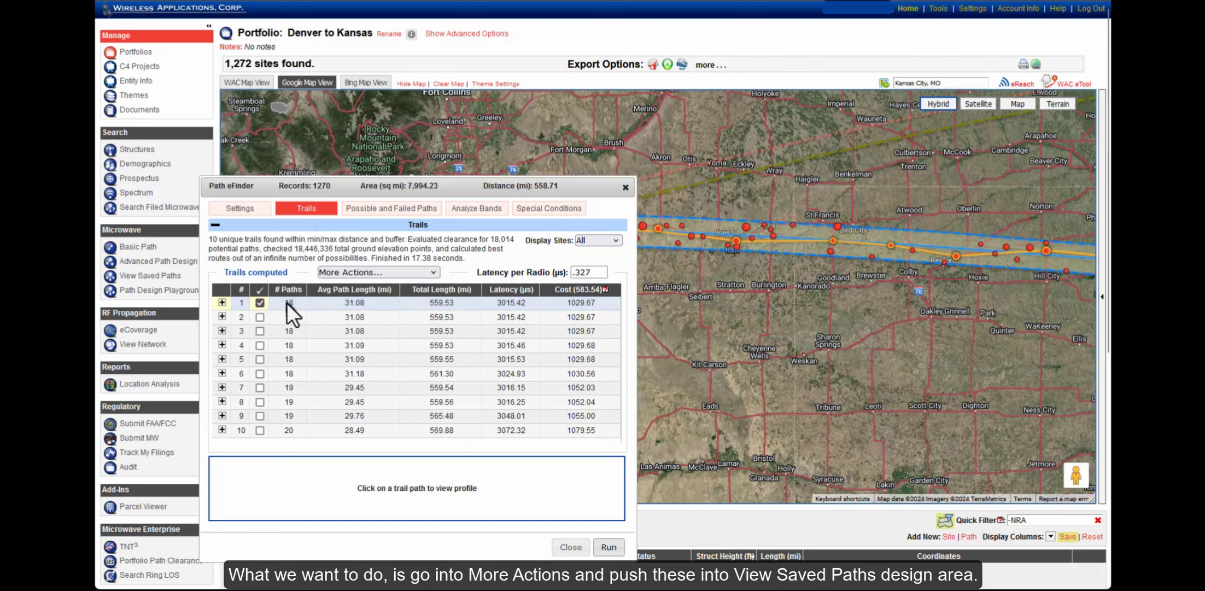
Push the computed trails to View Saved Paths, naming the new group 'Denver to Kansas'
left_click(356, 272)
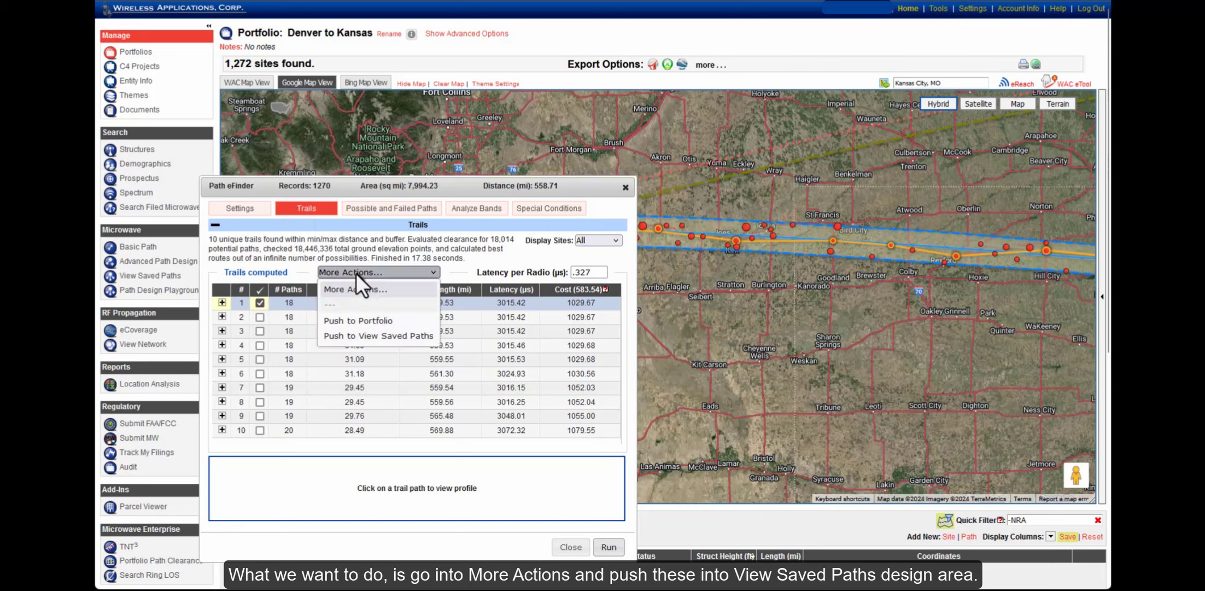
left_click(355, 336)
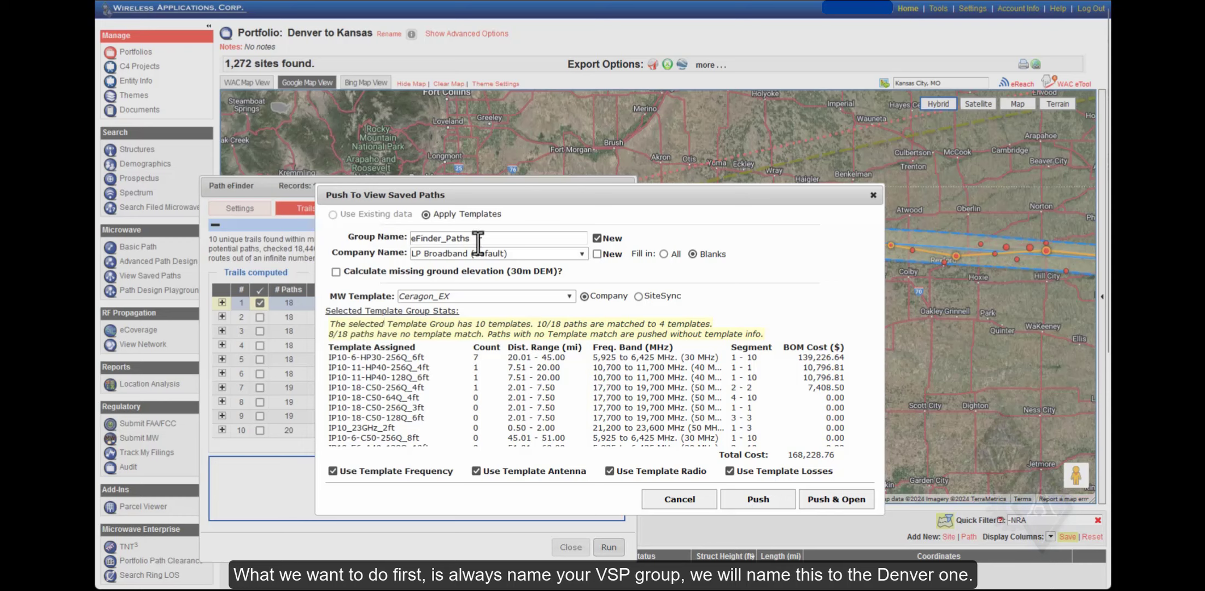
left_click_drag(481, 238, 409, 238)
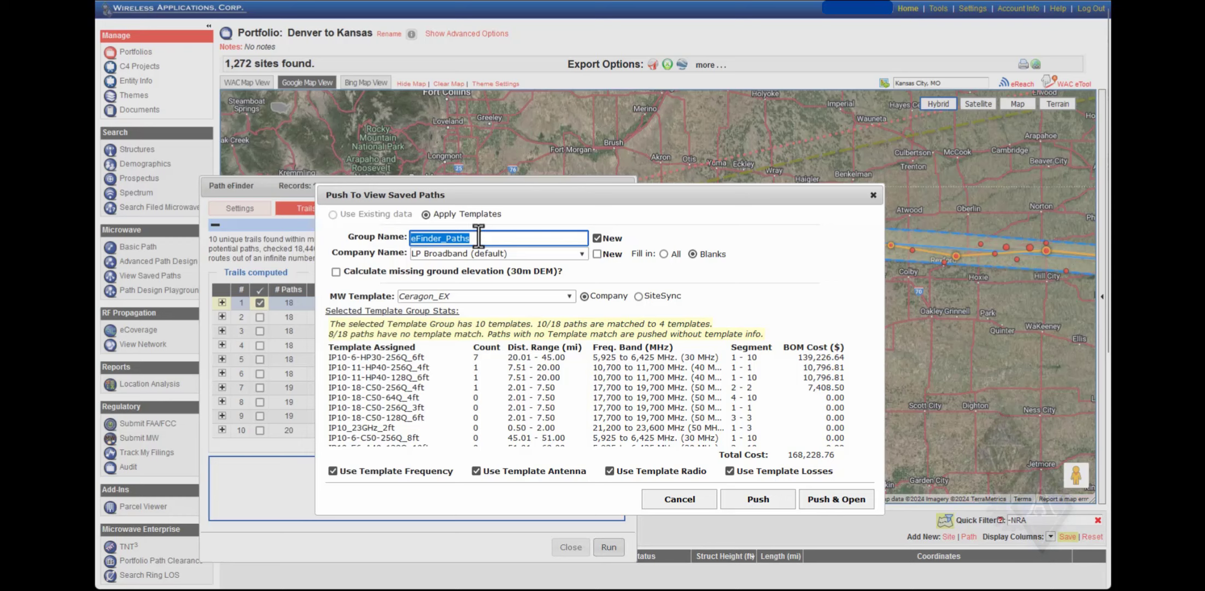
type("Denc")
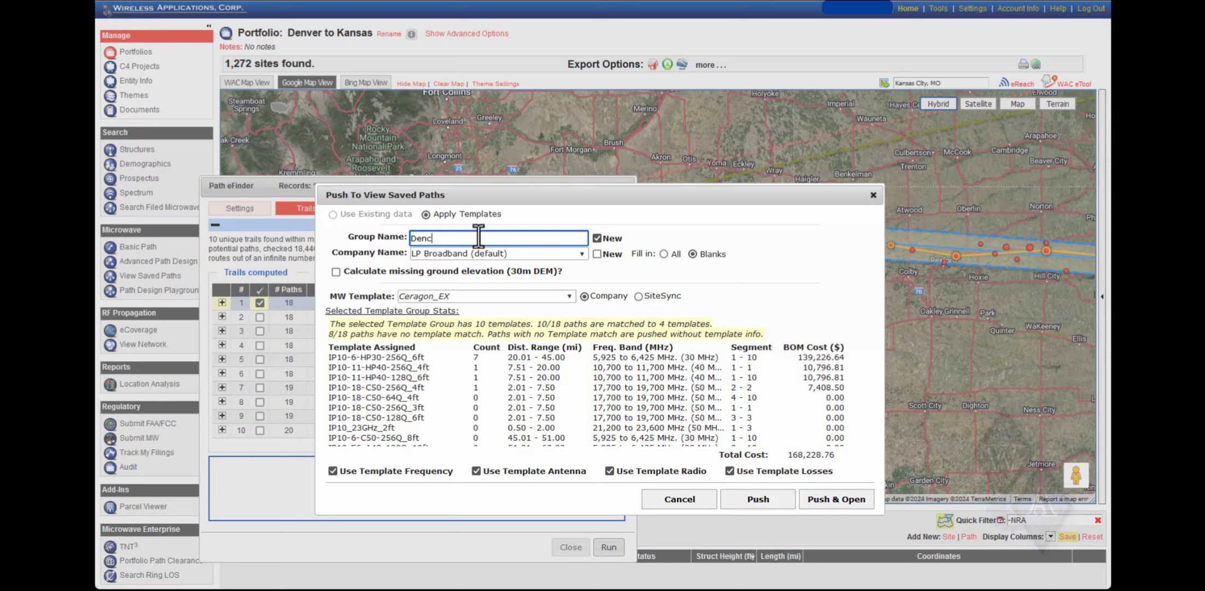
key("BackSpace")
type("ver to Kansas")
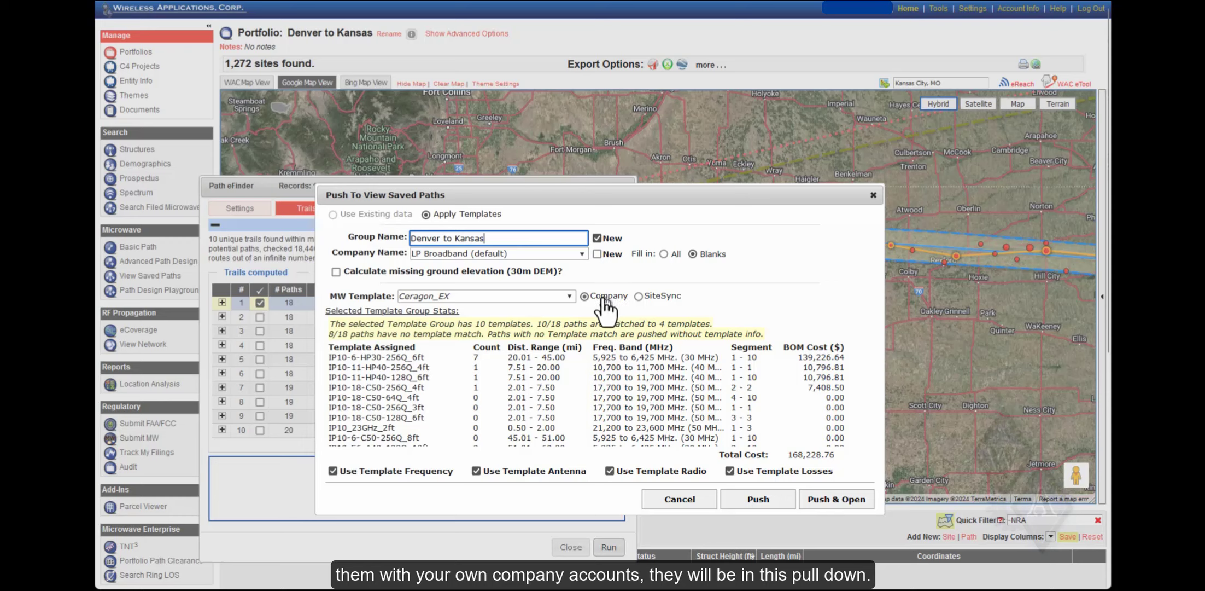
Switch to SiteSync-provided templates and keep Ceragon_EX as the MW template group
left_click(510, 298)
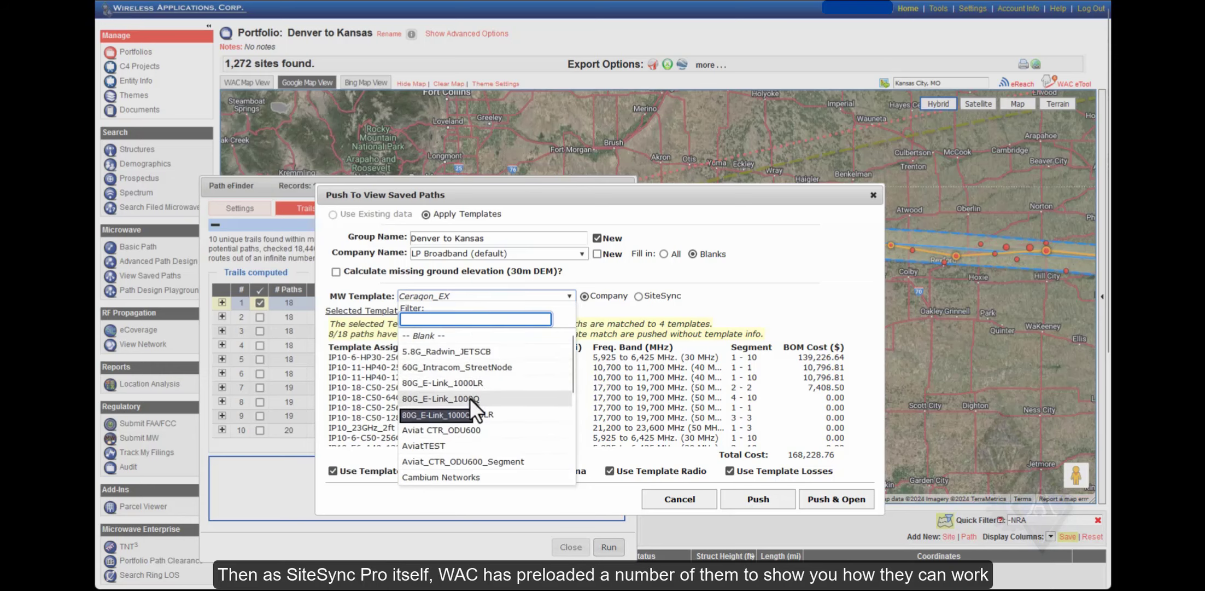
left_click(645, 309)
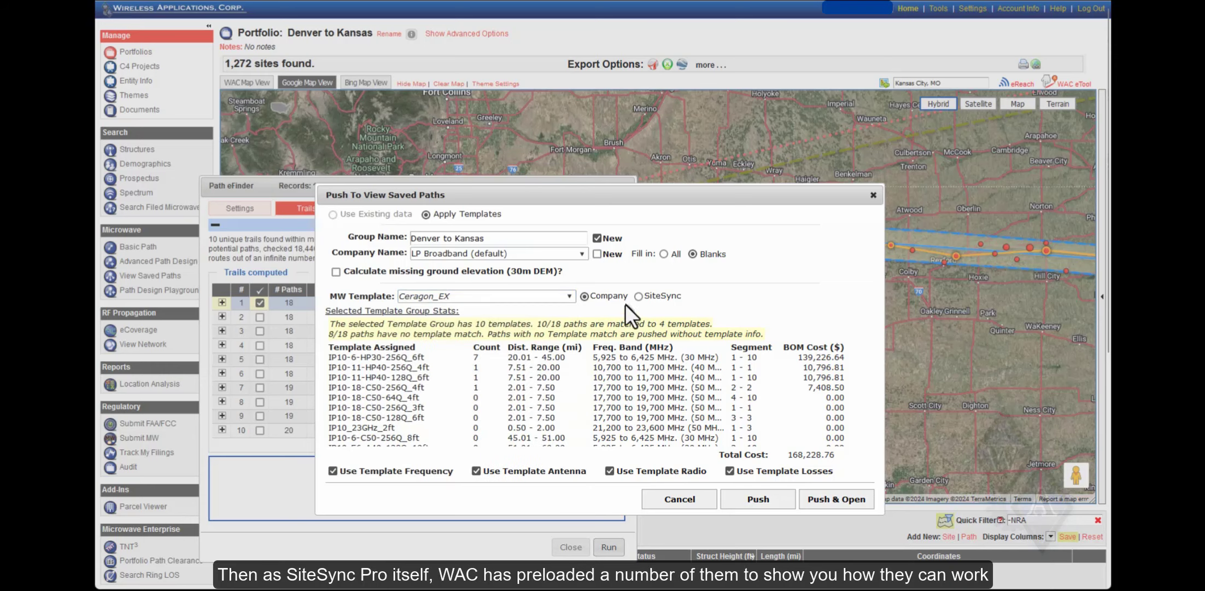
left_click(638, 296)
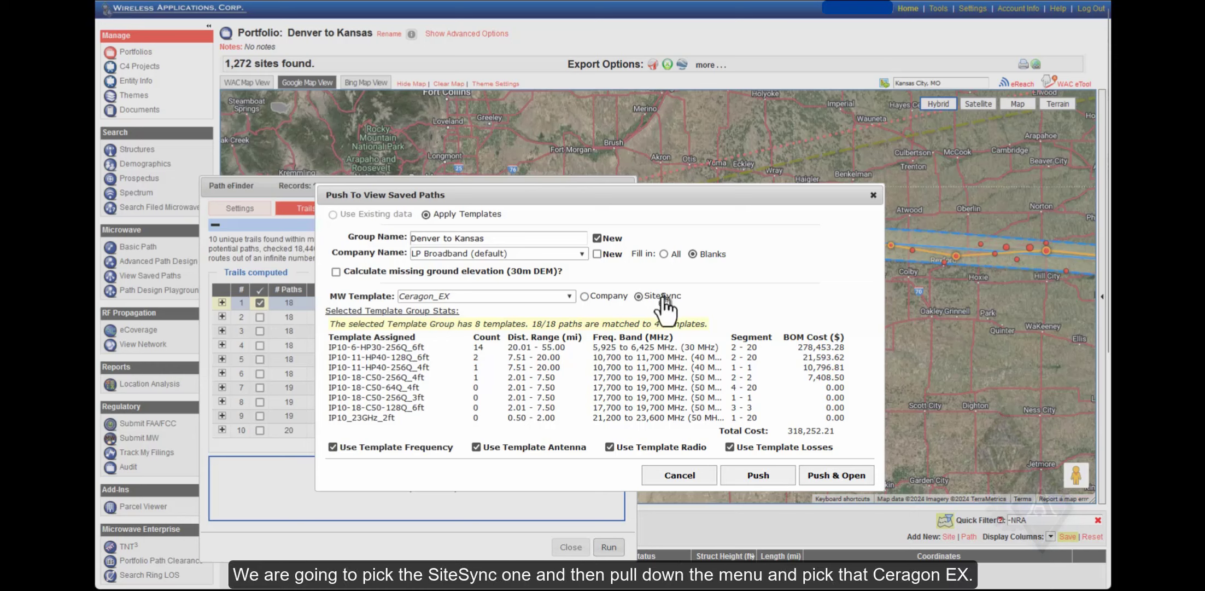
left_click(509, 300)
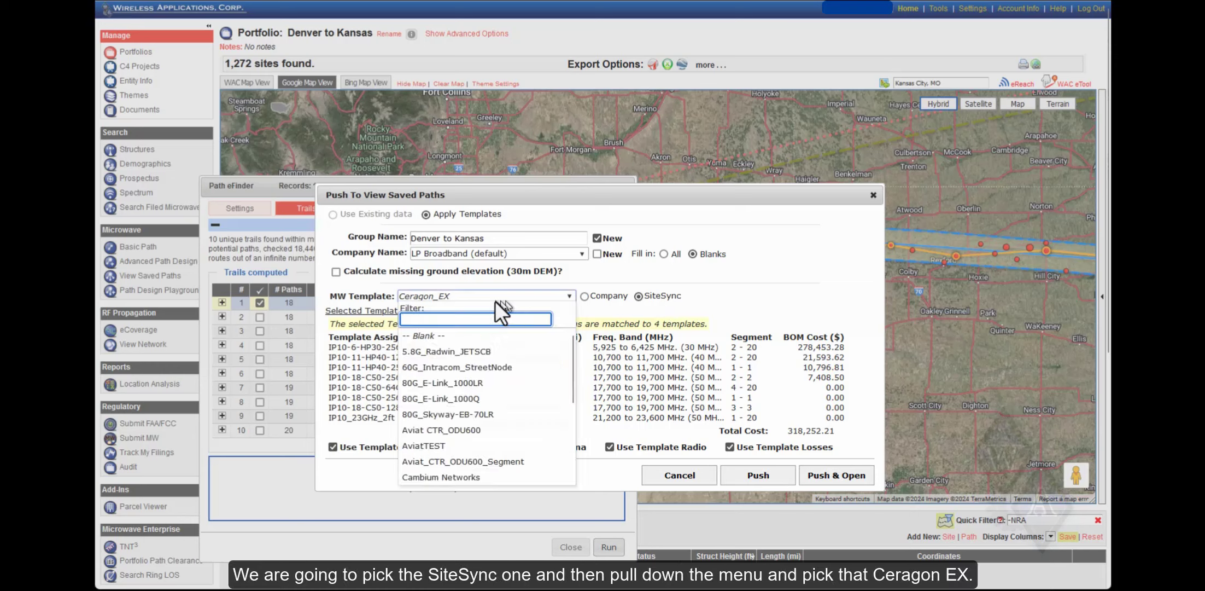
scroll(431, 367, "down", 5)
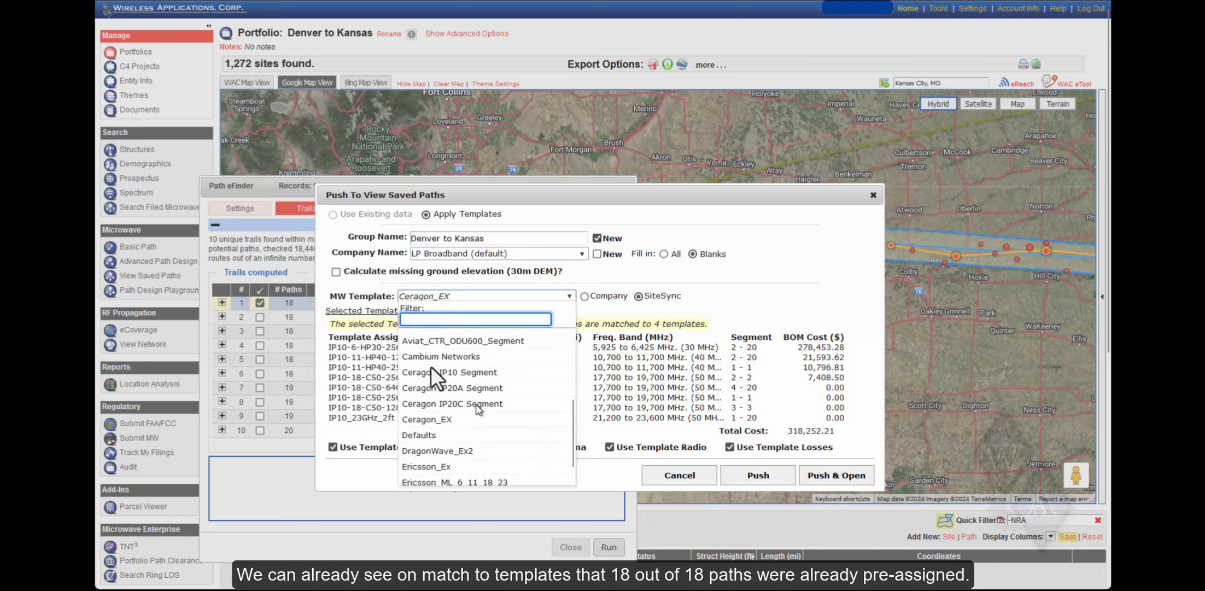
left_click(443, 329)
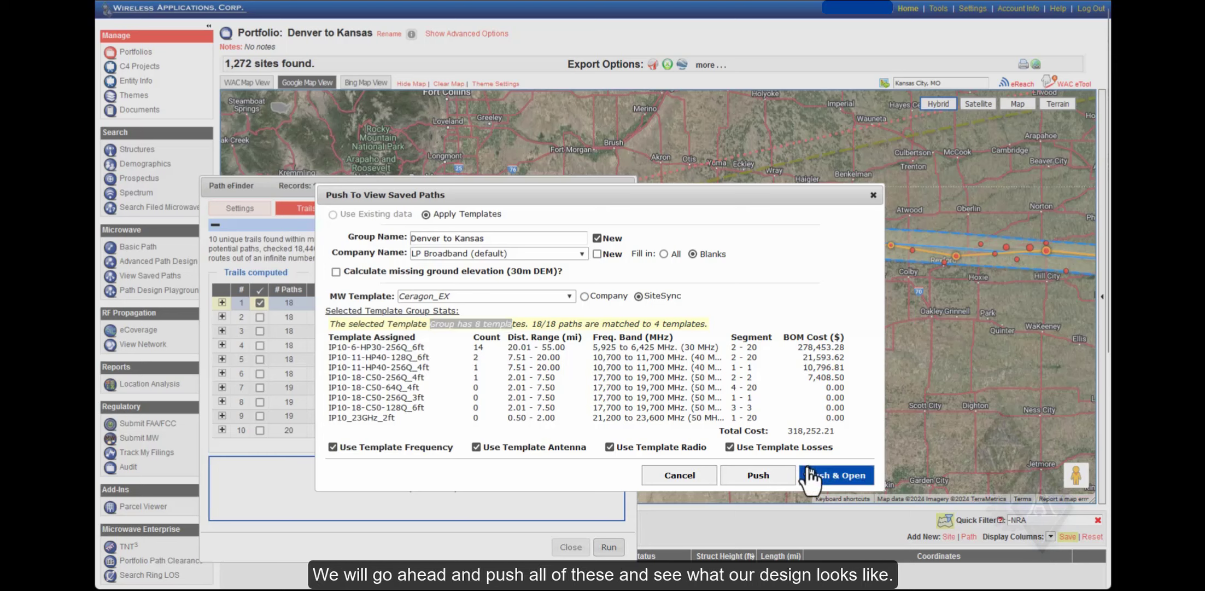
left_click(836, 475)
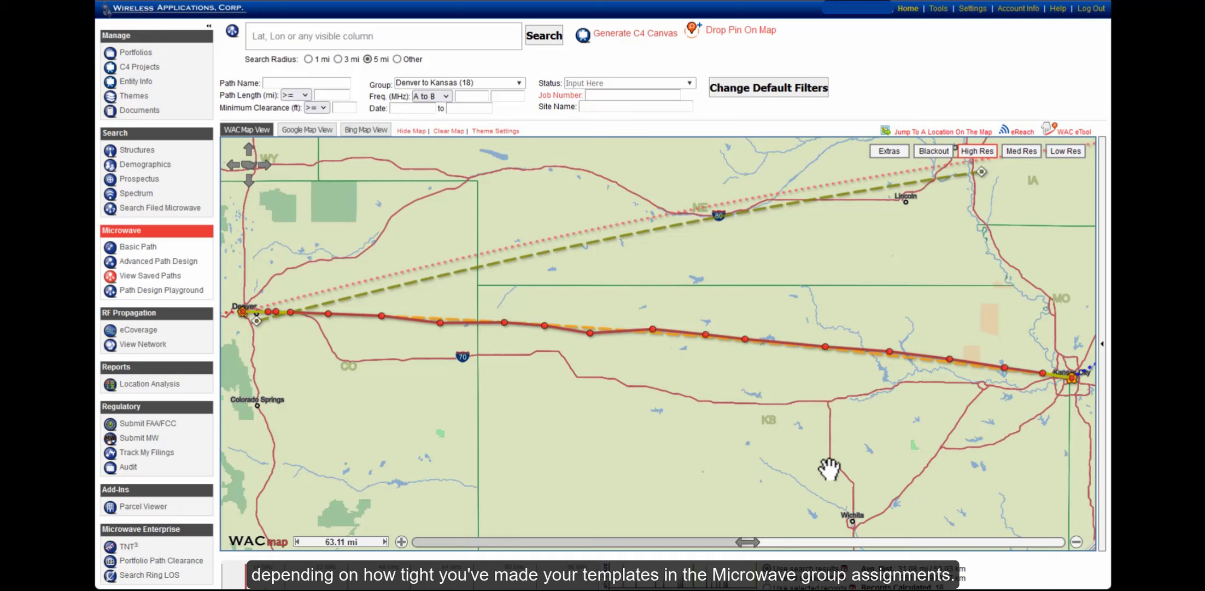
scroll(174, 386, "down", 3)
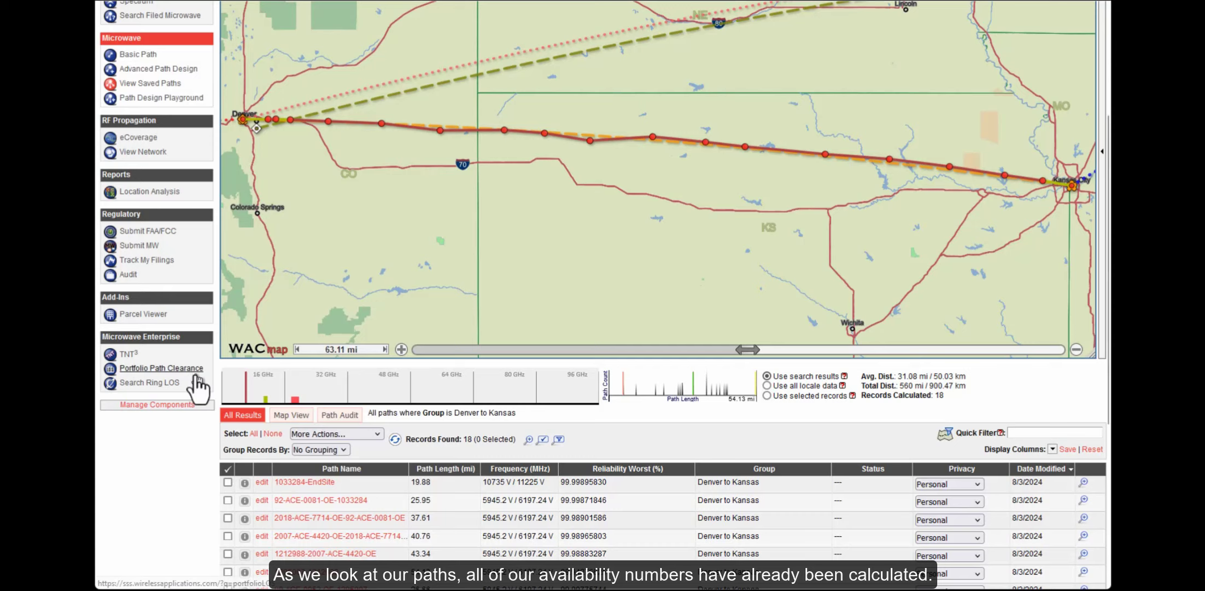
scroll(257, 527, "down", 1)
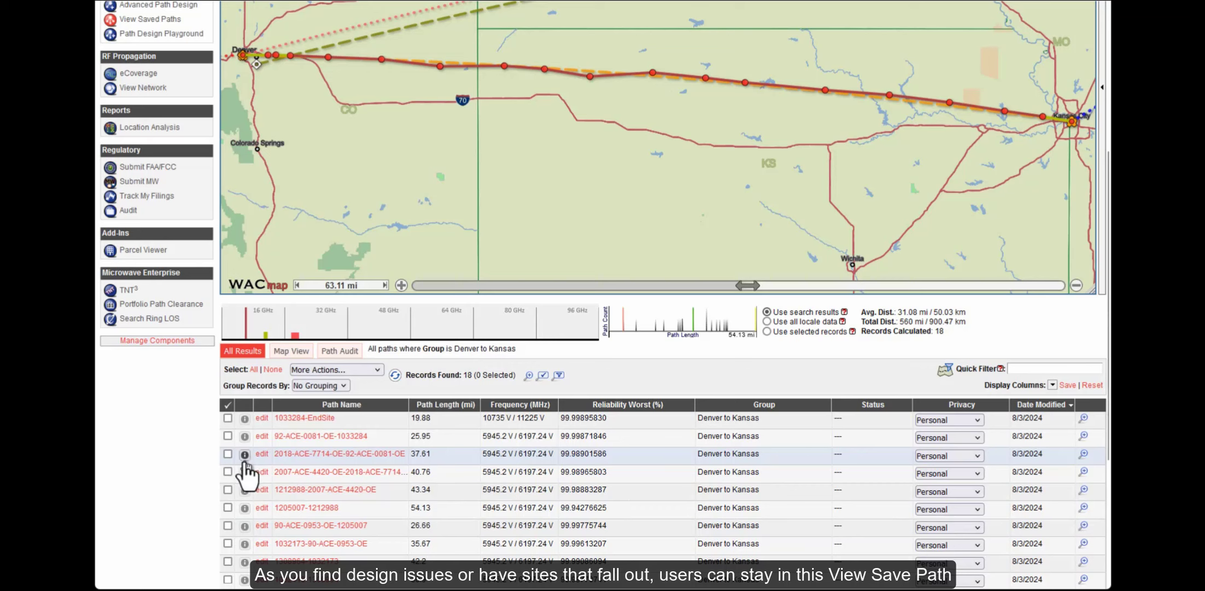
mouse_move(244, 461)
scroll(225, 457, "up", 4)
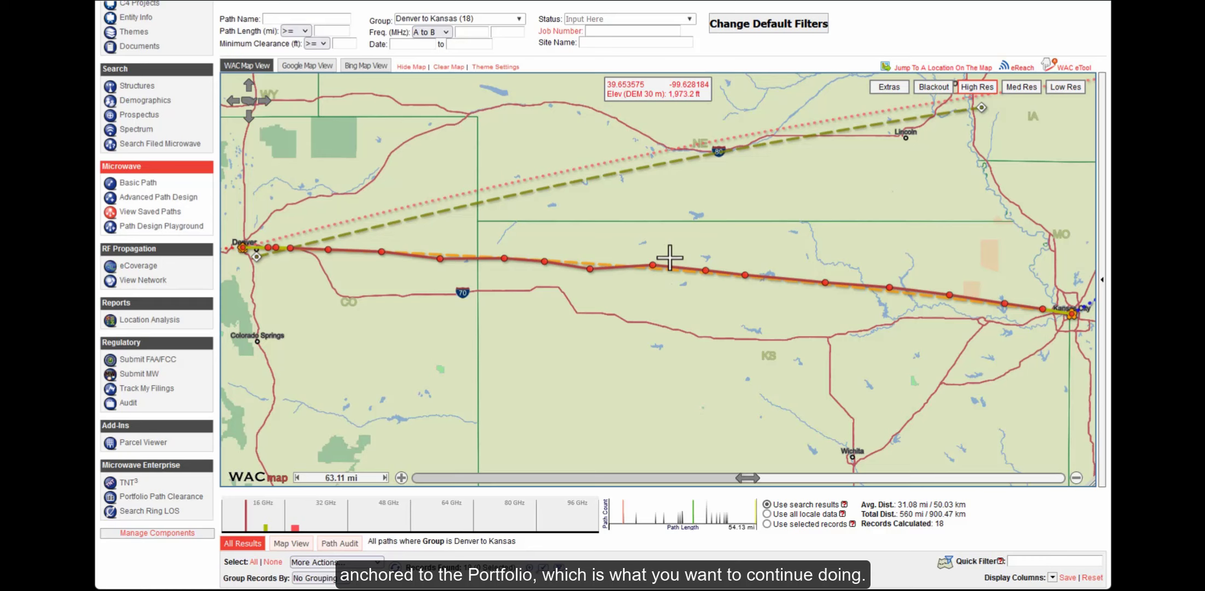
scroll(184, 335, "down", 3)
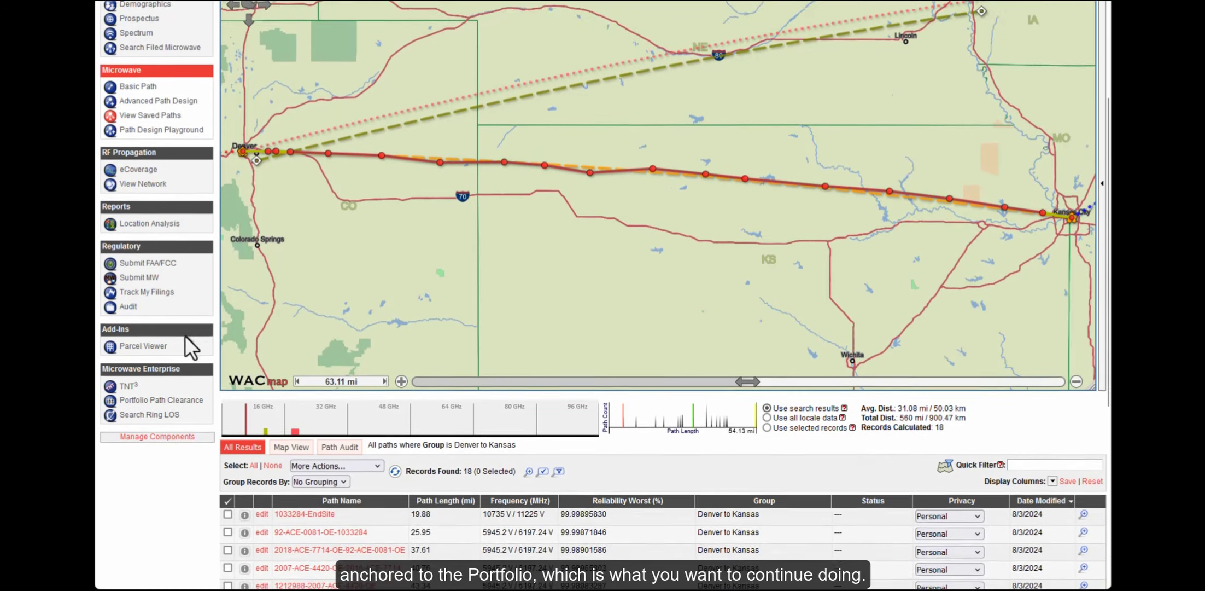
Open path 92-ACE-0081-OE-1033284 for editing and scroll back to the top
left_click(262, 501)
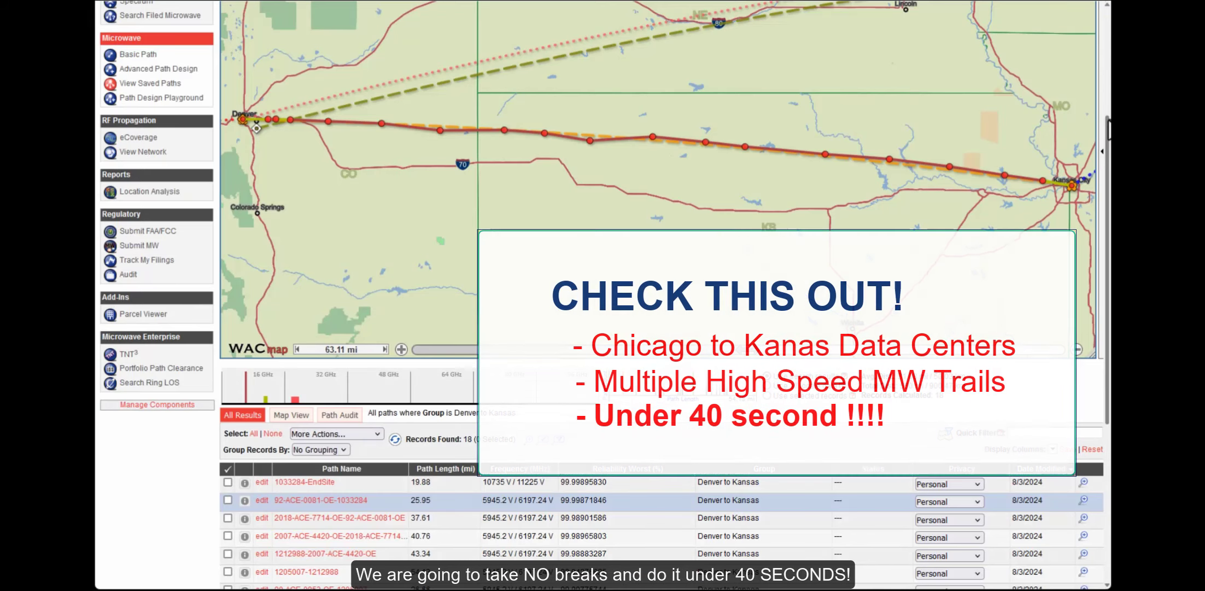
scroll(442, 73, "up", 4)
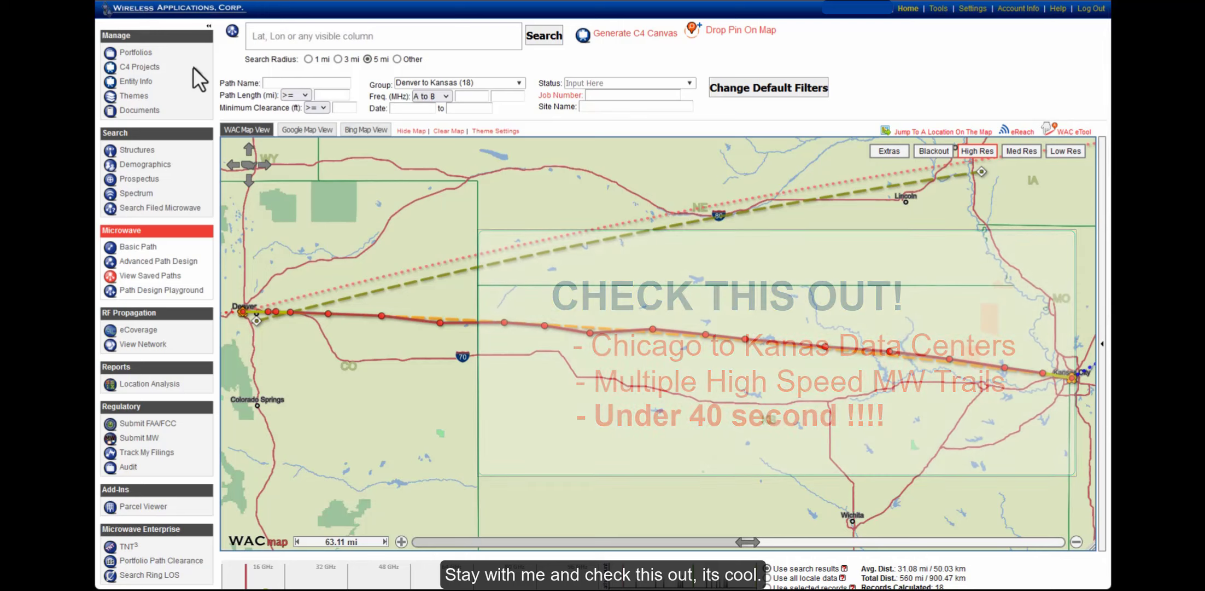
Open Structure Search and bring up the Chicago to Kansas line's details on the map
left_click(137, 150)
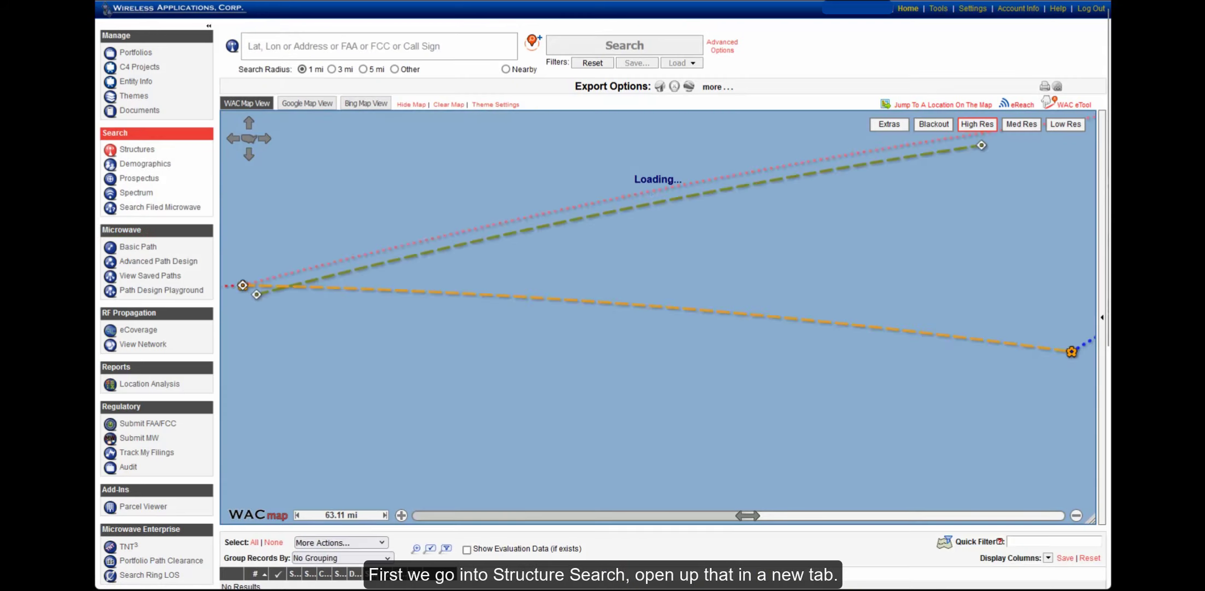
scroll(686, 323, "down", 2)
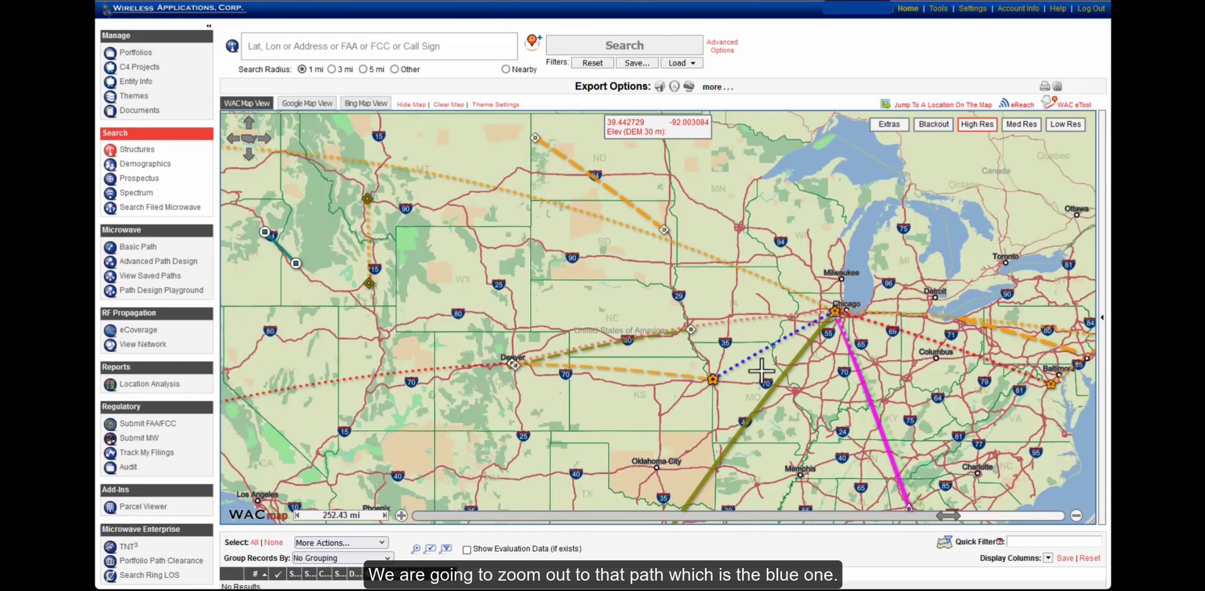
left_click_drag(682, 281, 870, 414)
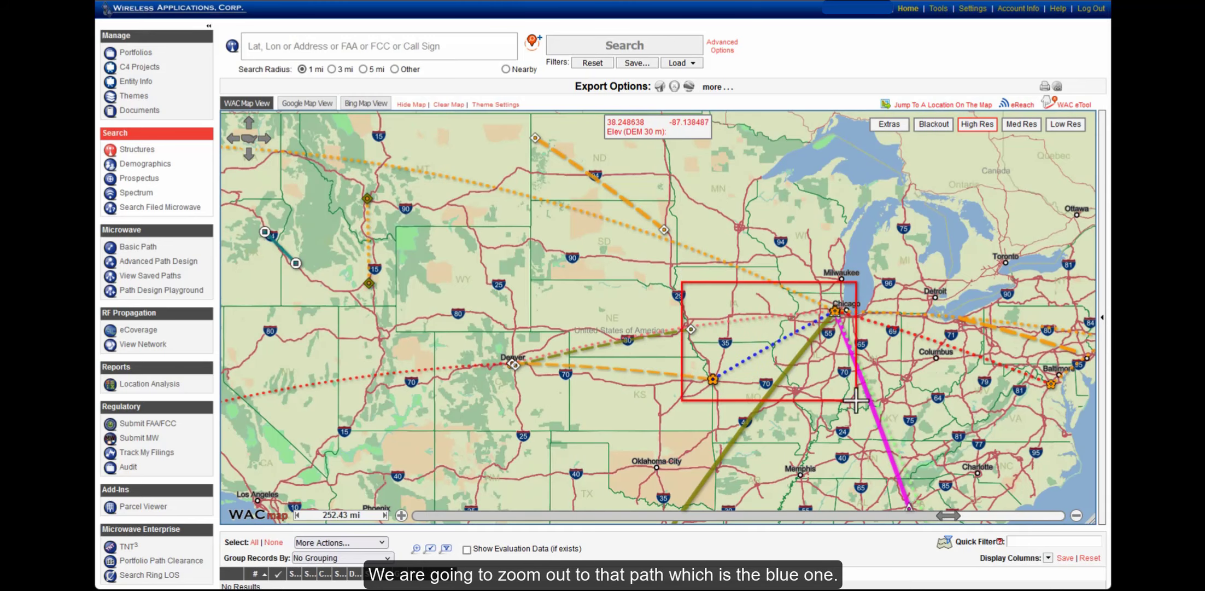
left_click(1069, 104)
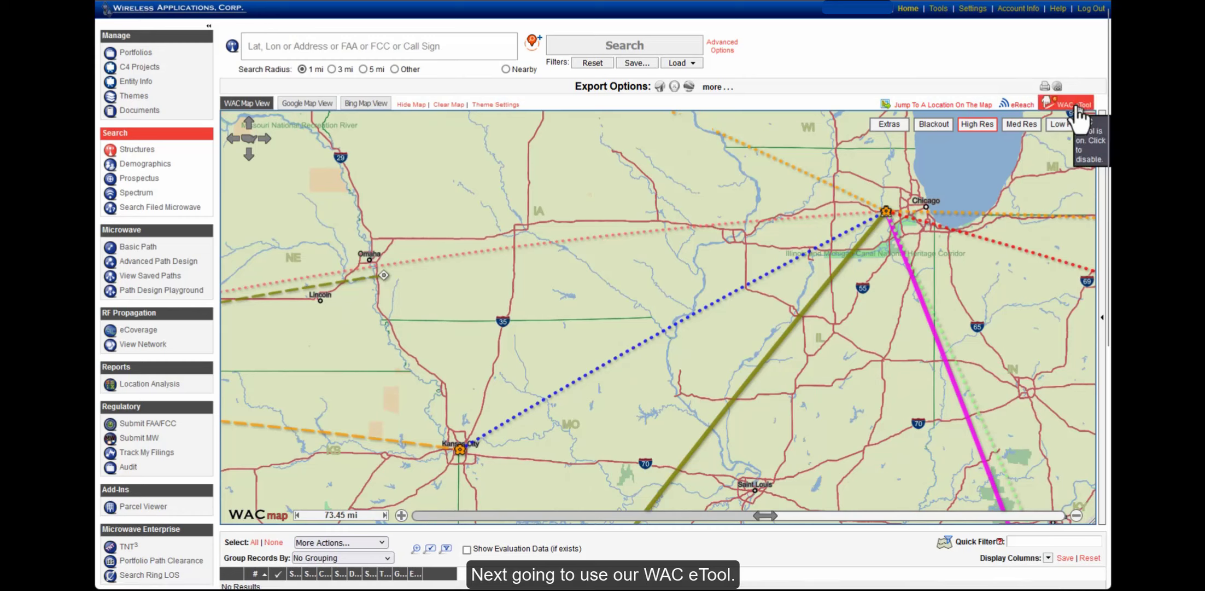
left_click(693, 314)
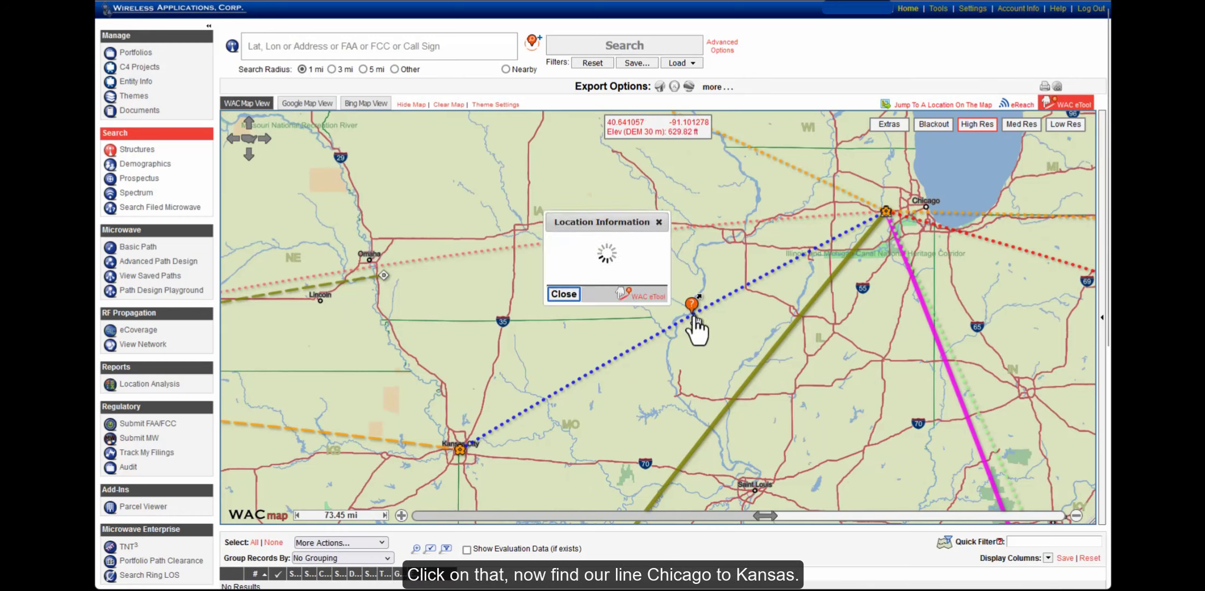
left_click(554, 239)
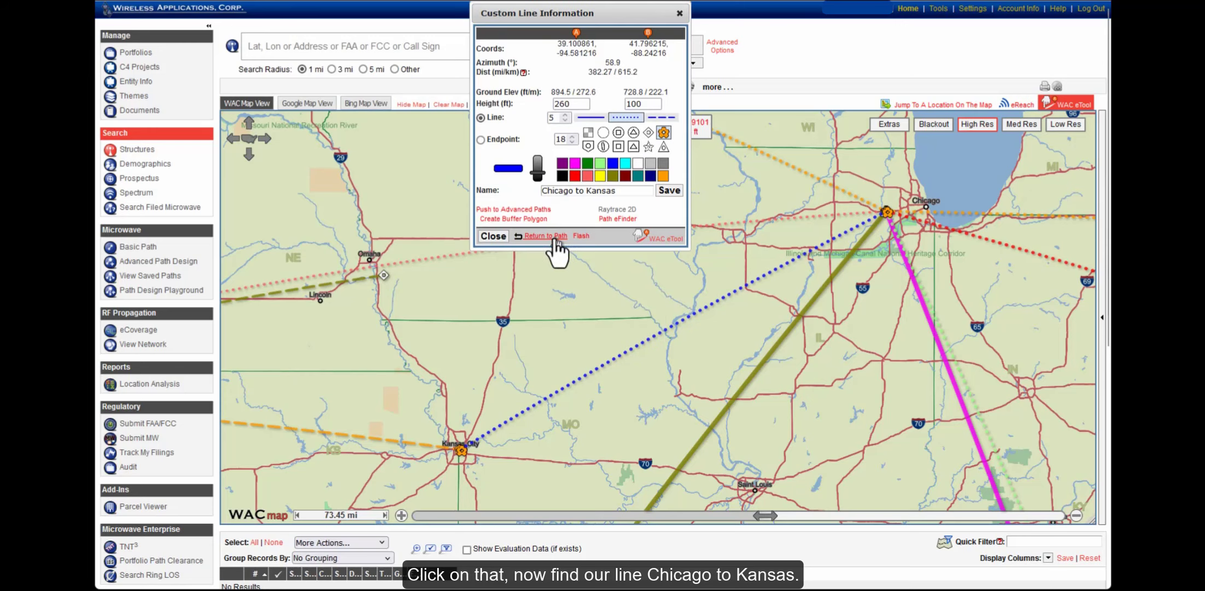
Create an unlinked buffer polygon with a 4-mile line width and search for structures
left_click(489, 220)
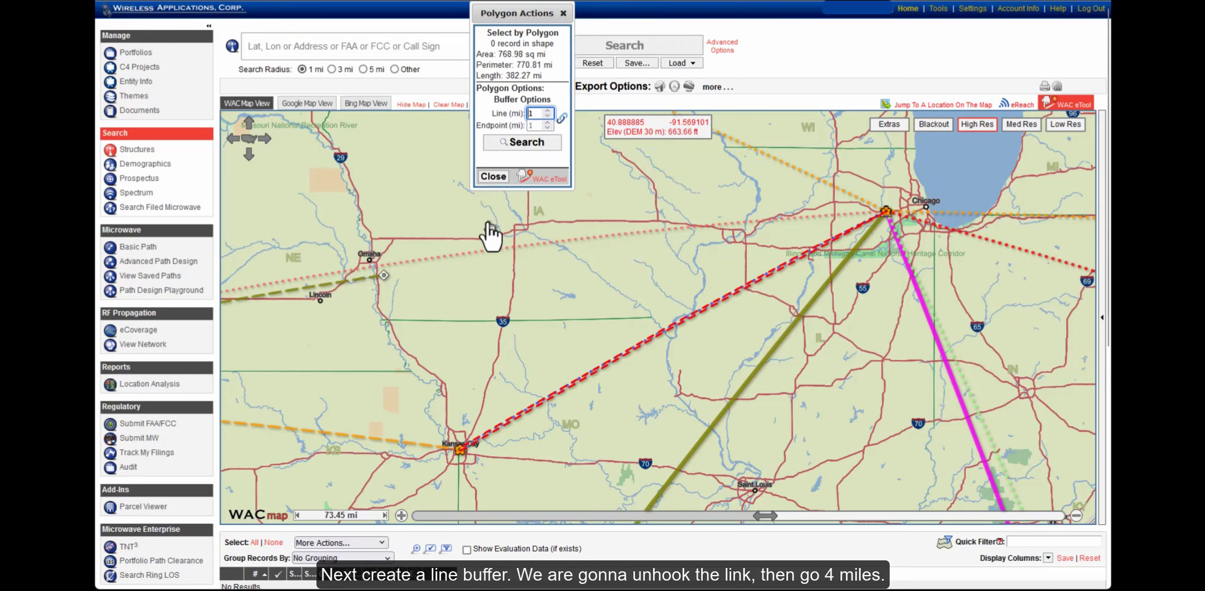
left_click(563, 120)
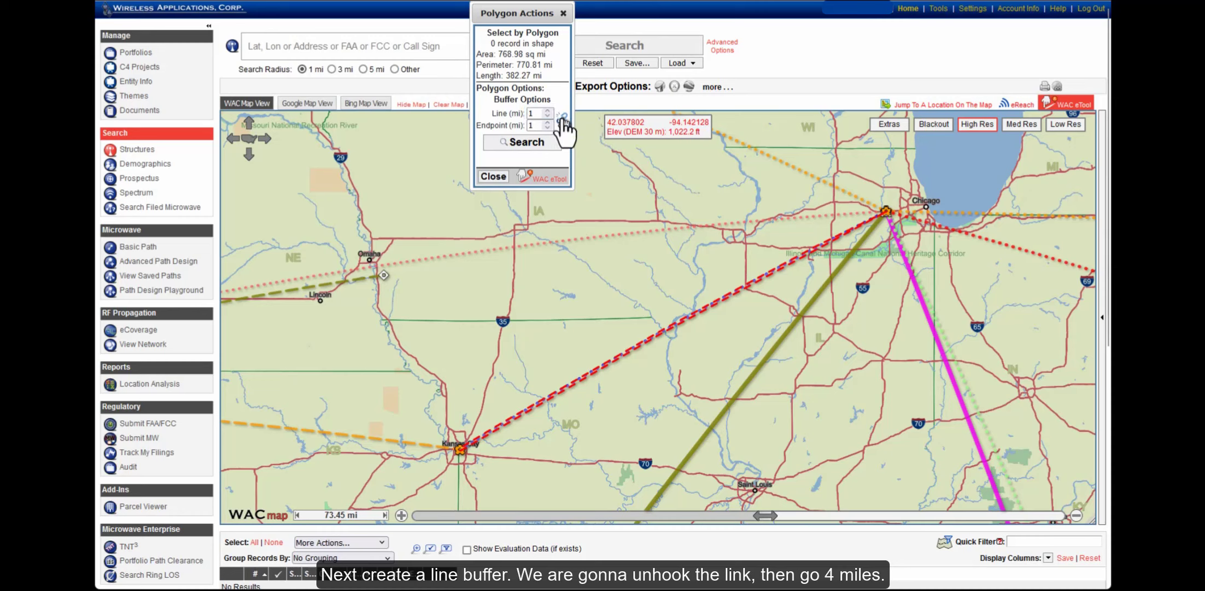
left_click_drag(540, 114, 503, 114)
type("4")
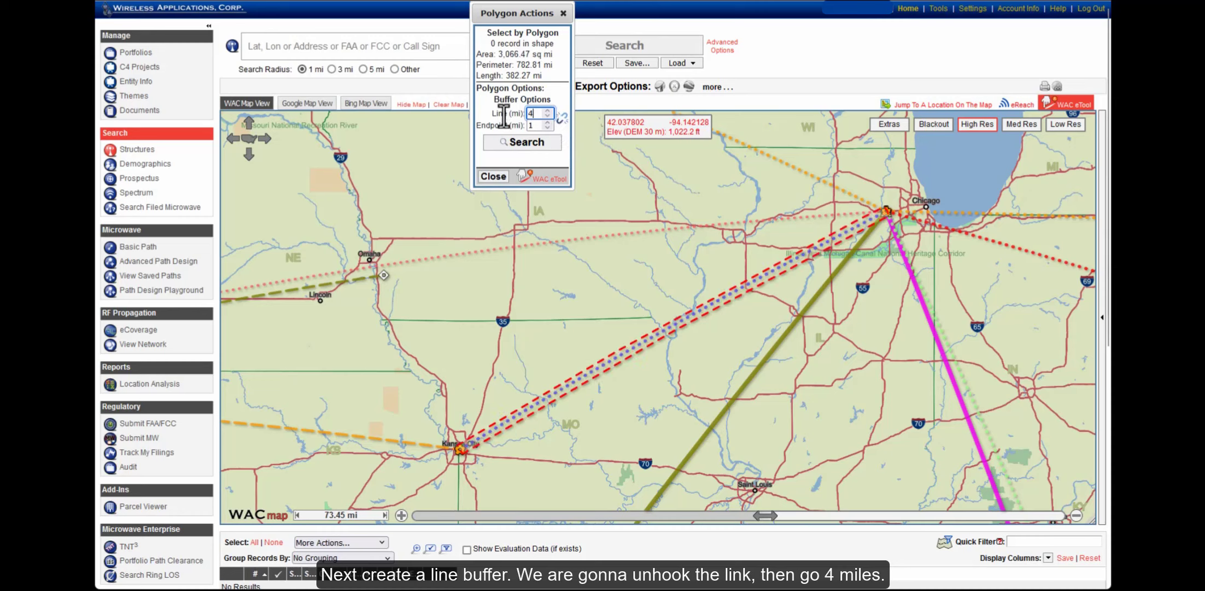
left_click(526, 142)
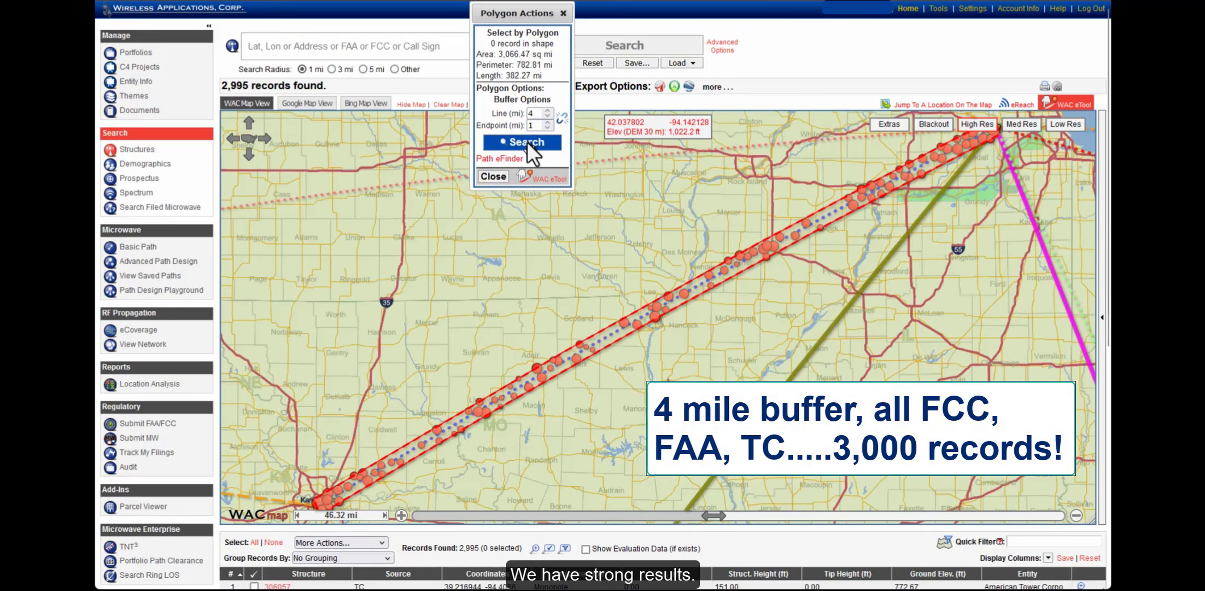
Run Path eFinder on the buffered Chicago–Kansas line, then return to the Denver to Kansas saved paths
left_click(499, 158)
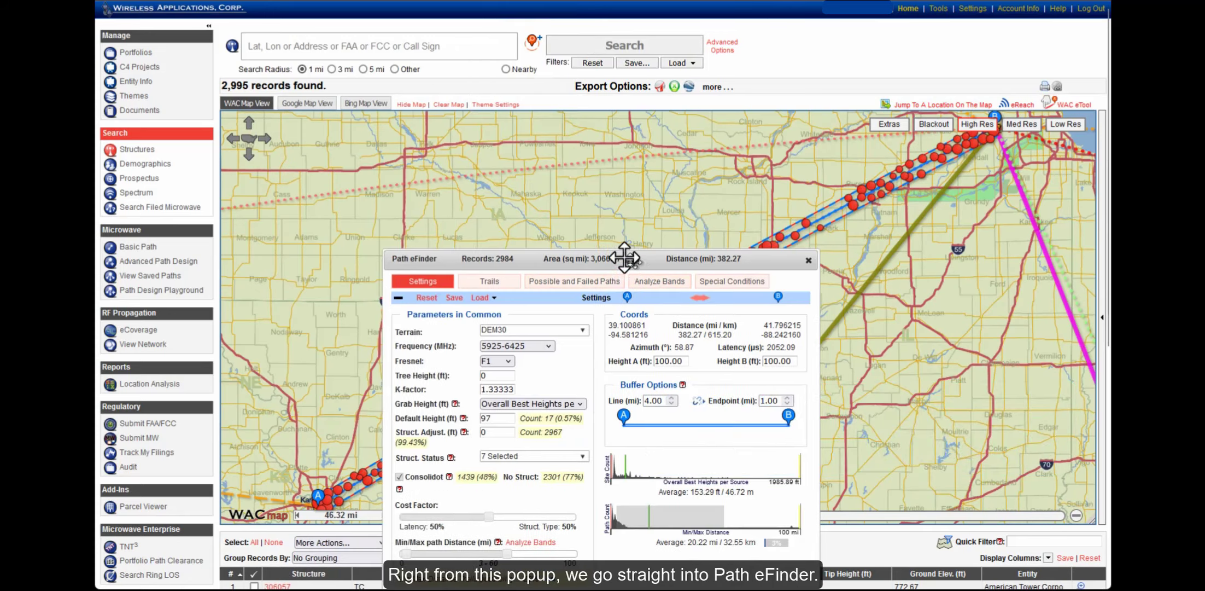
left_click_drag(629, 260, 410, 54)
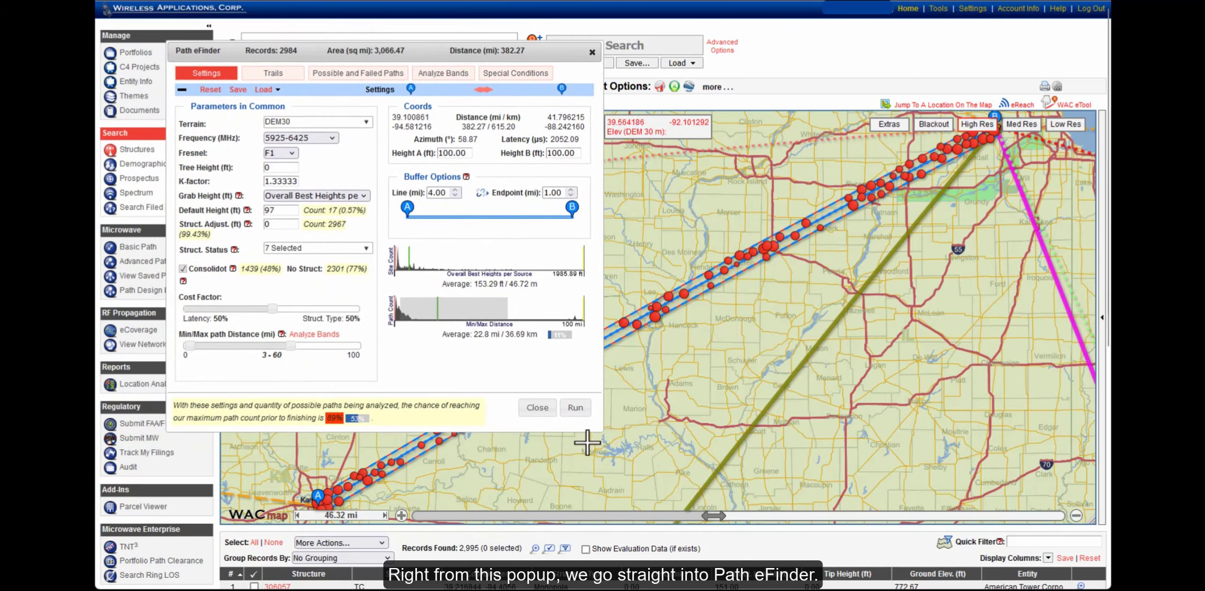
left_click(574, 407)
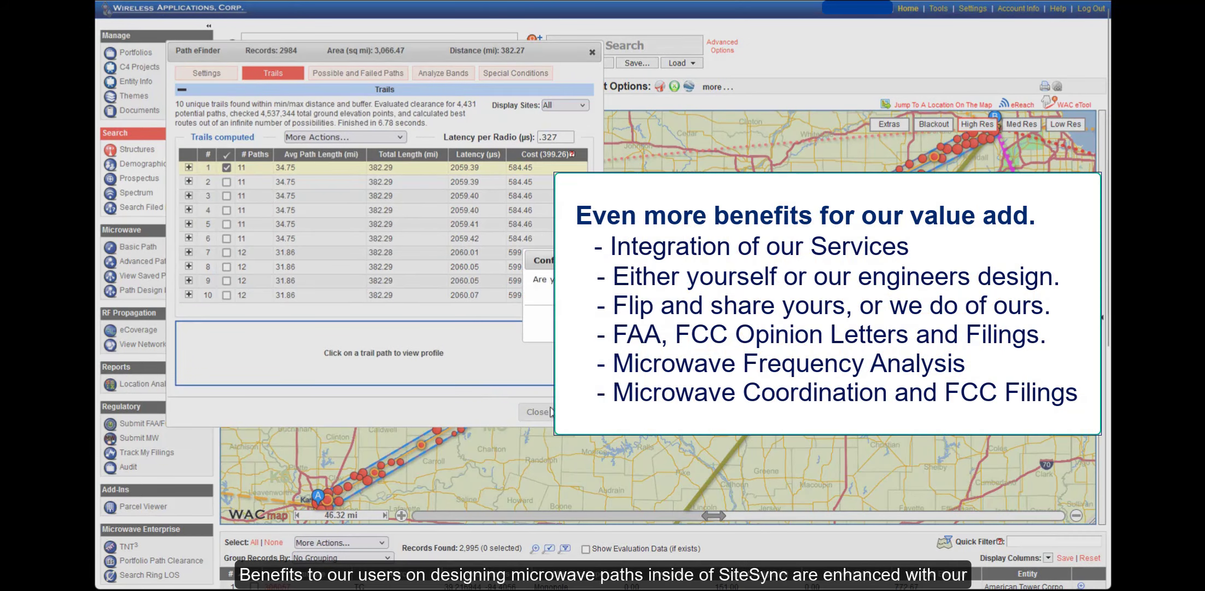
left_click(545, 413)
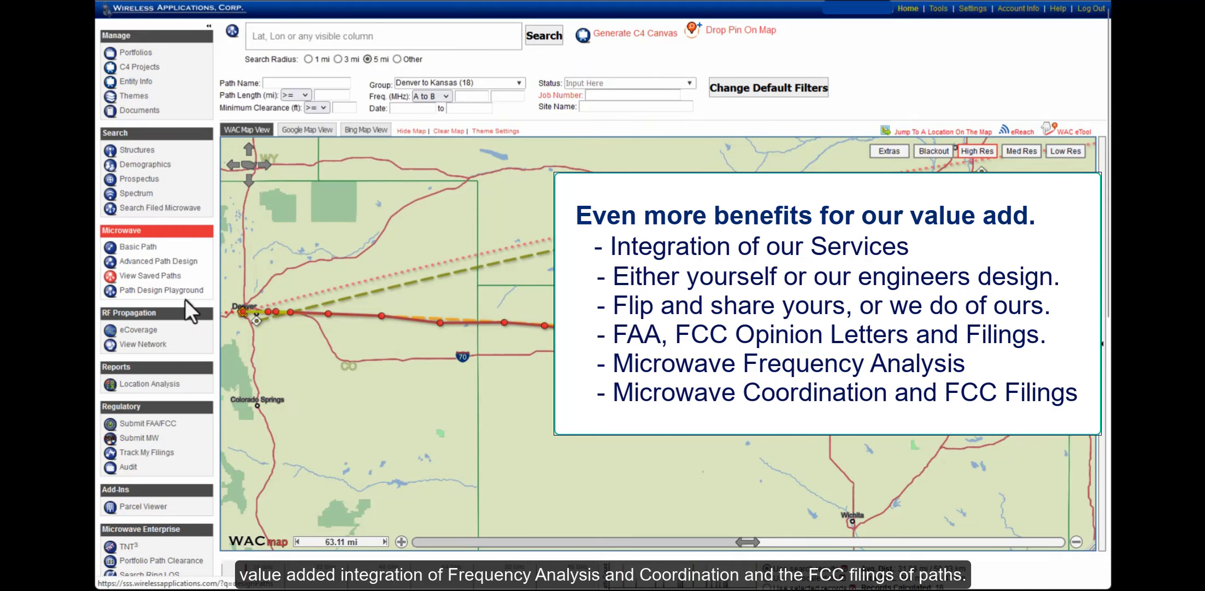
Check the 1033284-EndSite path and set its privacy to Co. Read/Write
scroll(184, 299, "down", 2)
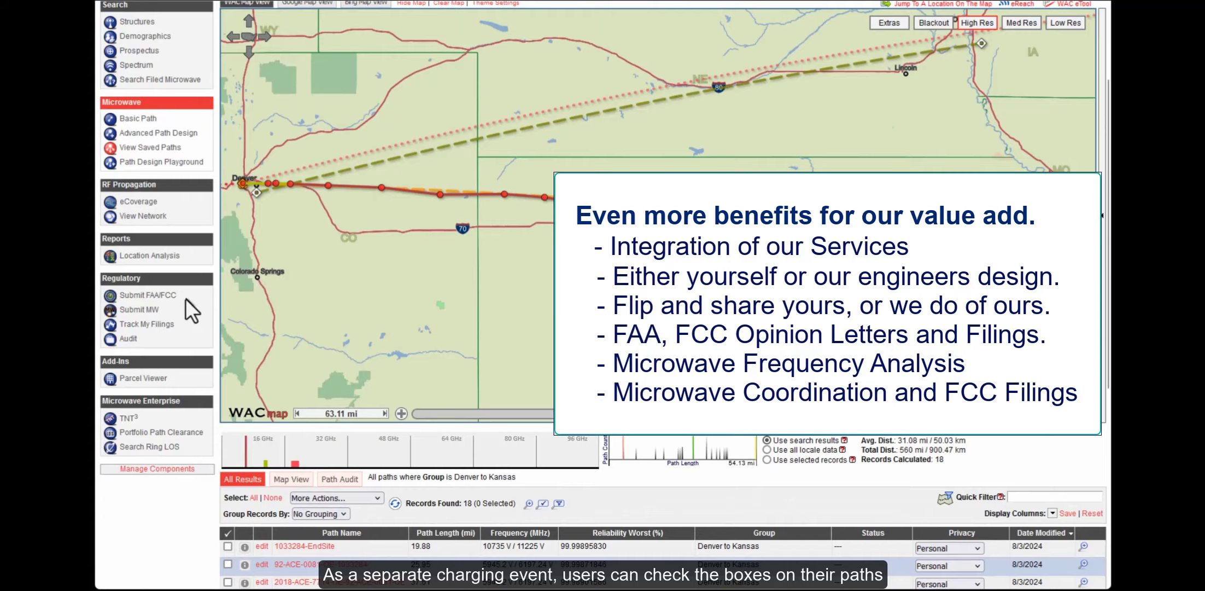
scroll(185, 299, "down", 2)
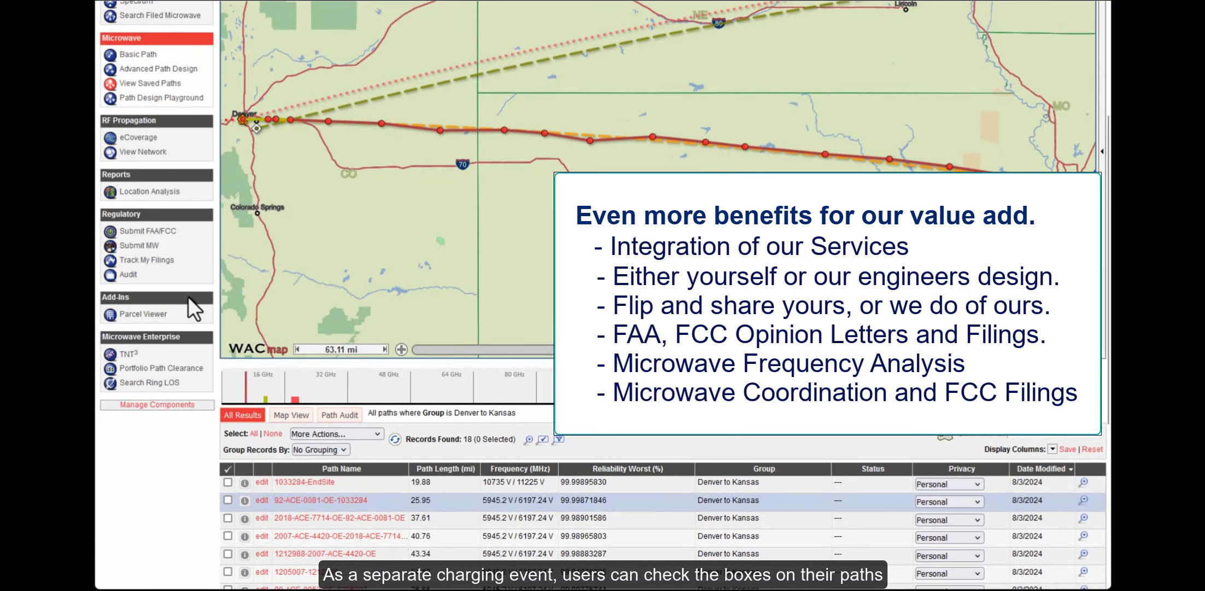
left_click(228, 482)
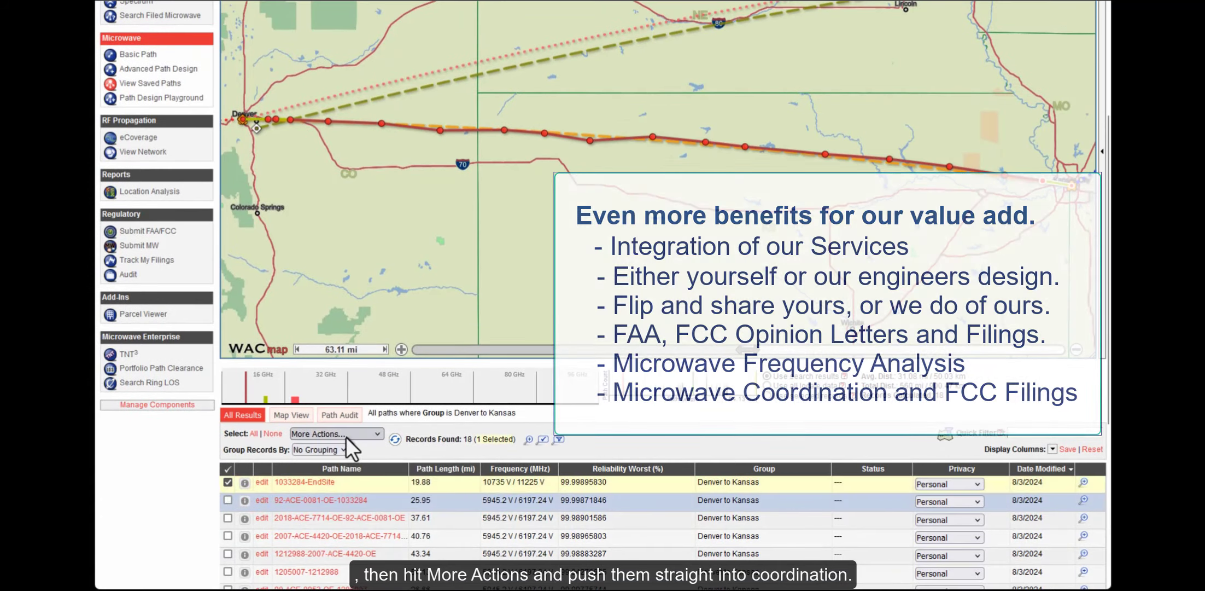
left_click(345, 435)
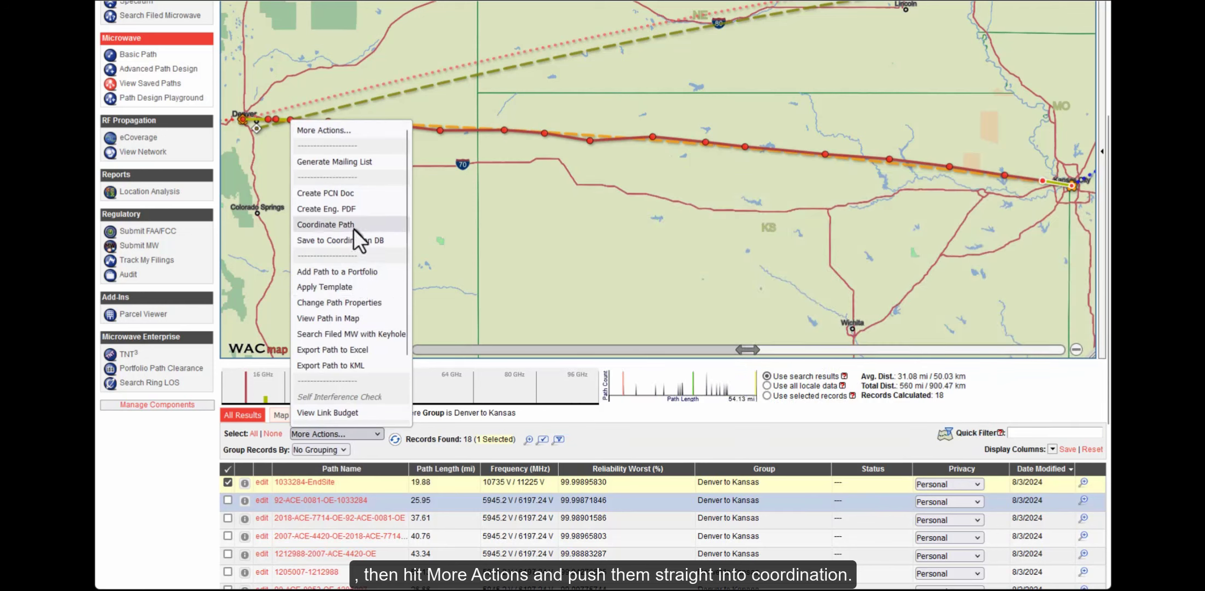
left_click(695, 415)
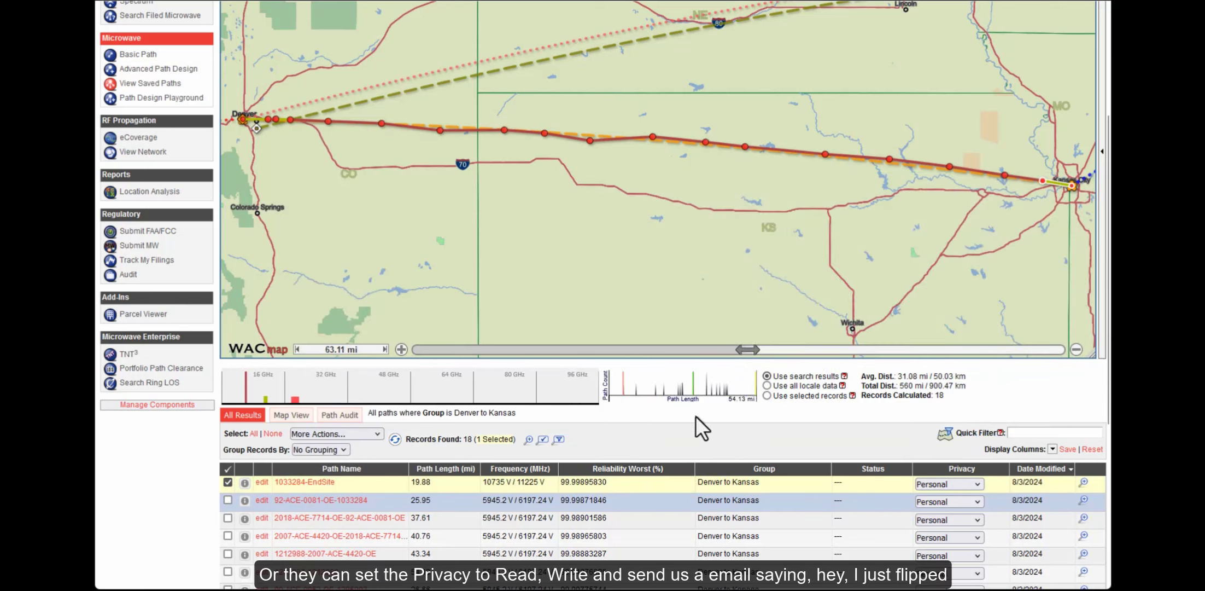
left_click(953, 484)
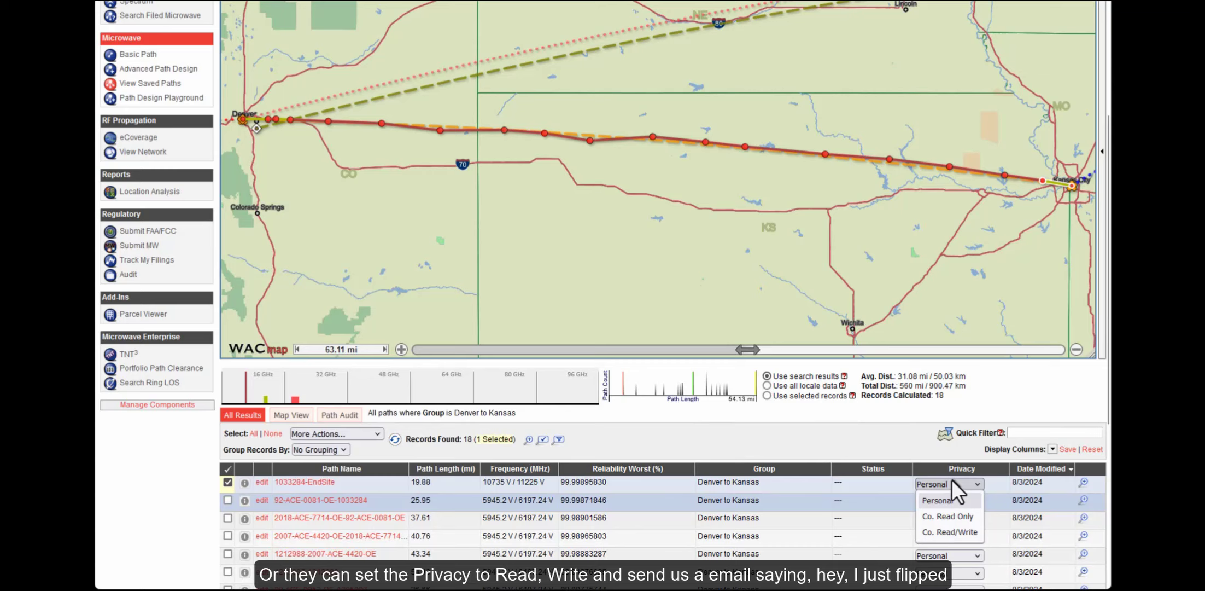
left_click(952, 531)
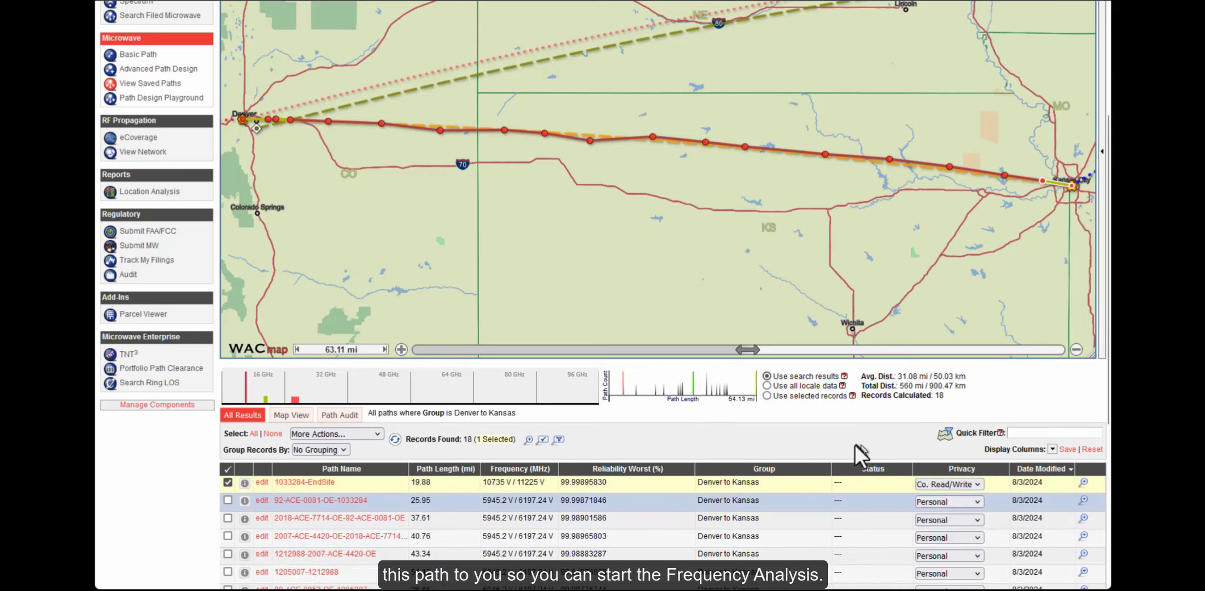